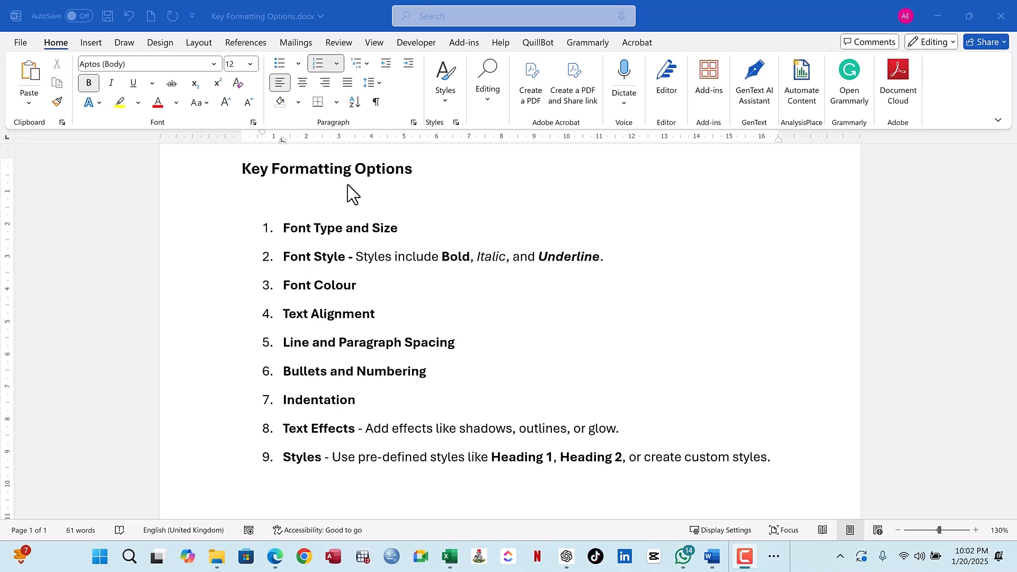
left_click(325, 197)
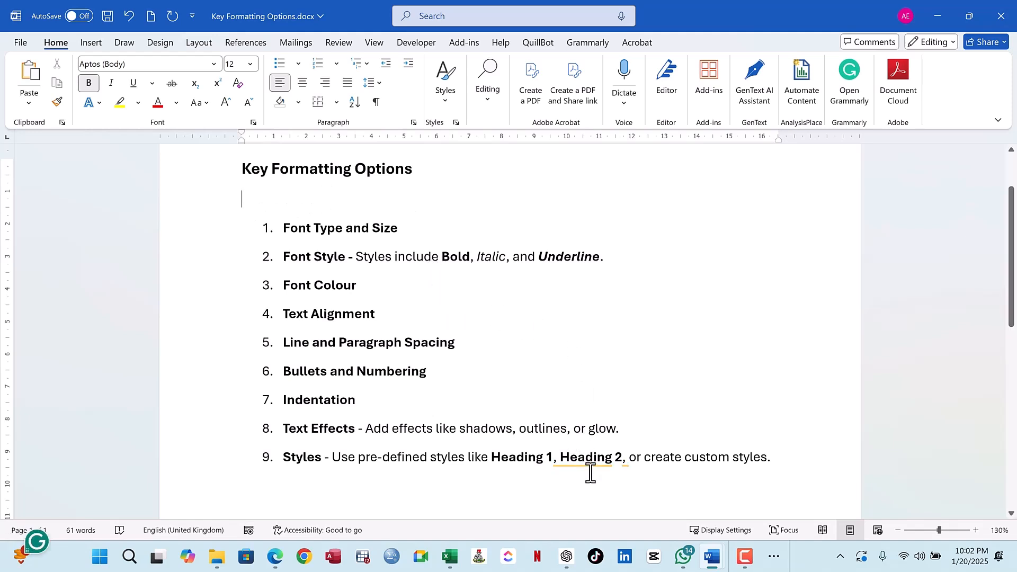
mouse_move(589, 468)
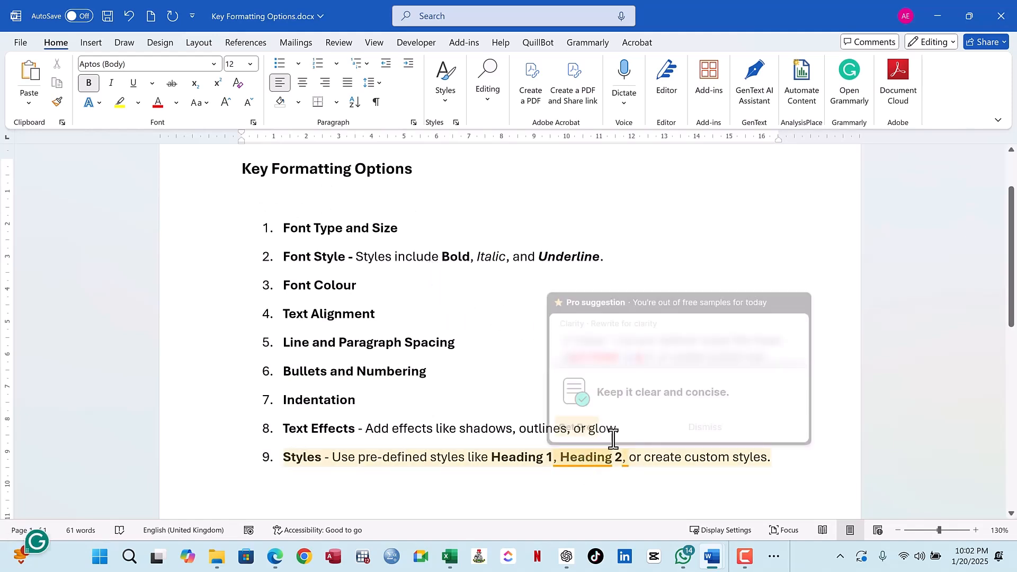
left_click(654, 245)
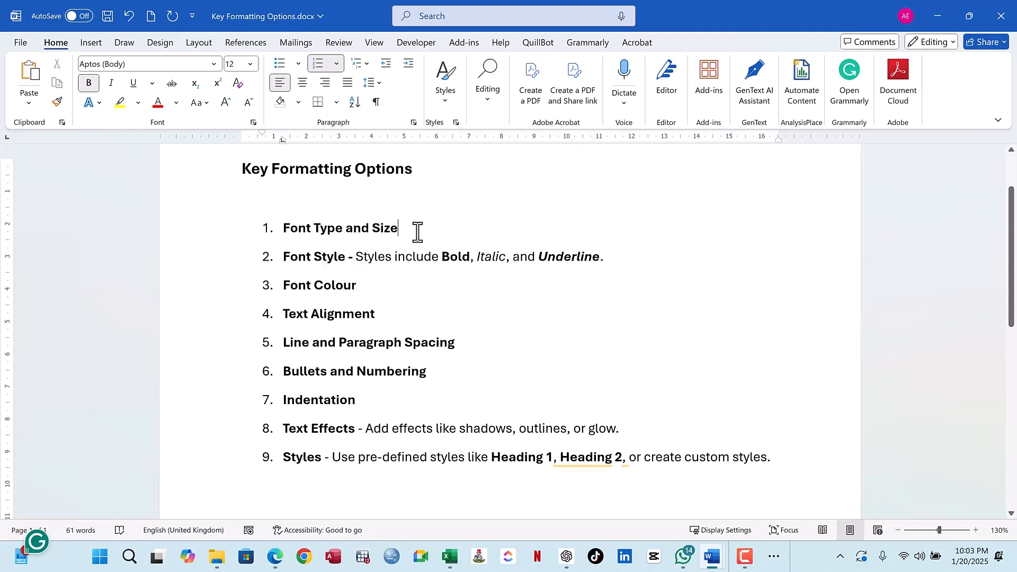
left_click_drag(411, 228, 285, 230)
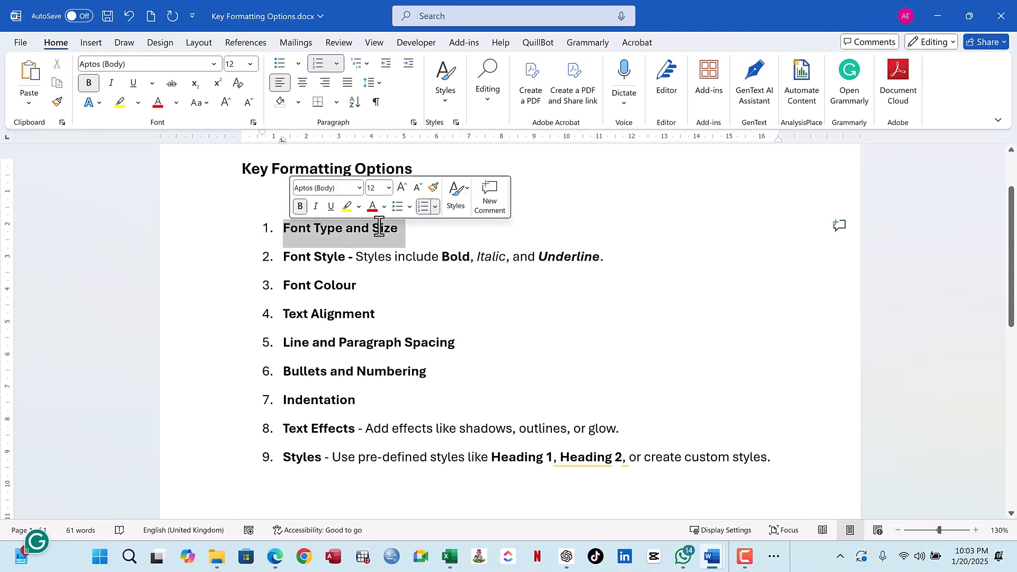
left_click(389, 292)
Step: Add a sample first name as plain body text on a new line below the last numbered list item
scroll(390, 334, "down", 6)
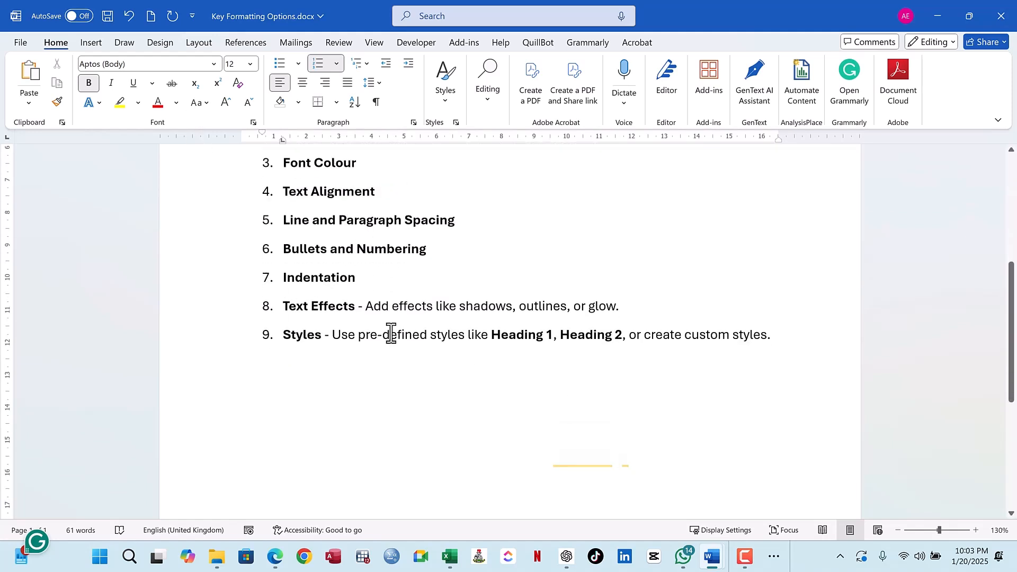
scroll(369, 273, "up", 1)
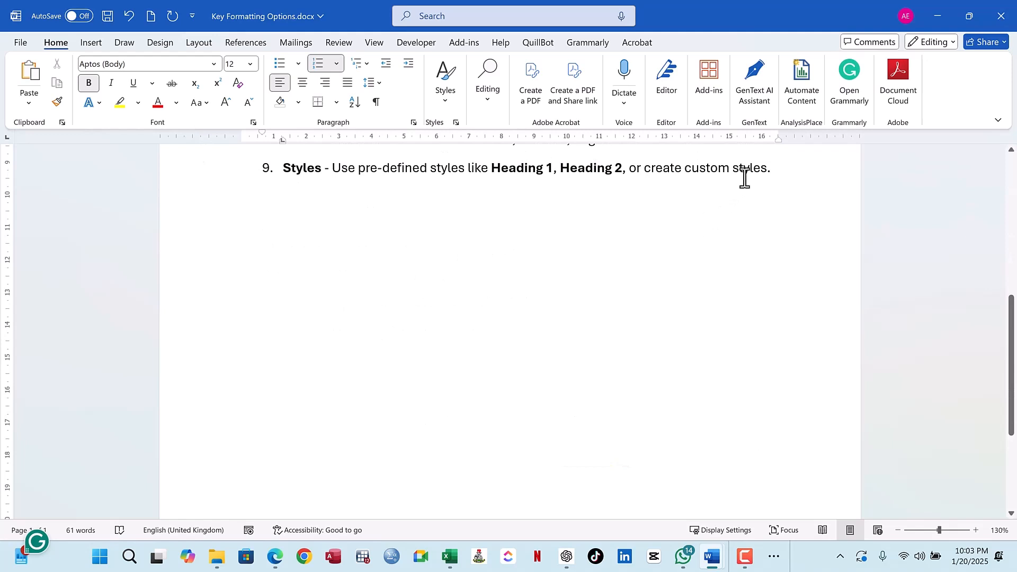
left_click(782, 170)
key("Return")
key("Return")
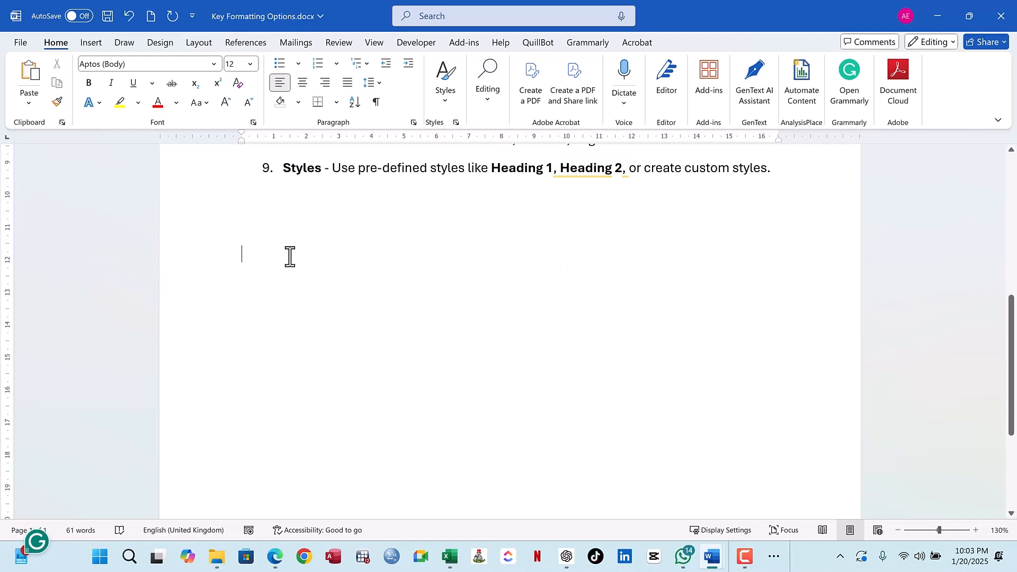
type("J")
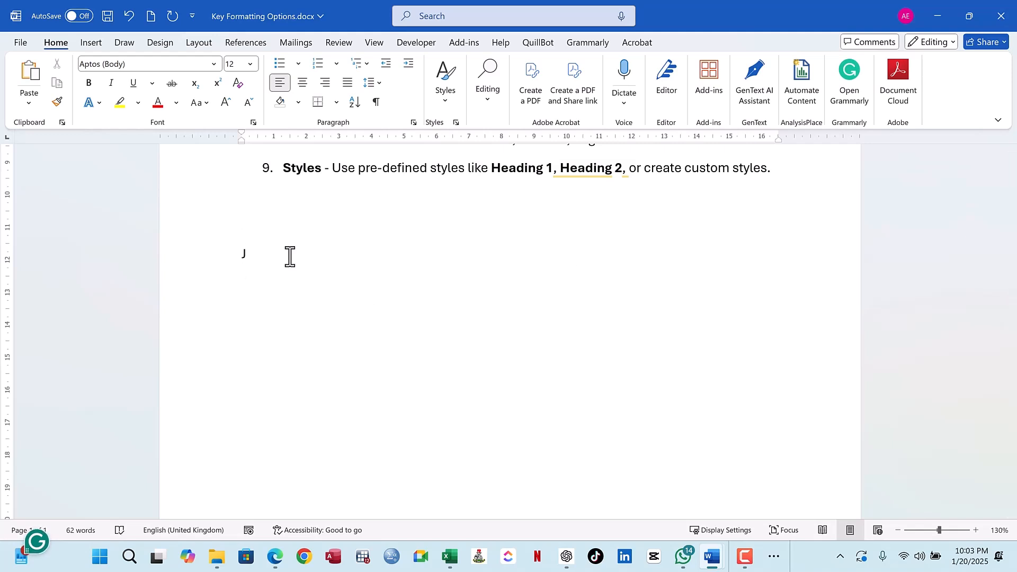
type("ames")
Step: Change the font of the sample name below the list to Calibri
left_click_drag(284, 257, 239, 260)
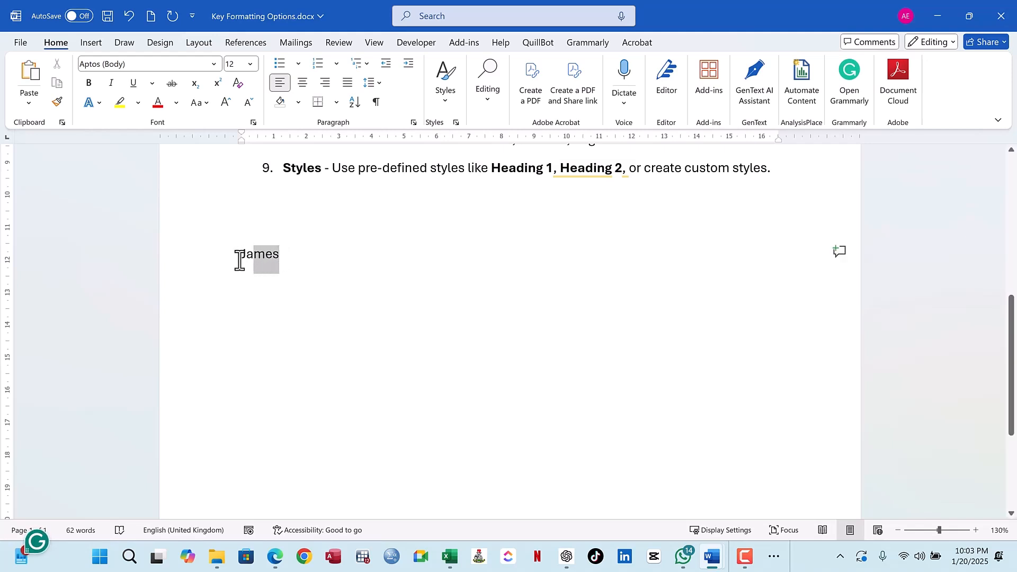
left_click(289, 263)
left_click_drag(285, 259, 231, 255)
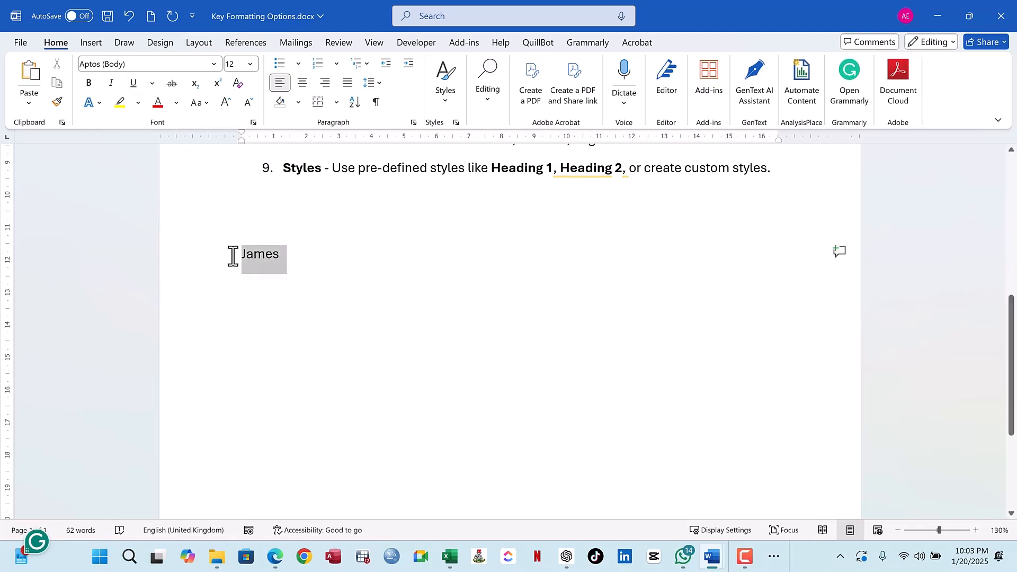
left_click(214, 63)
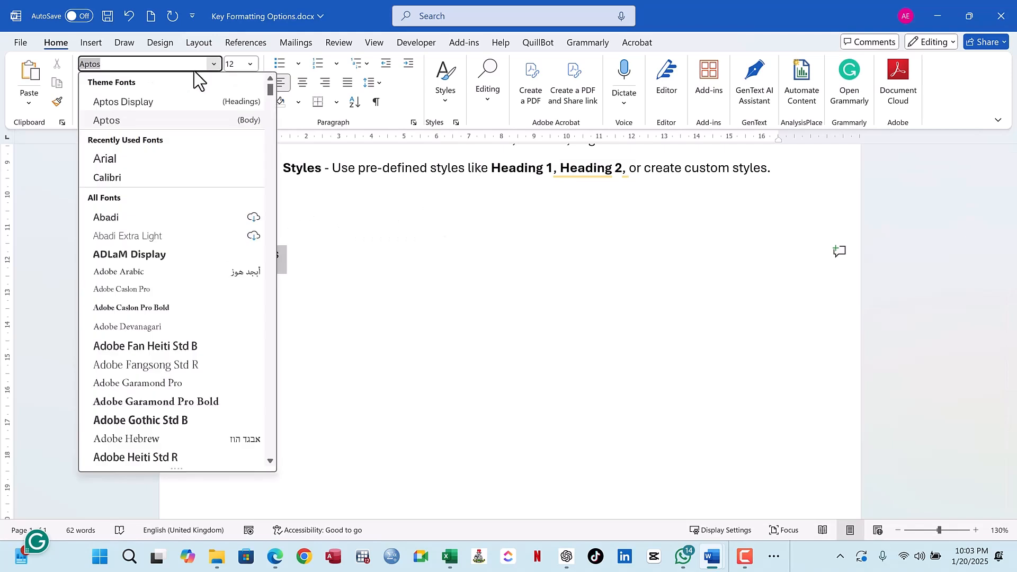
left_click(126, 183)
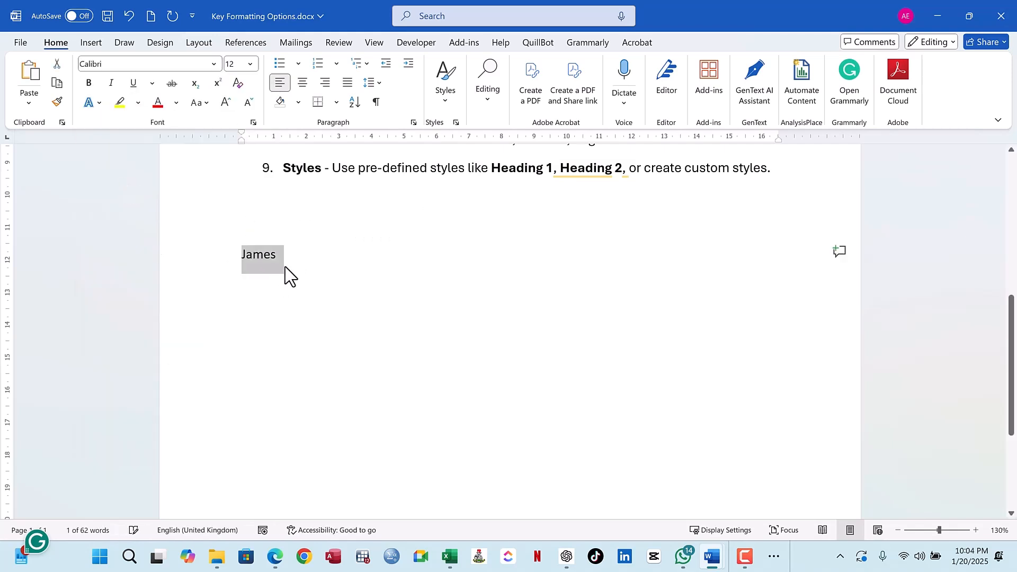
left_click(273, 279)
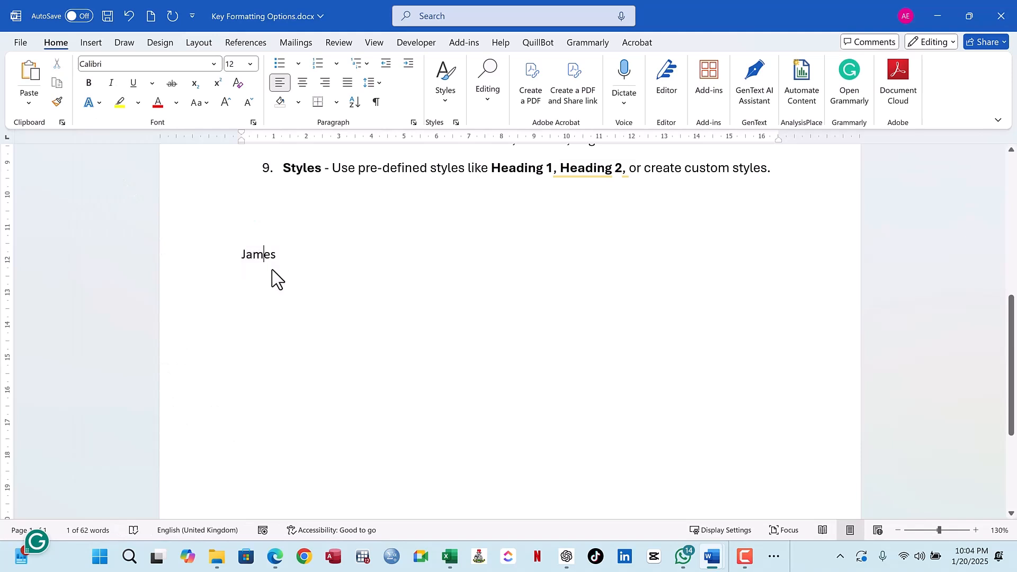
left_click_drag(278, 255, 243, 259)
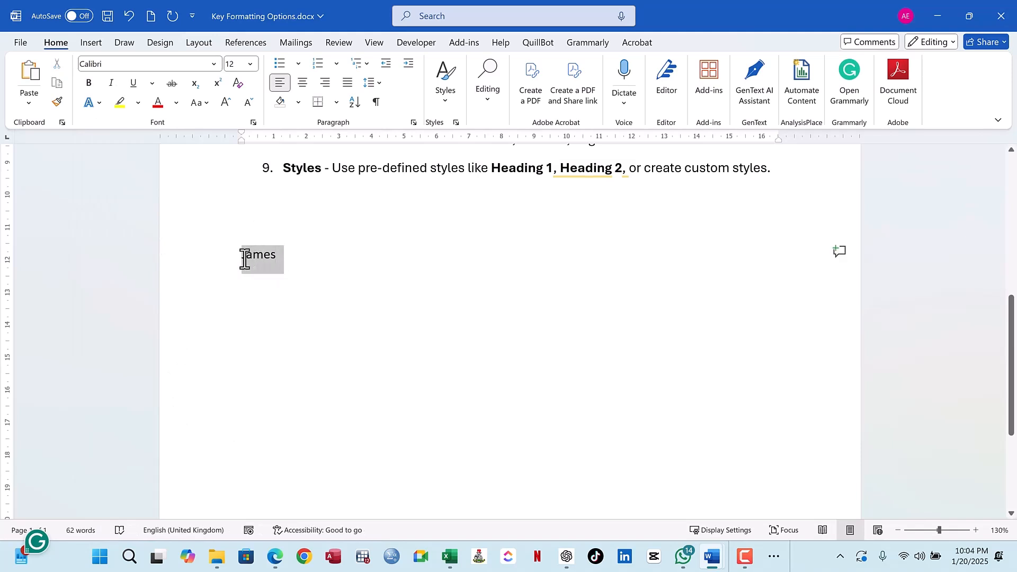
left_click(214, 64)
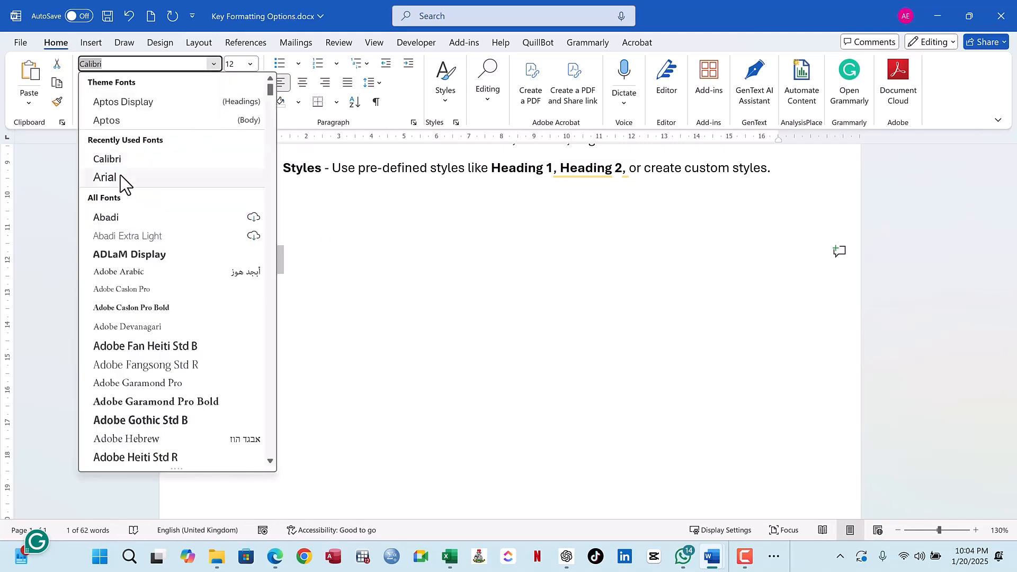
left_click(331, 251)
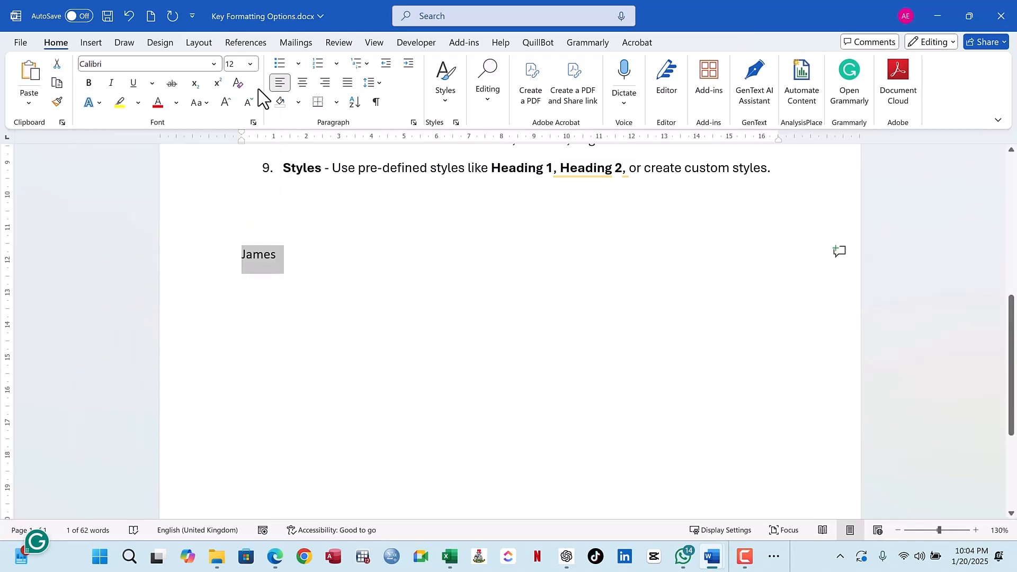
Step: Open the Word Options and examine the General settings, from the user interface options down to the co-authoring options
left_click(20, 44)
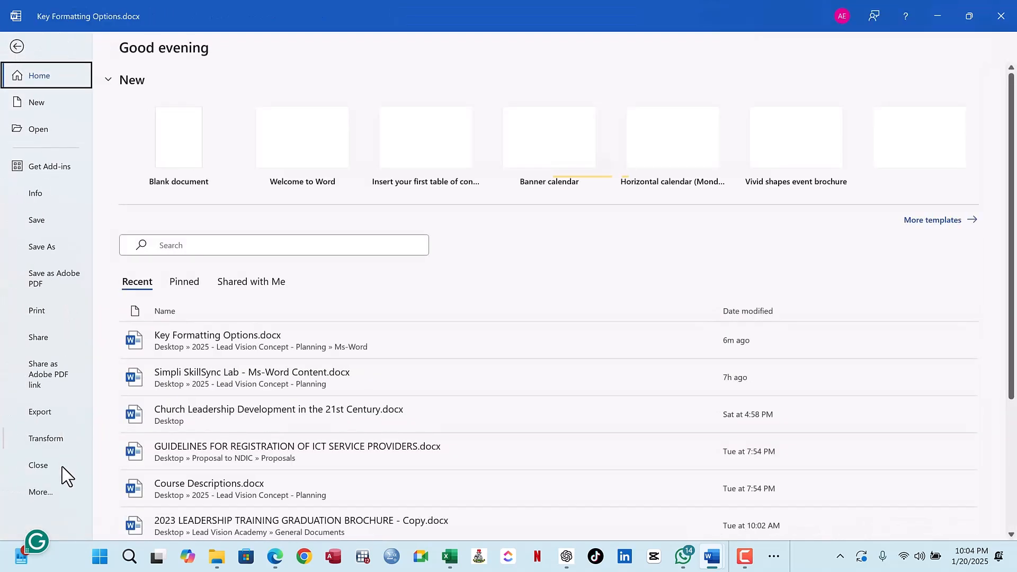
left_click(45, 490)
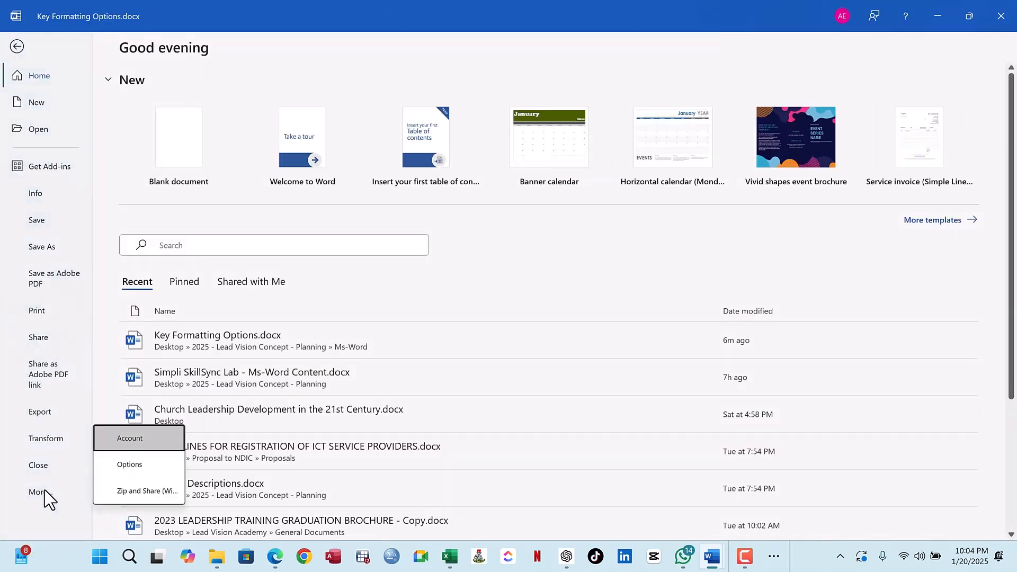
left_click(120, 466)
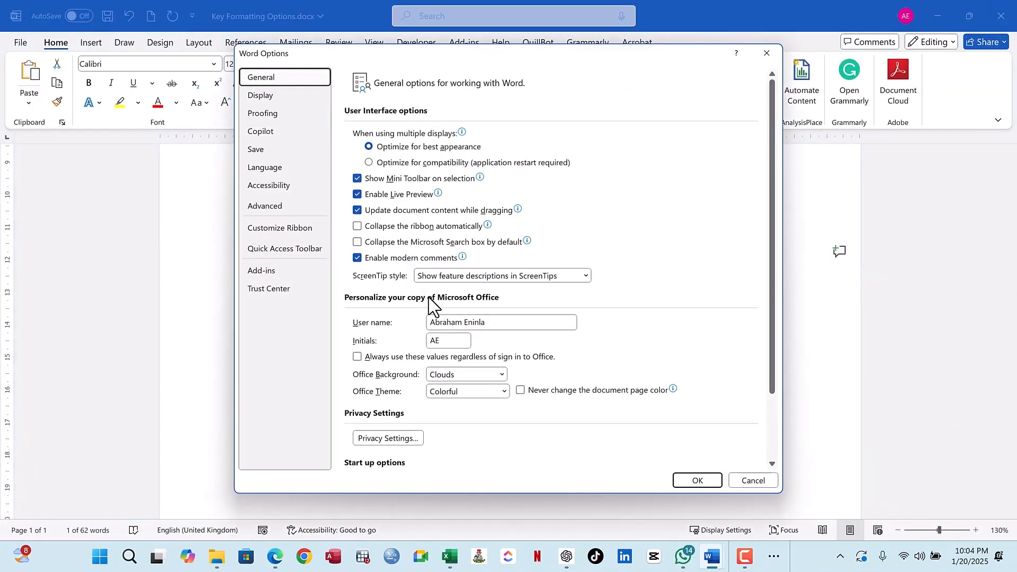
scroll(524, 283, "down", 3)
scroll(527, 293, "down", 1)
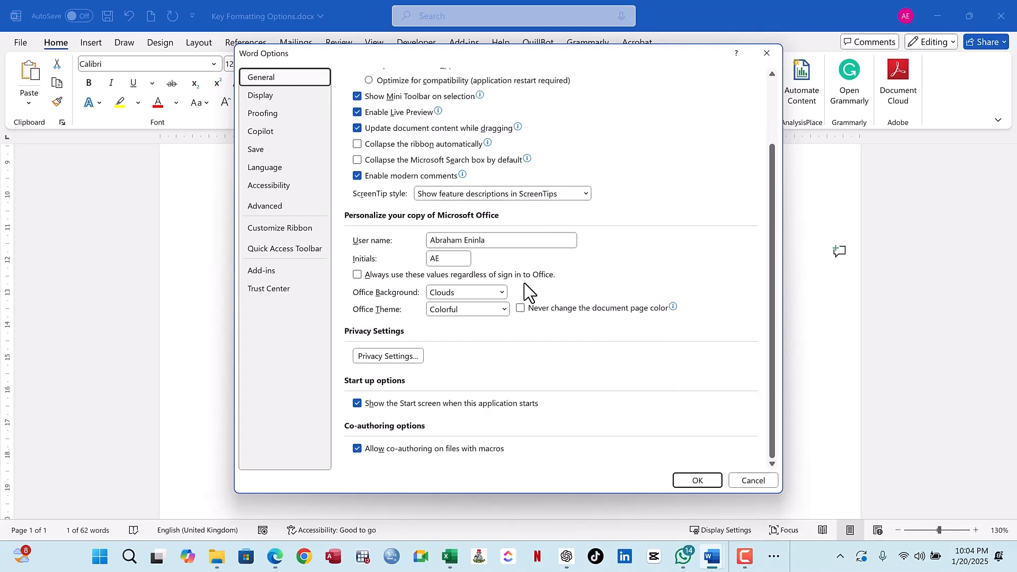
scroll(527, 293, "up", 3)
scroll(516, 286, "up", 1)
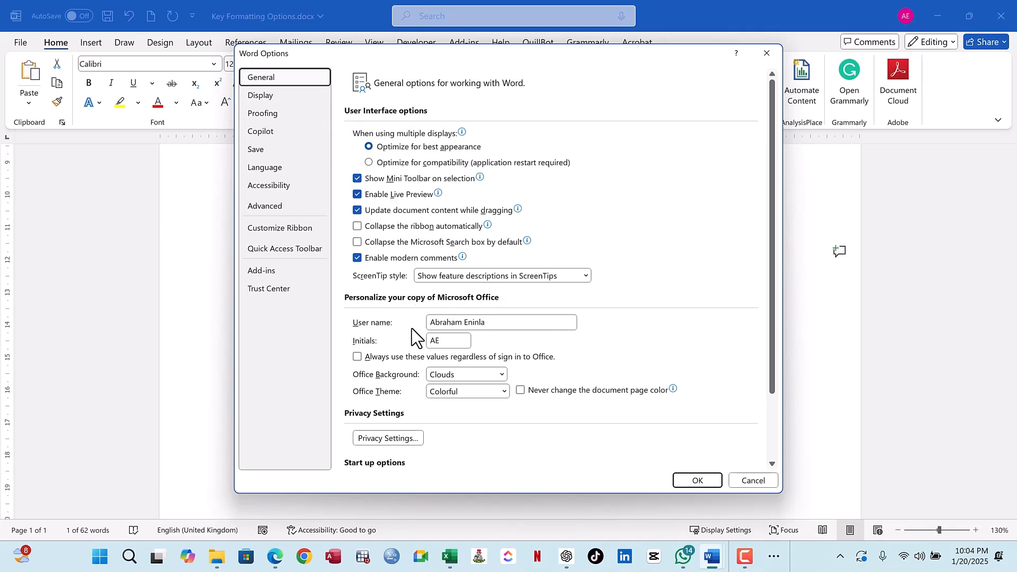
scroll(530, 353, "down", 1)
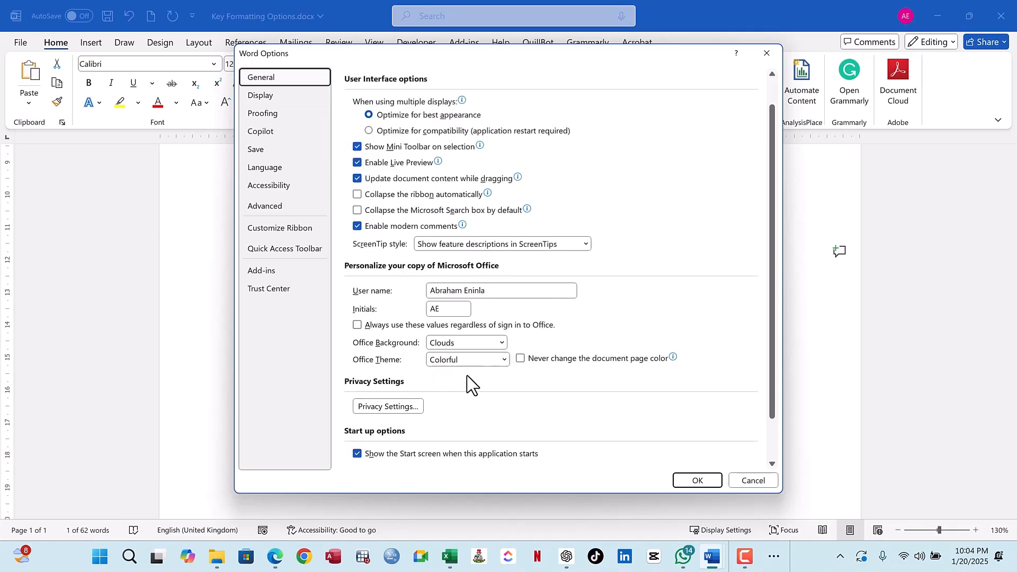
scroll(471, 384, "down", 2)
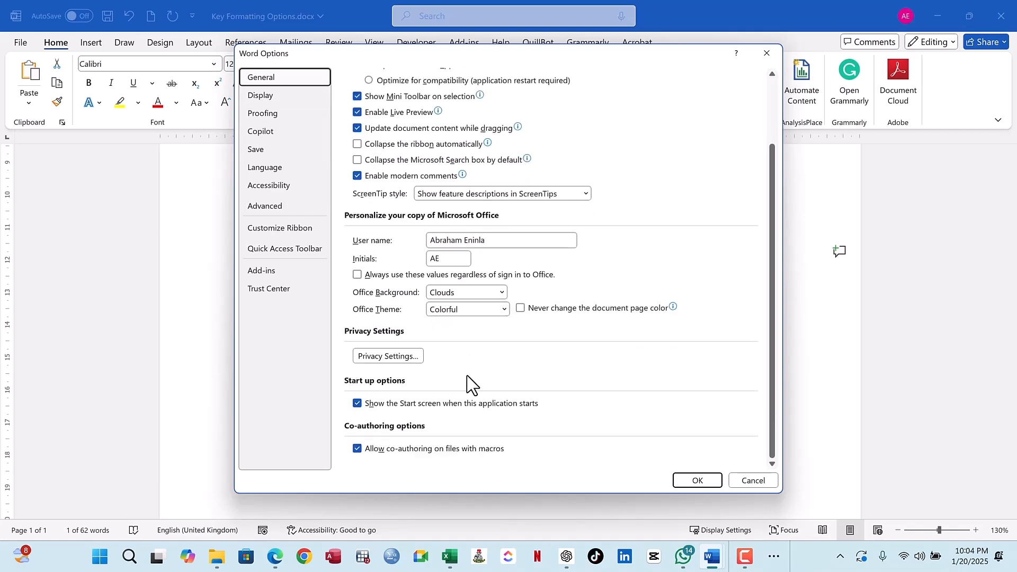
Step: Examine the Display, Proofing, Advanced, General and Save options, and close Word Options without applying changes
left_click(269, 94)
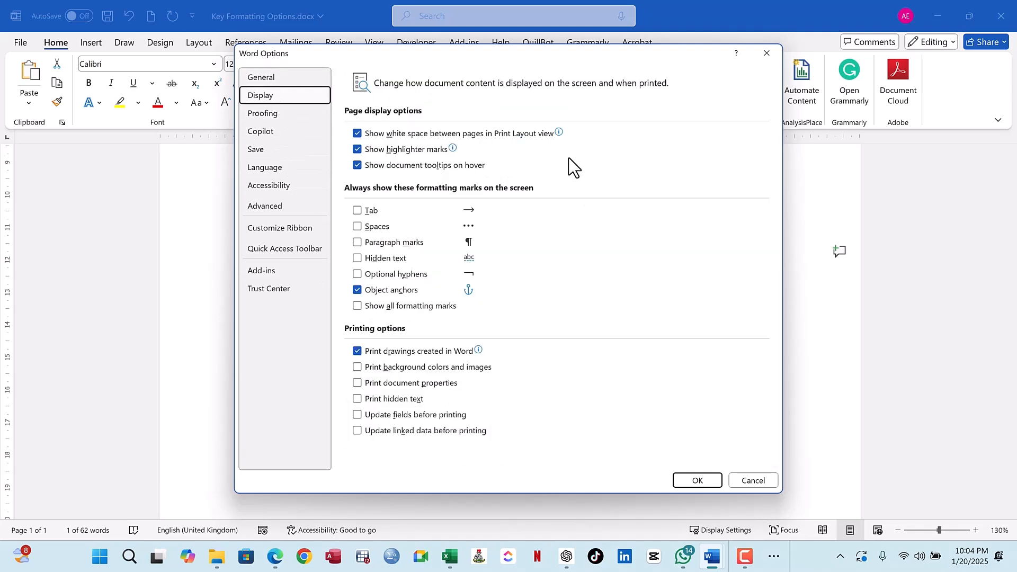
left_click(271, 118)
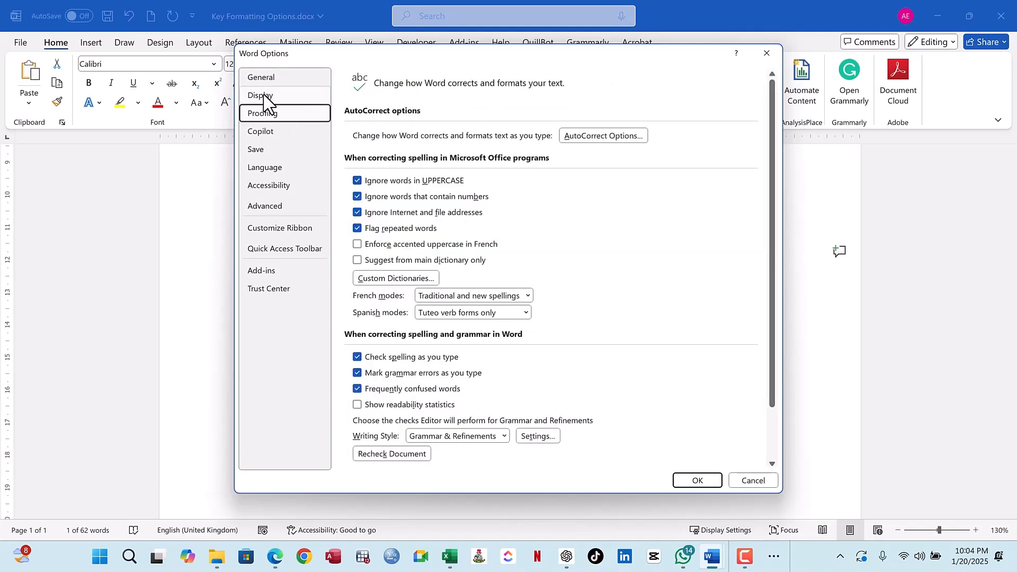
left_click(282, 210)
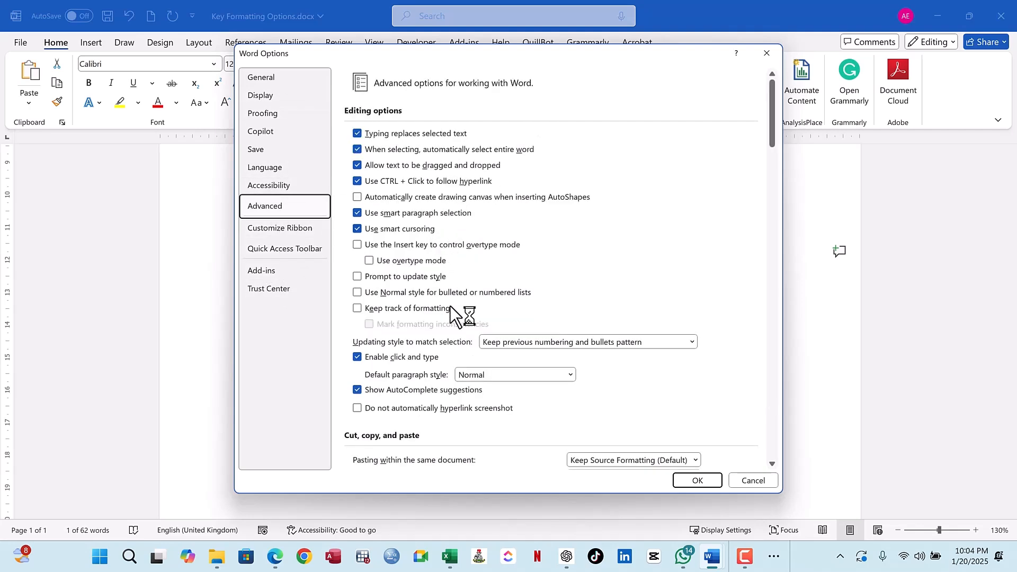
left_click(265, 97)
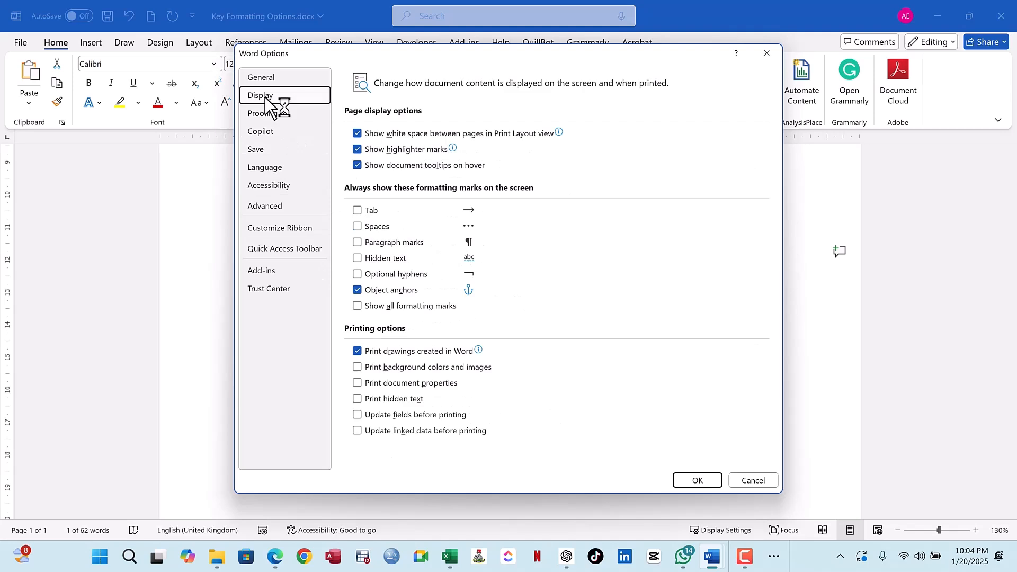
left_click(276, 77)
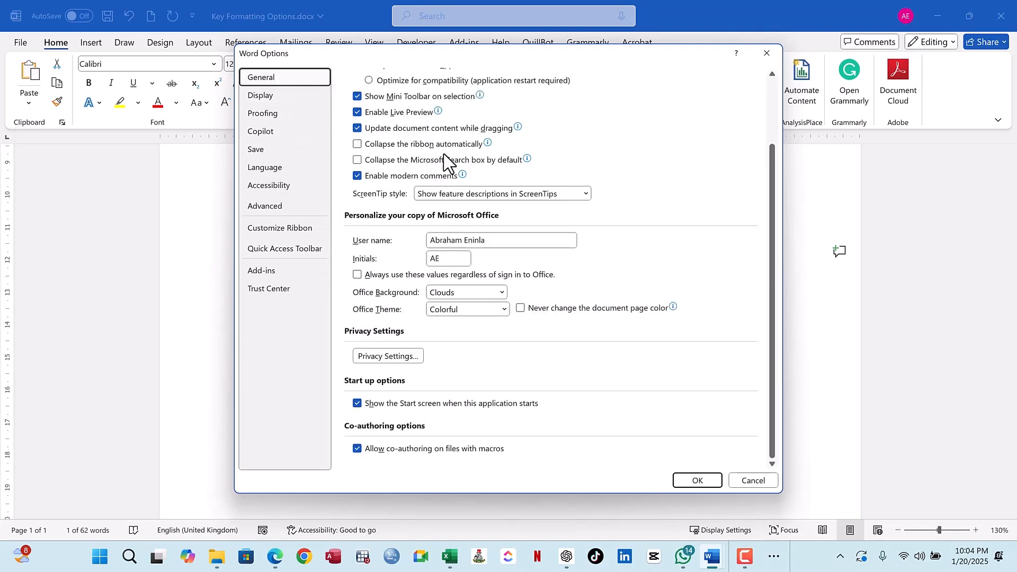
scroll(527, 198, "up", 3)
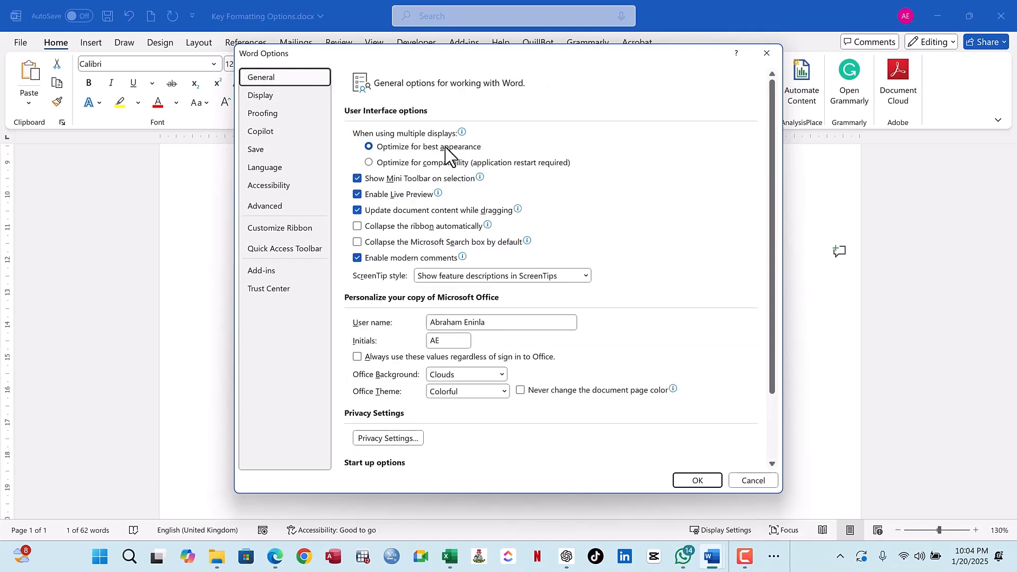
scroll(613, 286, "down", 1)
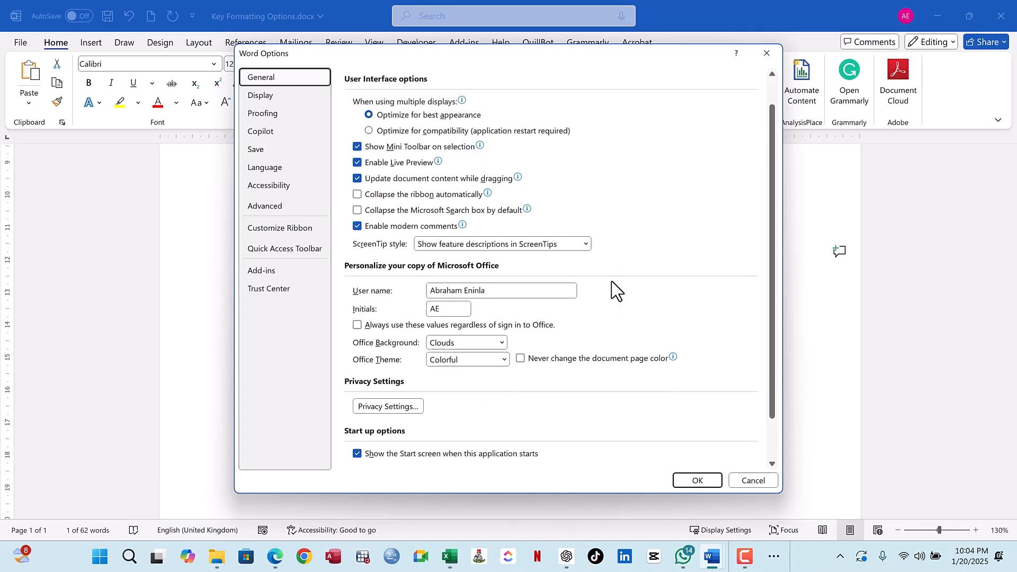
scroll(612, 282, "down", 2)
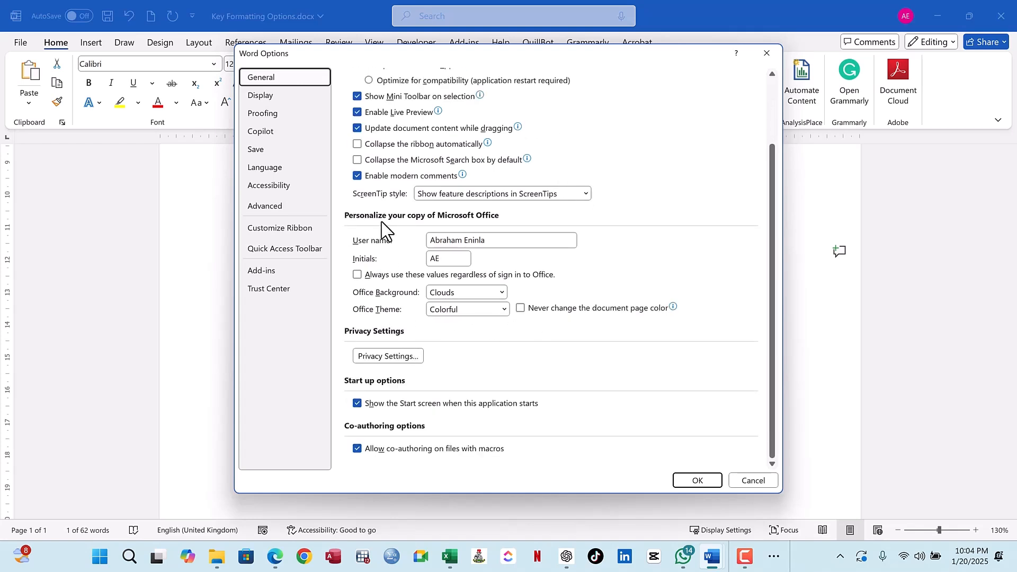
left_click(263, 150)
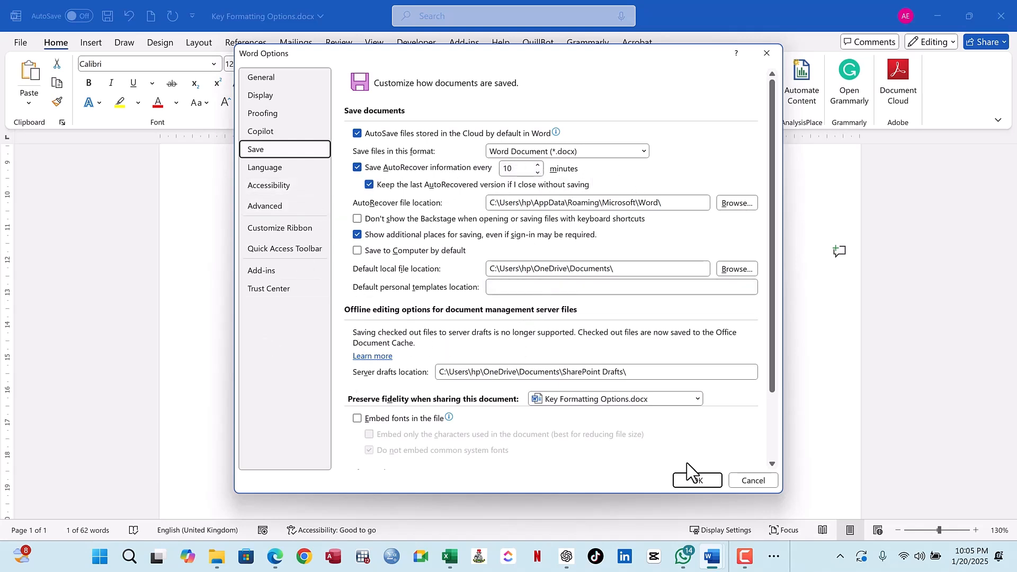
left_click(749, 483)
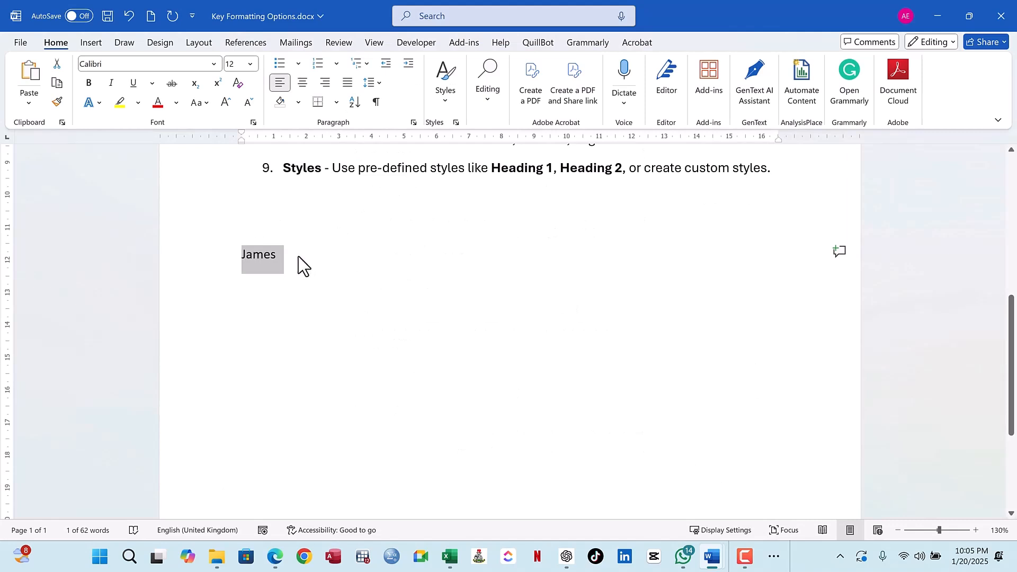
left_click(276, 256)
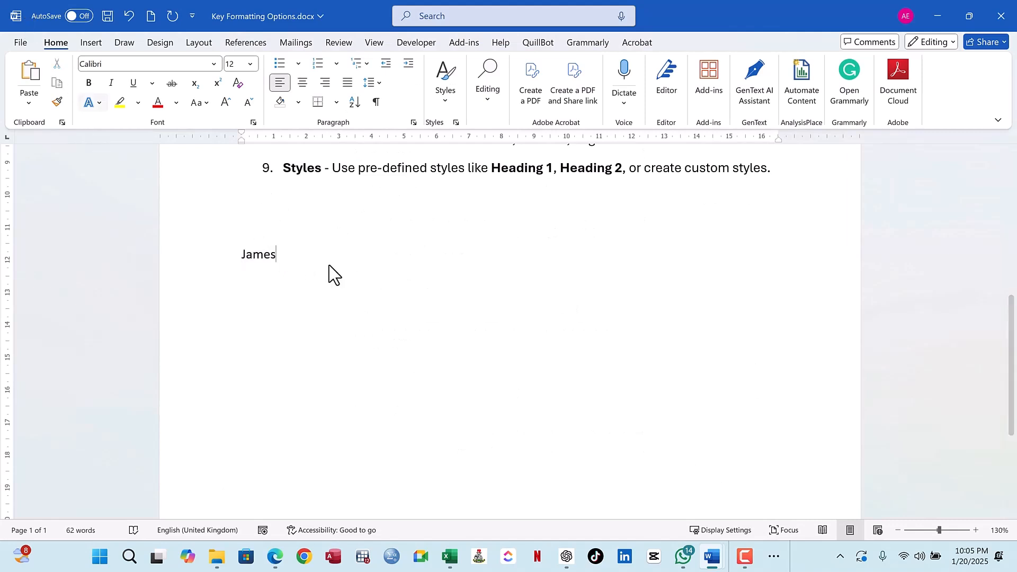
double_click(244, 256)
left_click(263, 256)
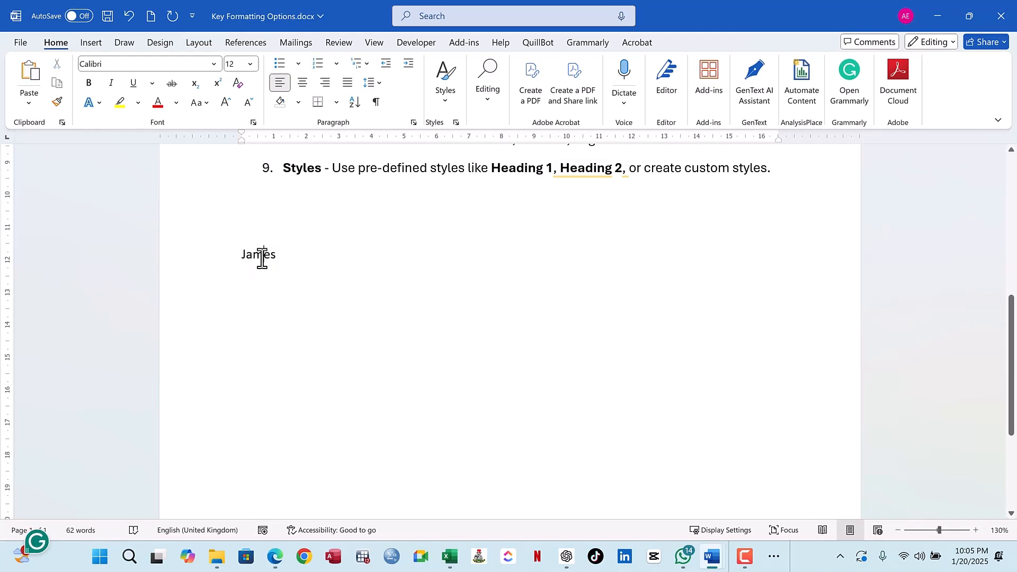
Step: Change the font of the sample name below the list to Adobe Gothic Std B
left_click_drag(298, 256, 236, 258)
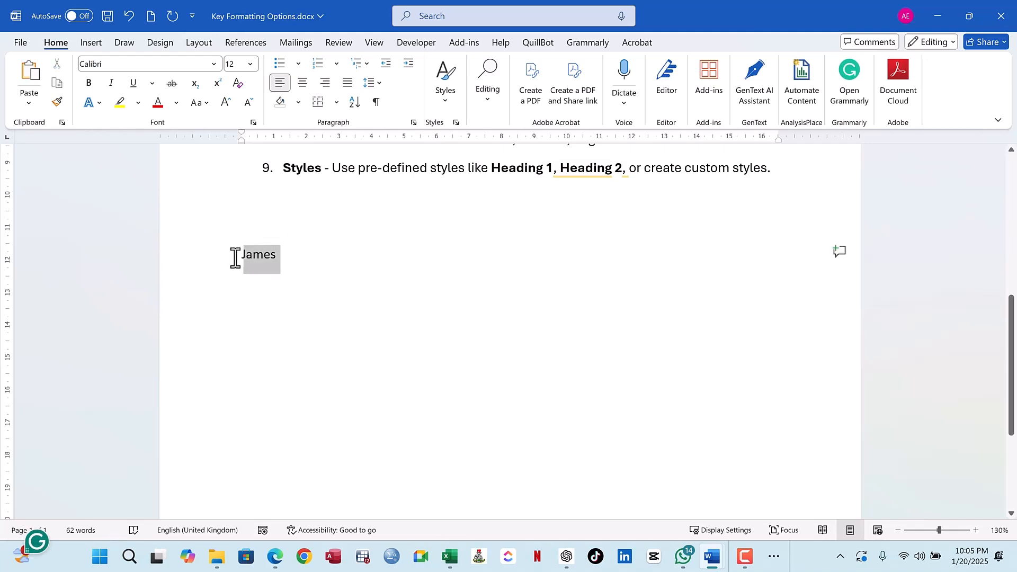
left_click(276, 261)
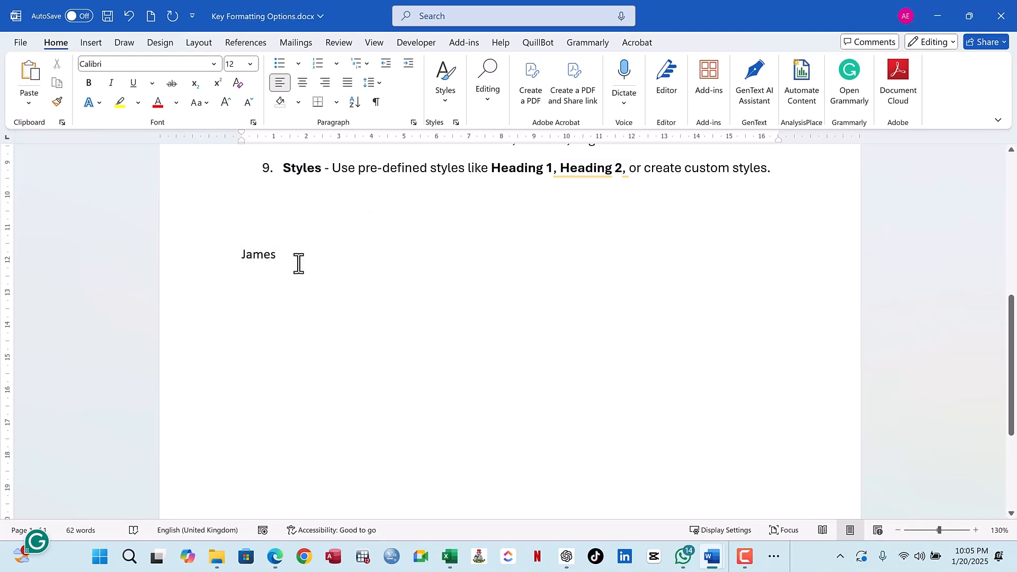
left_click_drag(285, 254, 220, 254)
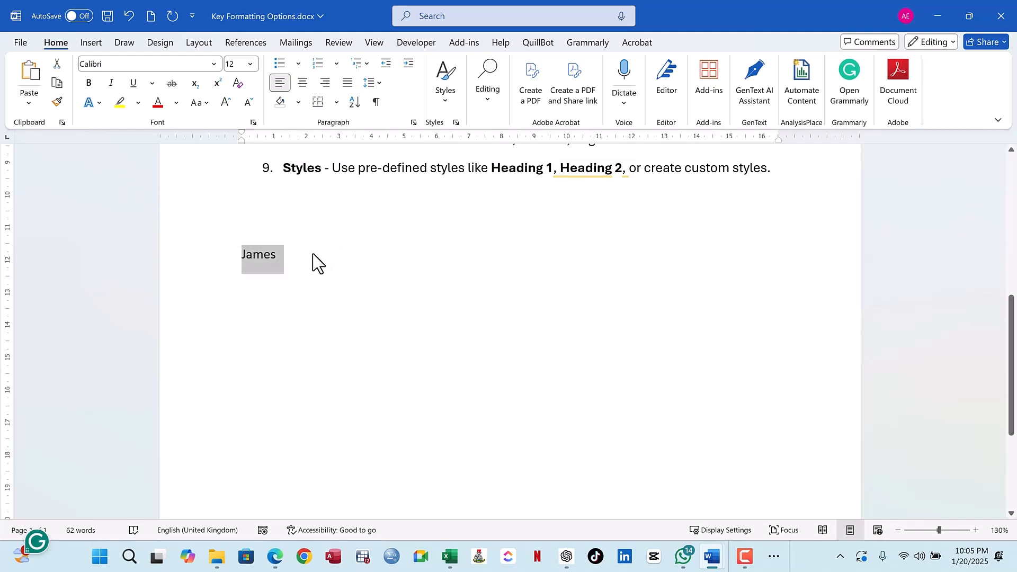
left_click(261, 260)
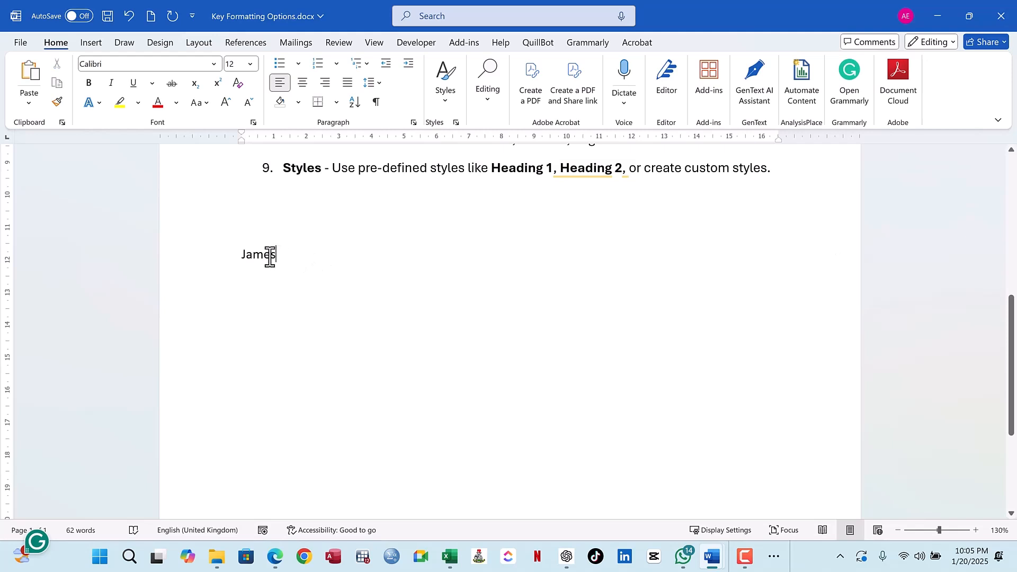
left_click_drag(270, 256, 245, 256)
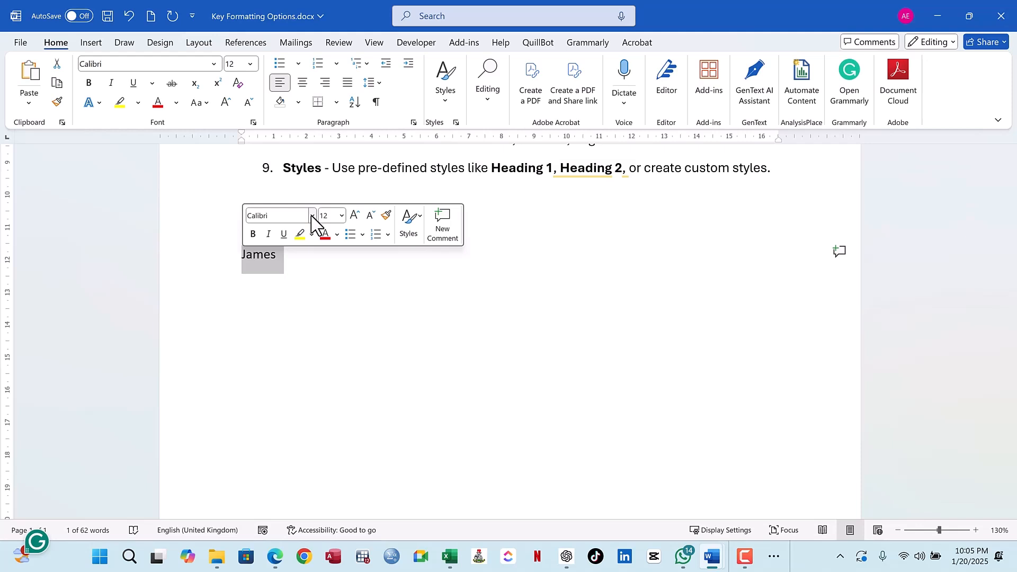
left_click(312, 216)
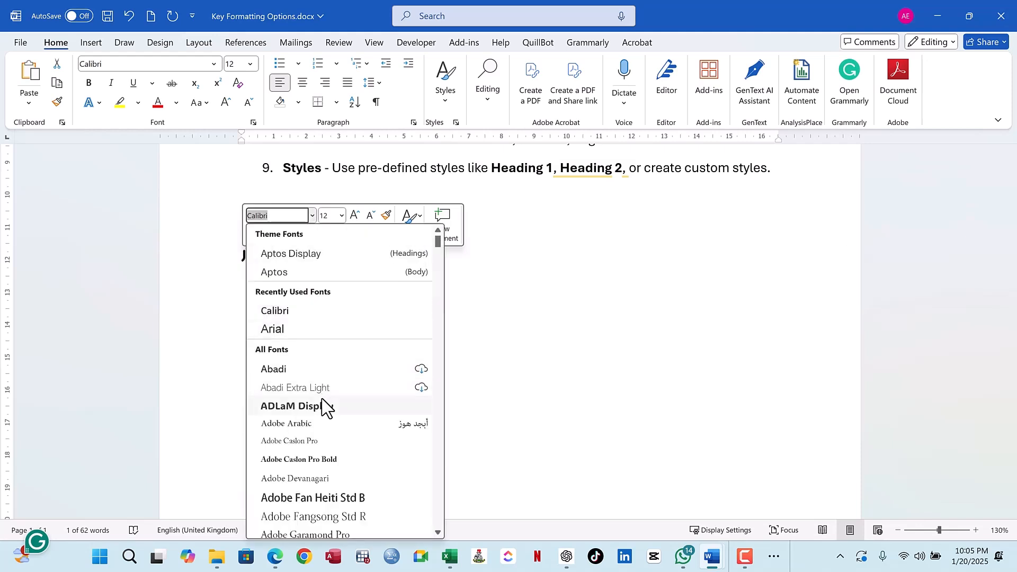
scroll(327, 397, "down", 2)
scroll(328, 396, "down", 1)
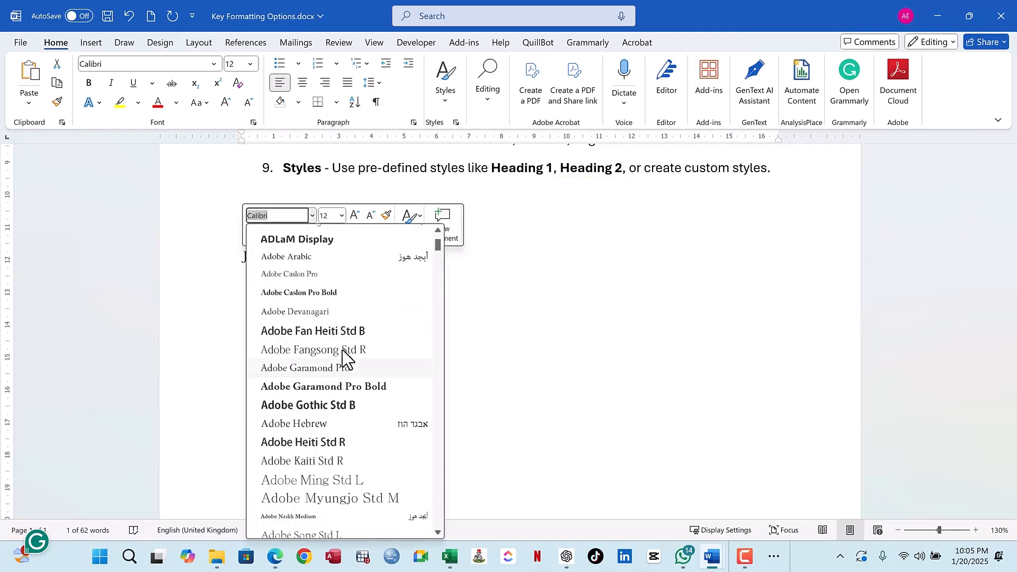
left_click(338, 405)
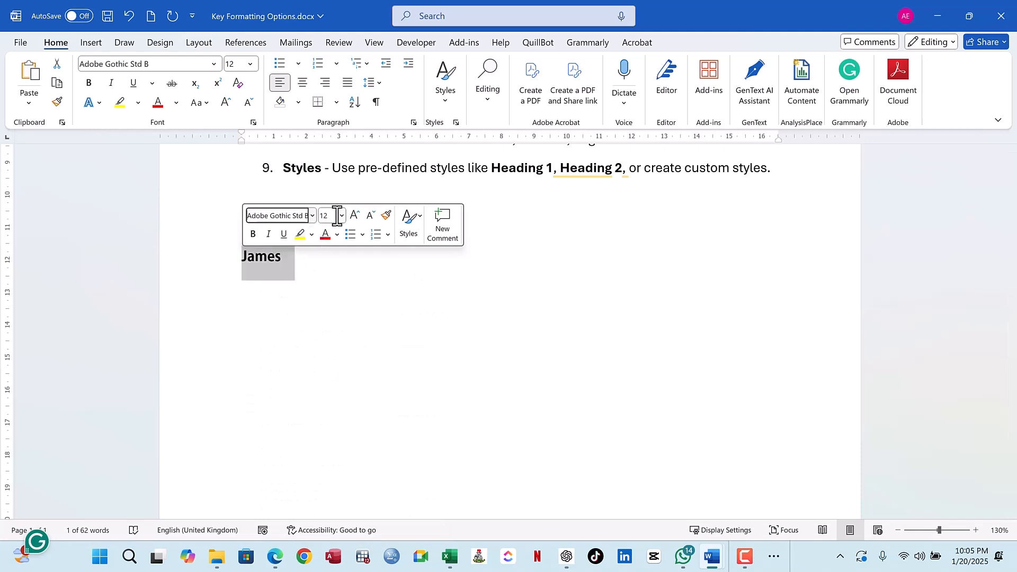
Step: Browse the available fonts for the sample name and leave the font list without choosing another one
left_click(313, 216)
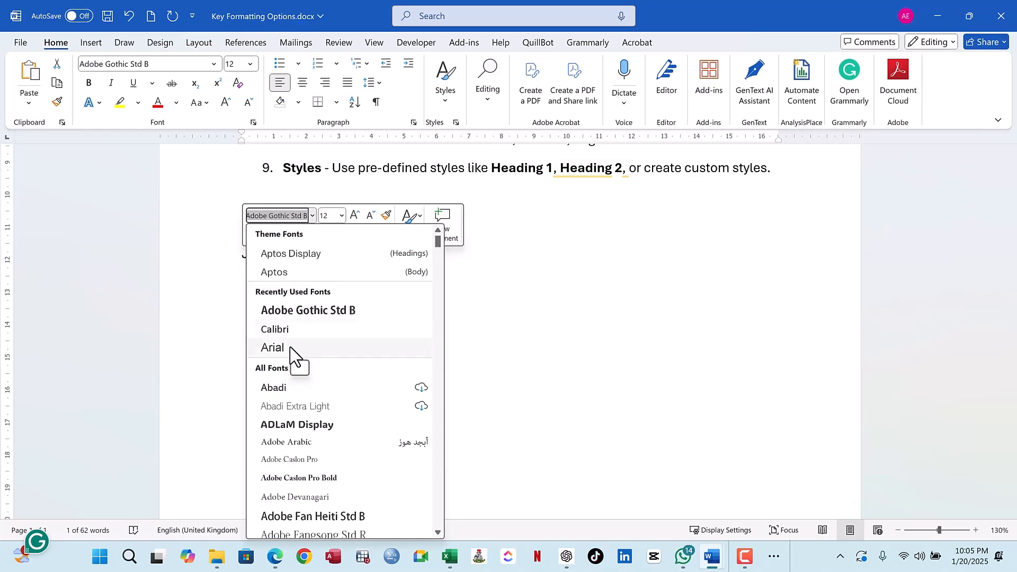
scroll(322, 408, "down", 3)
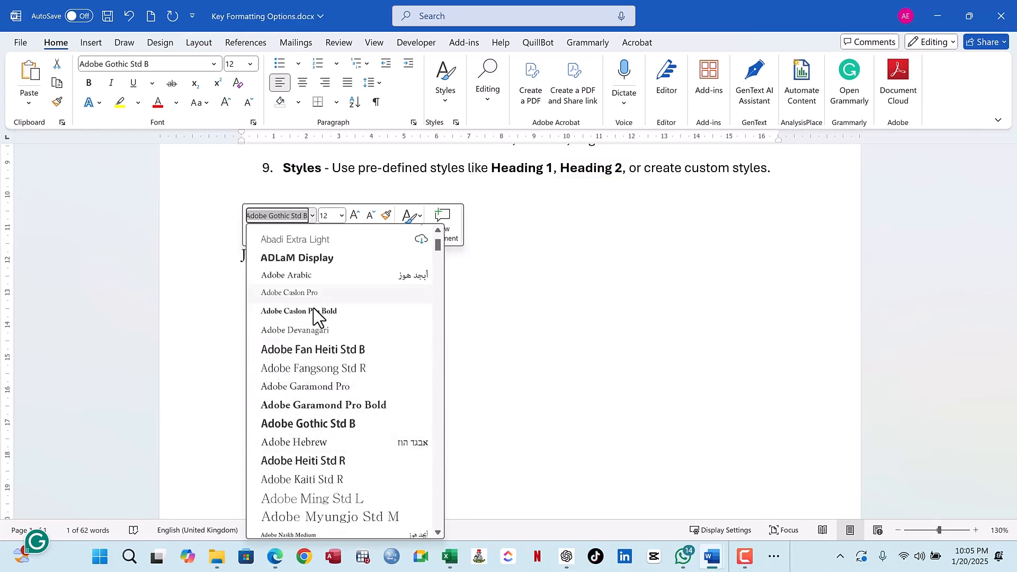
scroll(354, 379, "down", 3)
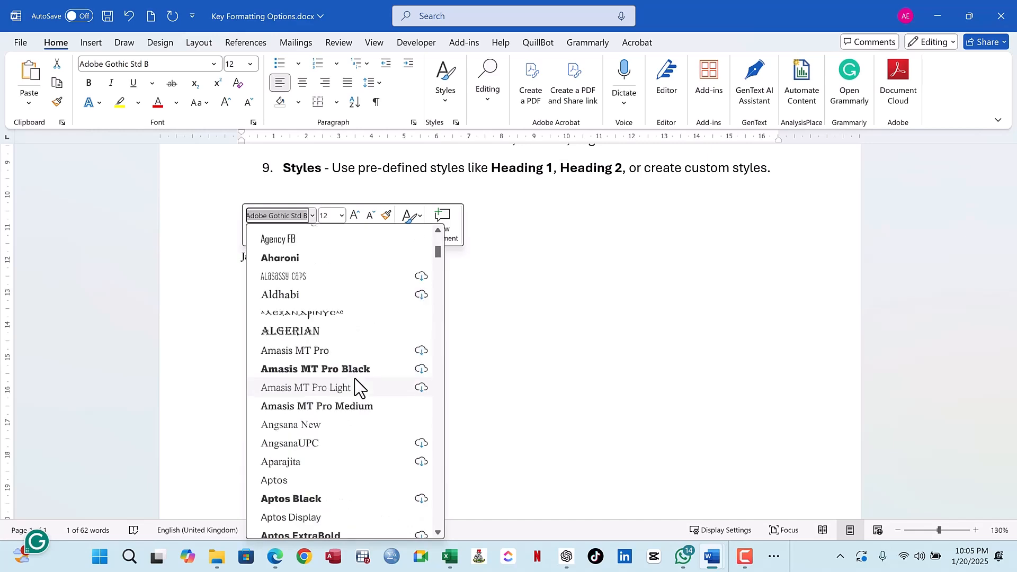
scroll(324, 286, "up", 9)
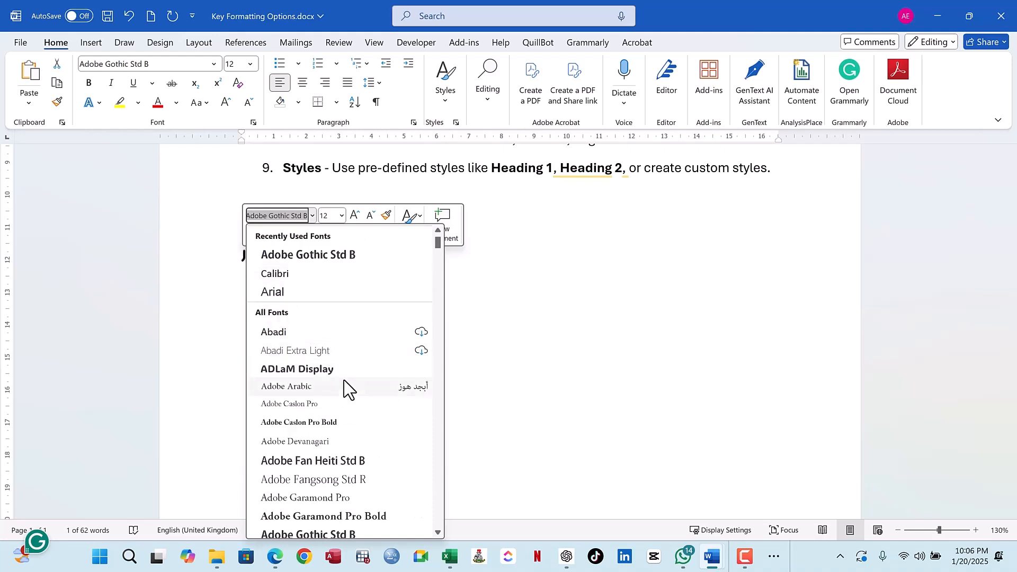
key("Escape")
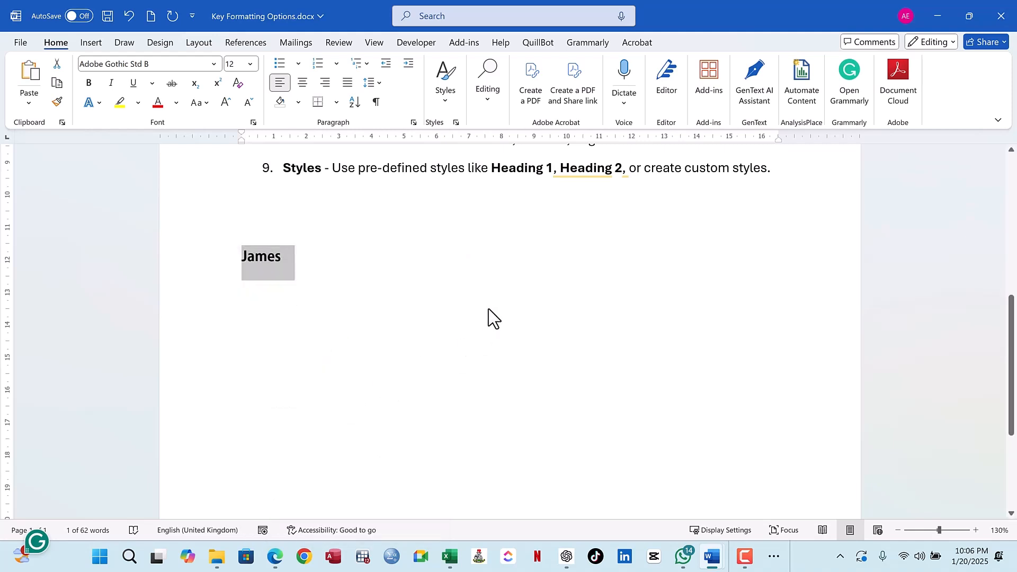
left_click(288, 259)
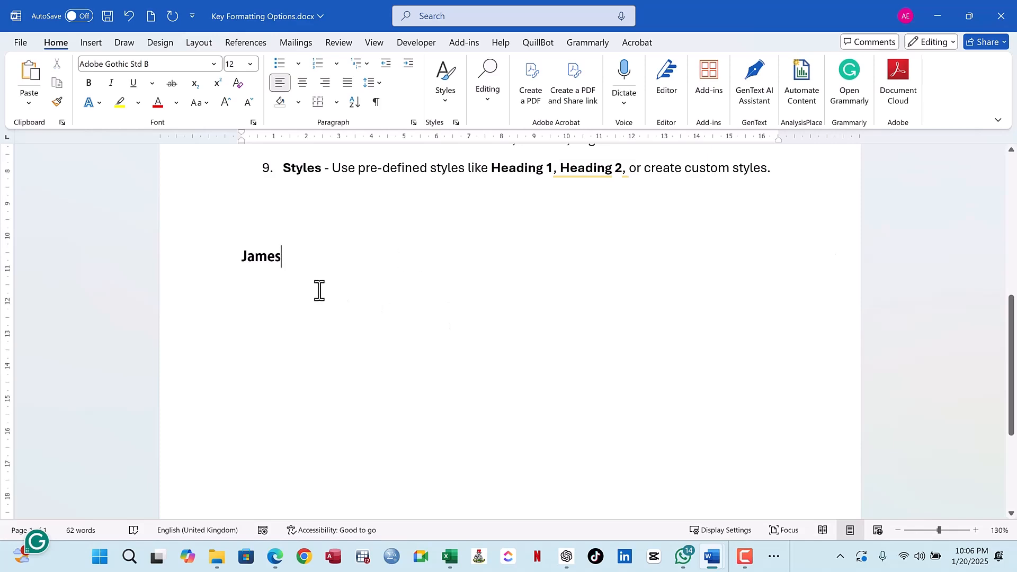
Step: Set the font size of the sample name below the list to 72
scroll(318, 289, "up", 7)
scroll(319, 289, "down", 2)
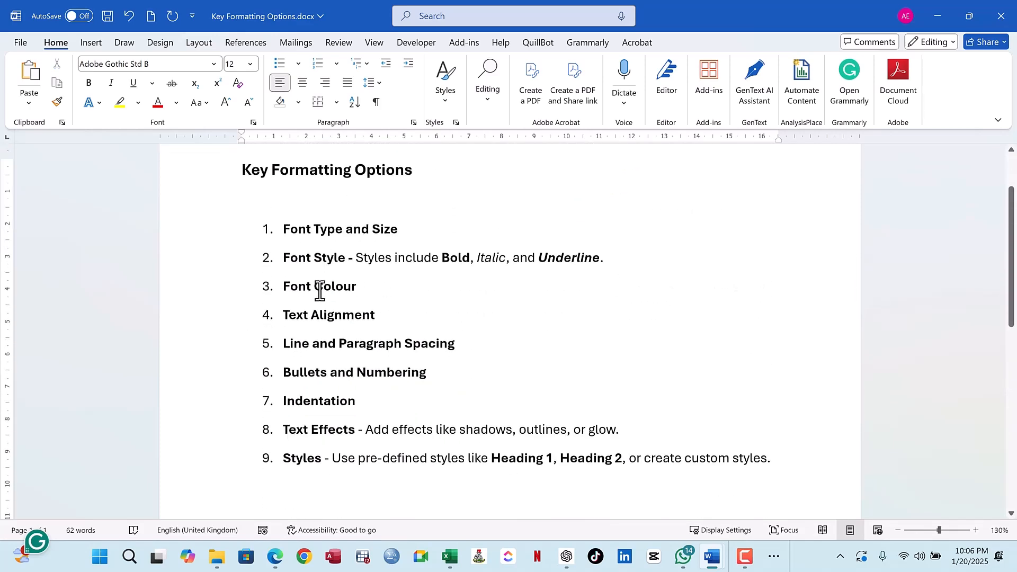
scroll(412, 355, "down", 8)
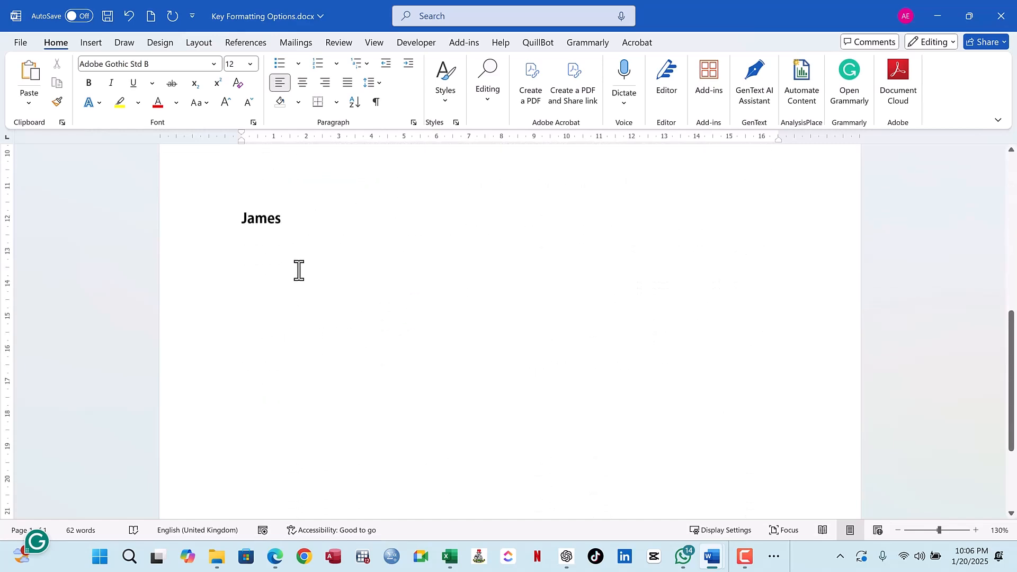
left_click_drag(296, 217, 239, 223)
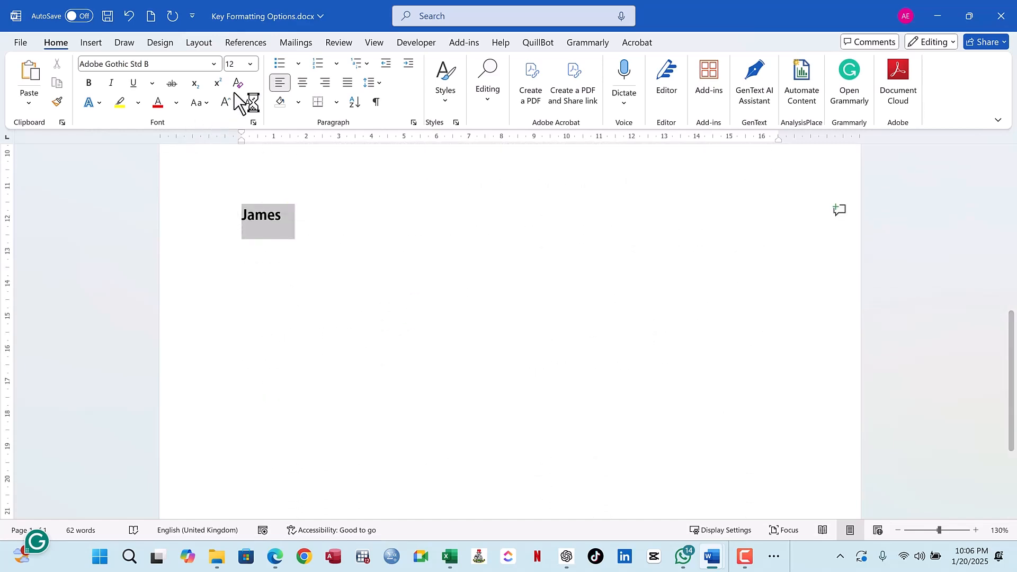
left_click(250, 65)
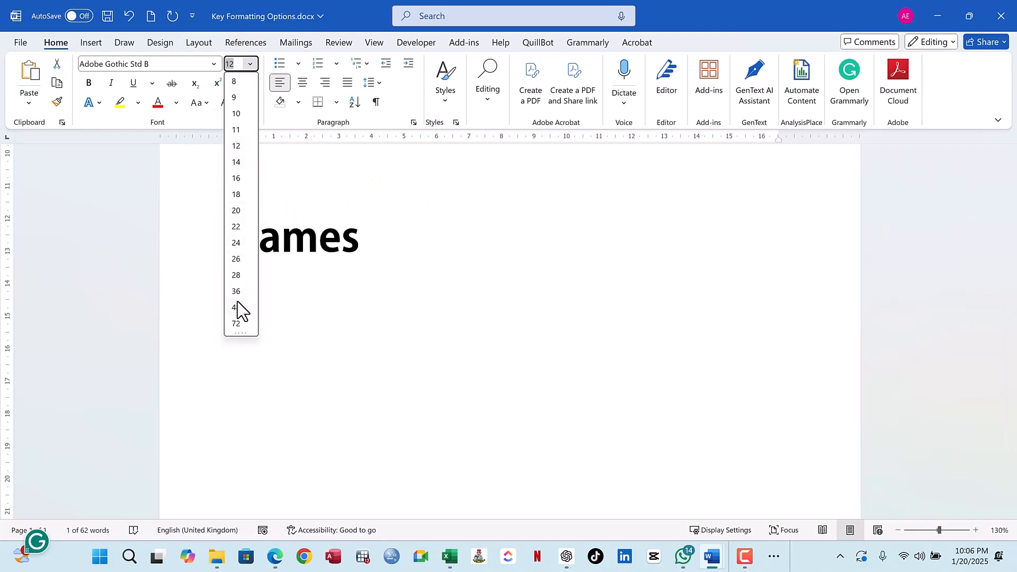
left_click(237, 323)
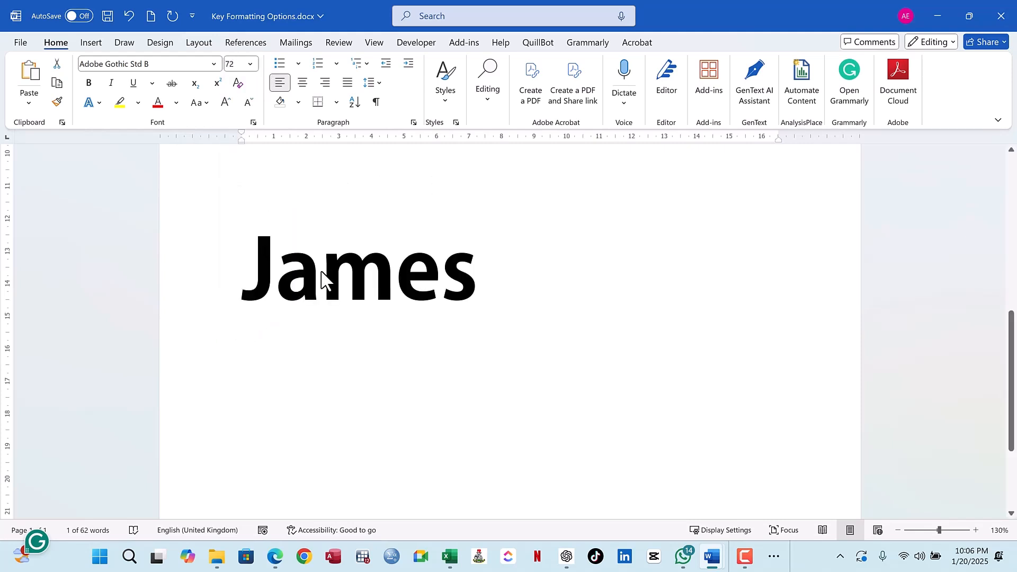
Step: Reduce the font size of the sample name to 20 and deselect the text
left_click(263, 282)
left_click_drag(475, 284, 255, 286)
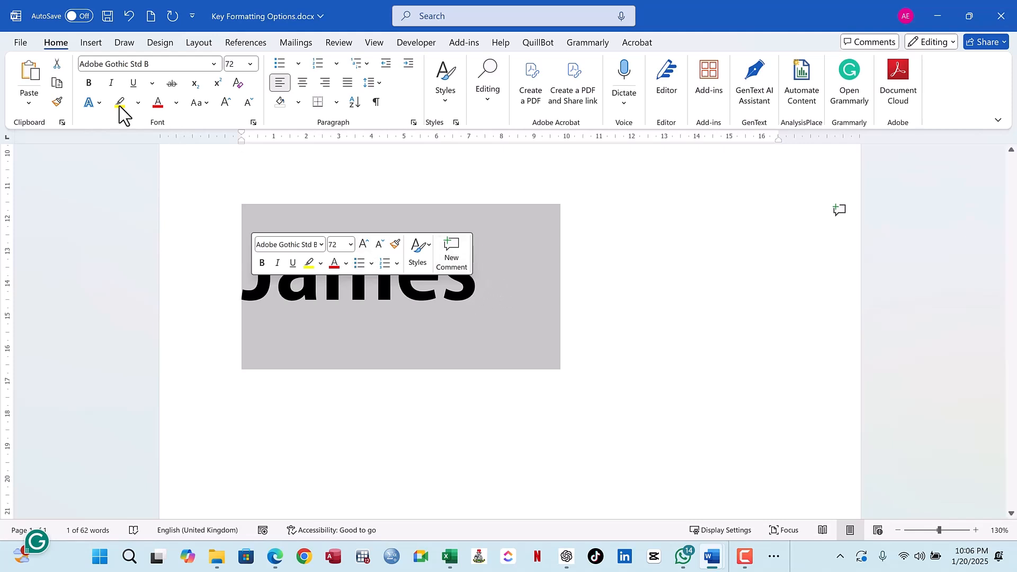
left_click(250, 63)
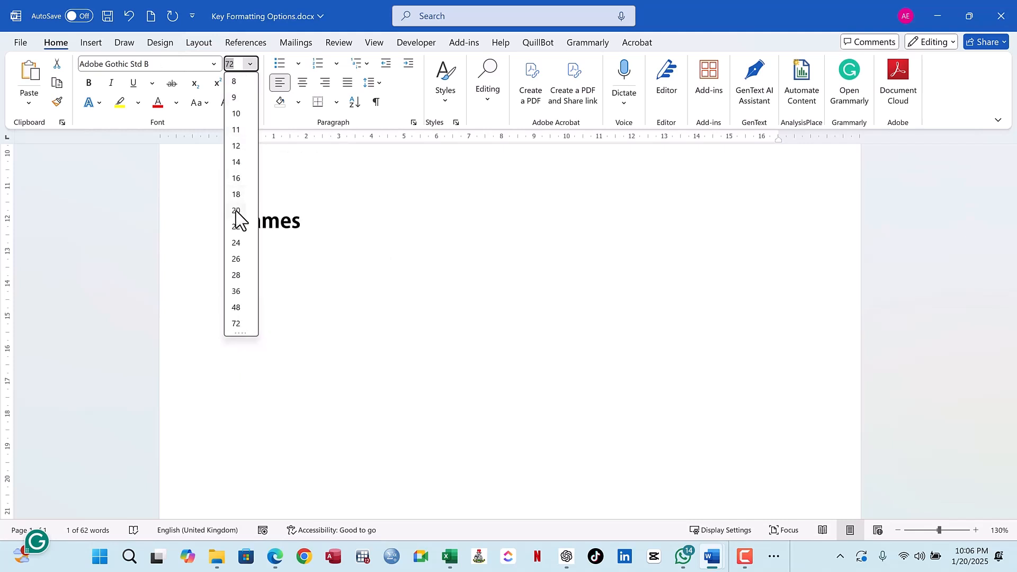
left_click(236, 212)
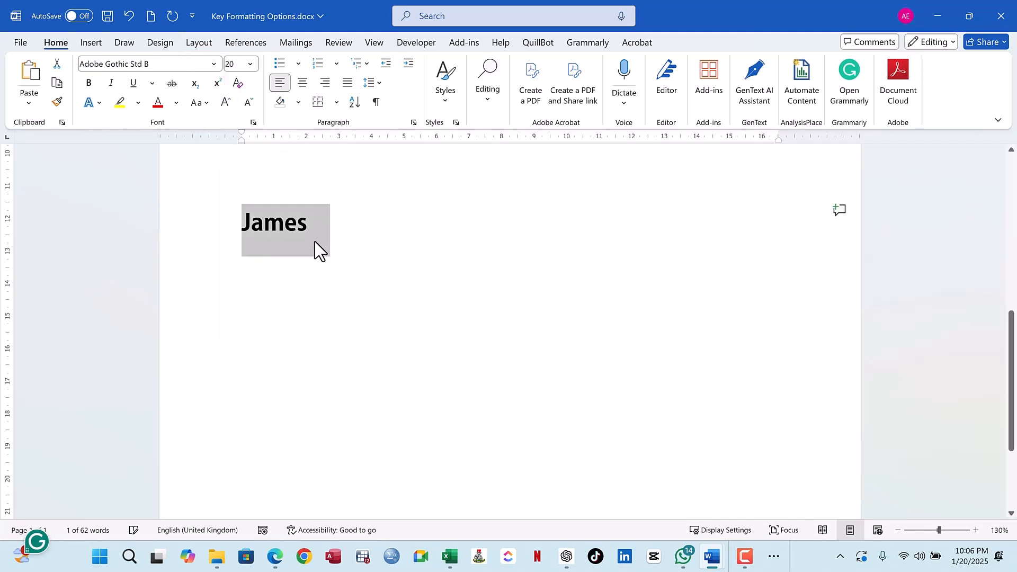
left_click(329, 270)
Step: Change the font of the sample name below the list to Baguet Script
scroll(328, 265, "up", 3)
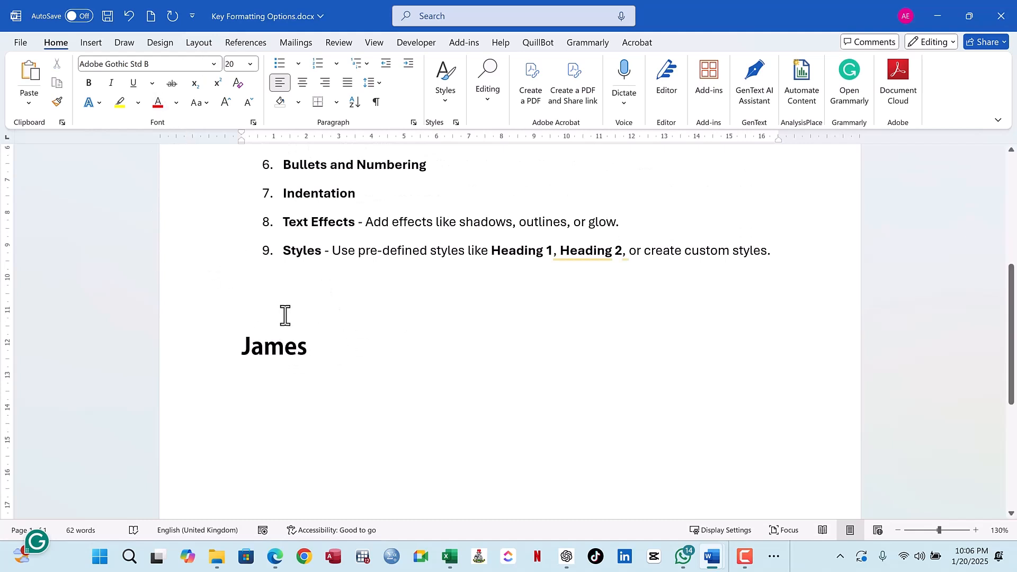
left_click_drag(316, 358, 230, 352)
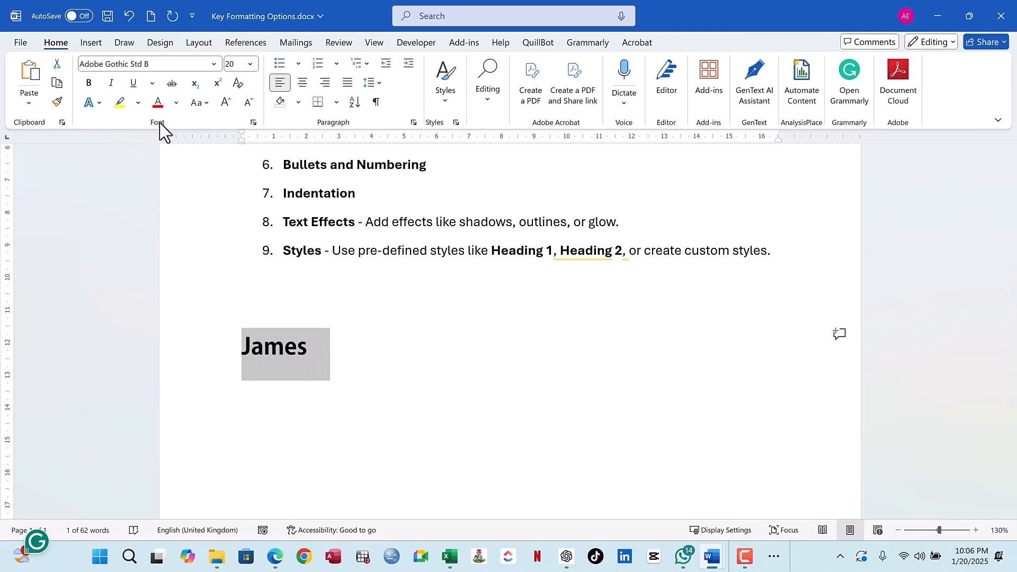
left_click(213, 64)
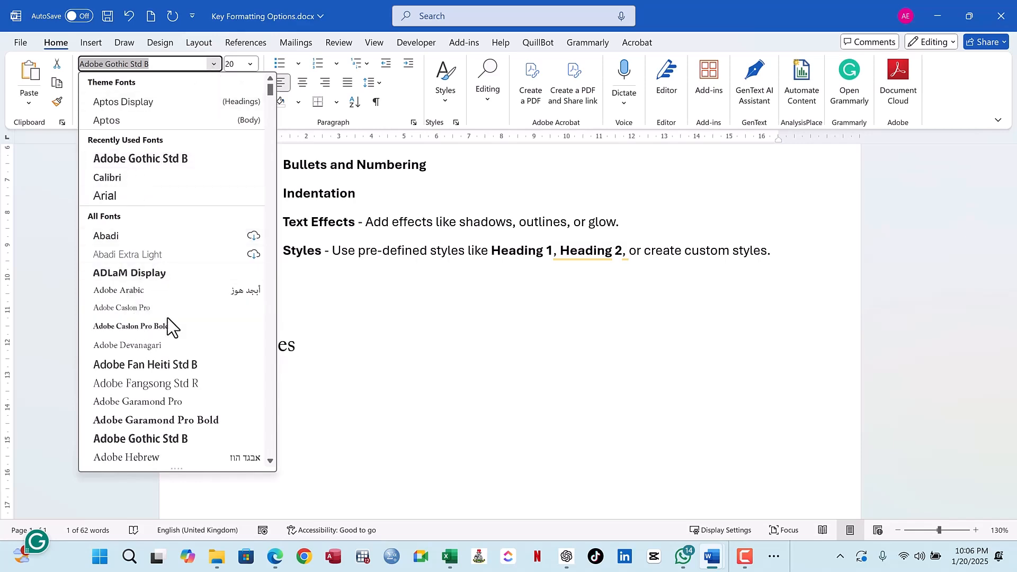
scroll(175, 365, "down", 5)
scroll(175, 365, "down", 8)
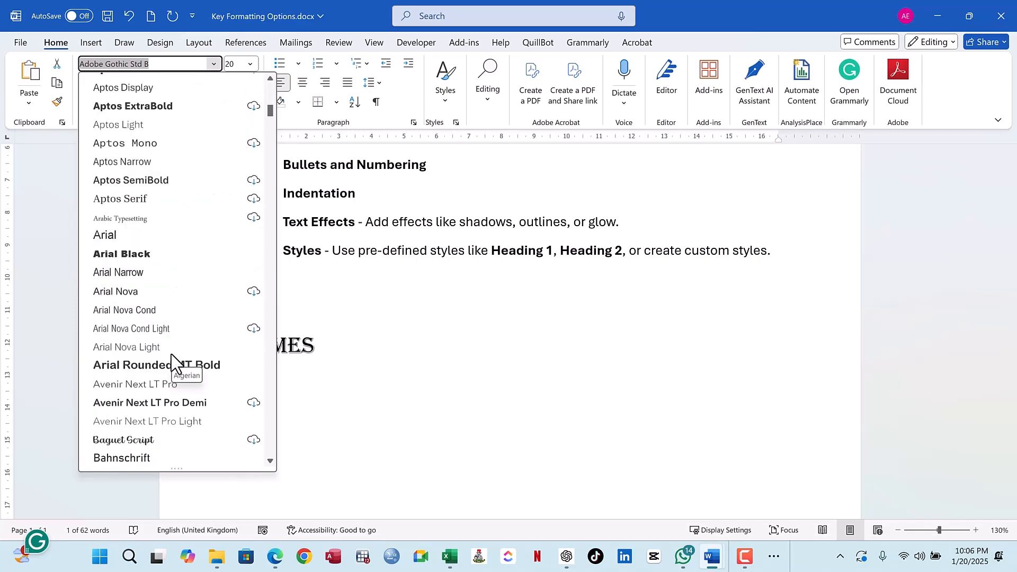
scroll(171, 354, "down", 1)
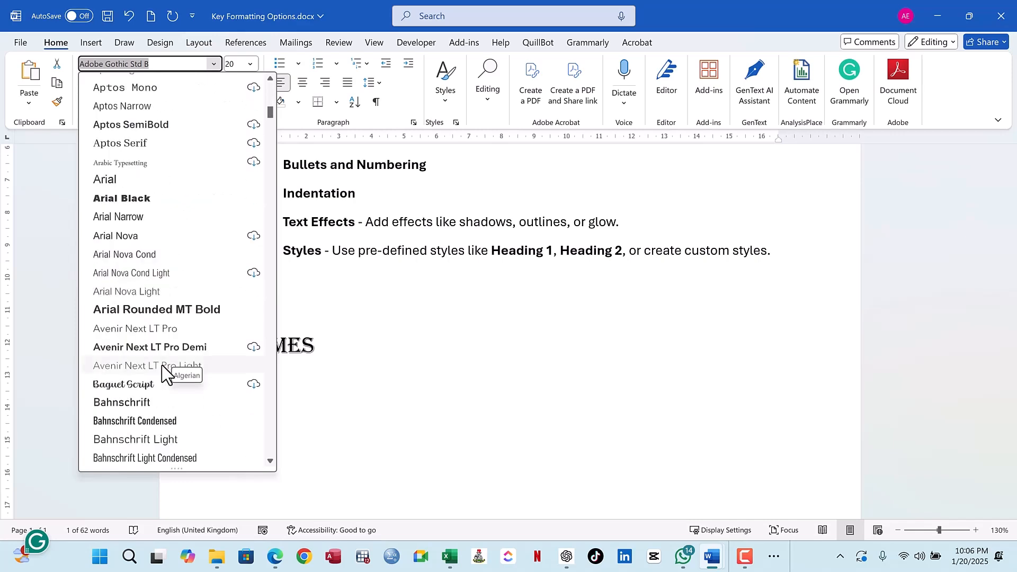
left_click(142, 386)
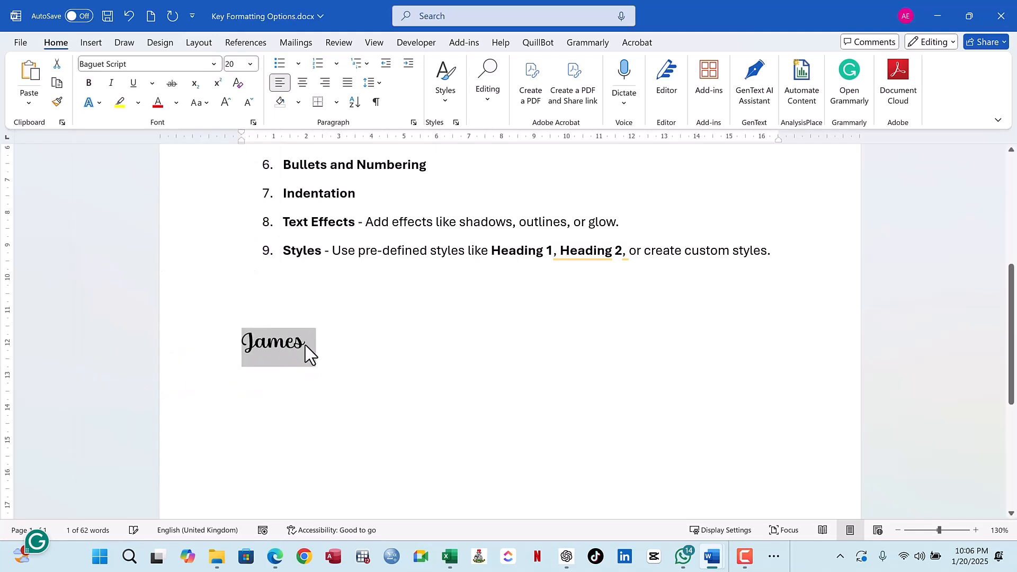
Step: Set the sample name to the Arial font at size 12 and deselect it
left_click(214, 64)
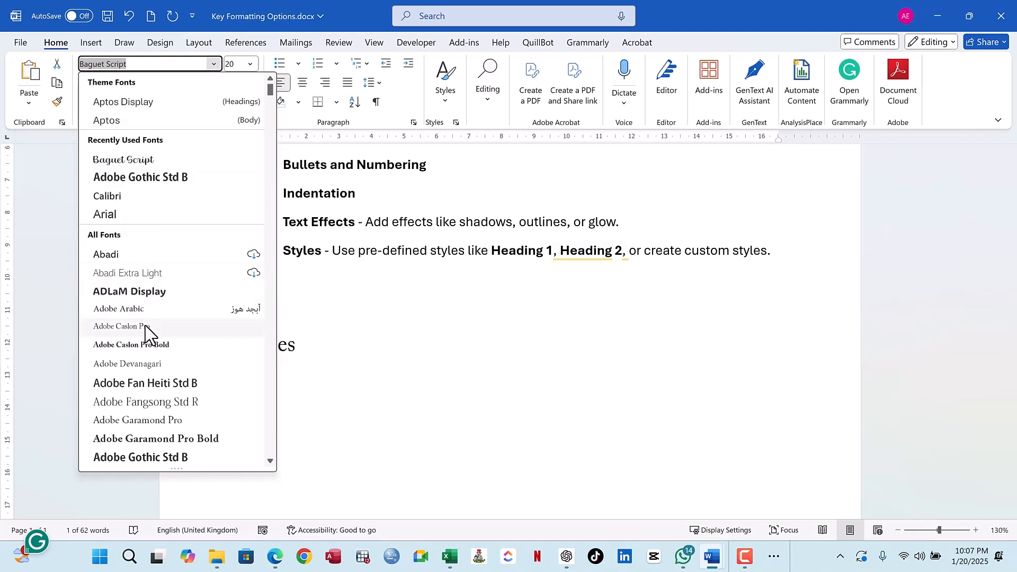
left_click(131, 217)
left_click(244, 64)
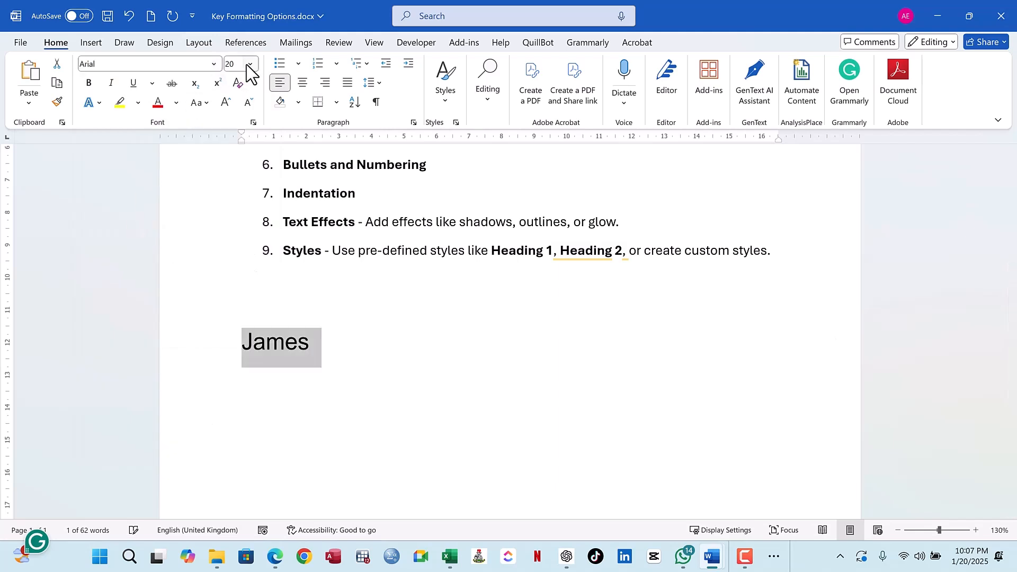
left_click(250, 64)
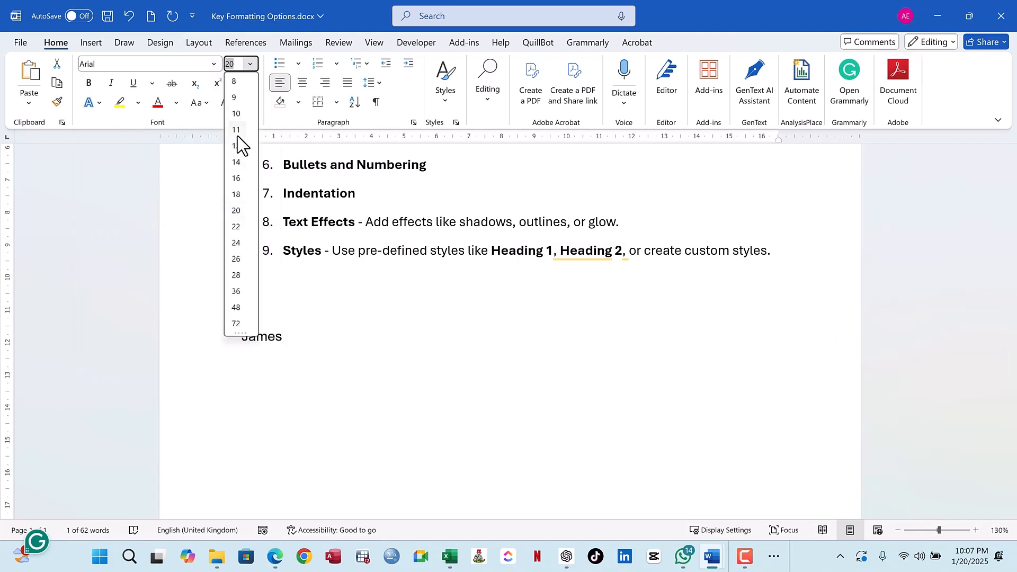
left_click(237, 146)
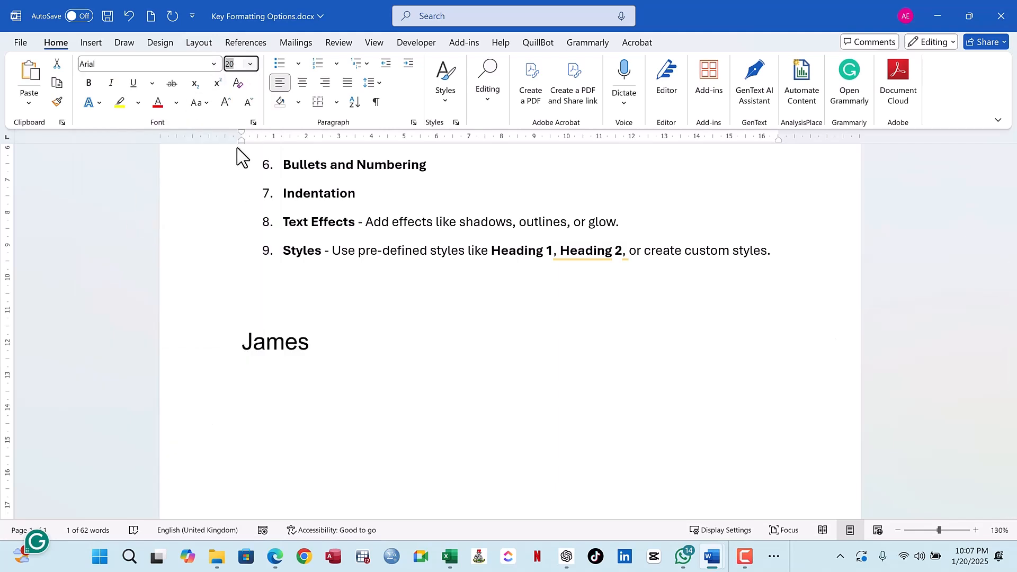
left_click(300, 345)
scroll(329, 284, "up", 3)
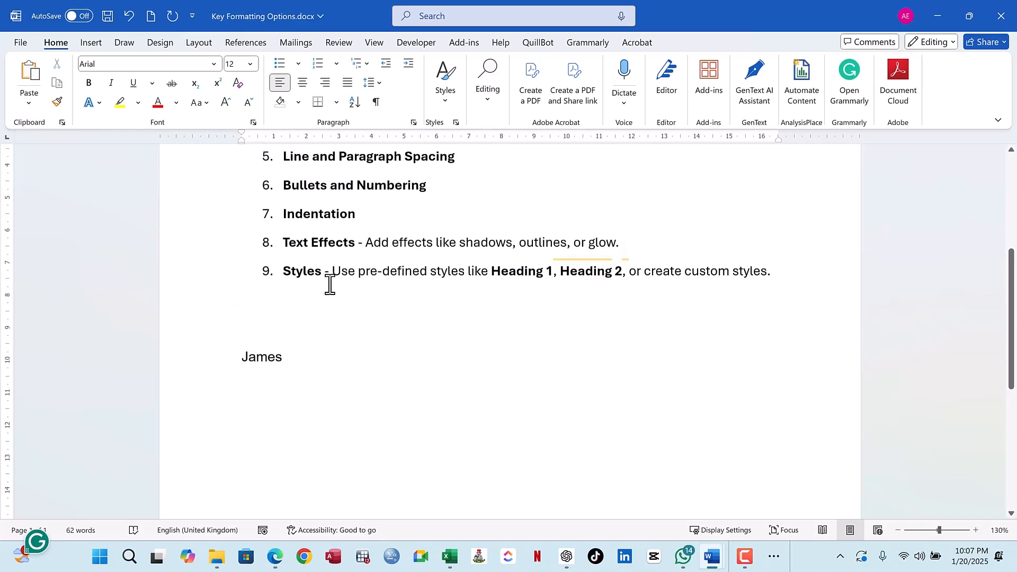
scroll(330, 285, "up", 1)
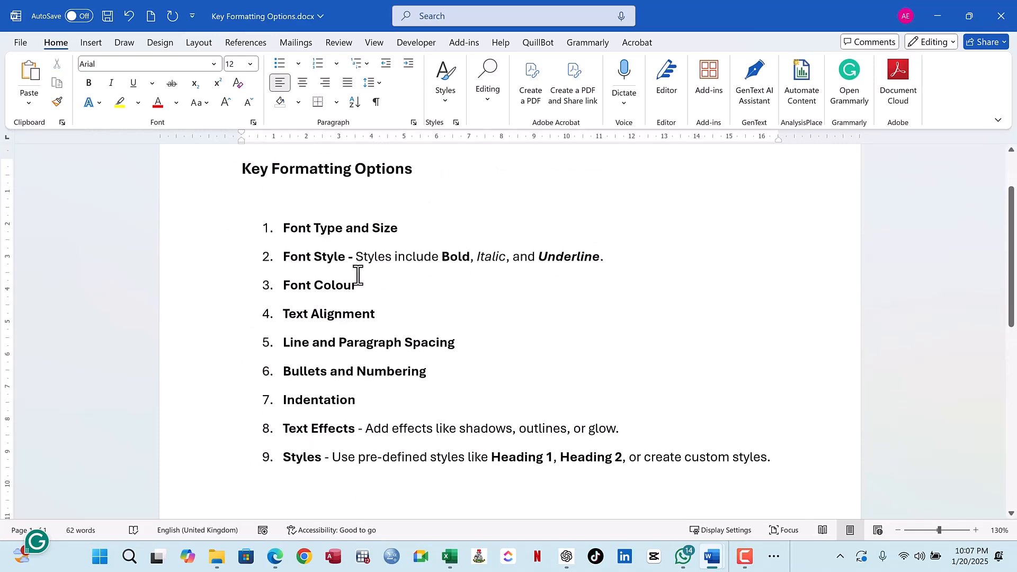
scroll(355, 331, "down", 5)
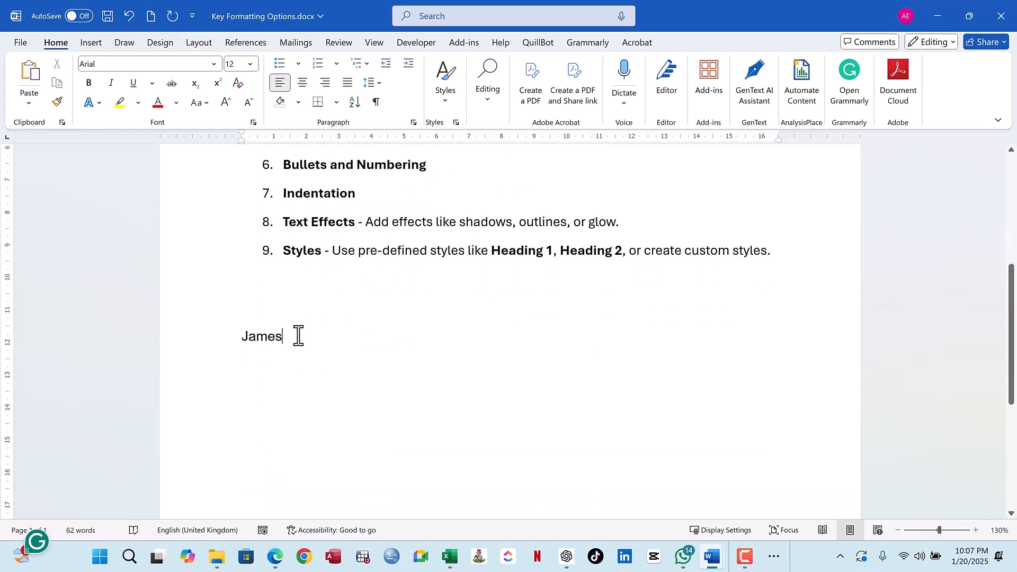
Step: Extend the sample name with "is good man" and accept the Grammarly suggestion that adds the article "a" before "good"
type("is good man")
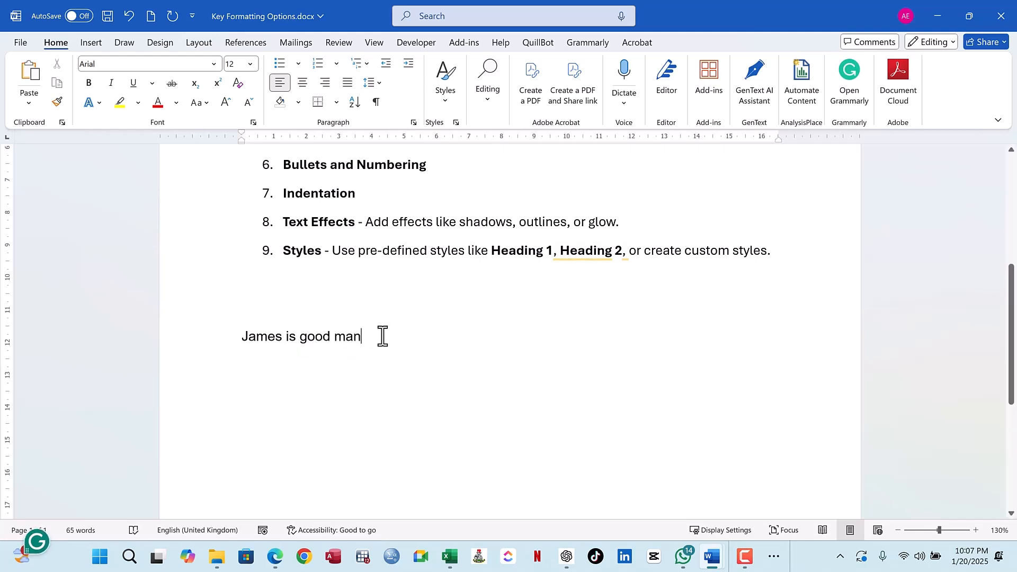
left_click_drag(381, 336, 245, 340)
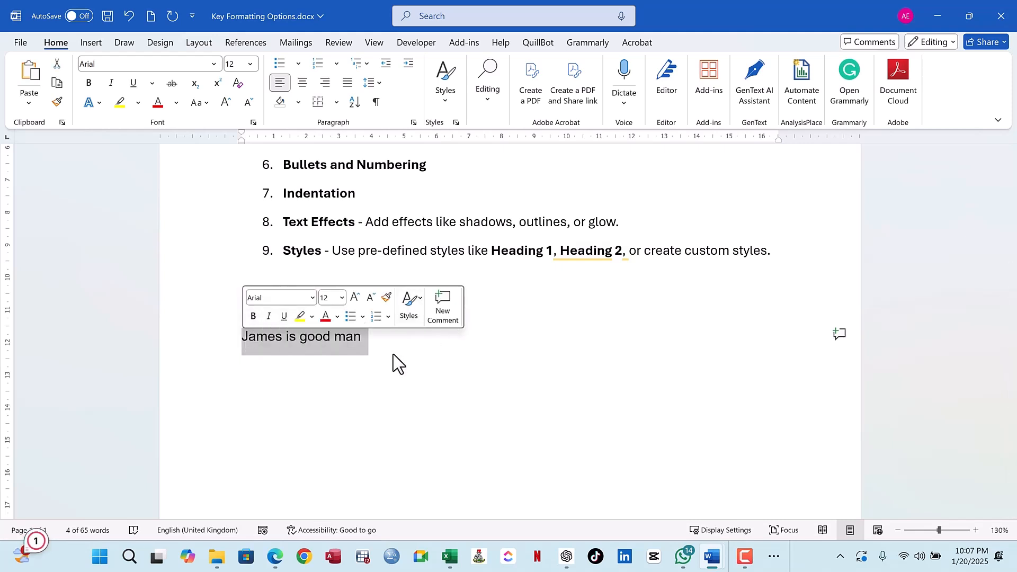
left_click(363, 354)
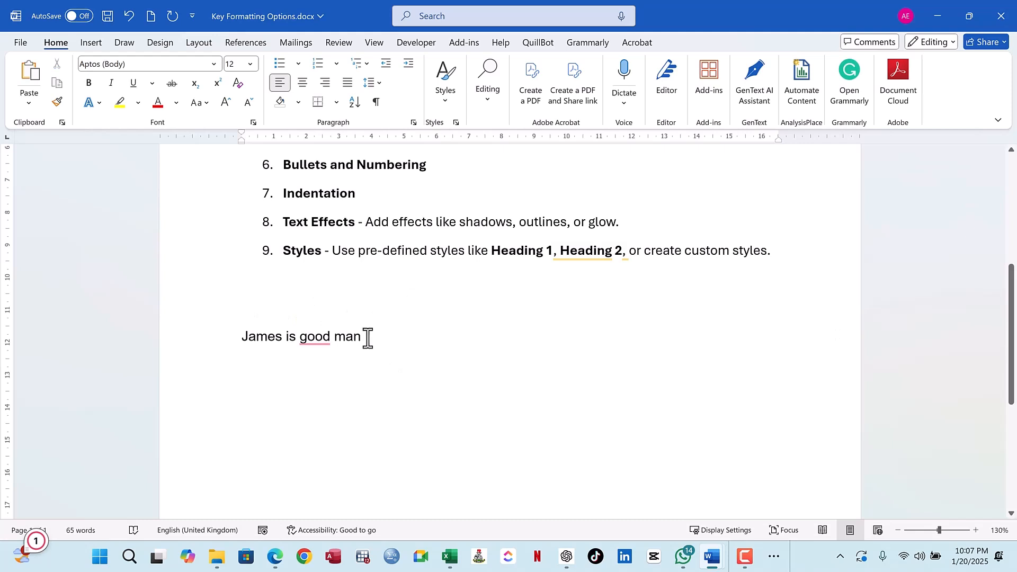
left_click_drag(358, 338, 268, 337)
mouse_move(316, 349)
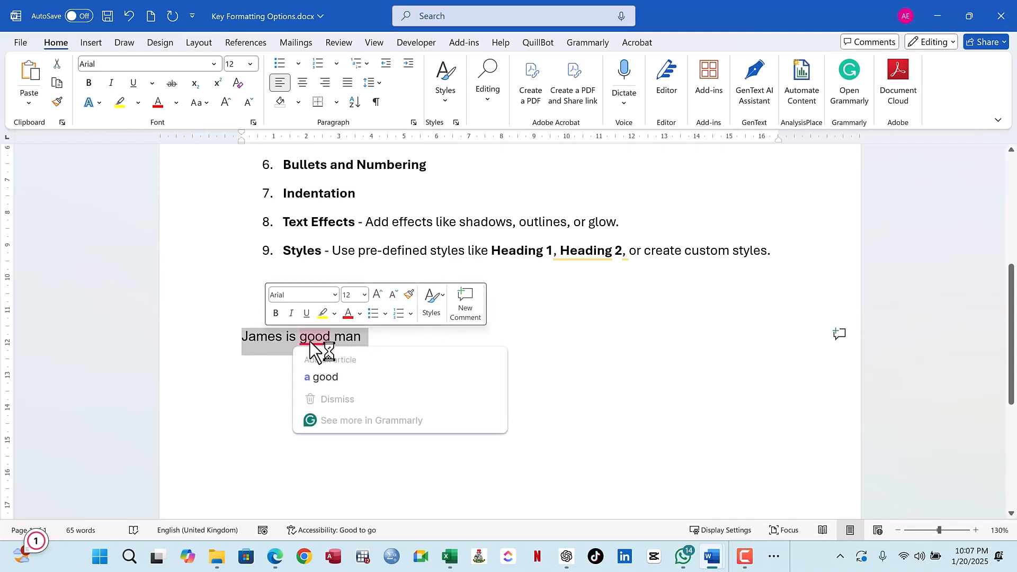
left_click(339, 376)
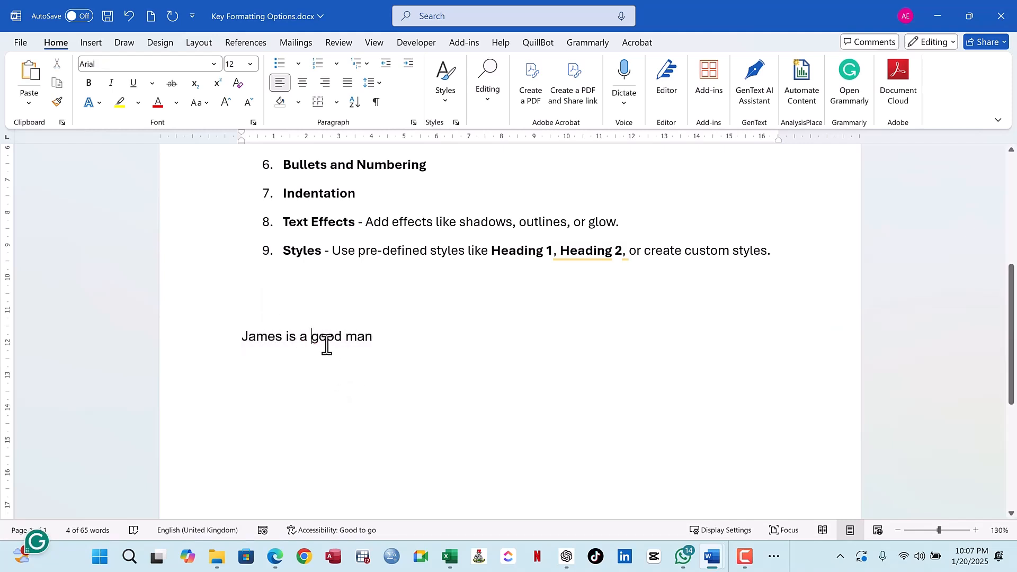
Step: Make the whole sample sentence bold, italic and underlined, and color its text red
left_click_drag(341, 338, 245, 337)
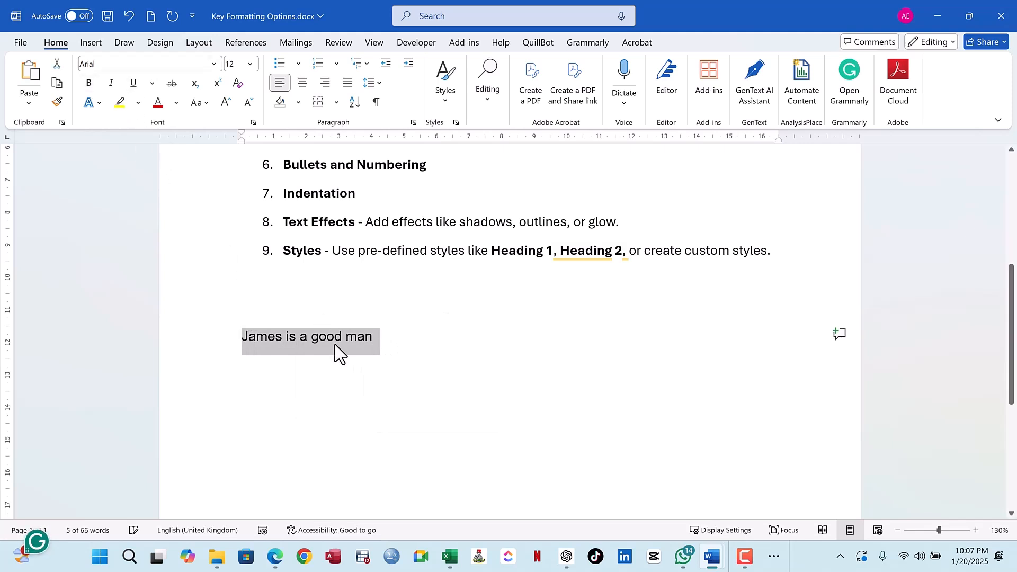
left_click(382, 345)
left_click_drag(332, 343, 265, 340)
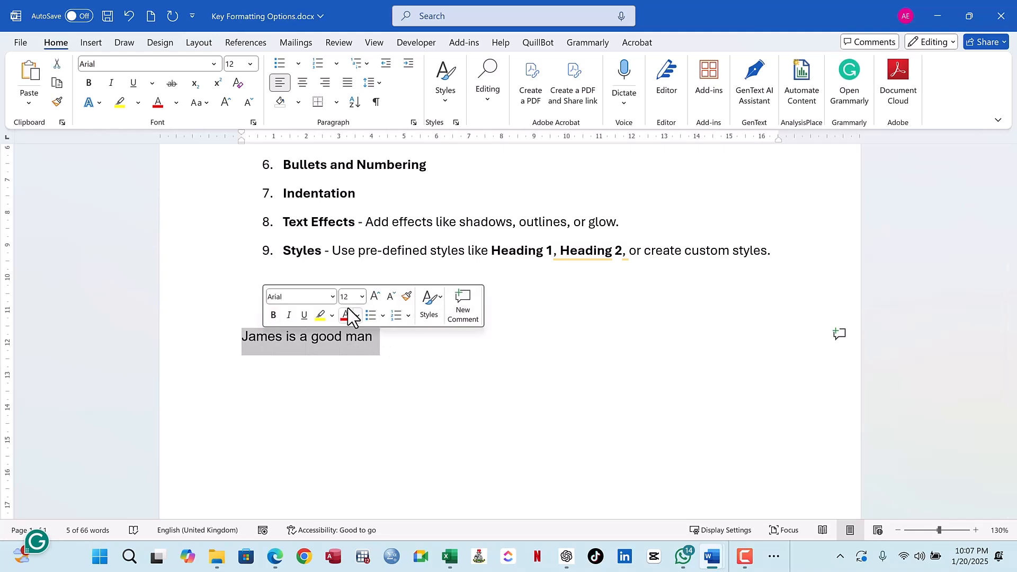
left_click(272, 315)
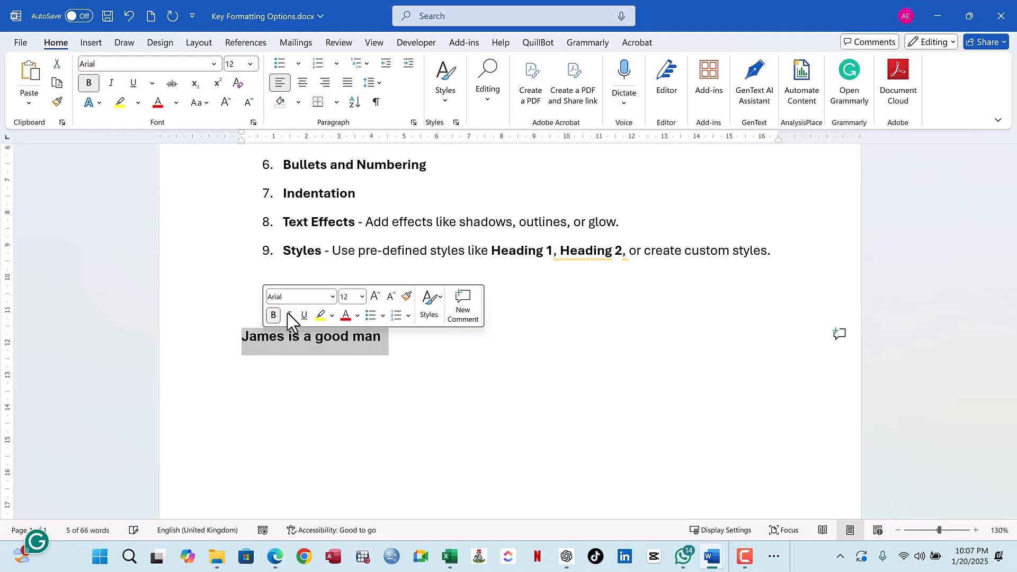
left_click(289, 315)
left_click(303, 314)
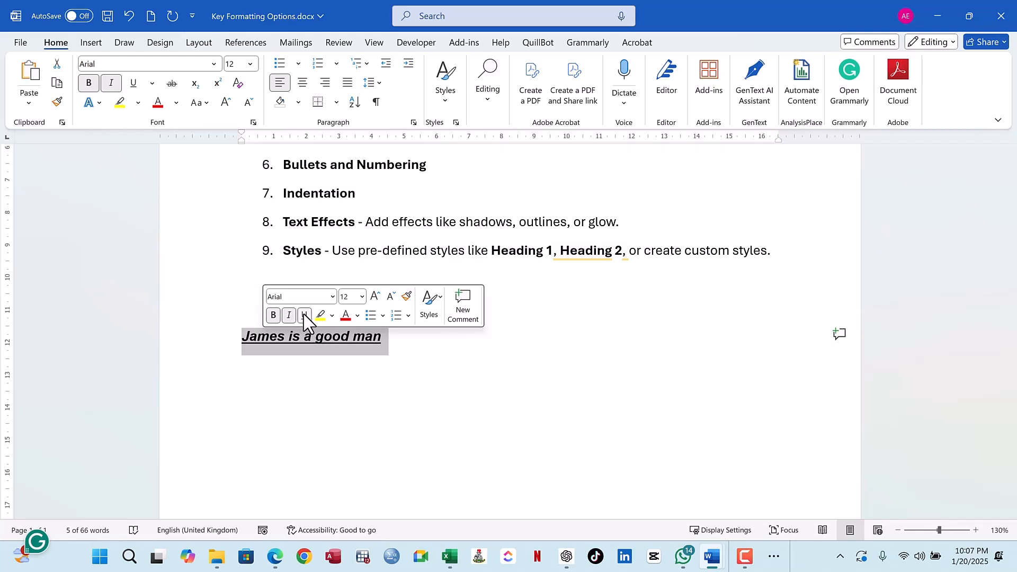
left_click(345, 314)
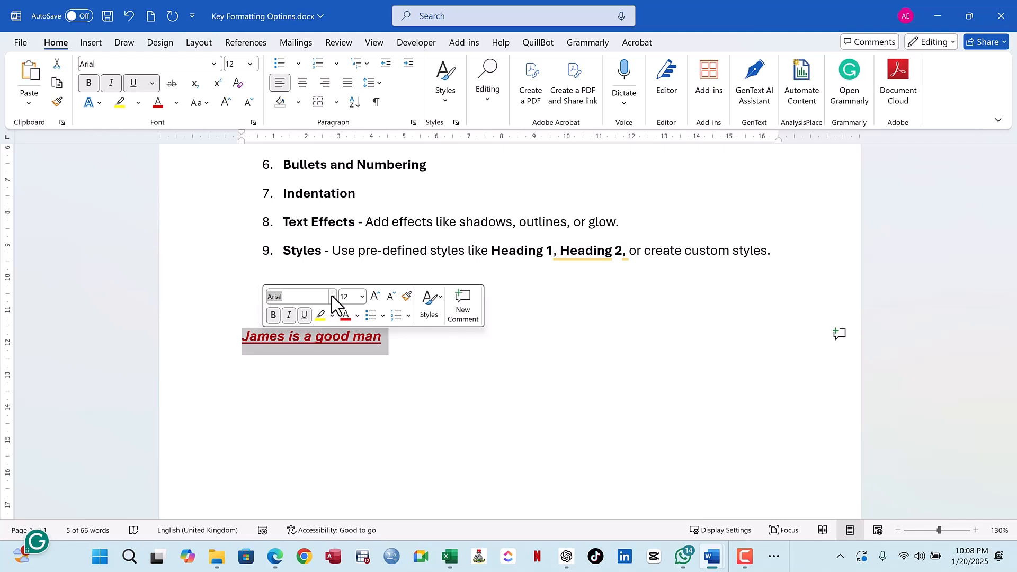
Step: Change the font of the sample sentence to Adobe Gothic Std B
left_click(333, 297)
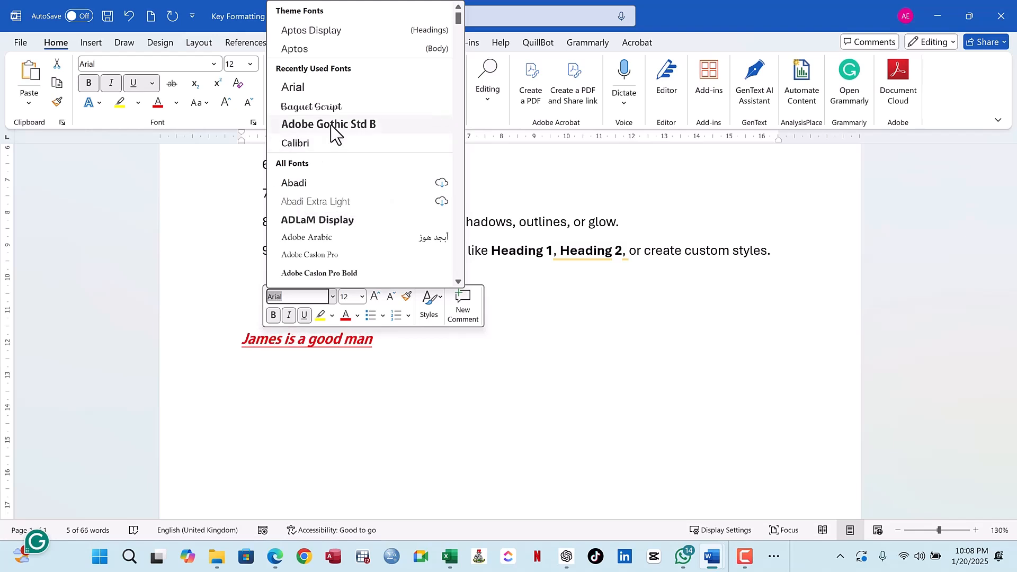
left_click(318, 142)
left_click(368, 311)
Step: Increase the font size of the sample sentence in increments to 24
triple_click(342, 356)
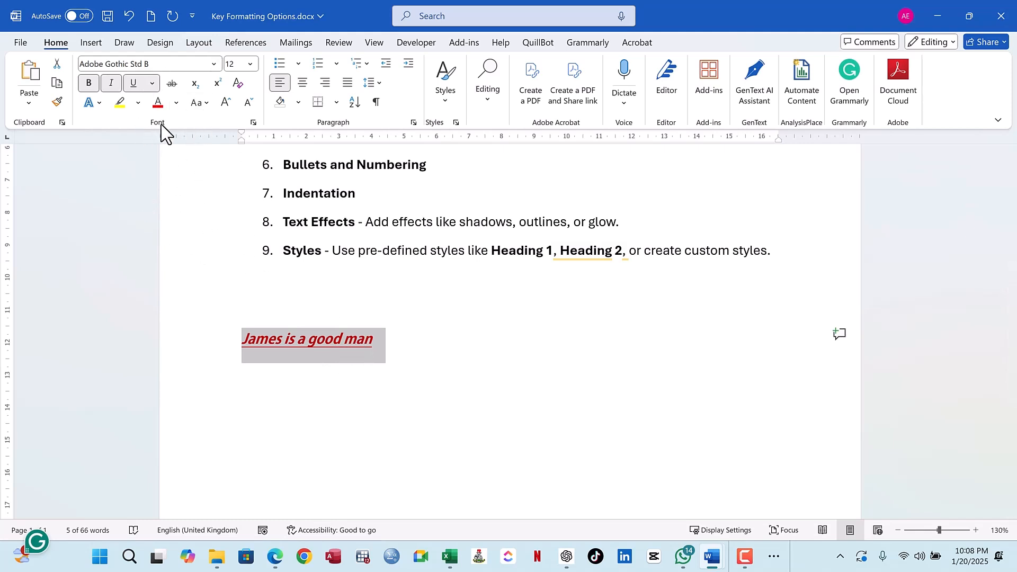
left_click(227, 103)
left_click(226, 103)
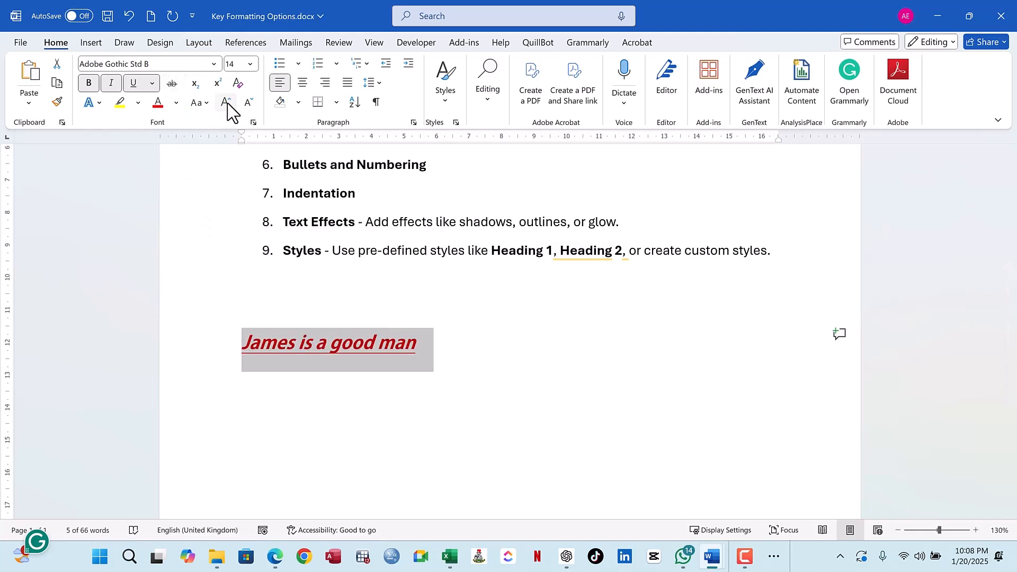
left_click(227, 104)
left_click(226, 104)
left_click(226, 104)
left_click(226, 104)
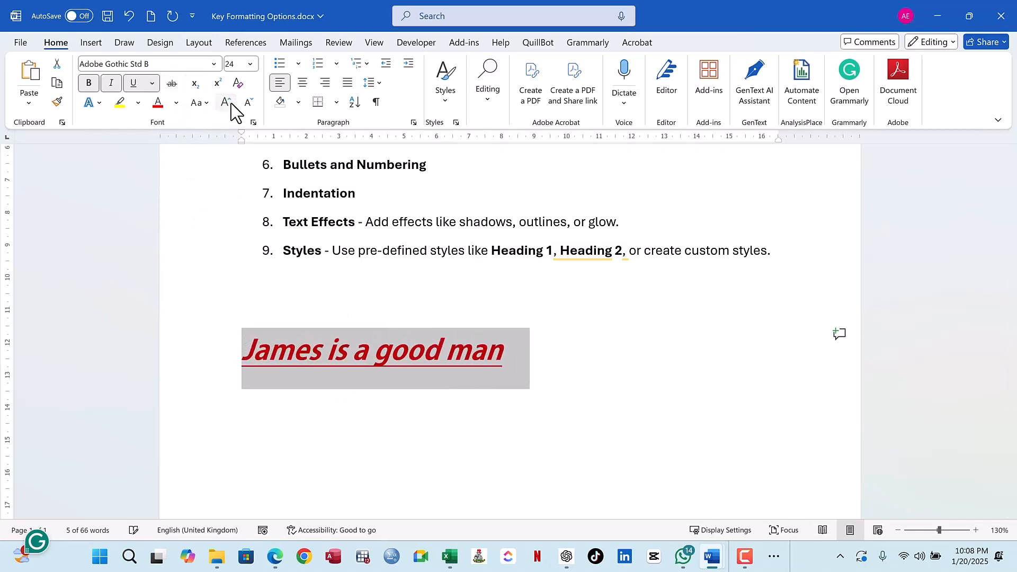
Step: Decrease the font size of the sample sentence in increments to 12 and deselect the text
left_click(247, 102)
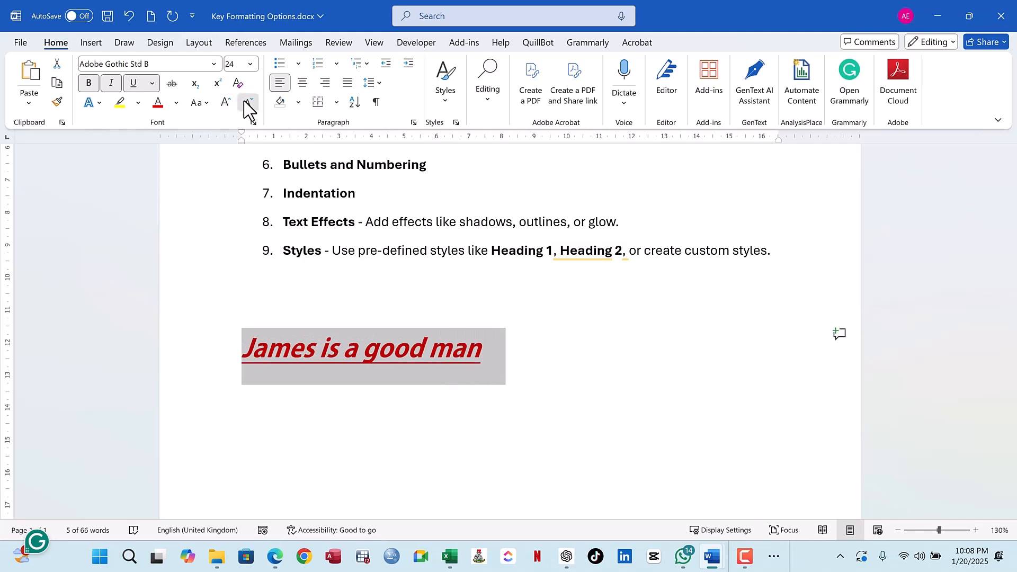
left_click(247, 102)
left_click(246, 102)
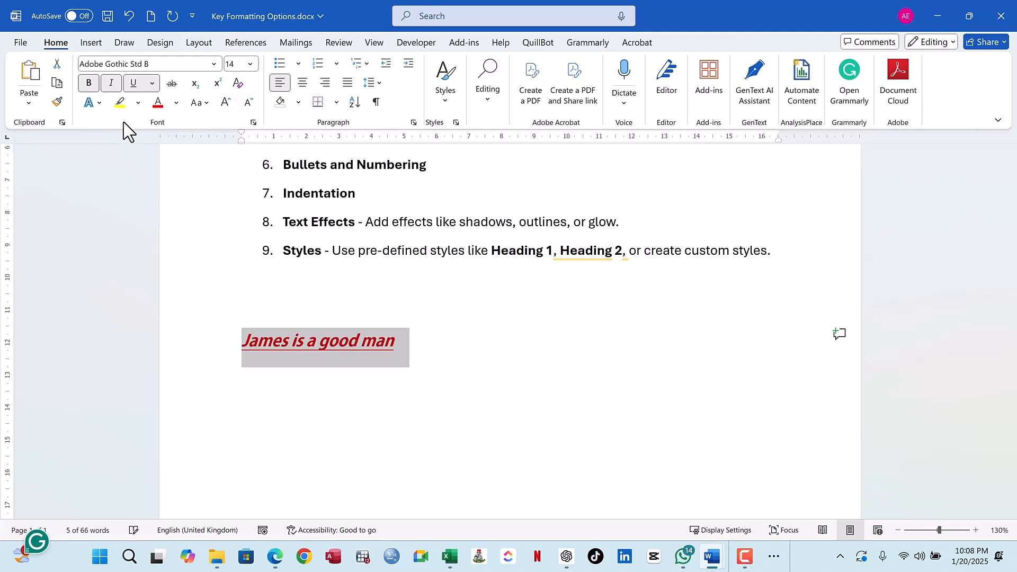
left_click(247, 102)
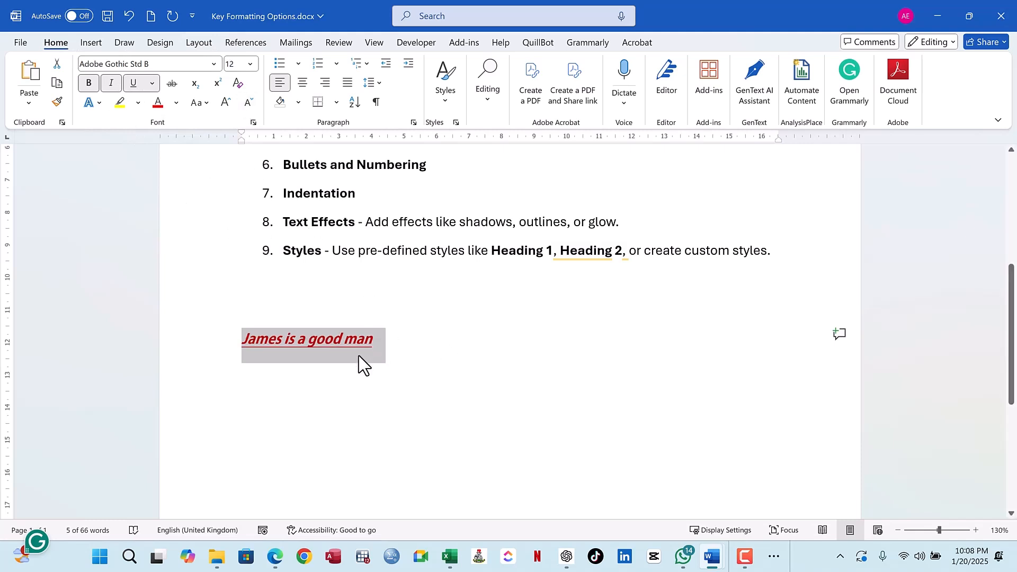
left_click(415, 351)
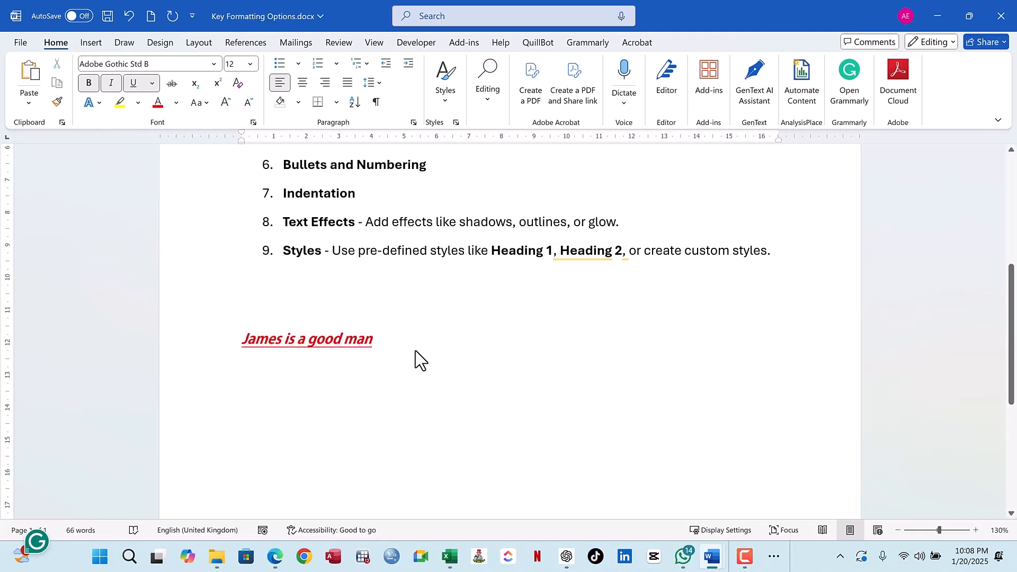
Step: Change the underline style of the sample sentence below the list to a dashed line
scroll(381, 337, "up", 1)
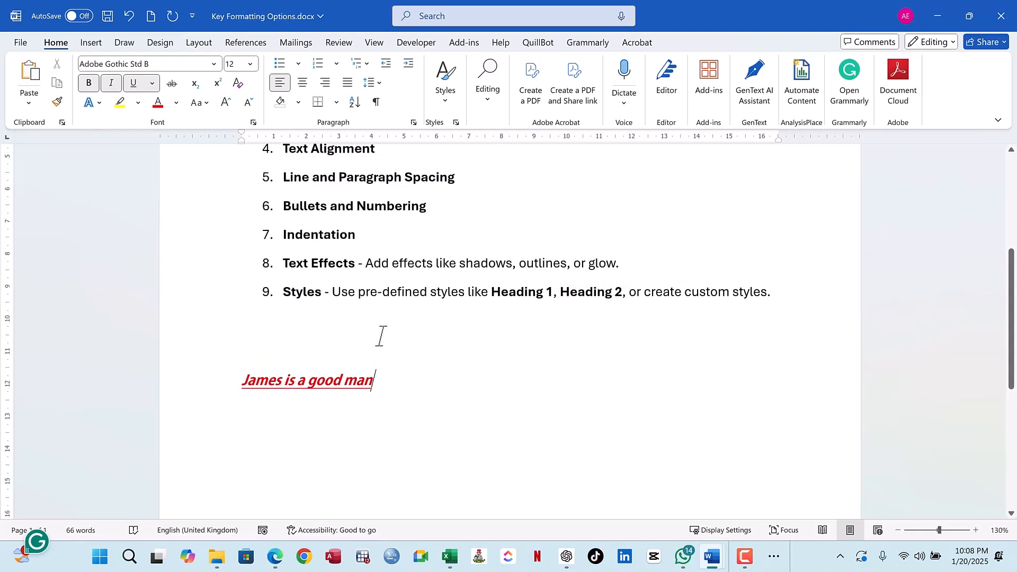
scroll(382, 337, "up", 3)
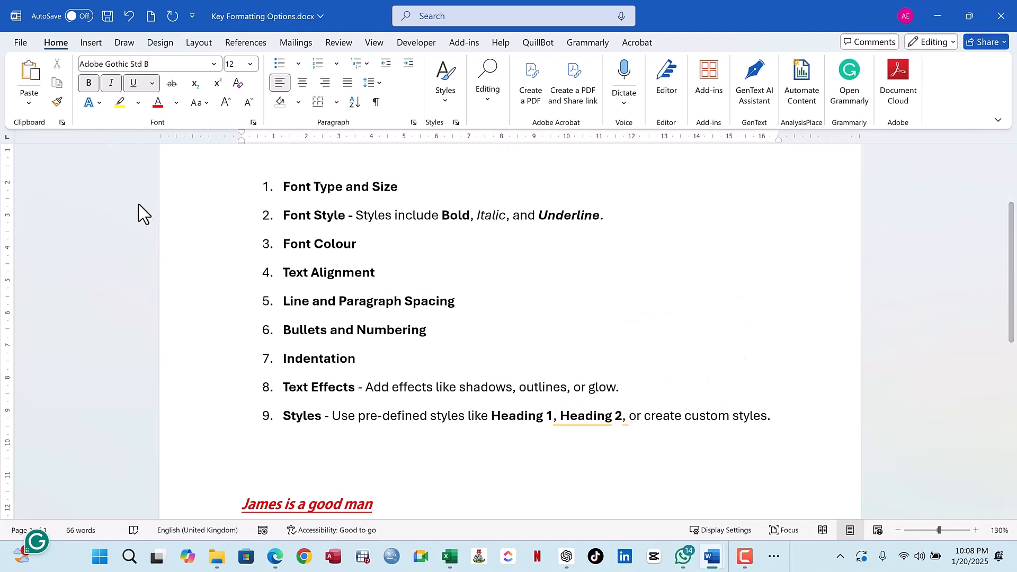
scroll(376, 444, "down", 2)
left_click_drag(381, 422, 207, 424)
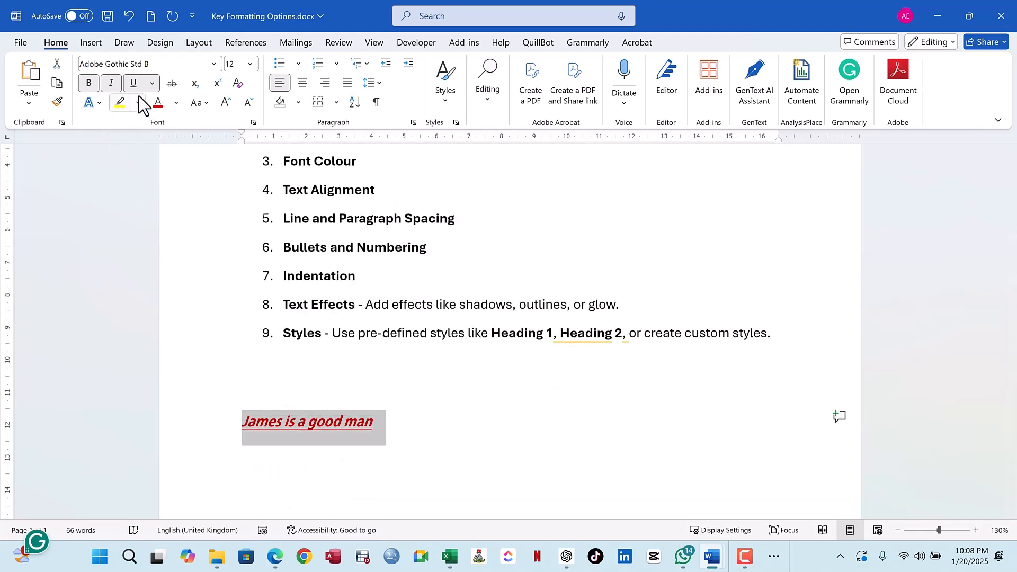
left_click(152, 84)
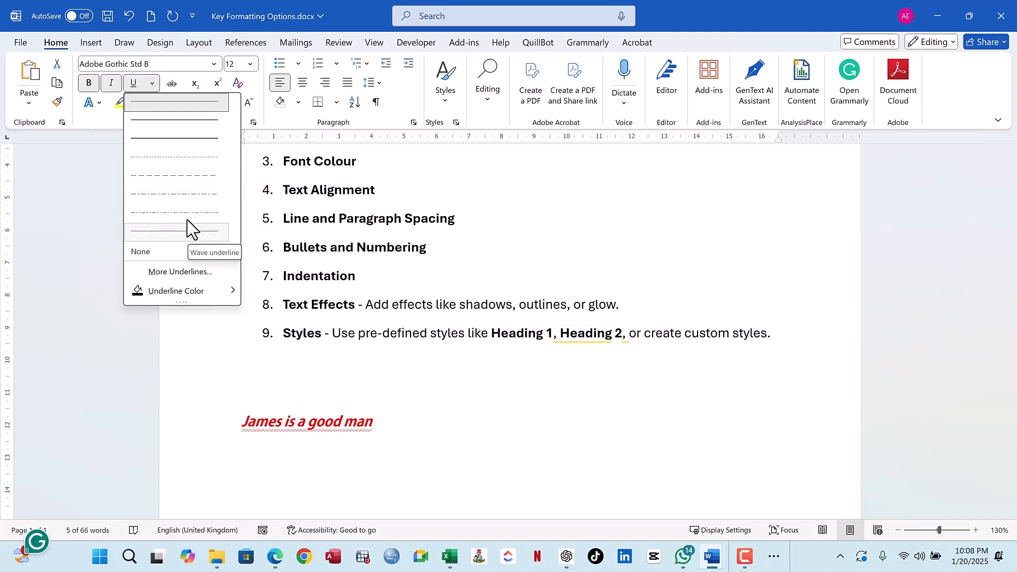
left_click(189, 180)
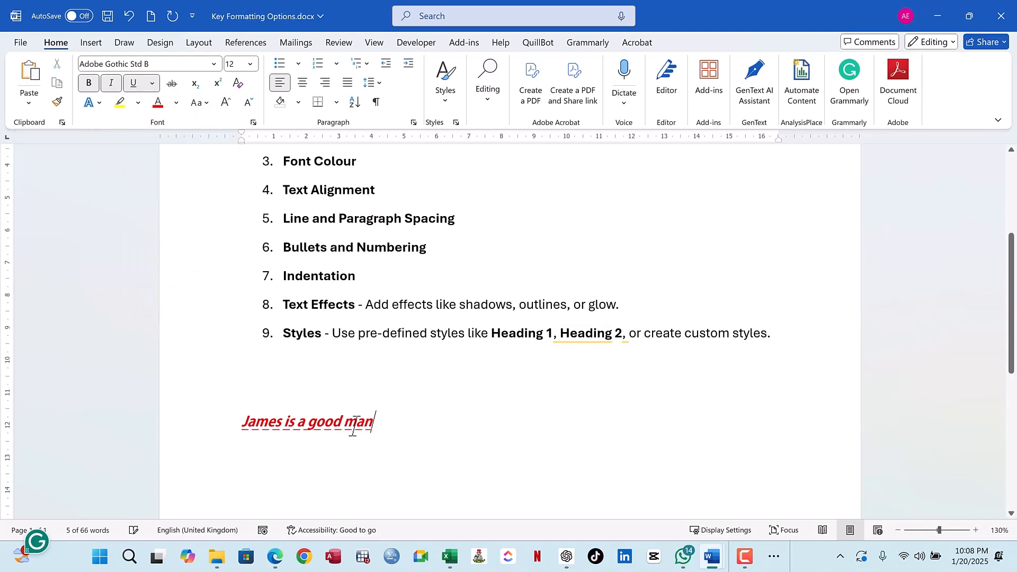
Step: Set the font color of the sample sentence to black
left_click_drag(386, 418, 239, 424)
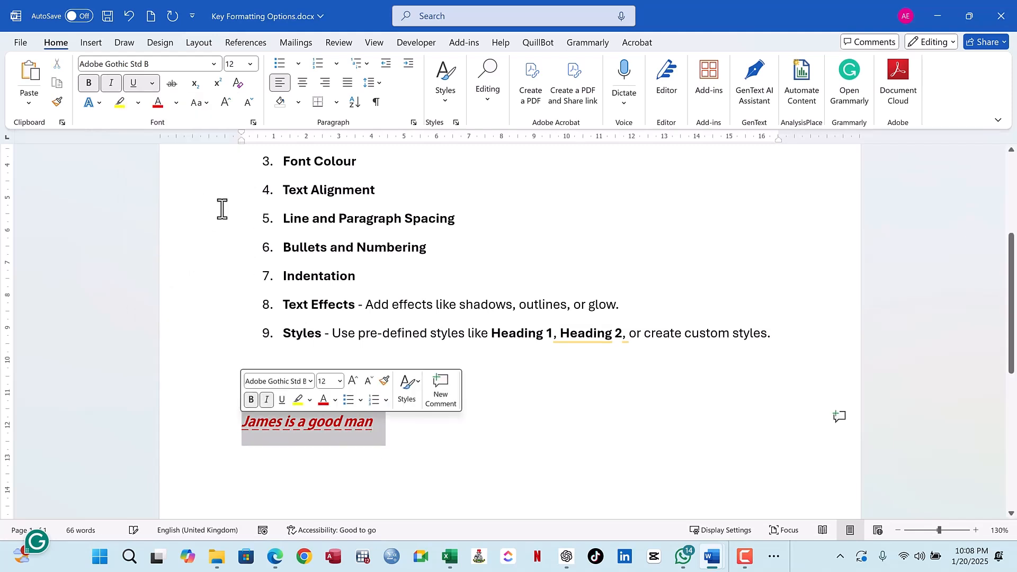
left_click(177, 103)
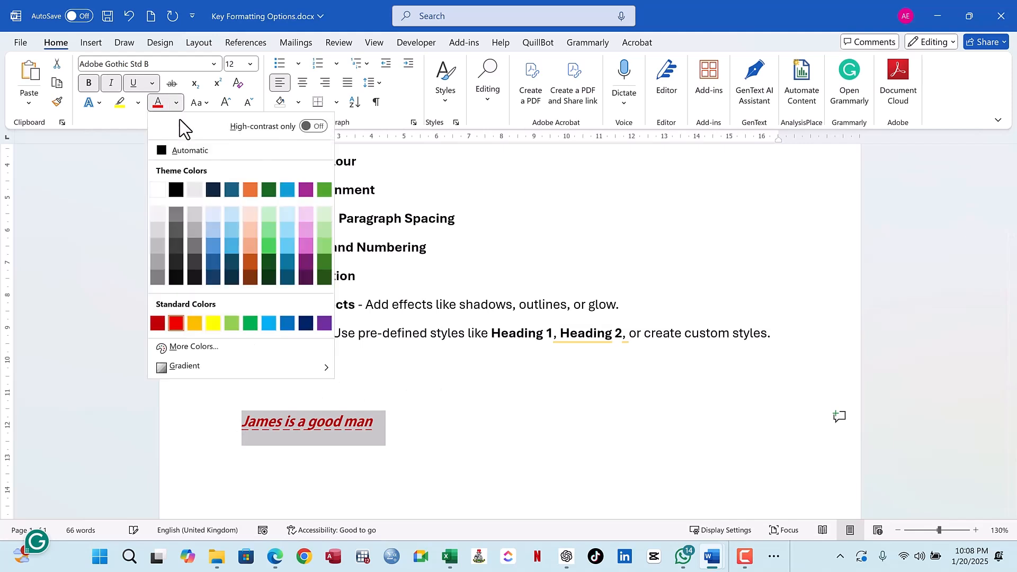
left_click(178, 190)
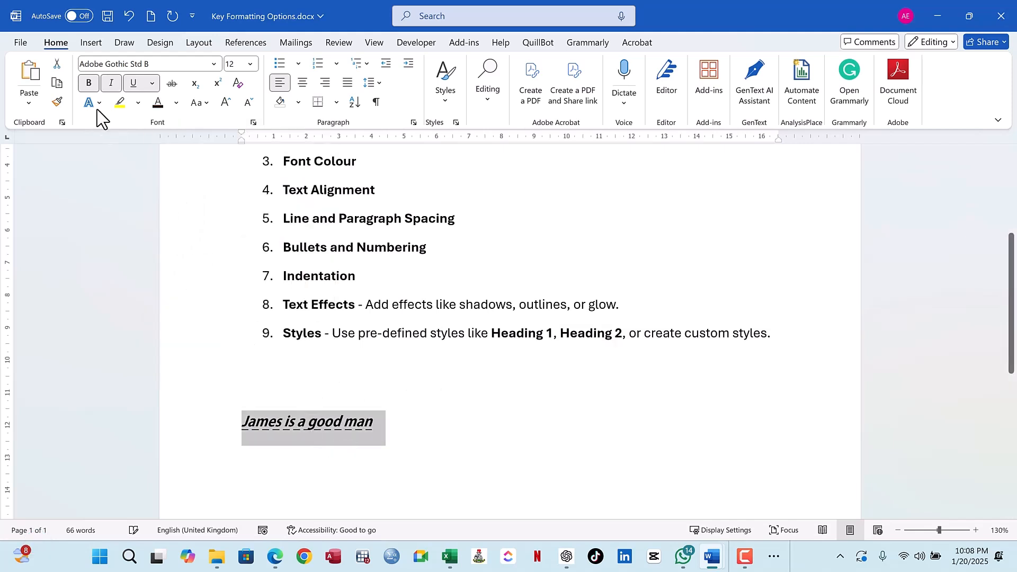
Step: Apply the double strikethrough effect to the sample sentence through the Font dialog, and undo it
left_click(152, 83)
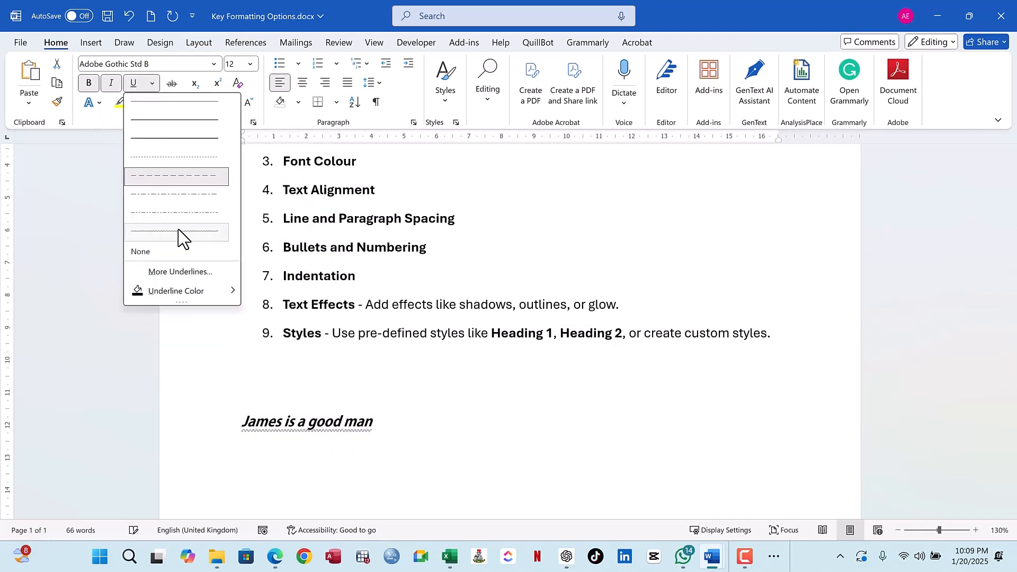
left_click(204, 272)
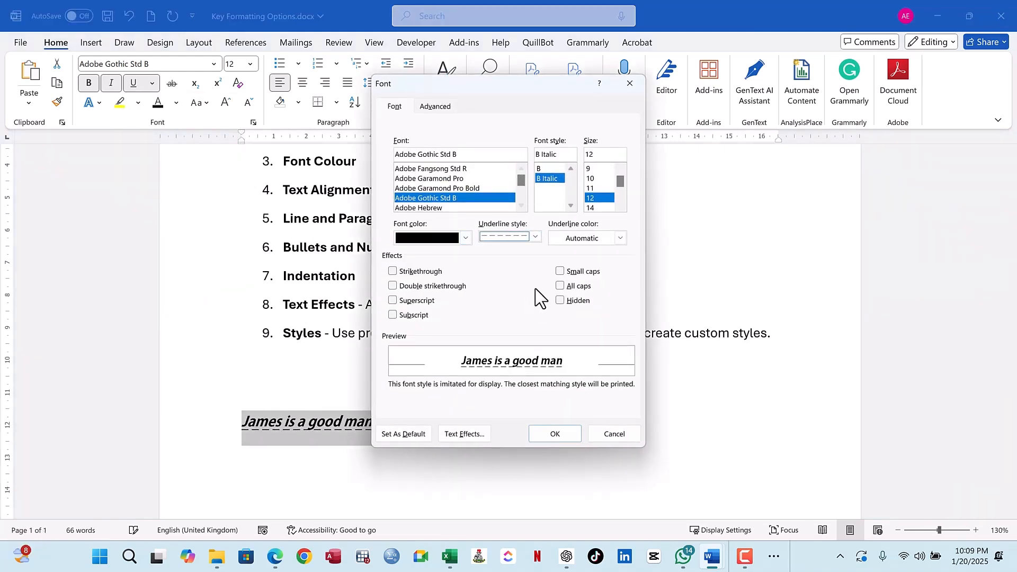
left_click(393, 286)
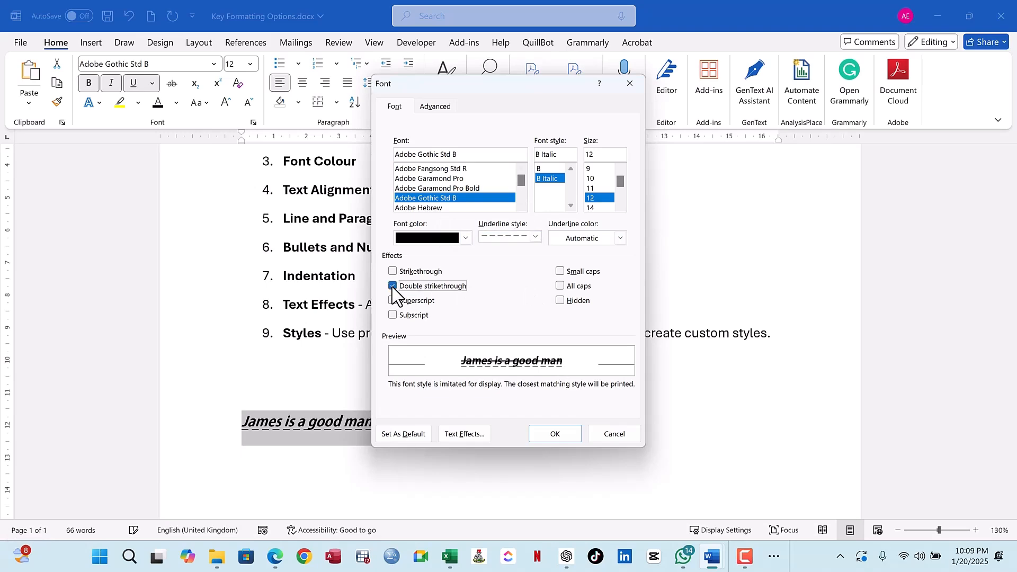
left_click(552, 434)
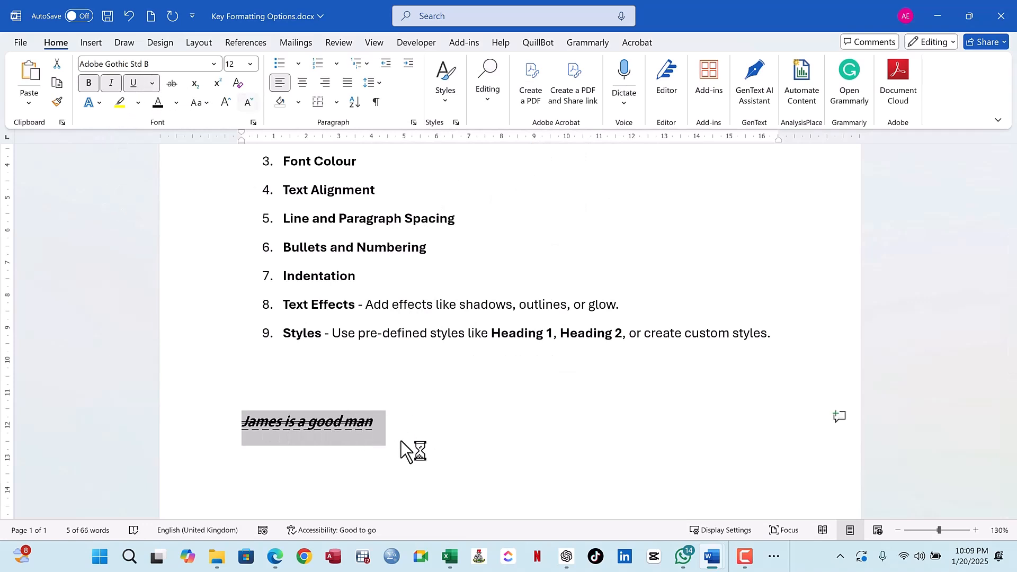
left_click(379, 421)
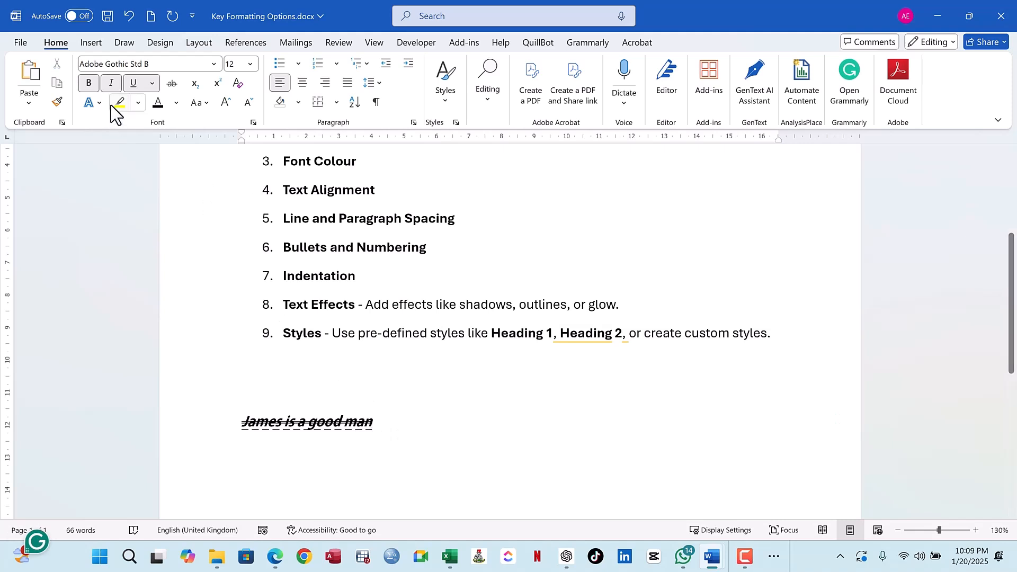
left_click(129, 16)
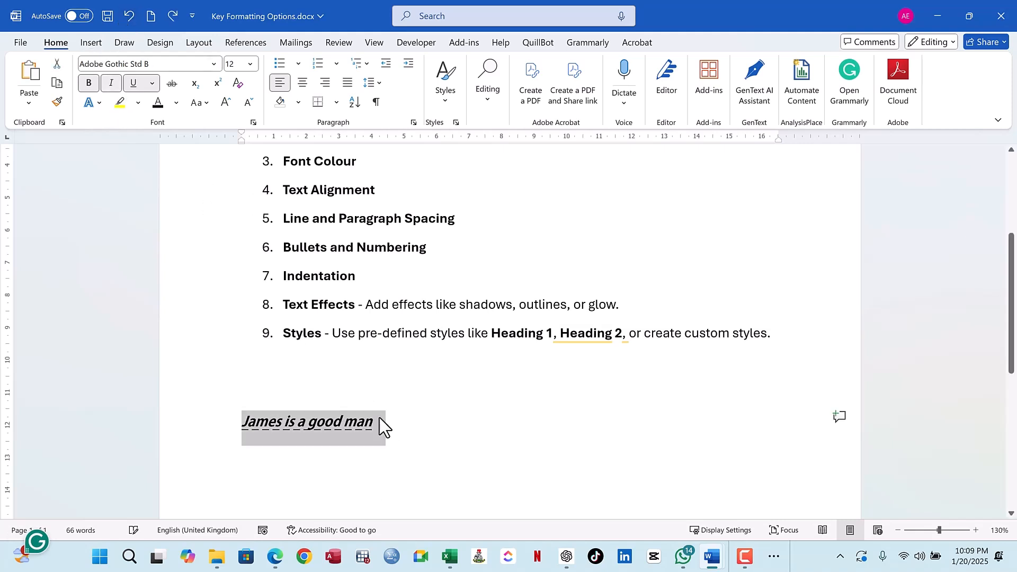
Step: Add the text "Former Price 20000" below the sample sentence, leaving one blank line between them
left_click(475, 445)
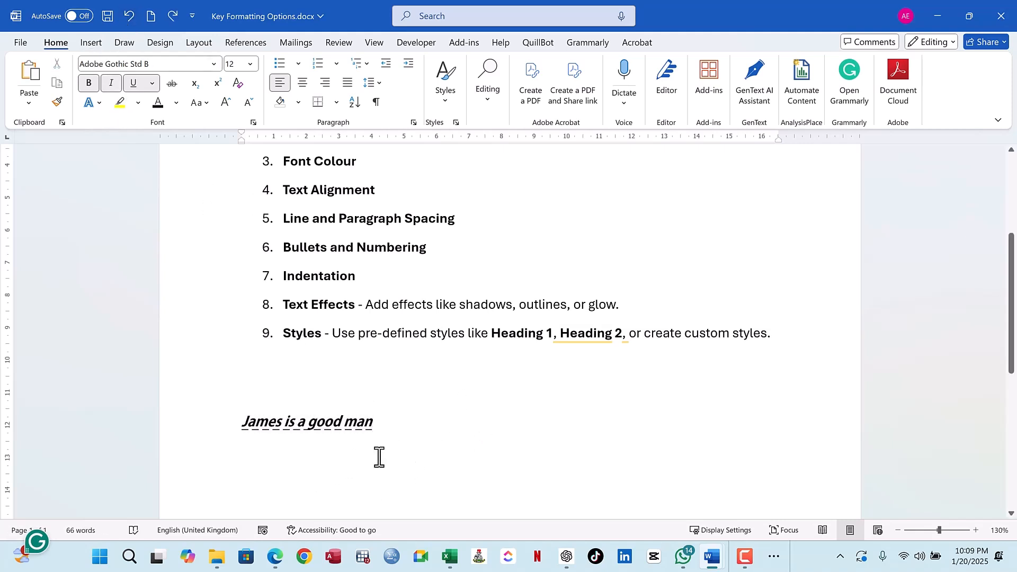
key("Return")
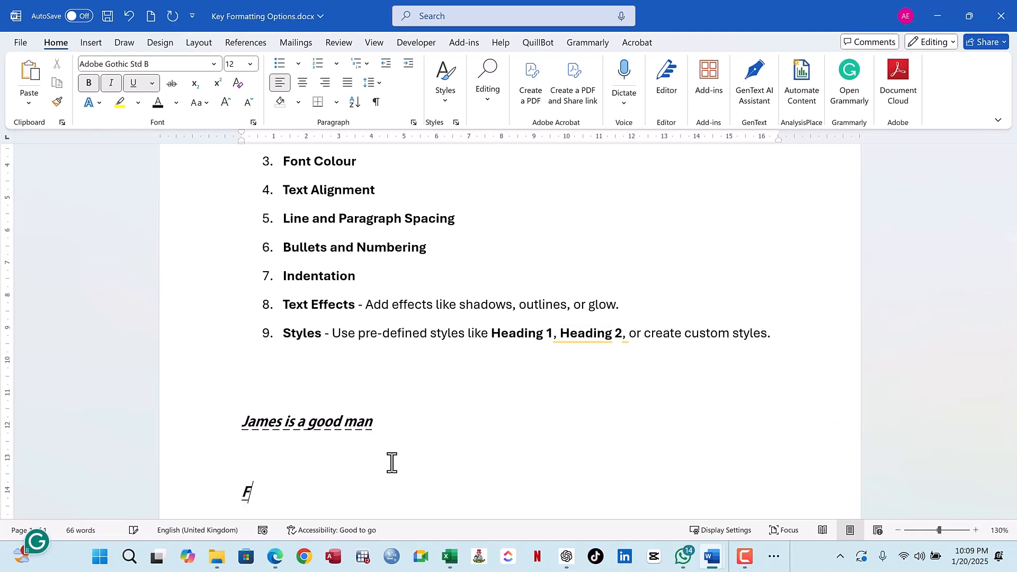
type("Former Price 20000")
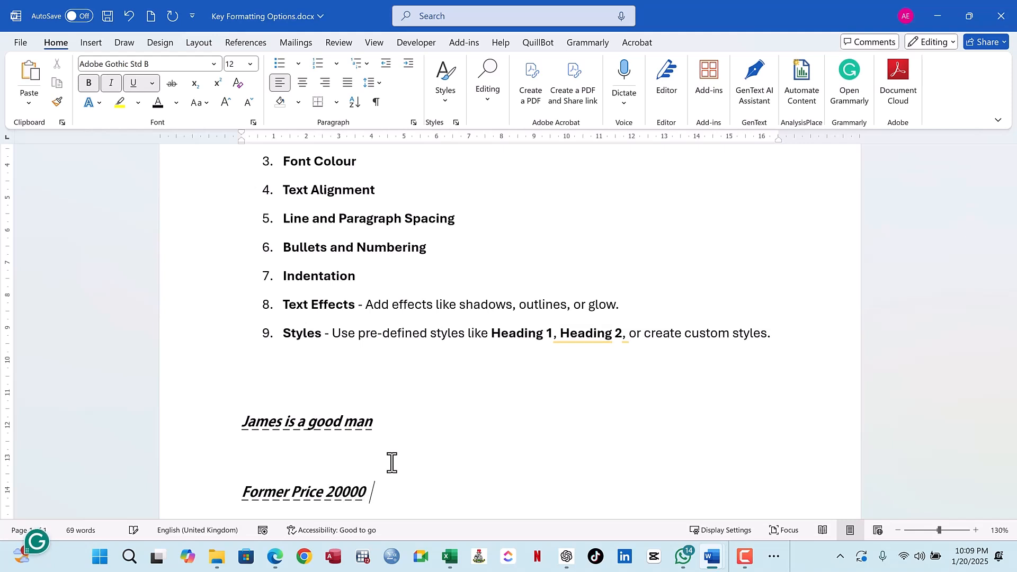
Step: Append "Now 15000" to the "Former Price 20000" line and remove the underline from the whole line
type("Not")
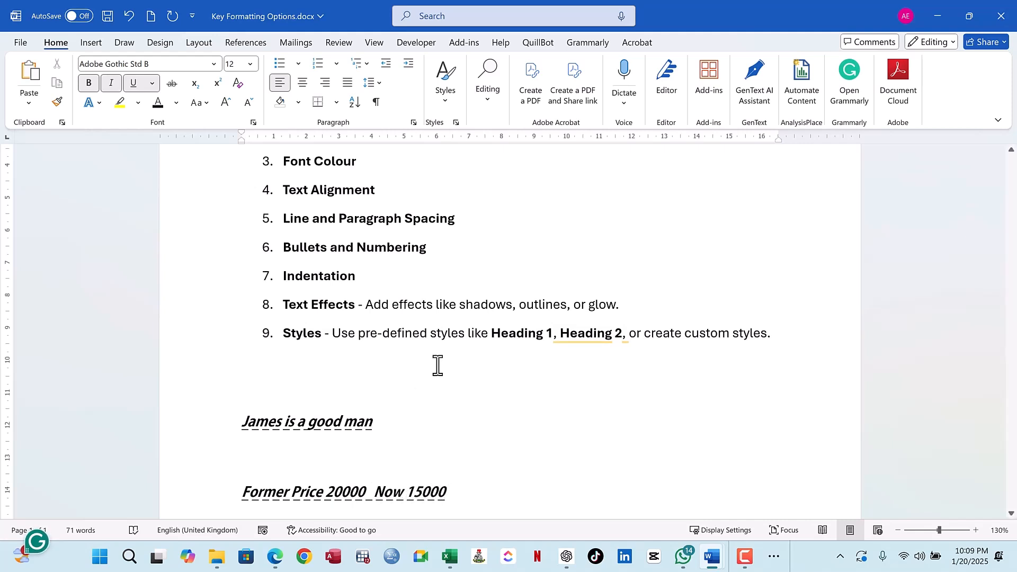
scroll(424, 413, "down", 1)
left_click_drag(460, 453, 227, 454)
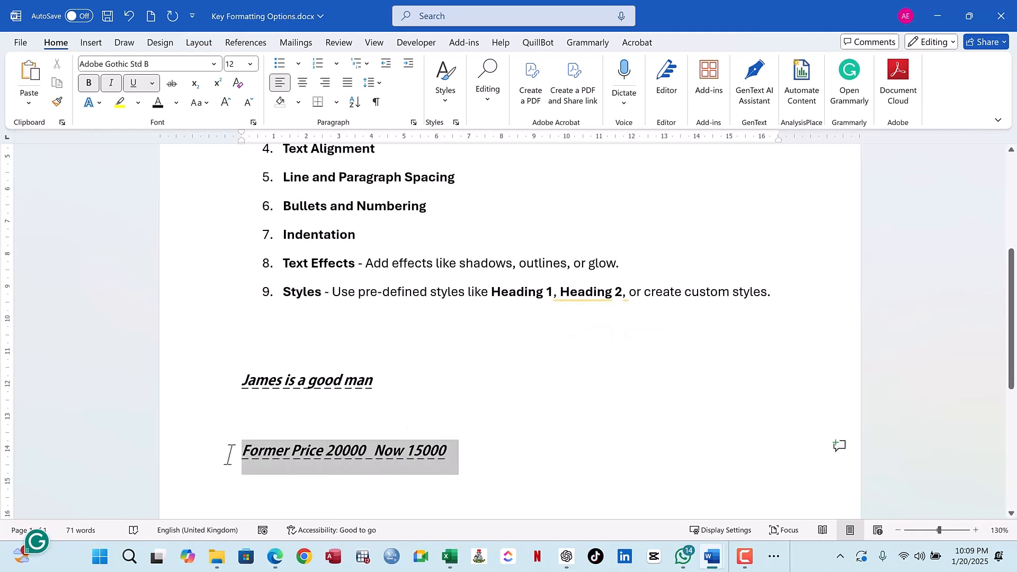
left_click(149, 83)
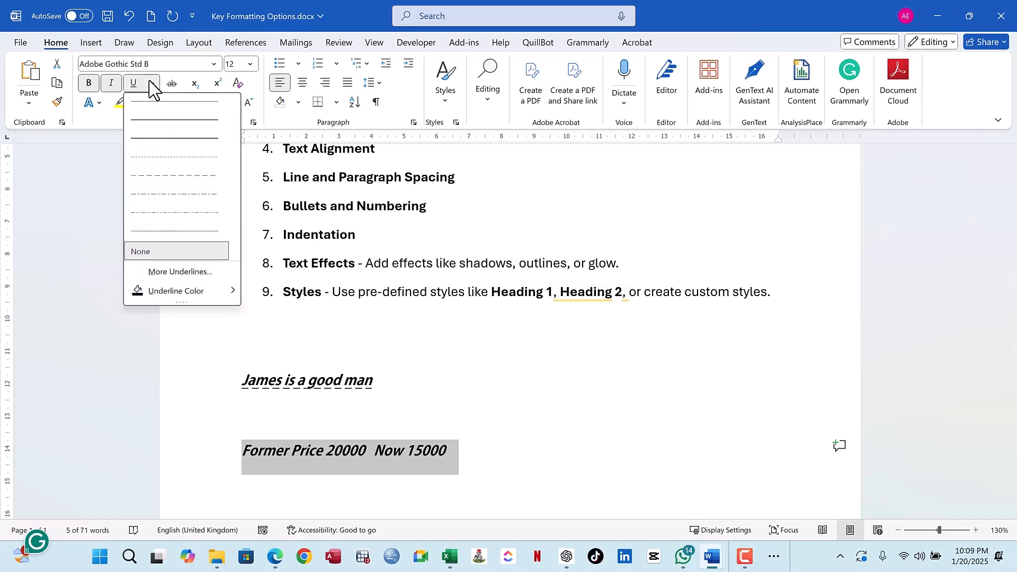
left_click(172, 272)
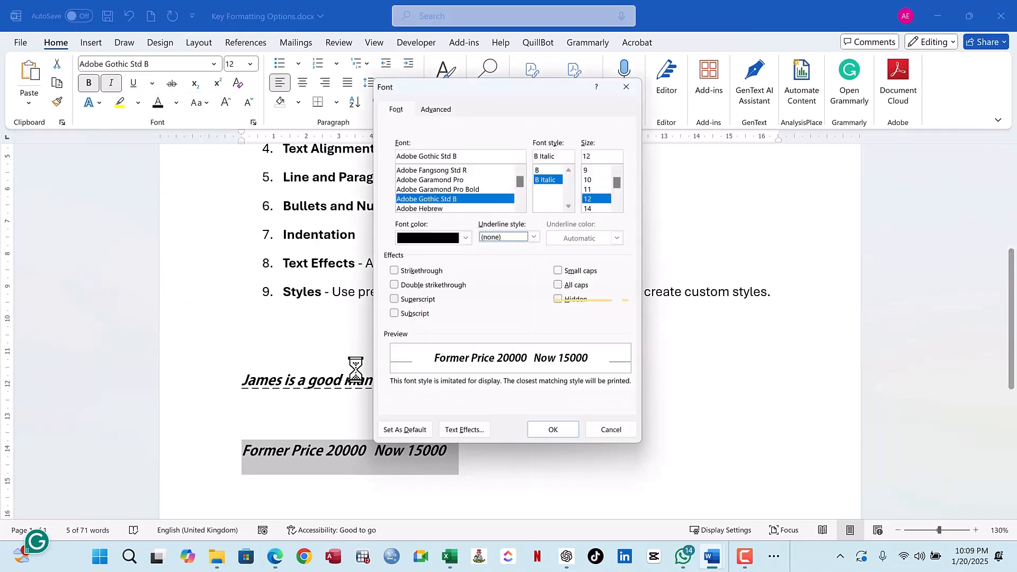
left_click(609, 434)
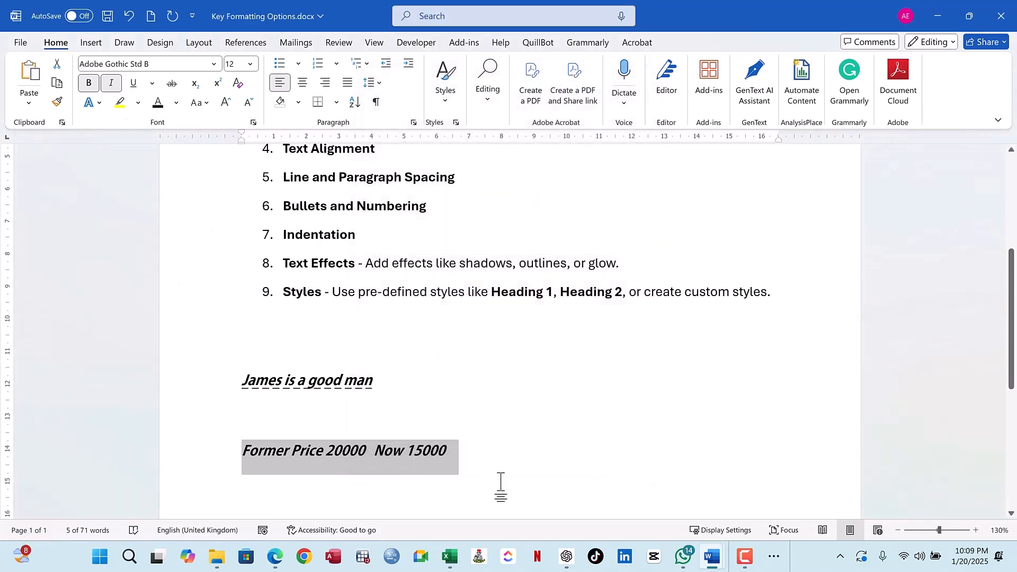
left_click(501, 485)
Step: Apply the double strikethrough effect to the number 20000 in the price line
left_click_drag(369, 451, 330, 449)
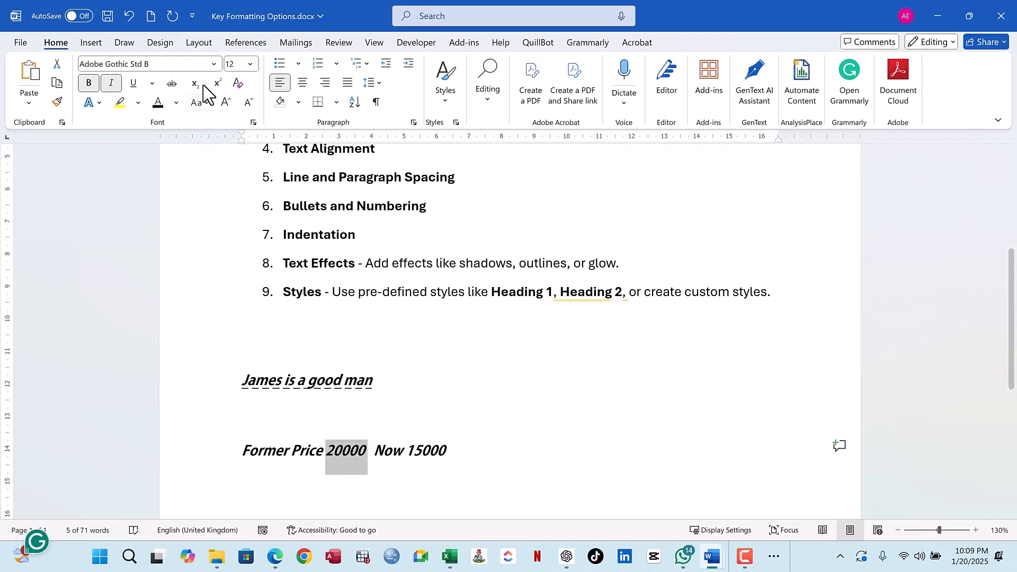
left_click(149, 83)
left_click(179, 272)
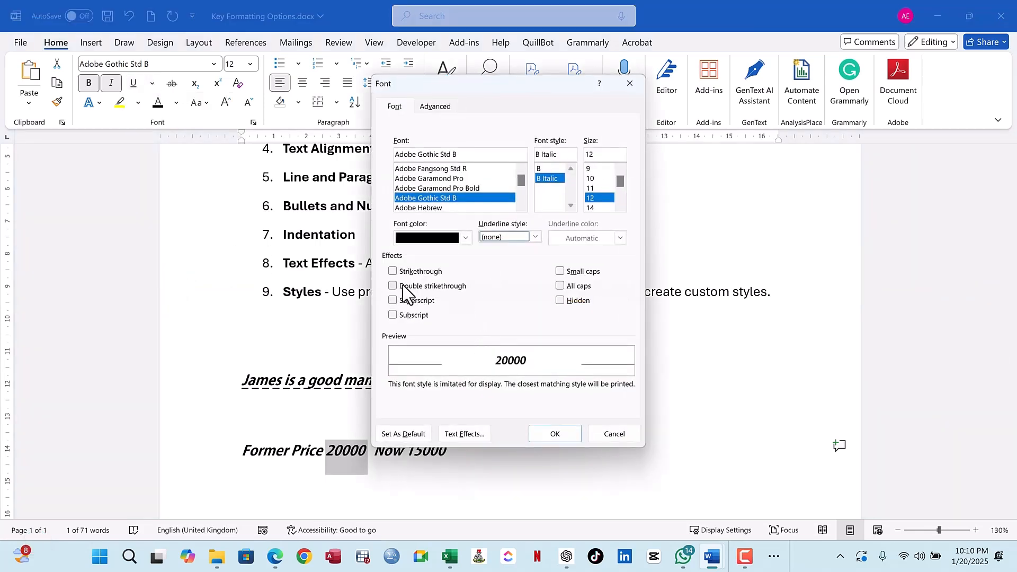
left_click(393, 287)
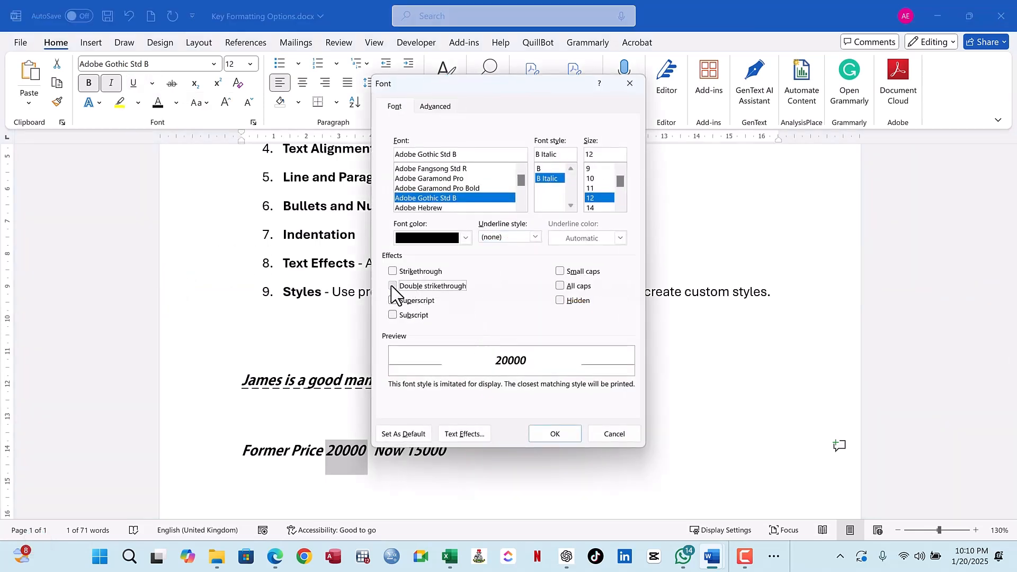
left_click(555, 434)
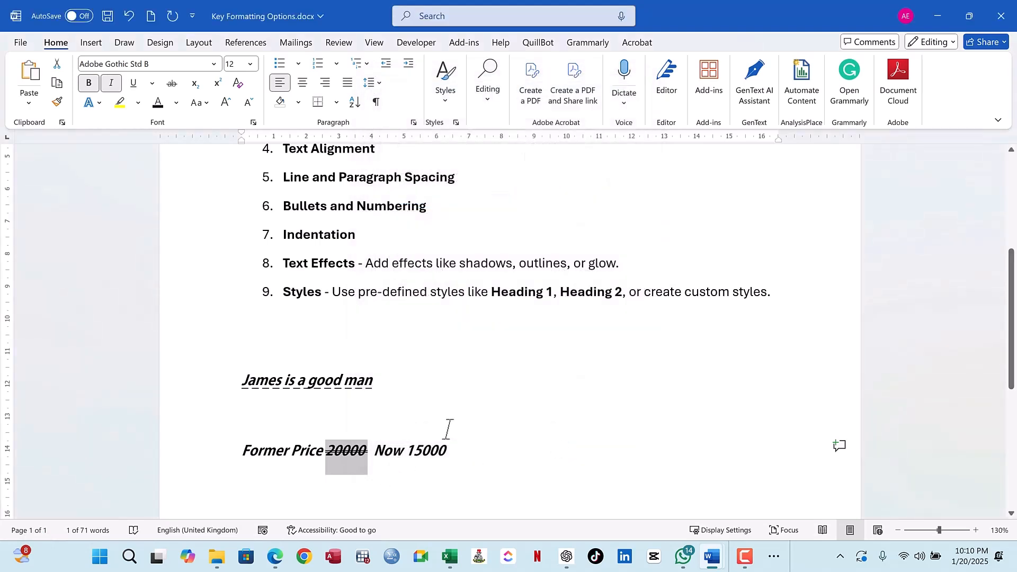
left_click(362, 437)
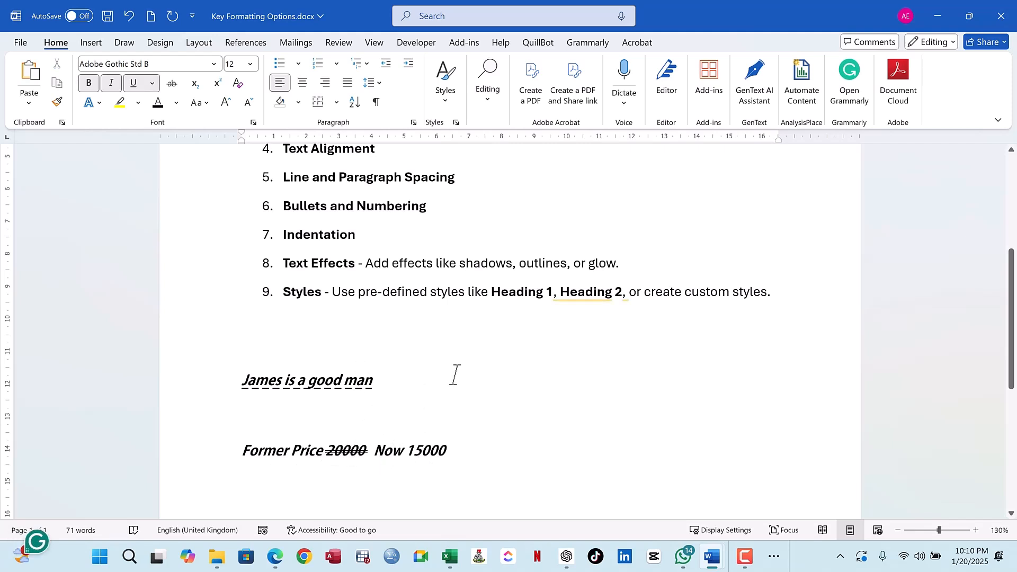
Step: Change the font color of the sample sentence below the numbered list to the standard purple
scroll(456, 366, "up", 2)
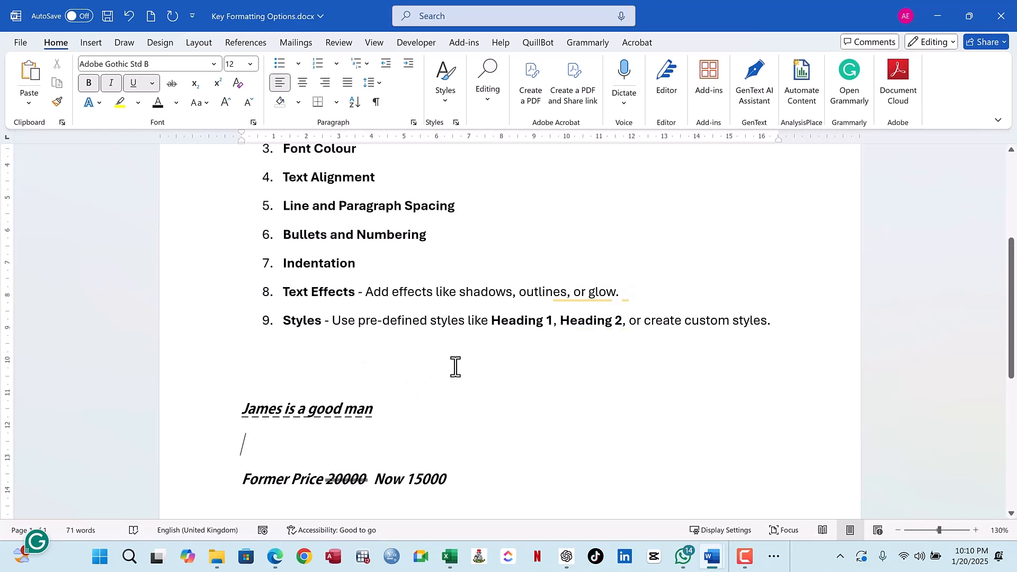
scroll(453, 365, "up", 4)
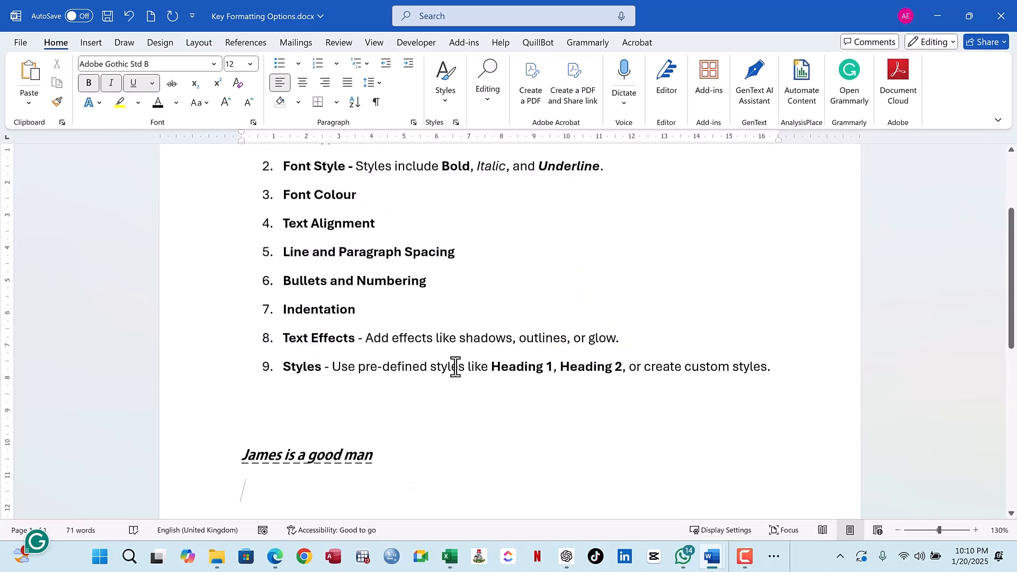
scroll(445, 374, "down", 8)
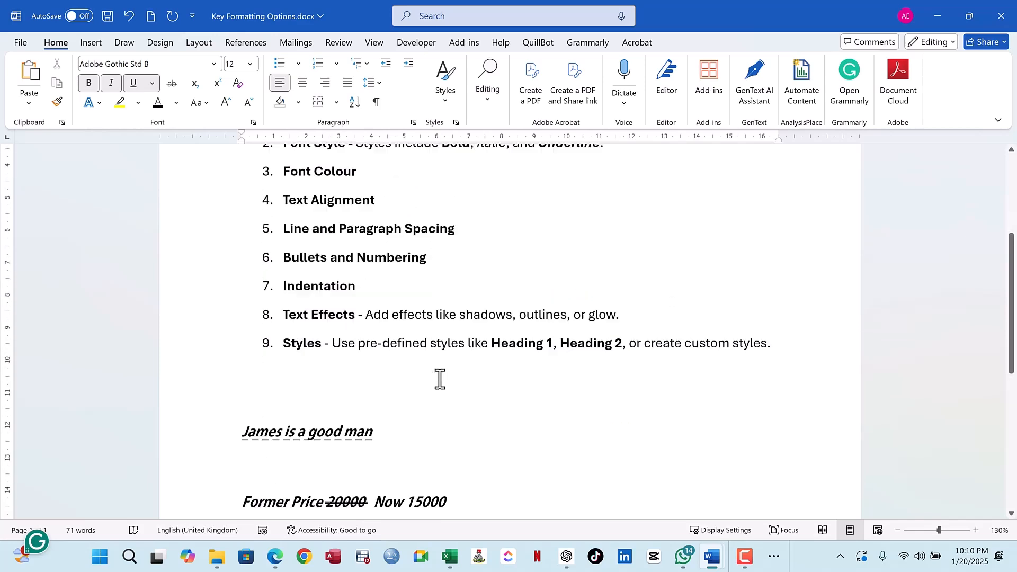
left_click(223, 341)
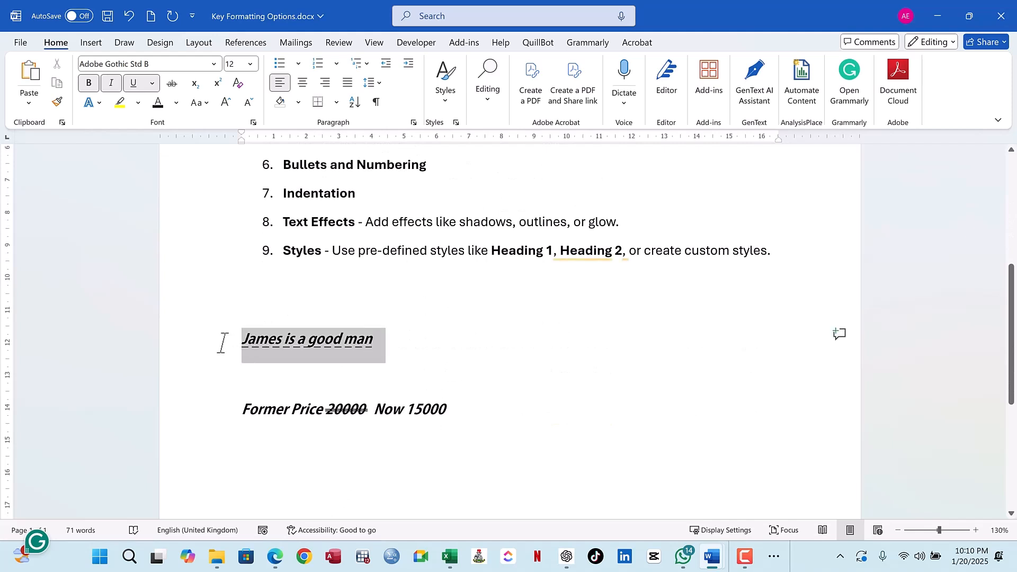
left_click(175, 103)
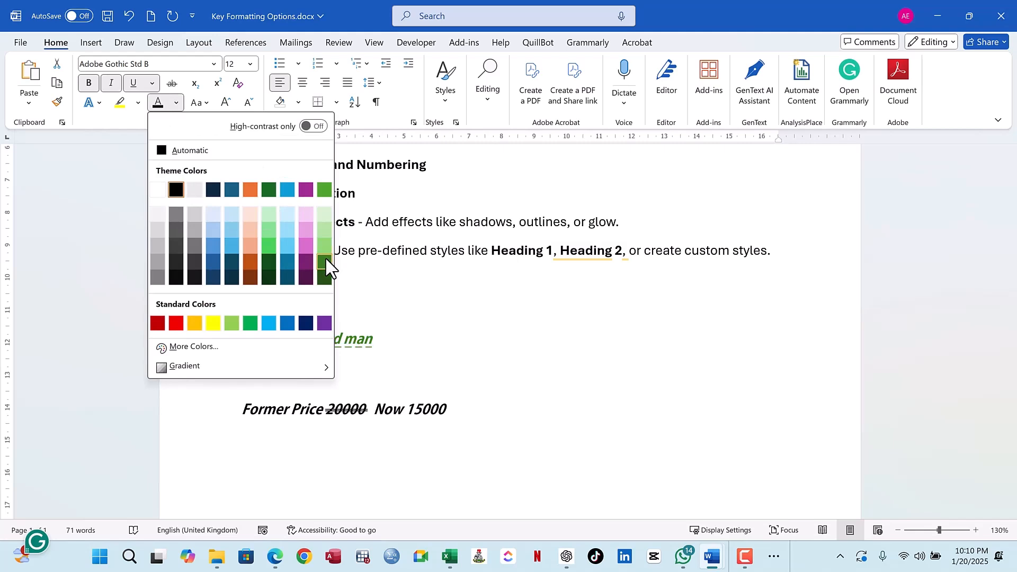
left_click(323, 324)
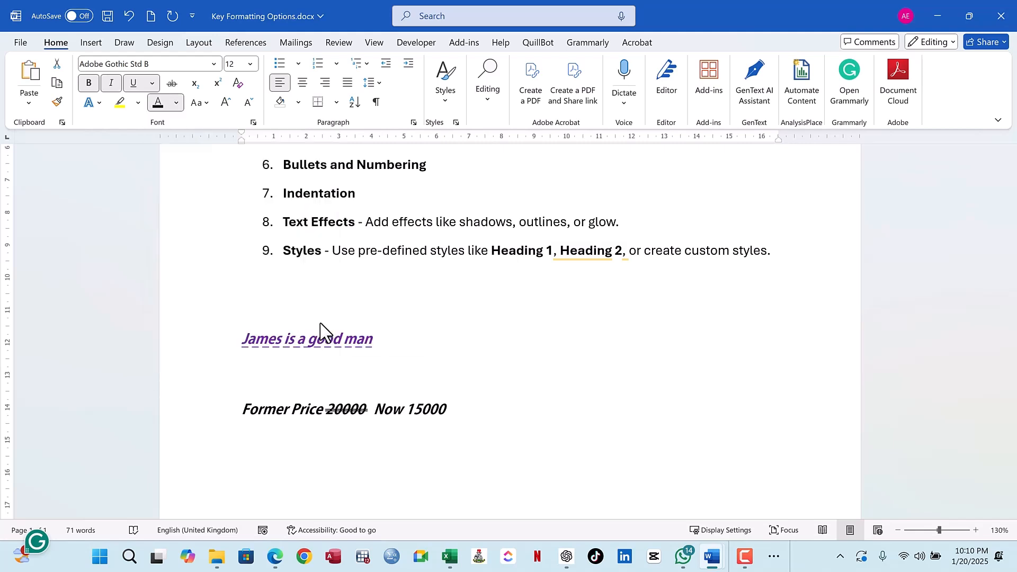
left_click(218, 334)
left_click(382, 354)
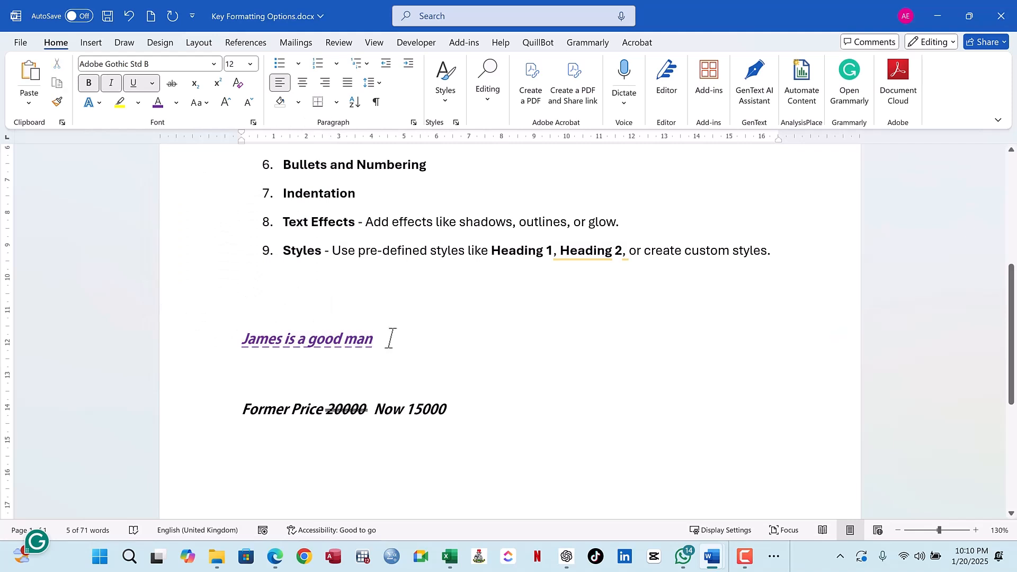
Step: Set the sample sentence's font color to black and remove its dashed underline
left_click_drag(388, 338, 243, 339)
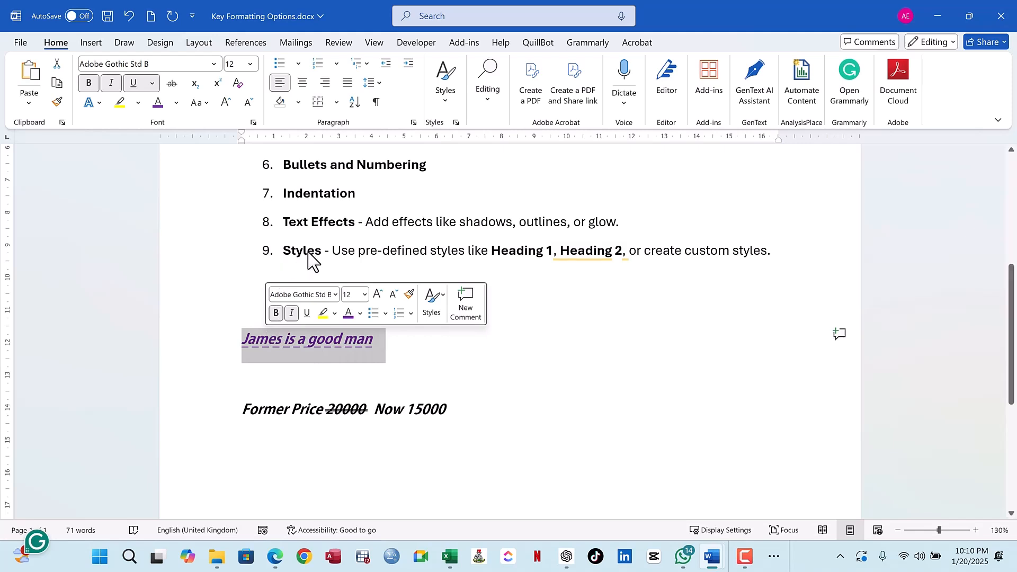
left_click(382, 256)
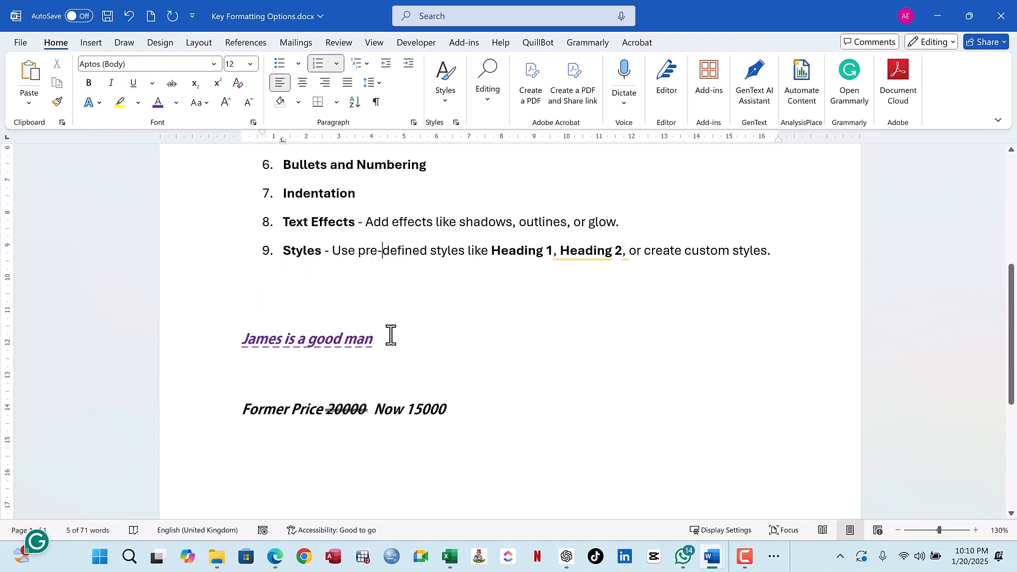
left_click_drag(386, 340, 257, 329)
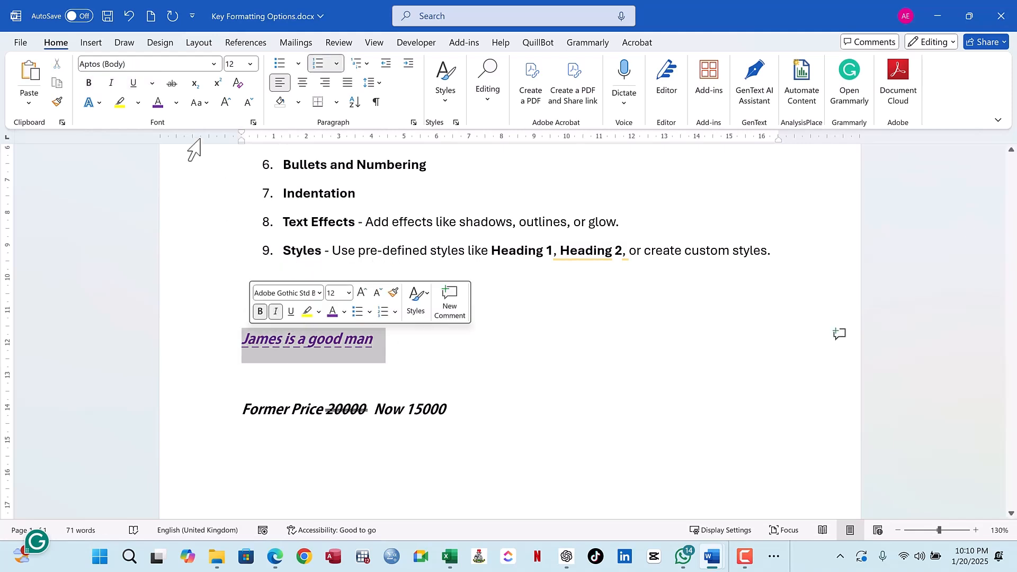
left_click(175, 102)
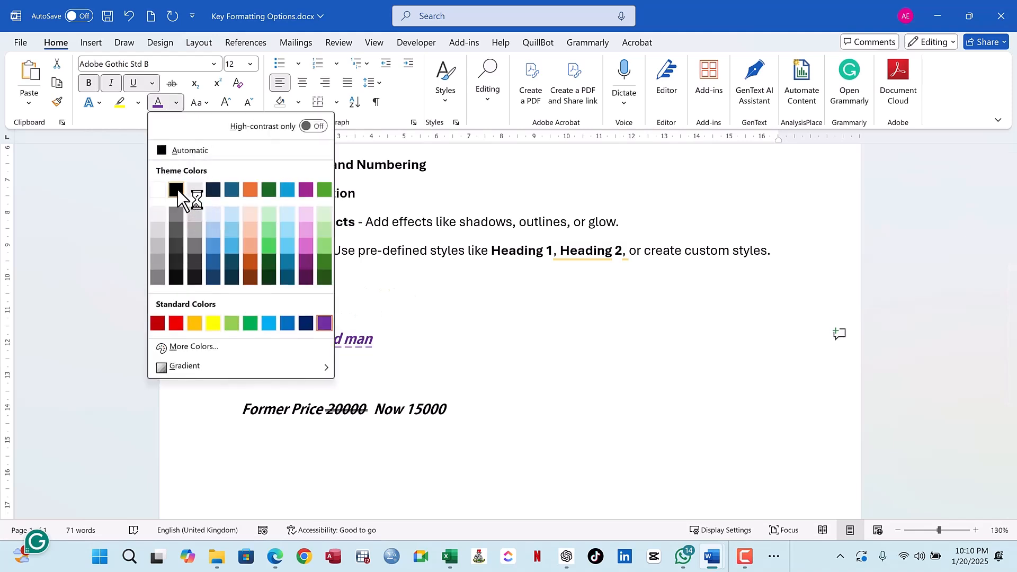
left_click(176, 190)
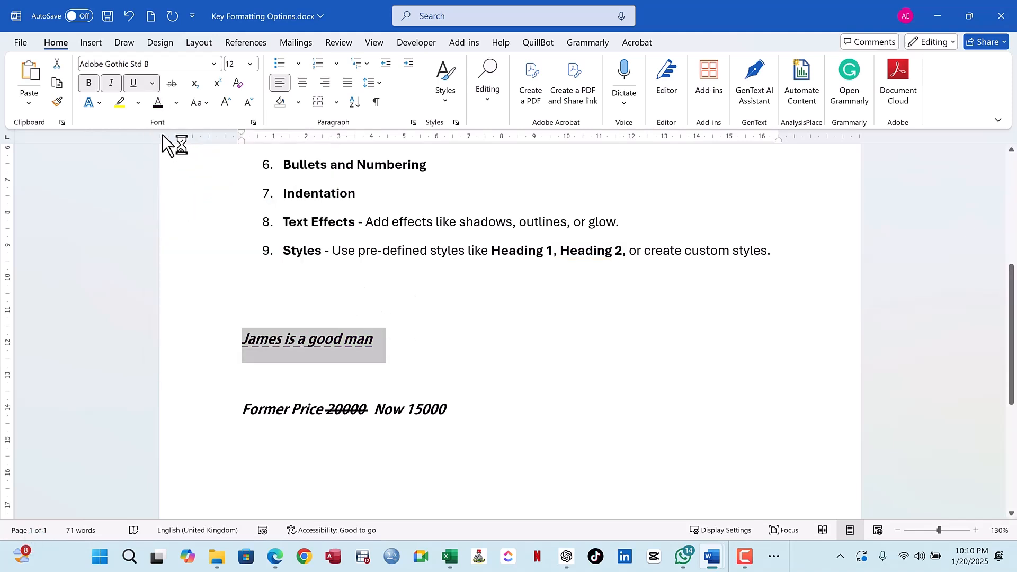
left_click(438, 321)
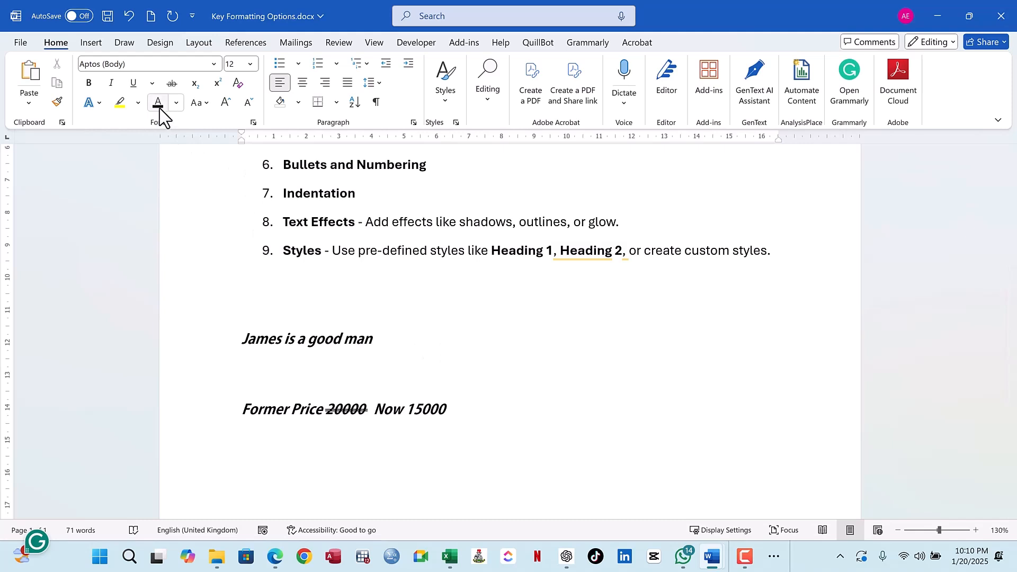
Step: Examine the standard and custom palettes for font color, including the RGB and HSL color models, previewing light pink and violet
scroll(412, 379, "up", 4)
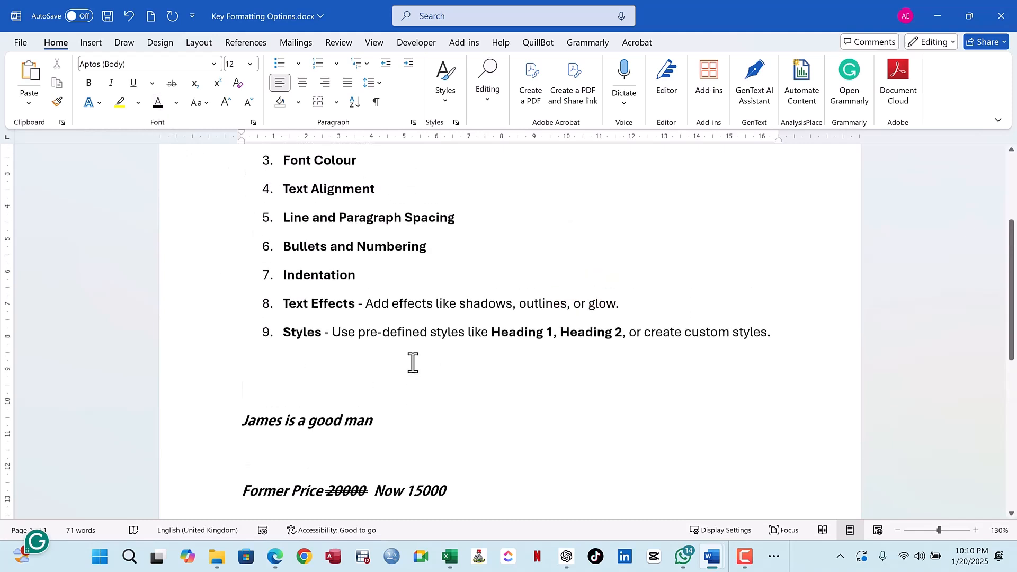
left_click(176, 103)
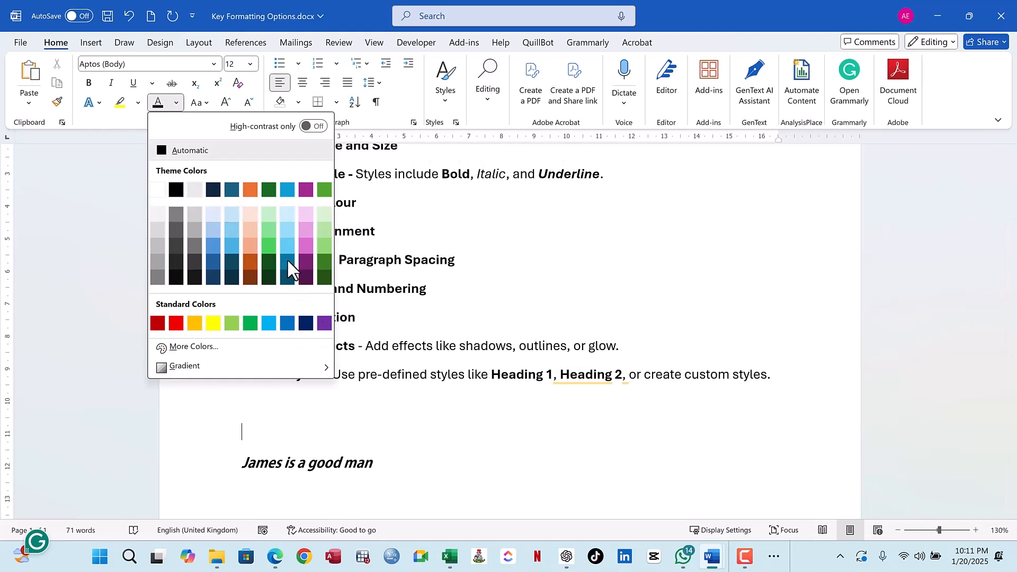
left_click(195, 347)
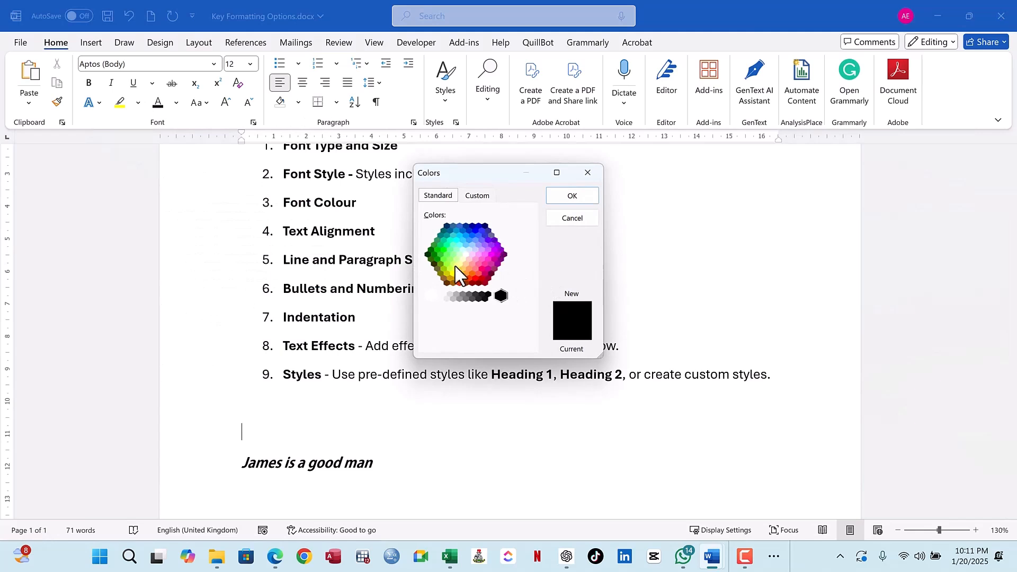
left_click(476, 196)
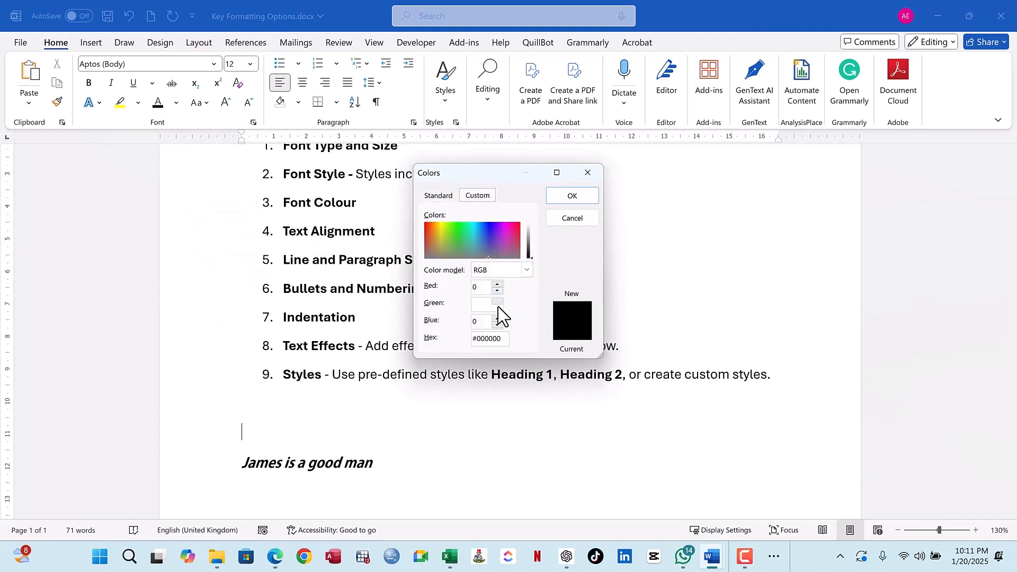
left_click(527, 270)
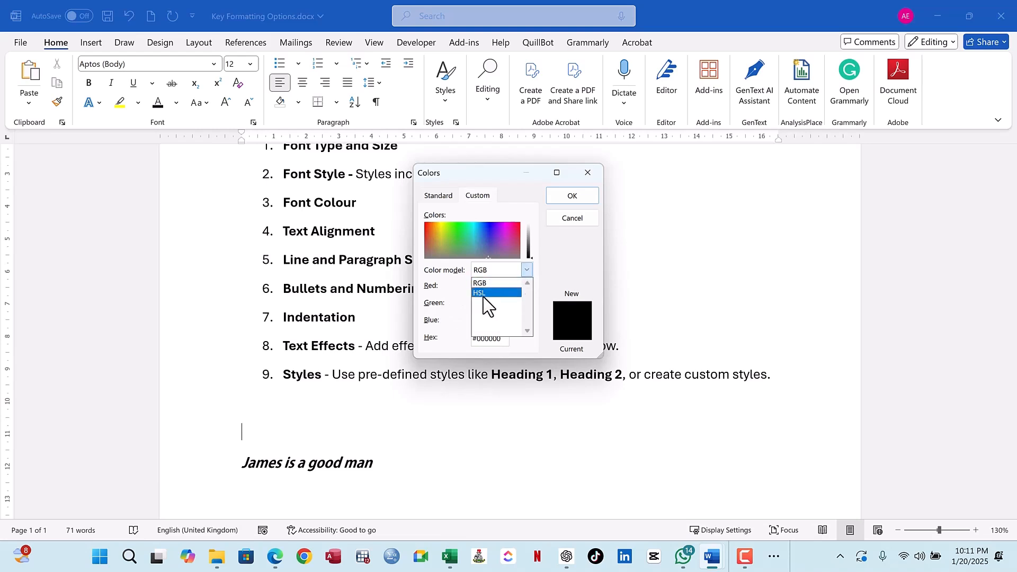
left_click(527, 271)
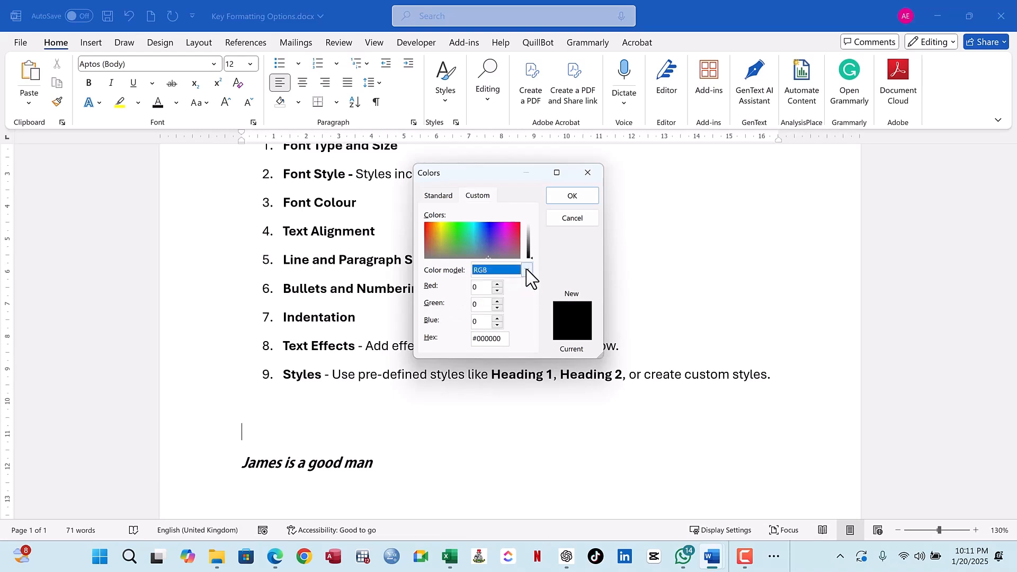
left_click(439, 196)
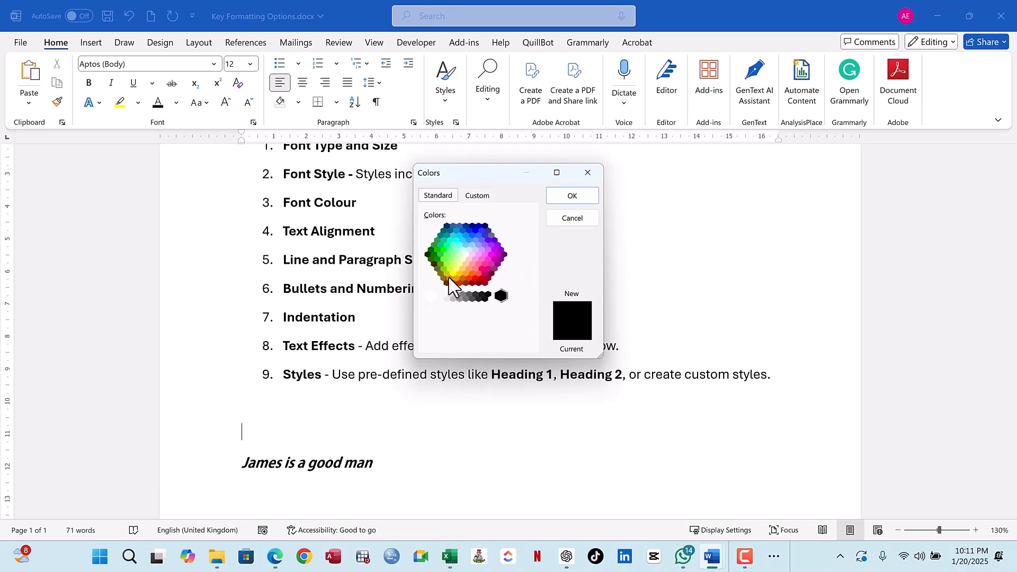
left_click(469, 259)
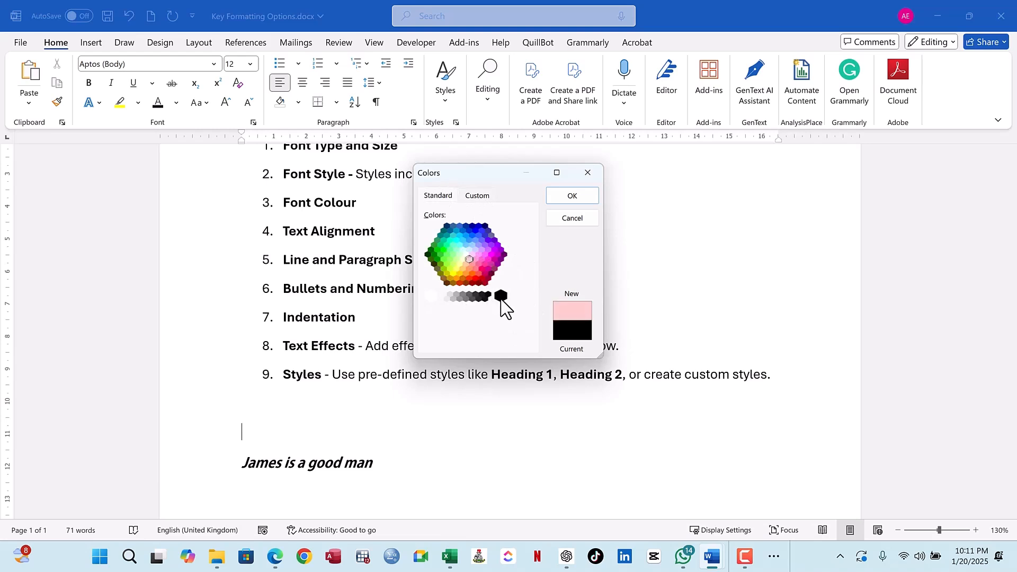
left_click(487, 240)
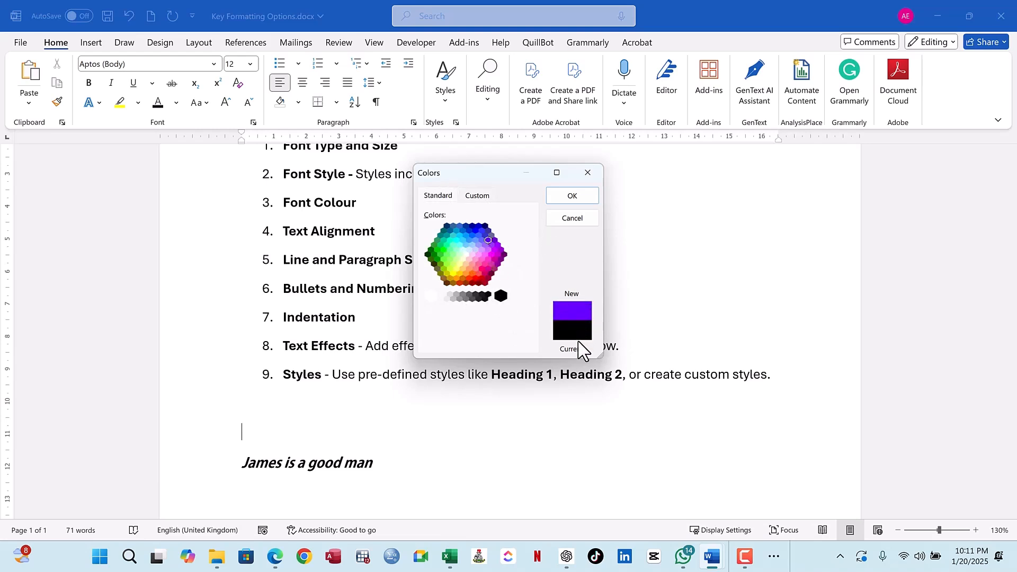
left_click(569, 194)
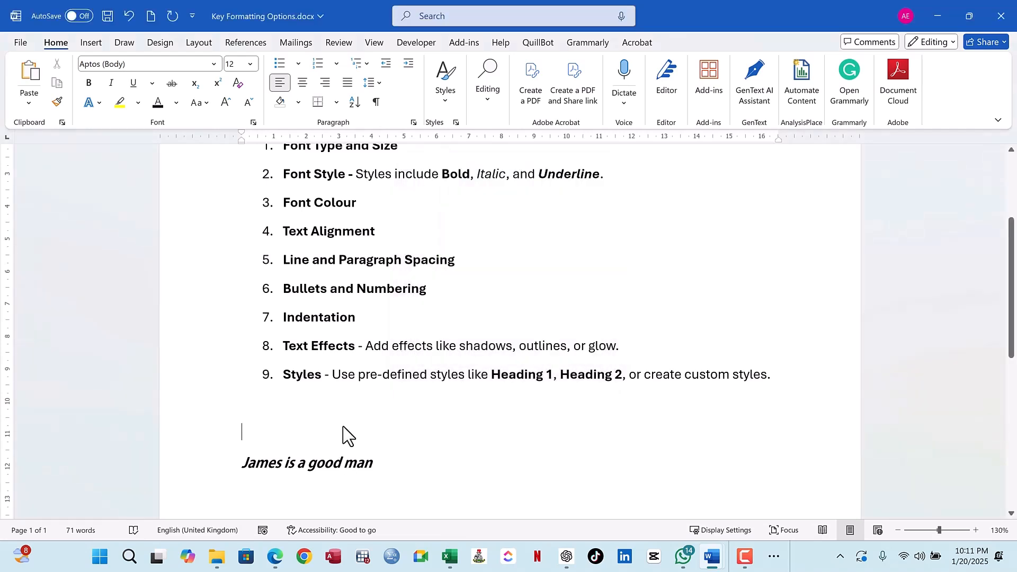
left_click_drag(320, 461, 249, 464)
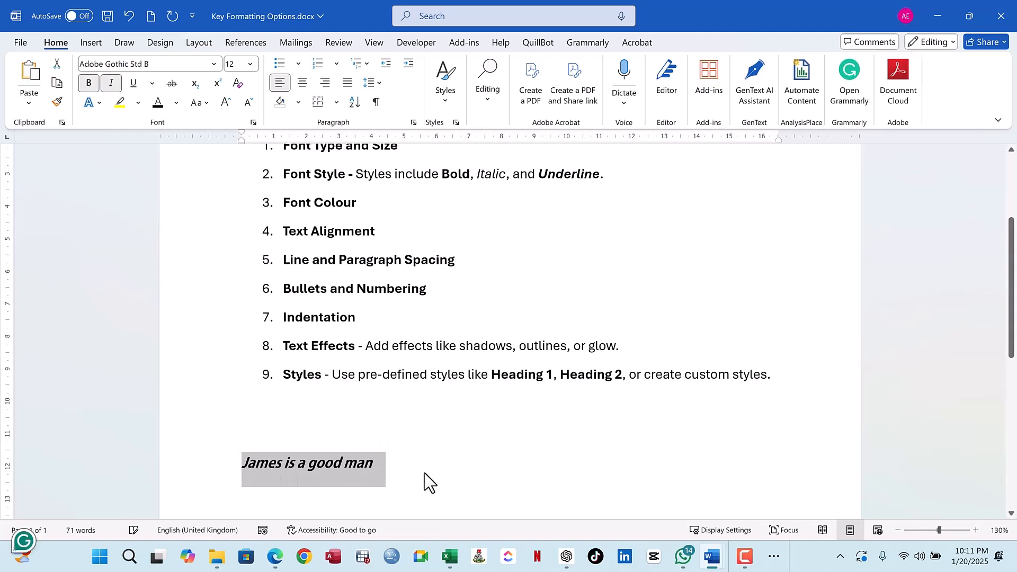
left_click(382, 462)
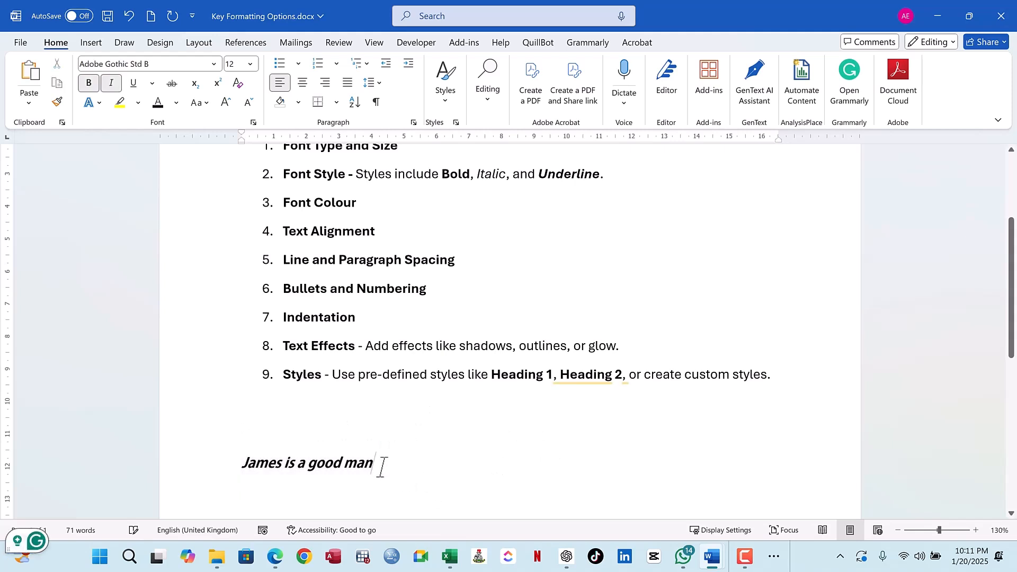
Step: Clear all formatting from the sample sentence and the price line below the numbered list, and delete both lines
left_click_drag(382, 466, 255, 468)
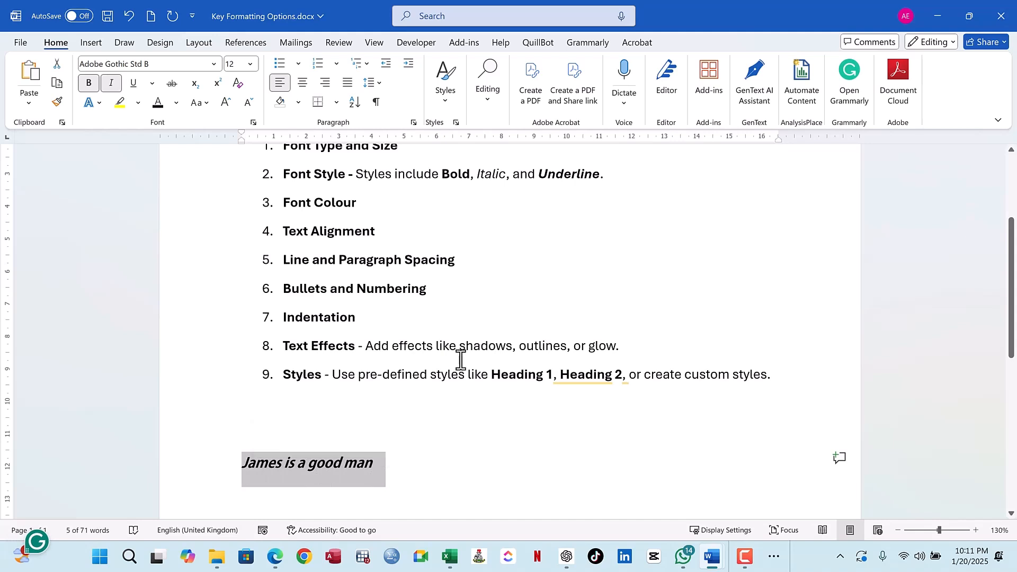
left_click(420, 462)
scroll(395, 384, "up", 1)
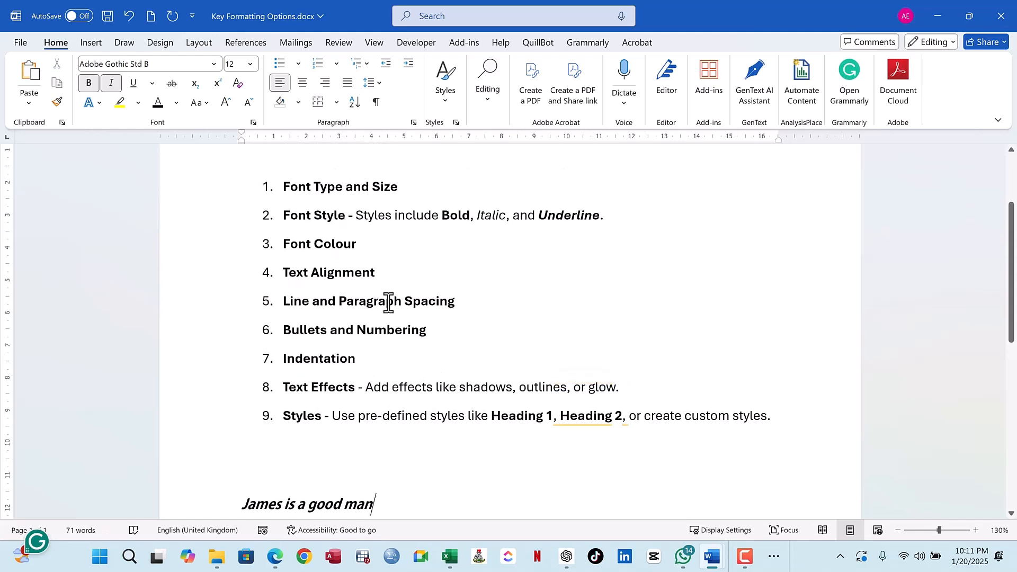
scroll(418, 354, "down", 4)
scroll(429, 387, "down", 1)
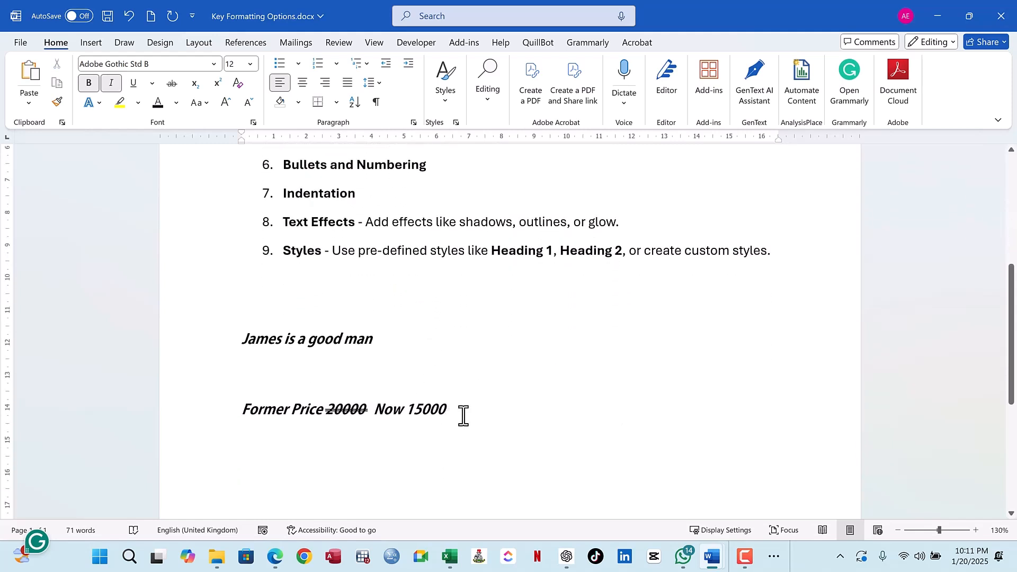
left_click_drag(464, 416, 242, 333)
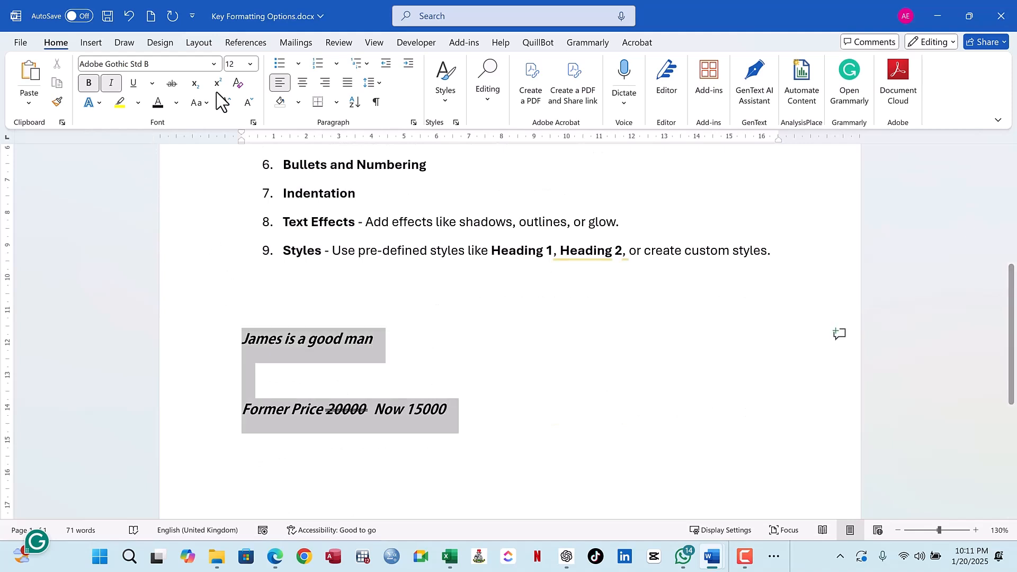
left_click(237, 83)
left_click(460, 391)
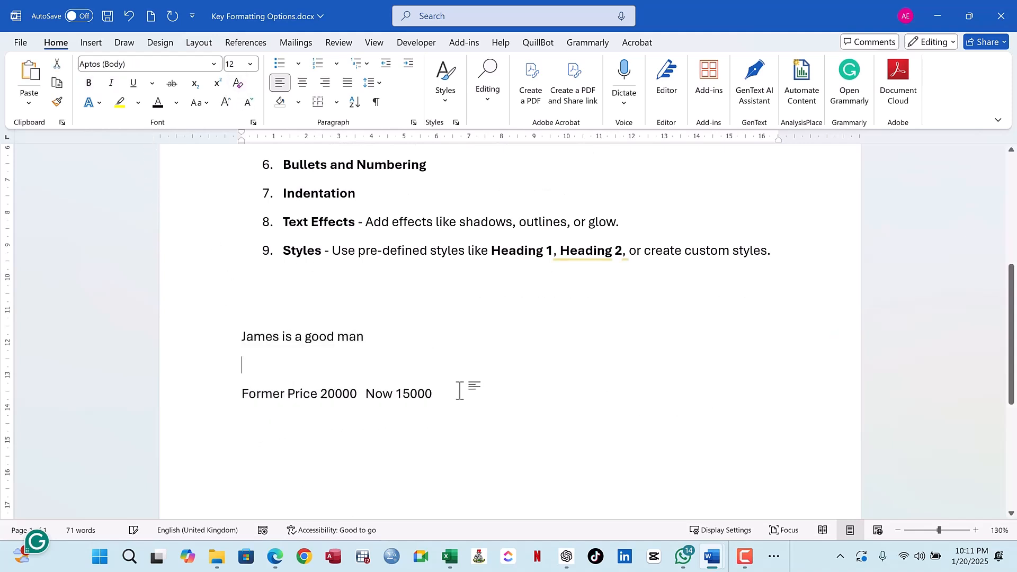
left_click_drag(448, 395, 262, 339)
key("Delete")
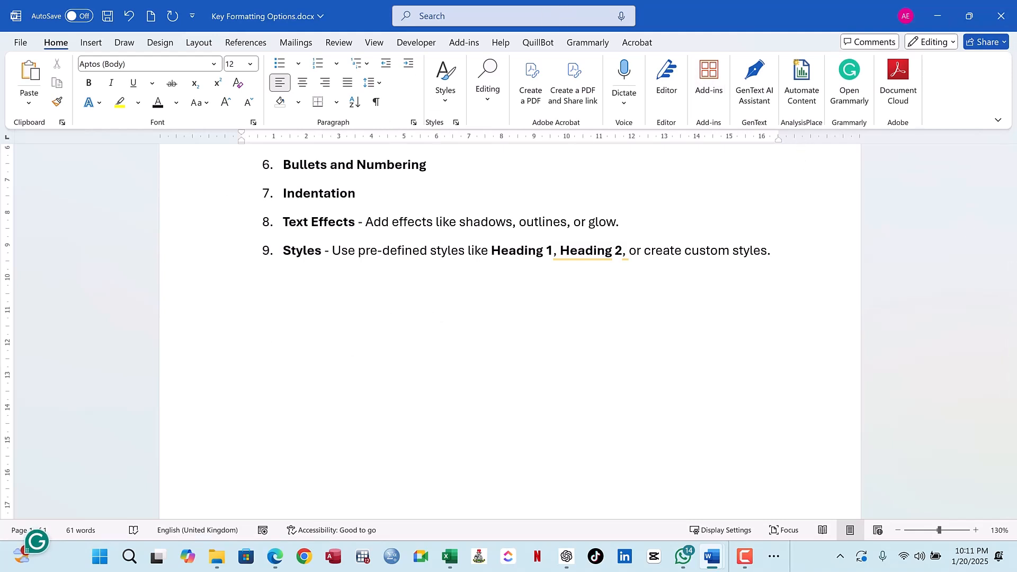
key("F10")
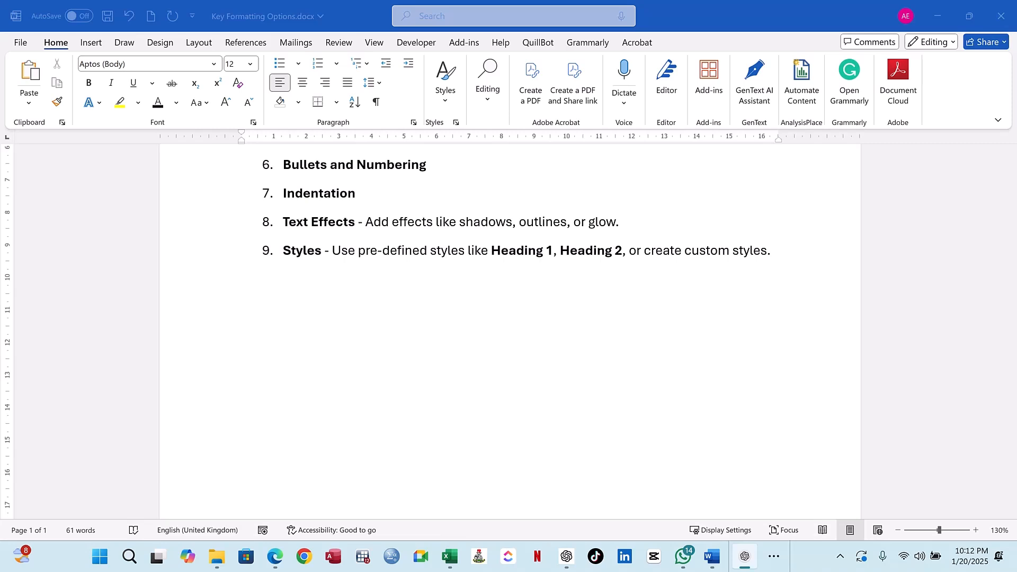
Step: Paste the copied paragraph about formatting in Microsoft Word below the numbered list and set its font color to black
left_click(318, 314)
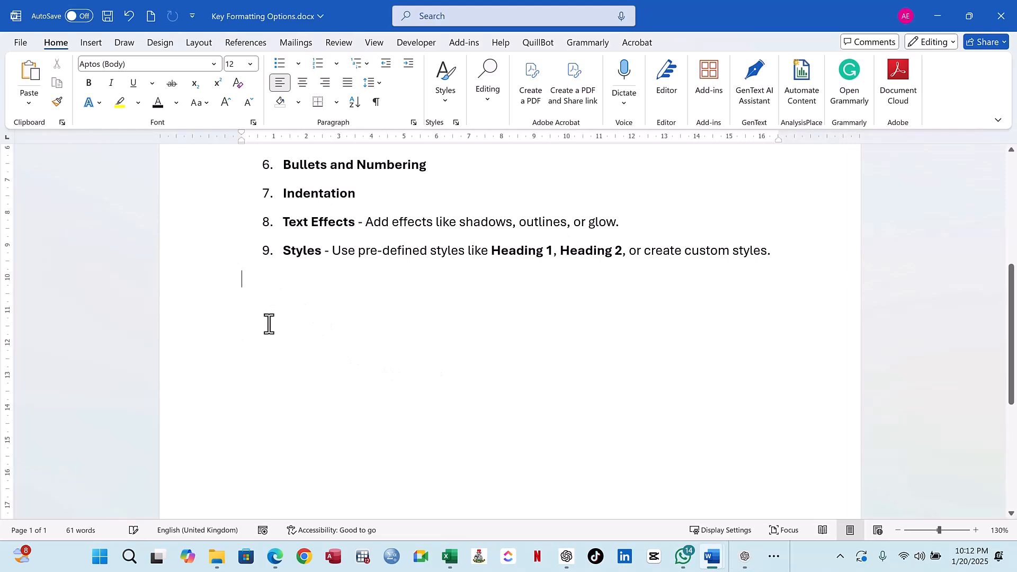
left_click(30, 74)
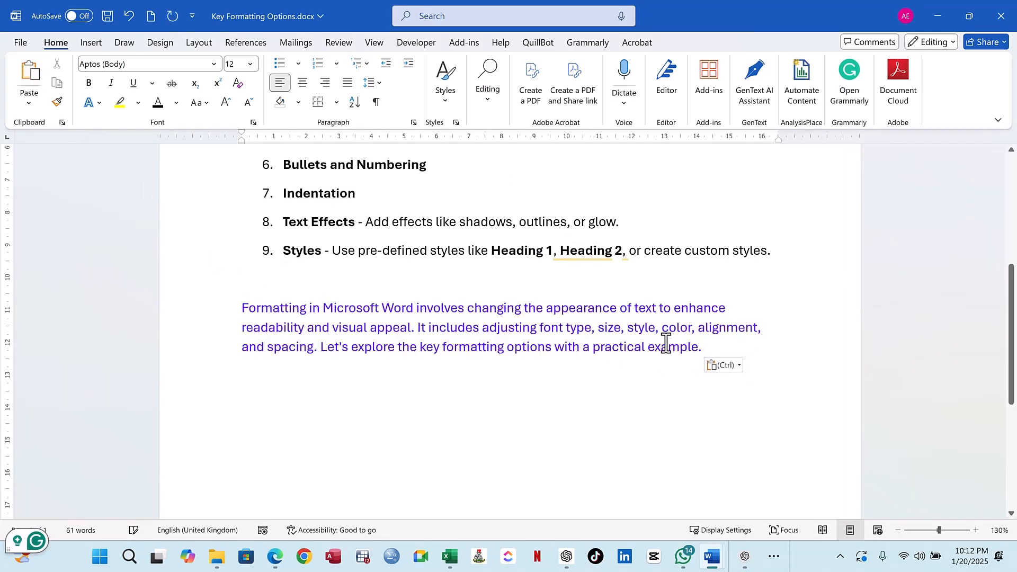
left_click_drag(665, 345, 256, 307)
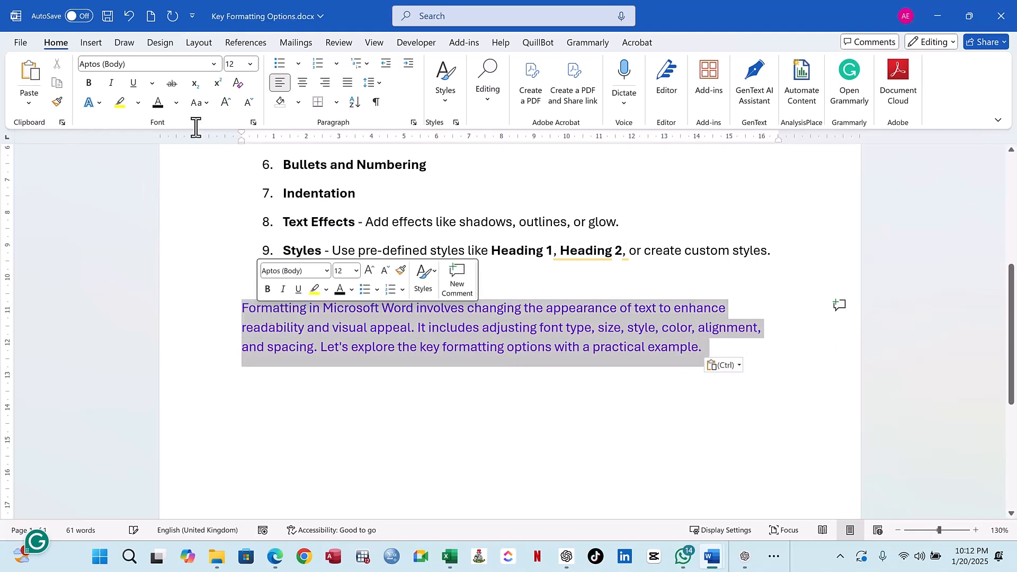
left_click(161, 104)
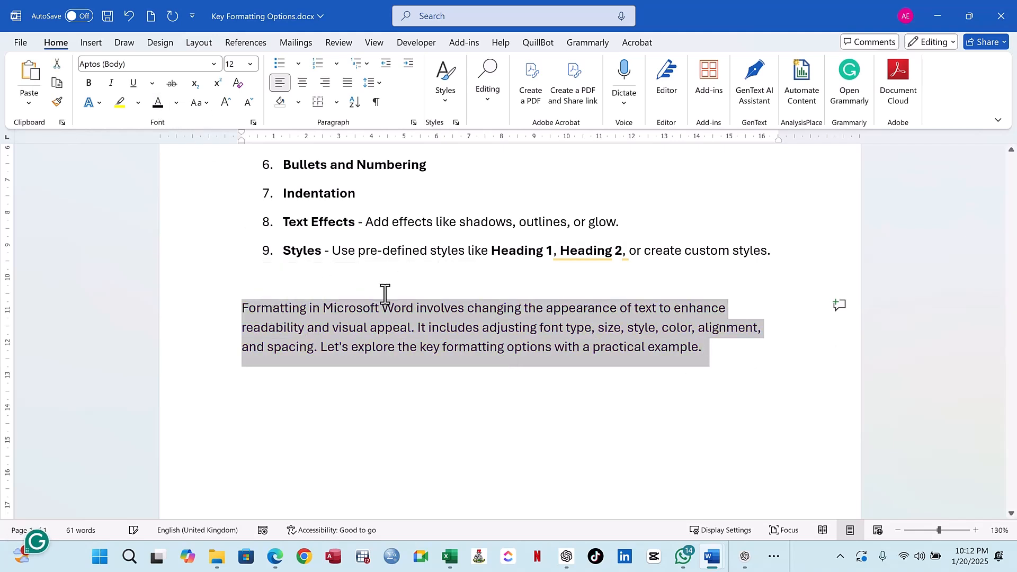
left_click(244, 307)
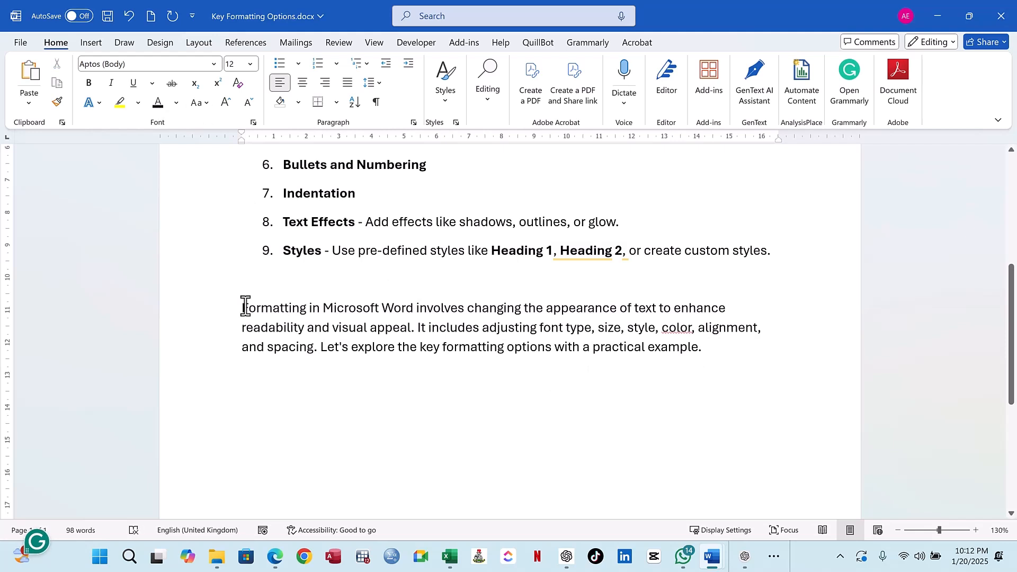
Step: Duplicate the whole sample paragraph below itself, leaving a blank line between the two copies
scroll(381, 230, "up", 1)
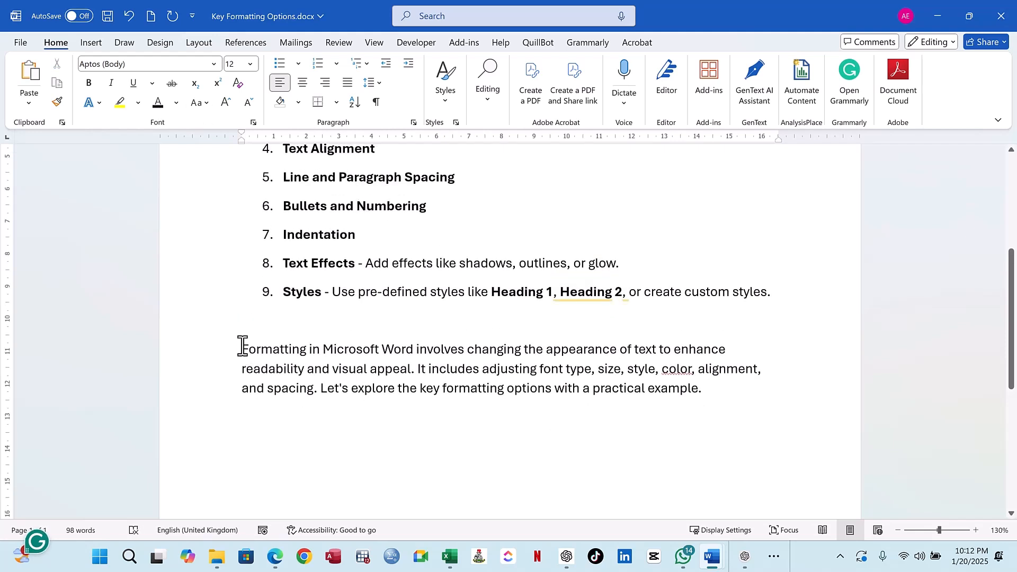
left_click_drag(242, 347, 718, 390)
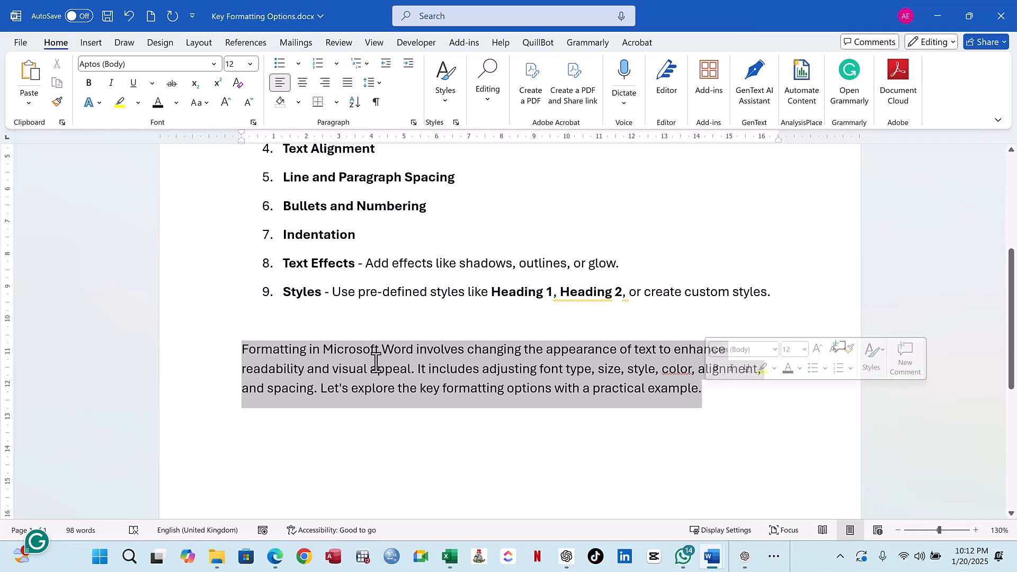
left_click(339, 354)
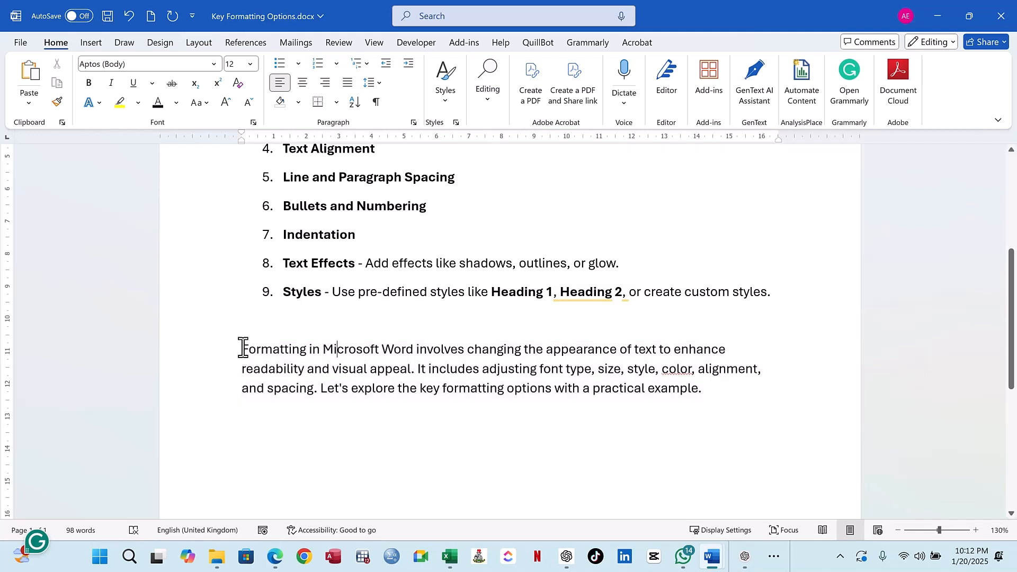
left_click_drag(243, 348, 701, 391)
key("ctrl+c")
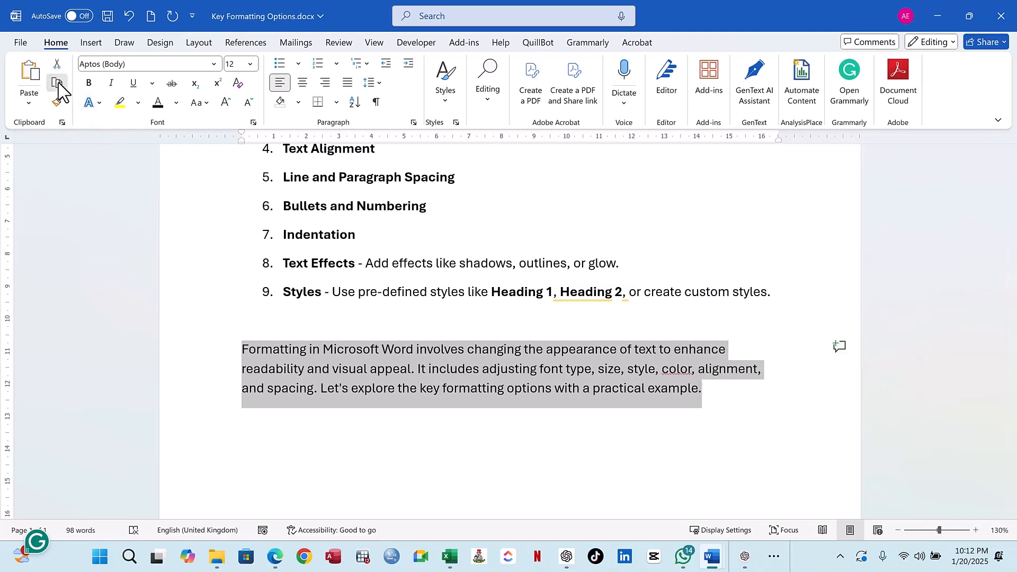
left_click(716, 387)
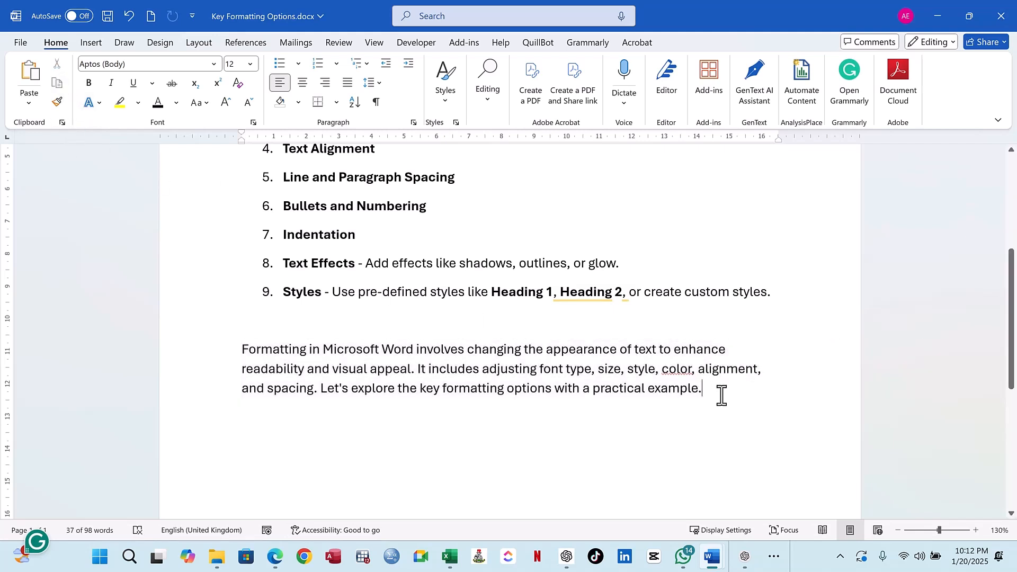
key("Return")
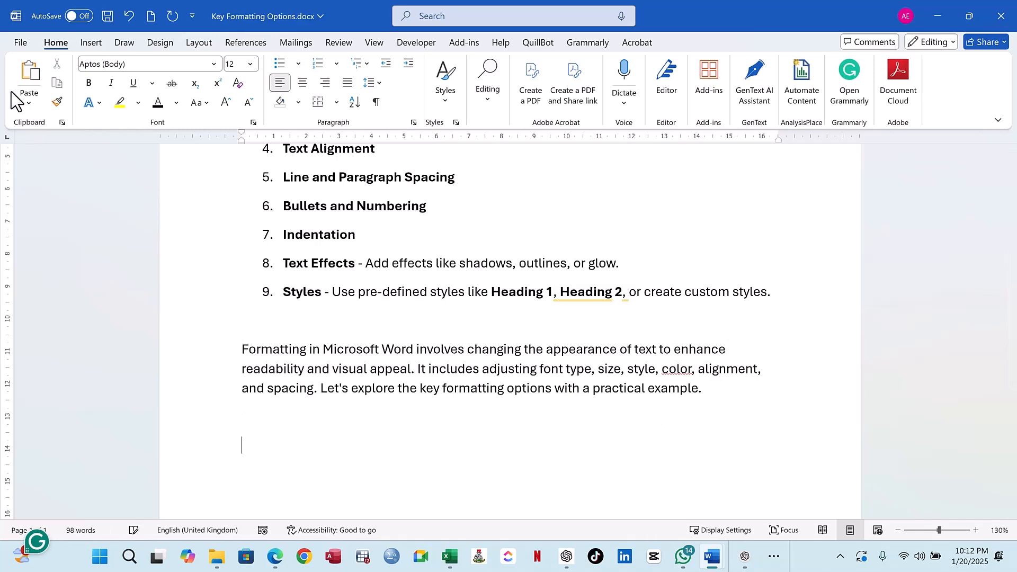
left_click(30, 78)
scroll(689, 366, "down", 1)
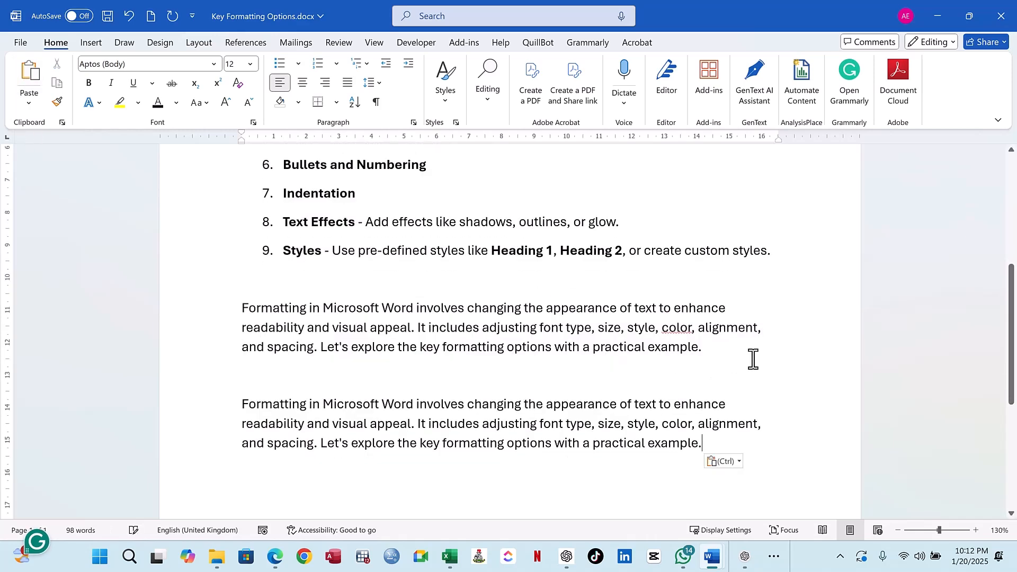
Step: Change the spelling of "color" to "colour" in both sample paragraphs
left_click(689, 329)
left_click(689, 354)
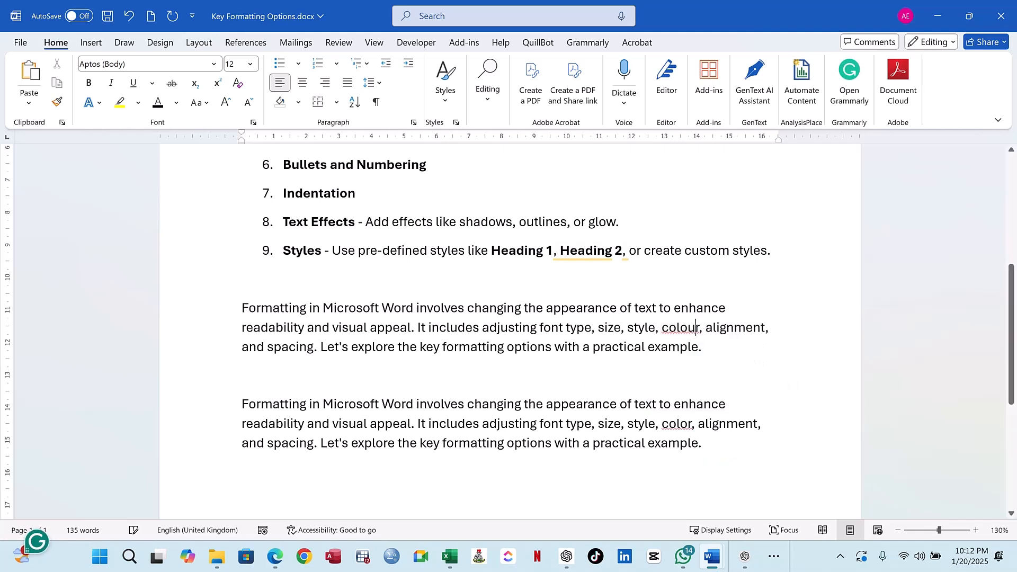
left_click(688, 425)
left_click(689, 450)
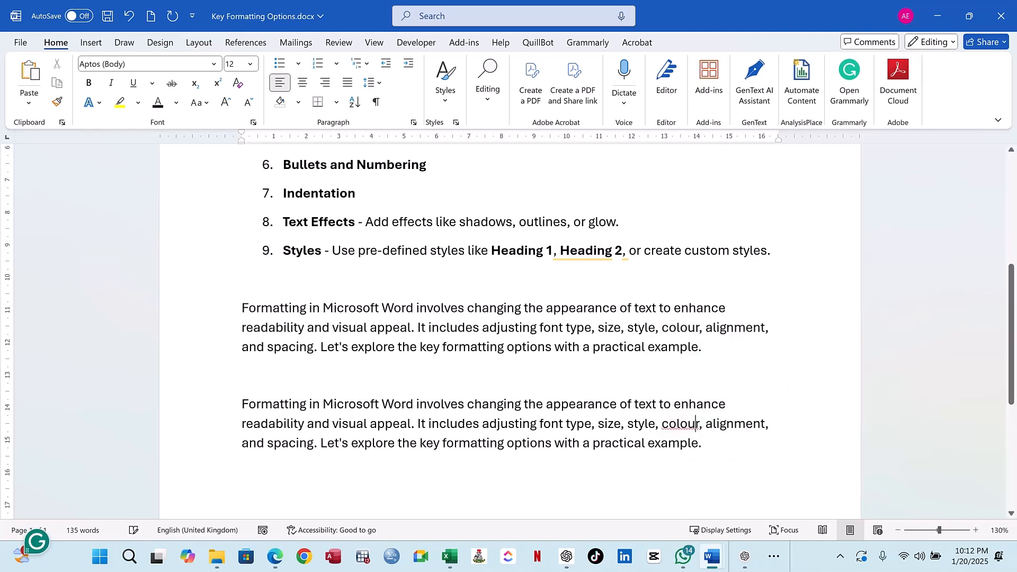
Step: Justify both sample paragraphs below the numbered list
left_click_drag(717, 443, 467, 404)
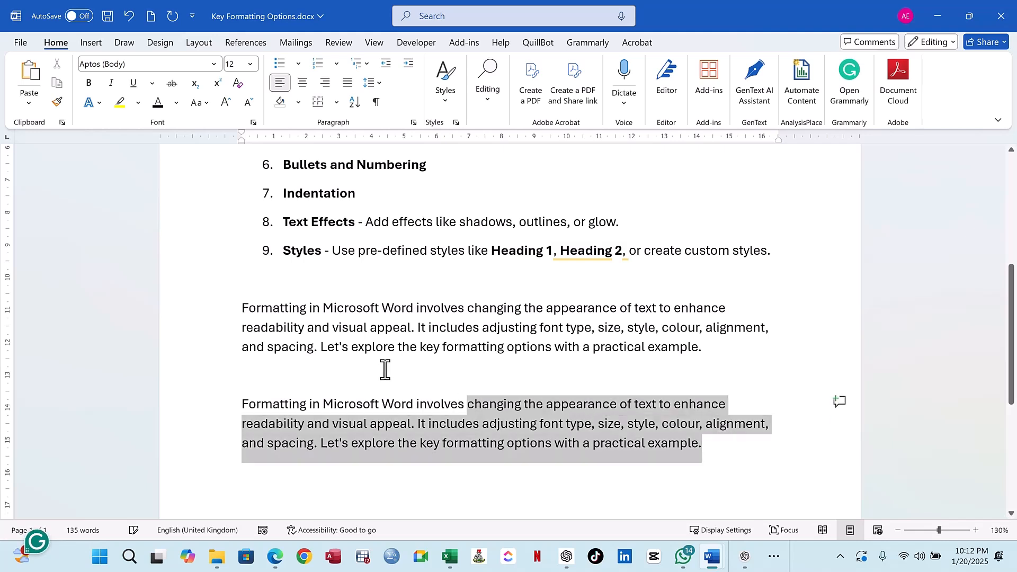
left_click_drag(385, 369, 252, 318)
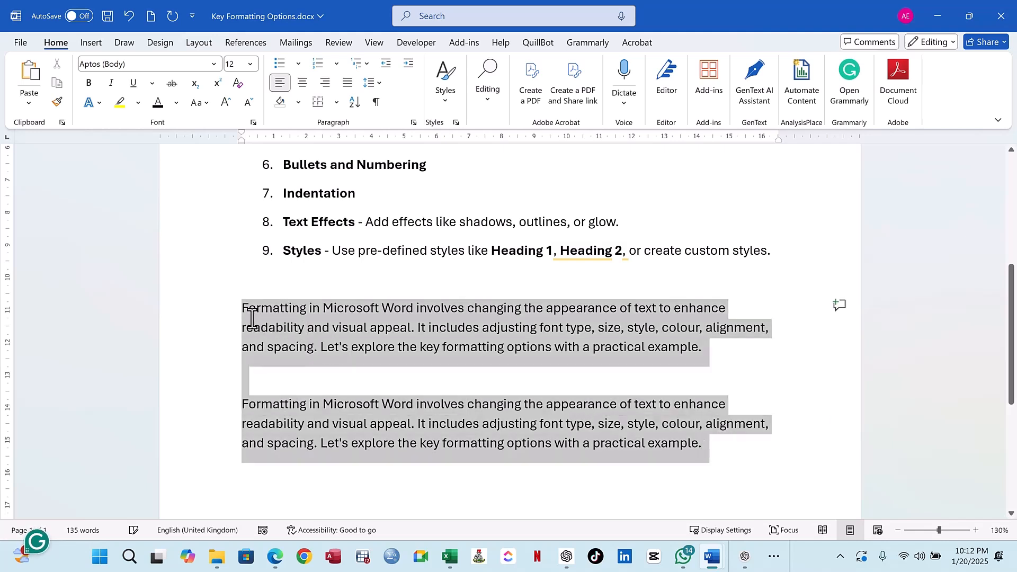
left_click(710, 390)
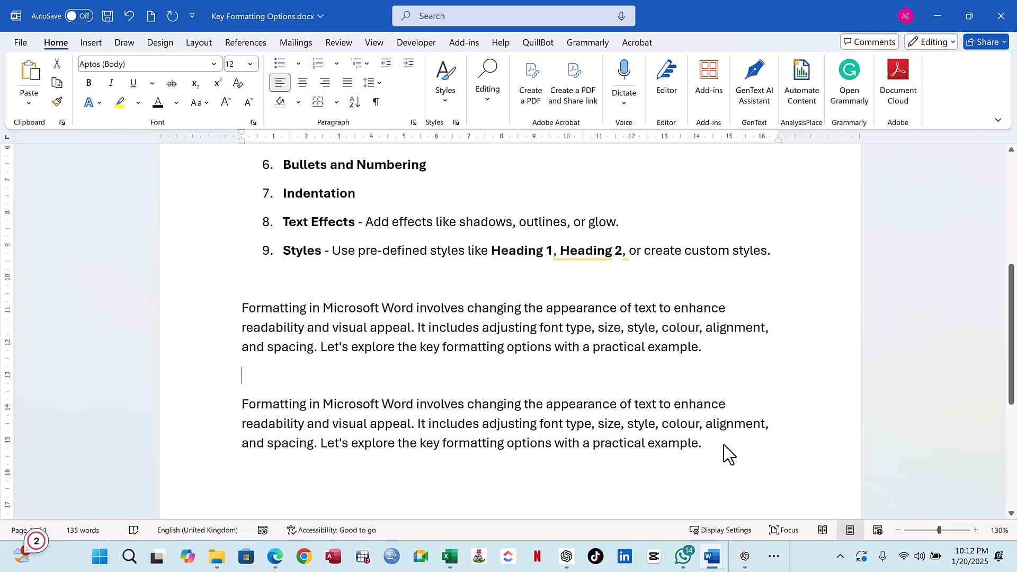
left_click_drag(710, 444, 274, 313)
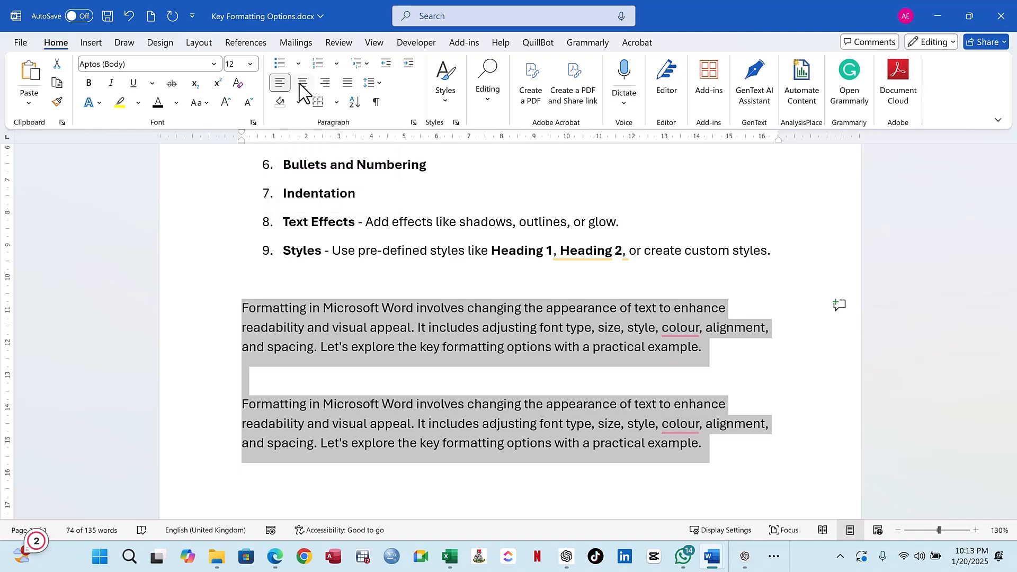
left_click(348, 84)
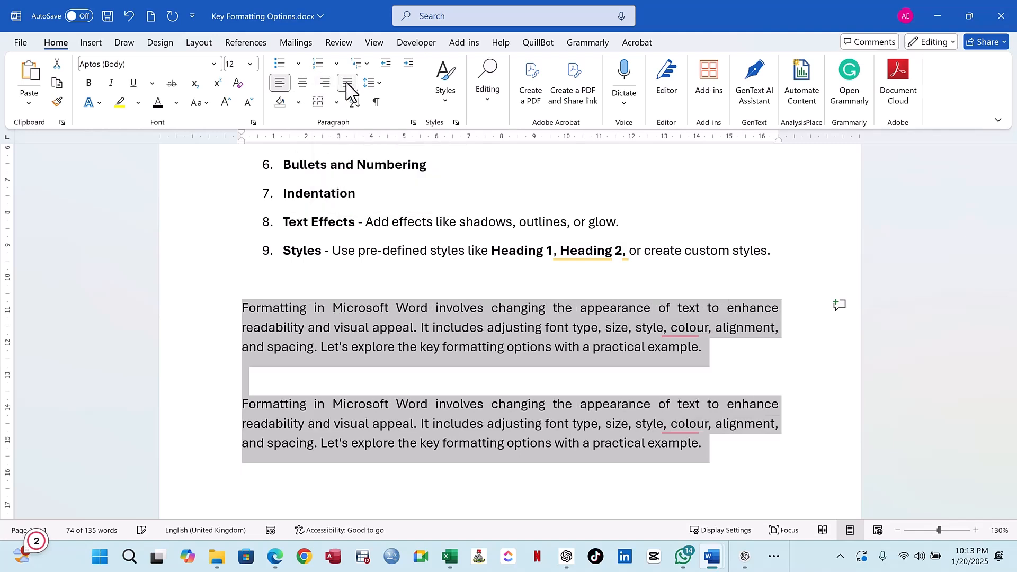
left_click(735, 357)
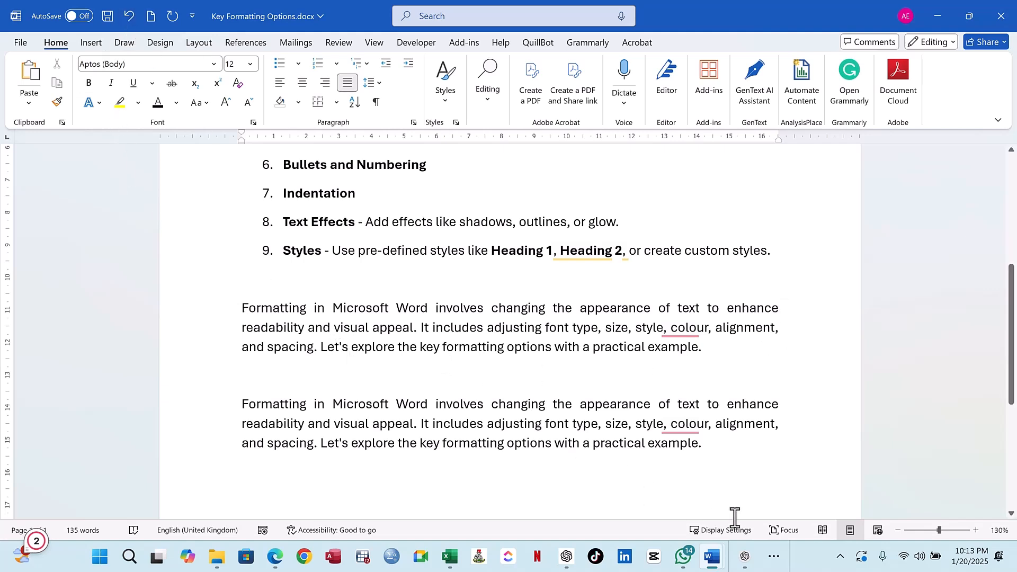
Step: Align the lower sample paragraph left and return it to justified alignment
left_click_drag(709, 447, 277, 404)
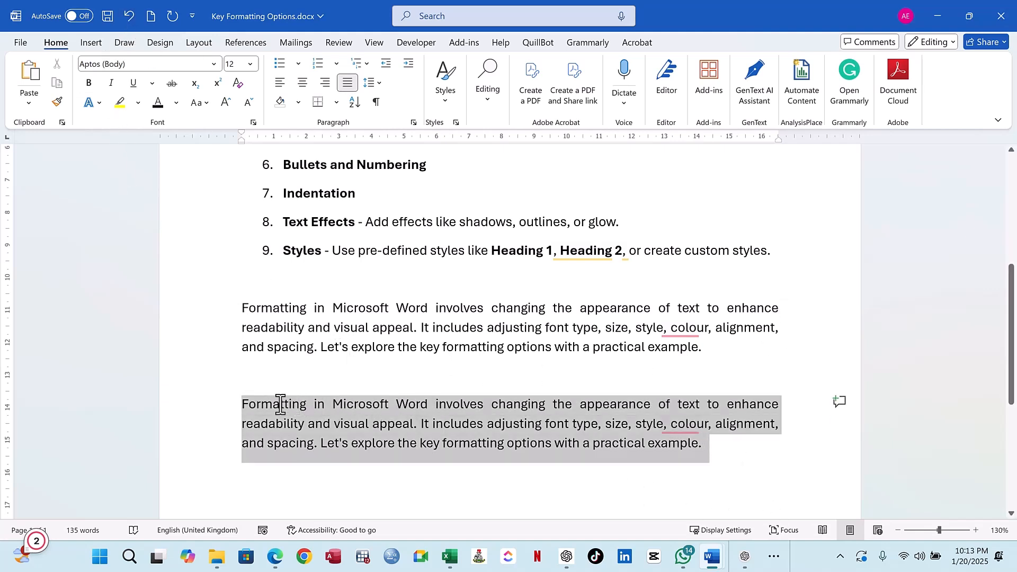
left_click(280, 82)
left_click(727, 405)
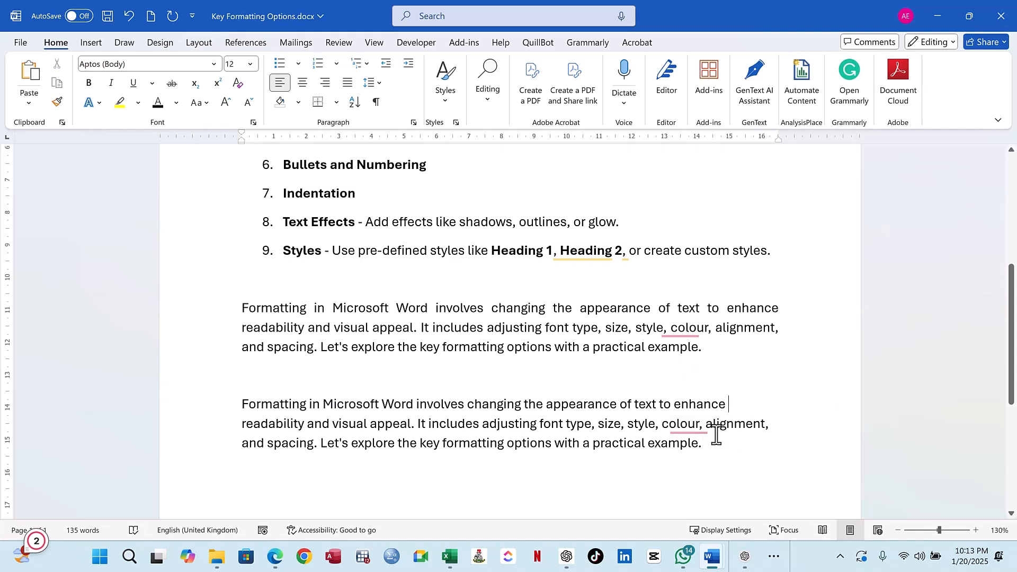
left_click_drag(720, 448, 272, 416)
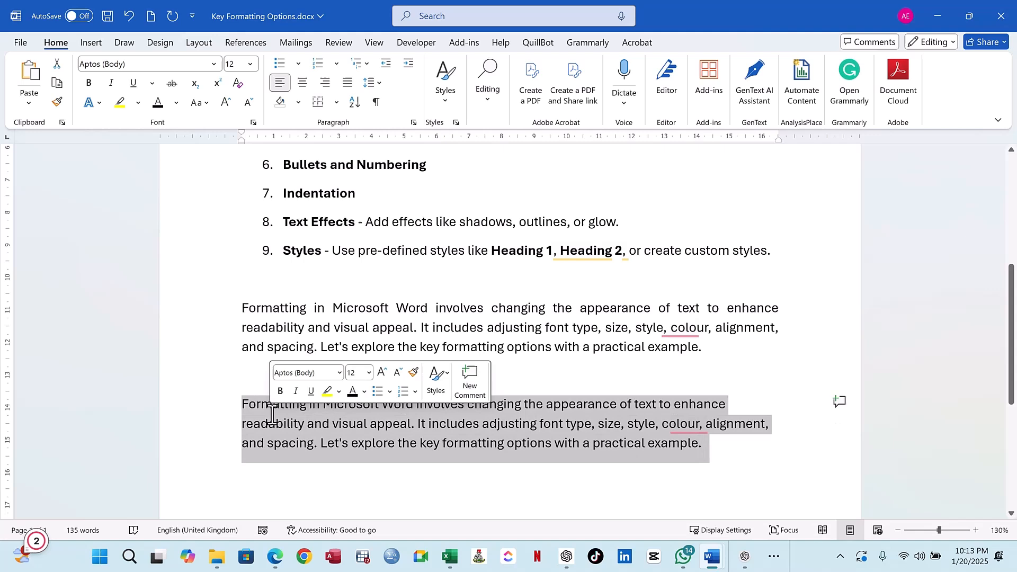
left_click(348, 82)
left_click(753, 454)
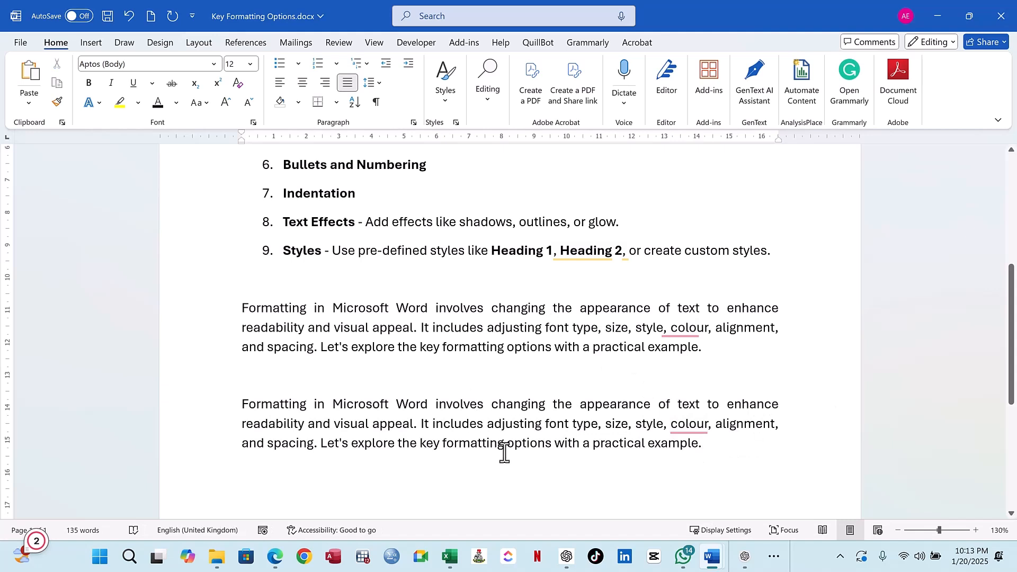
Step: Center the lower sample paragraph and the document title "Key Formatting Options"
left_click_drag(711, 442, 255, 404)
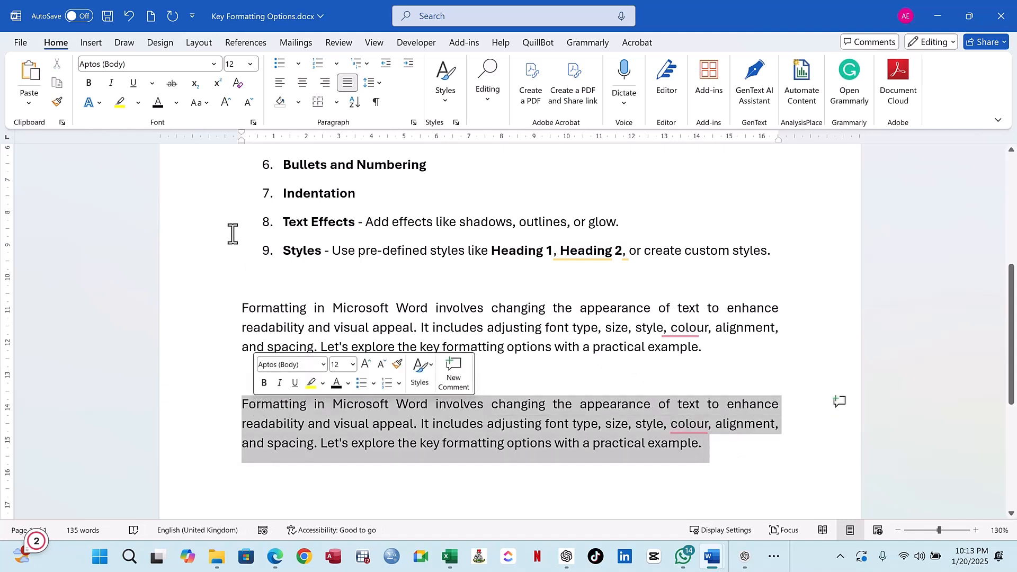
left_click(302, 82)
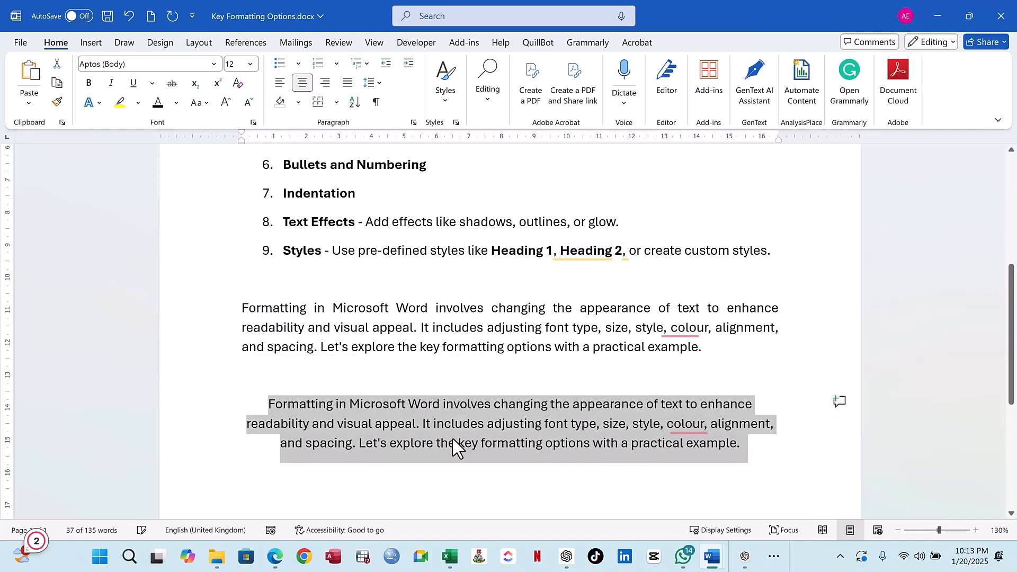
scroll(542, 404, "up", 5)
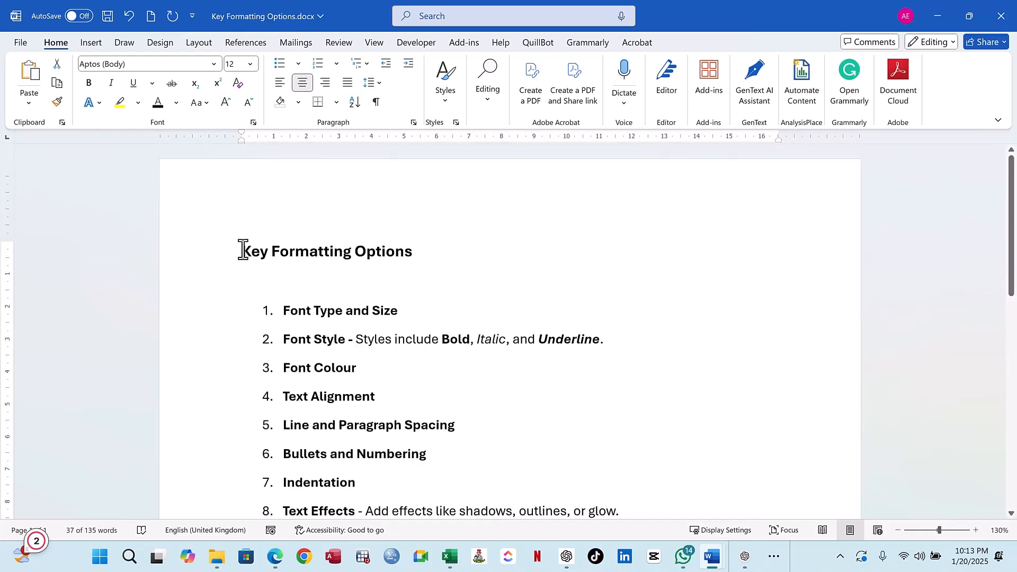
left_click_drag(425, 251, 247, 272)
left_click(302, 82)
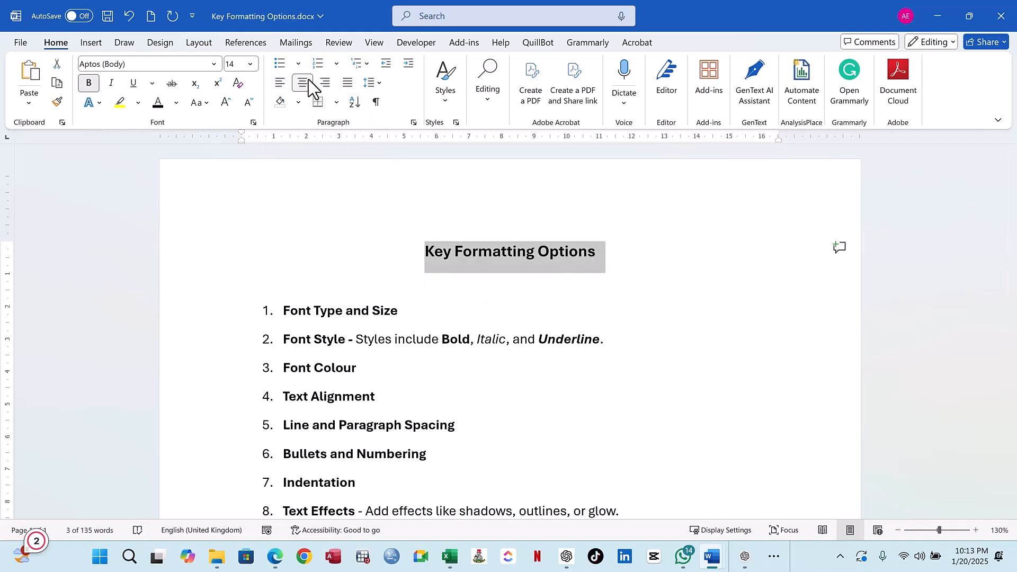
Step: Switch the title "Key Formatting Options" between right, left and centered alignment, ending with it left-aligned
left_click(326, 83)
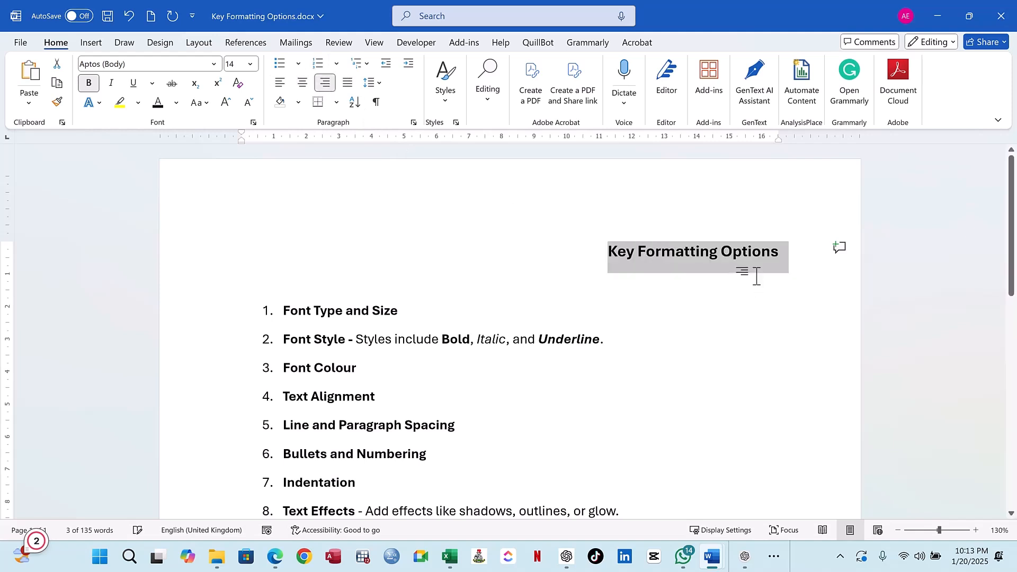
left_click(279, 82)
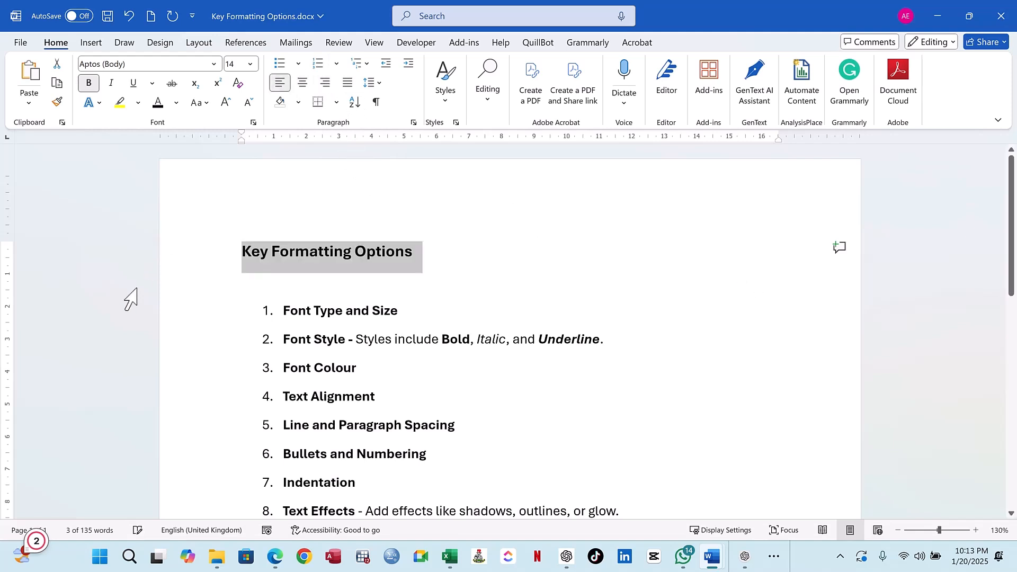
left_click(302, 82)
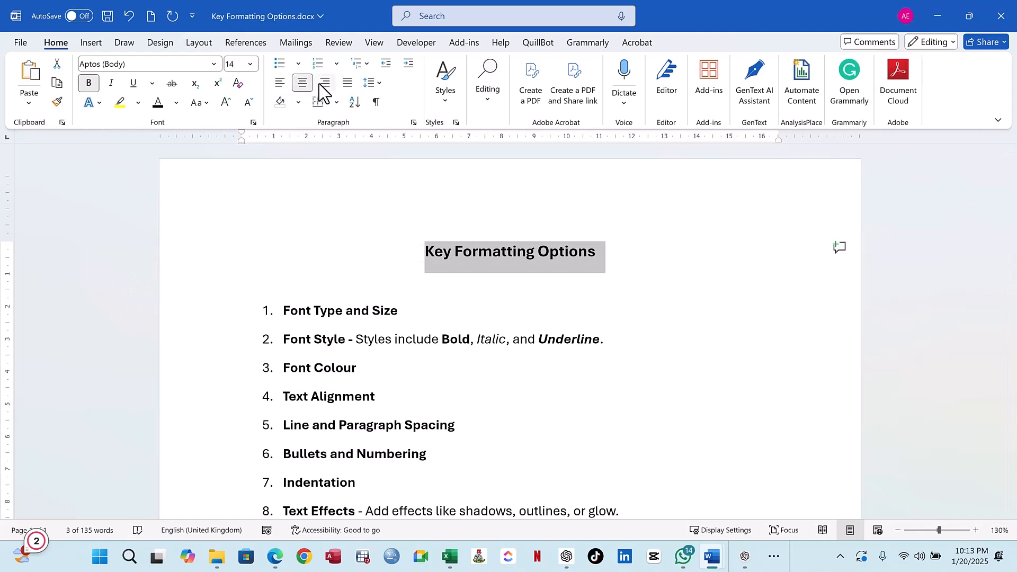
left_click(325, 84)
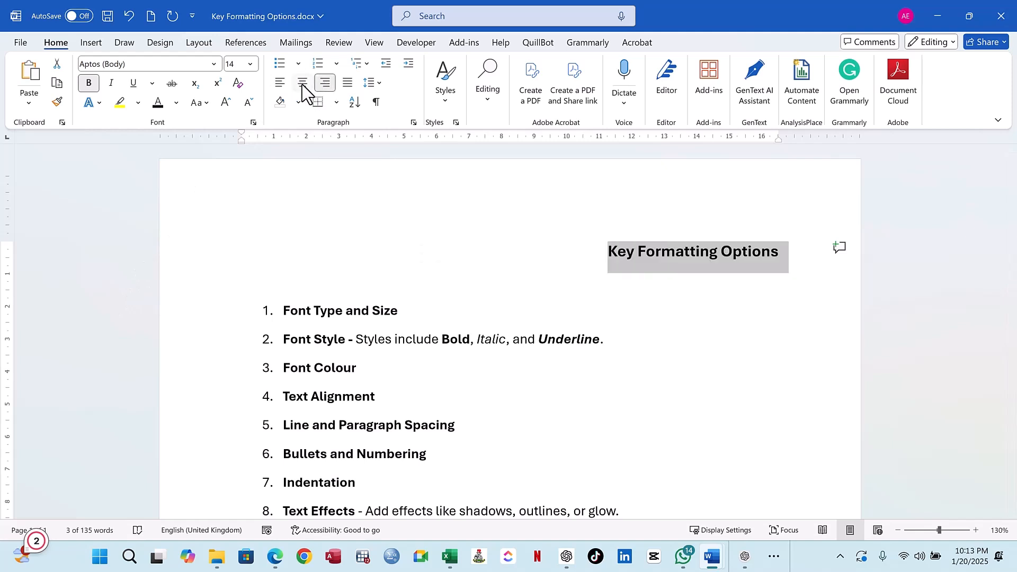
left_click(302, 84)
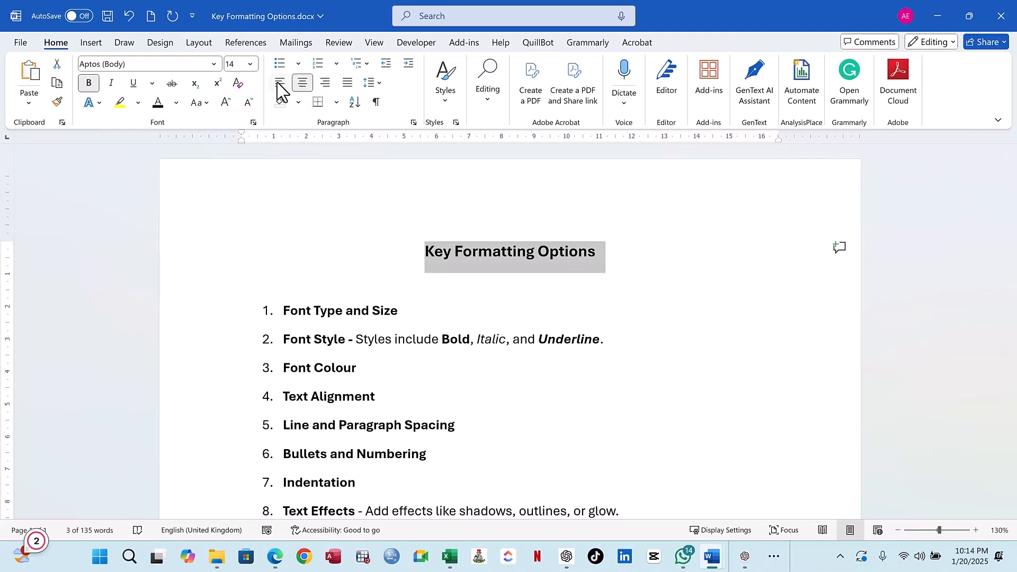
left_click(279, 84)
Step: Review the numbered list of formatting options and compare the alignment of the two sample paragraphs below it
scroll(386, 339, "down", 3)
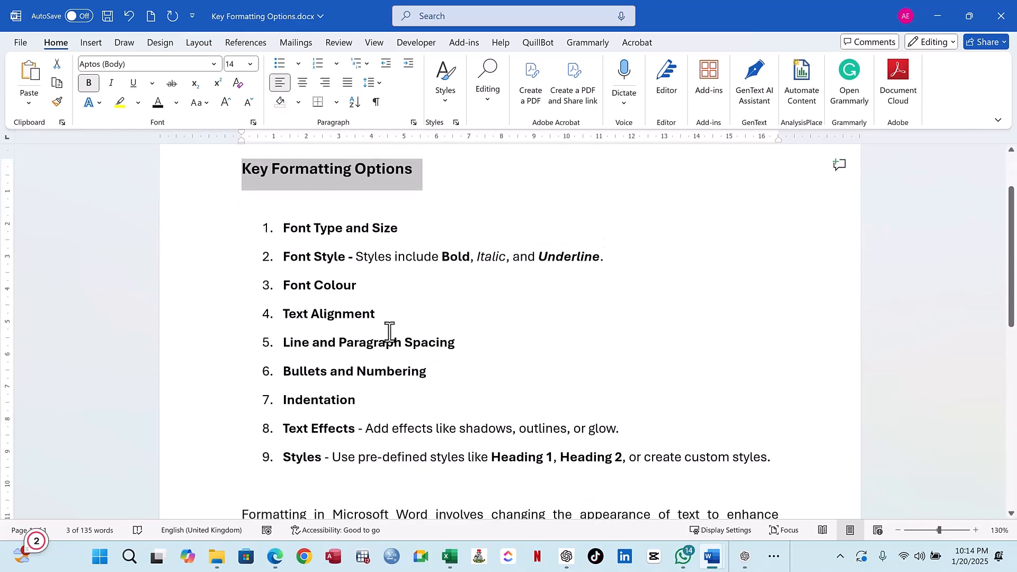
scroll(389, 332, "down", 4)
scroll(389, 332, "up", 2)
scroll(433, 328, "down", 1)
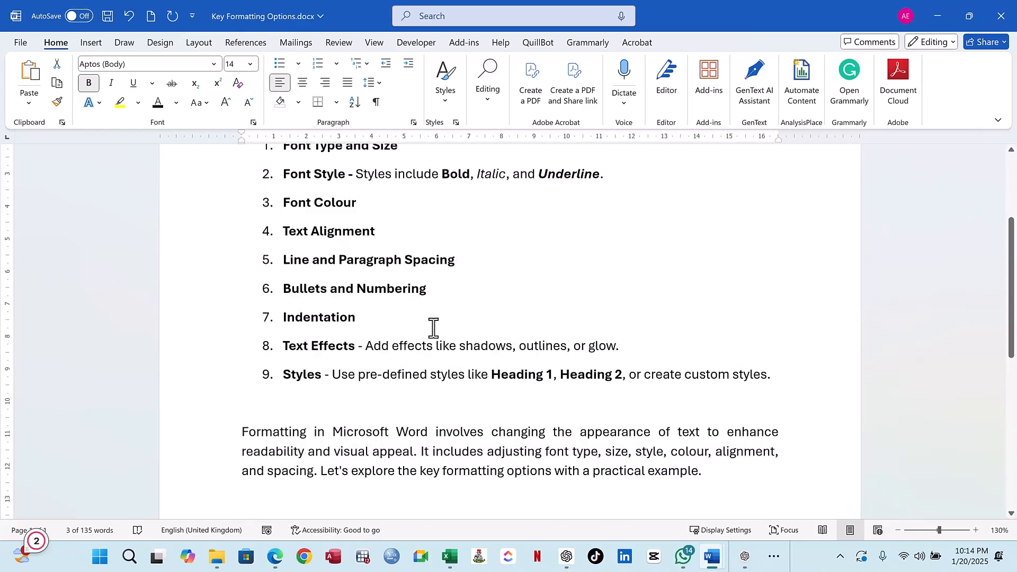
scroll(433, 328, "down", 4)
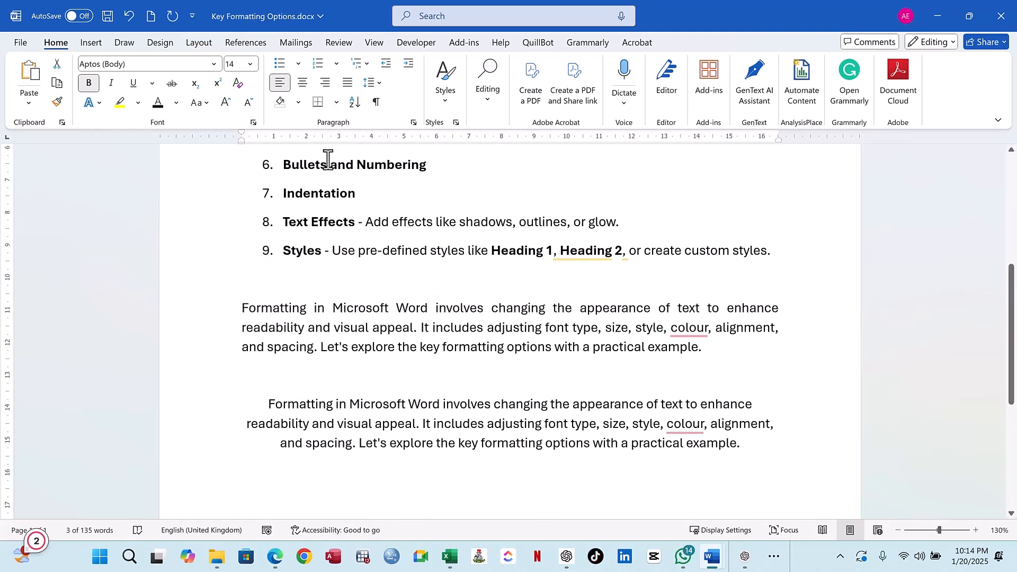
scroll(356, 263, "up", 4)
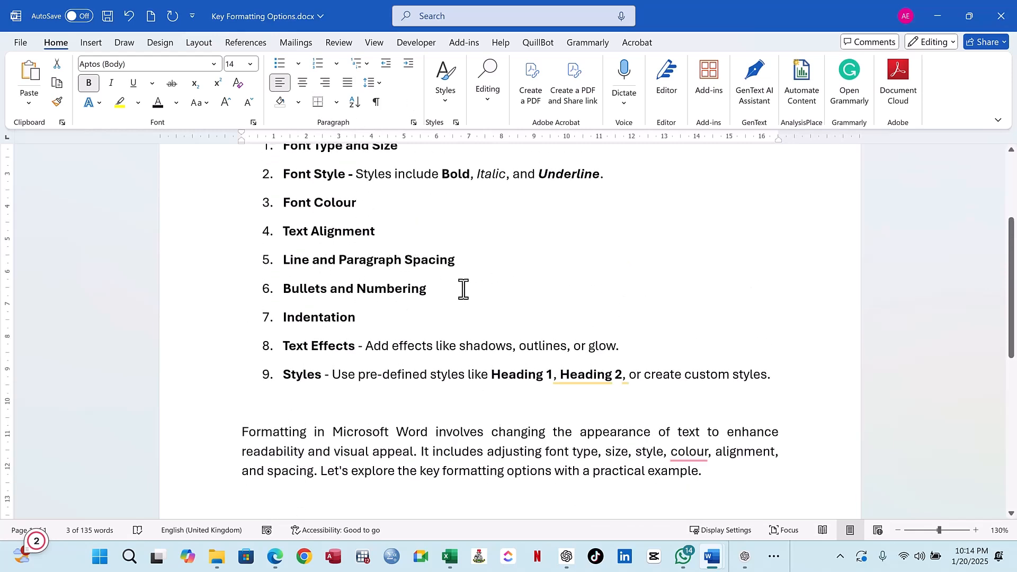
scroll(444, 292, "down", 4)
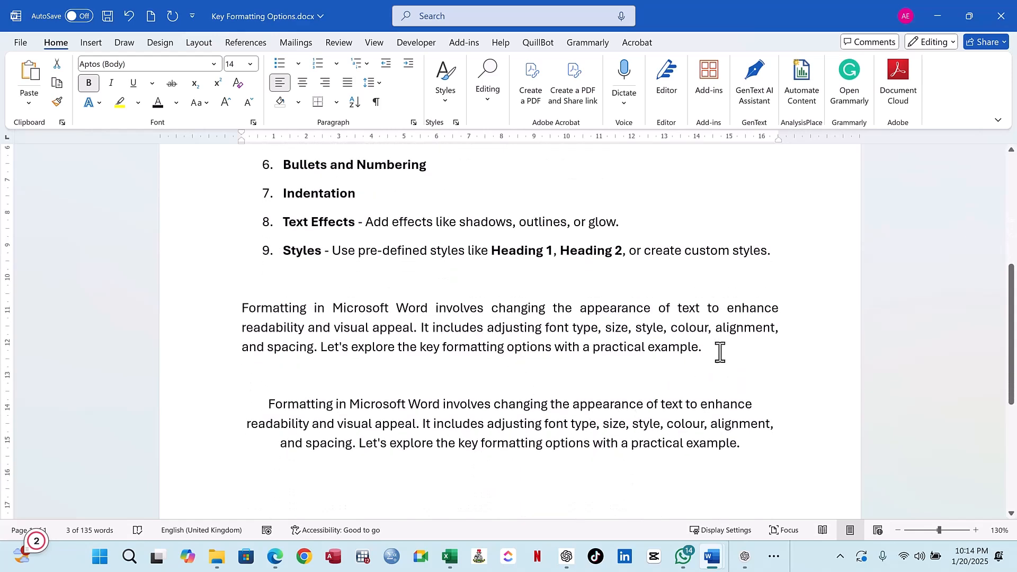
left_click_drag(717, 352, 269, 315)
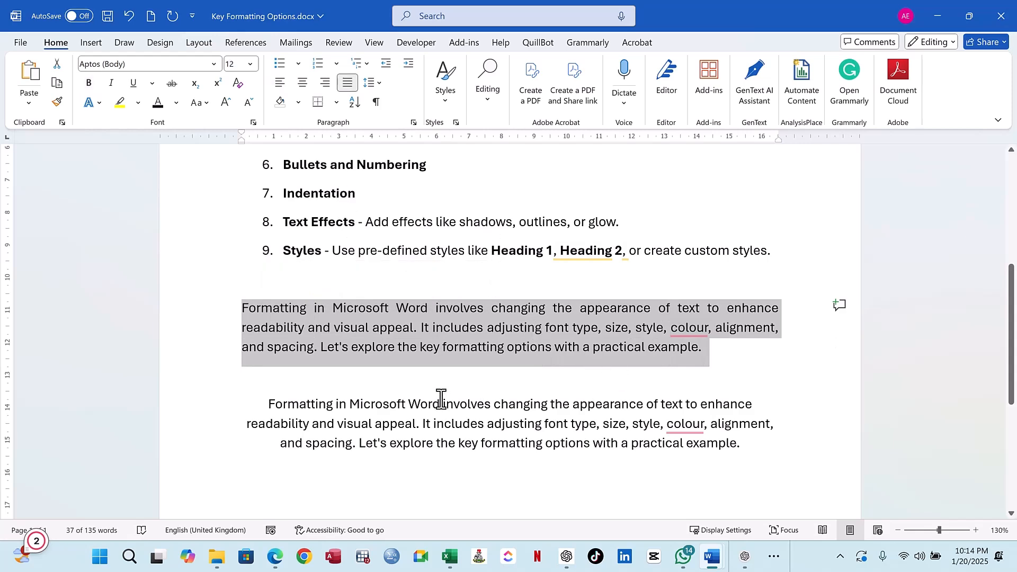
scroll(440, 331, "up", 1)
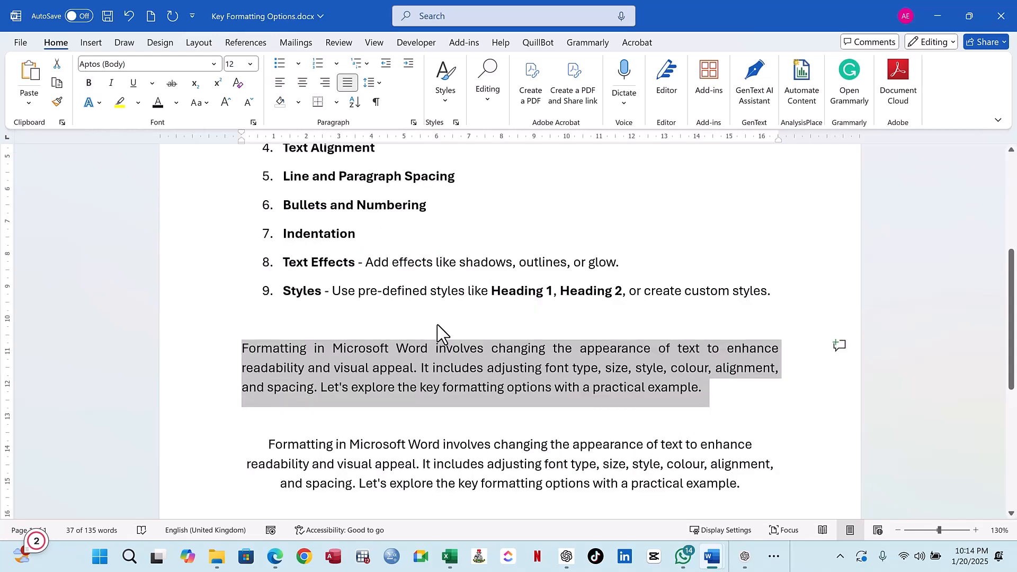
scroll(440, 320, "up", 4)
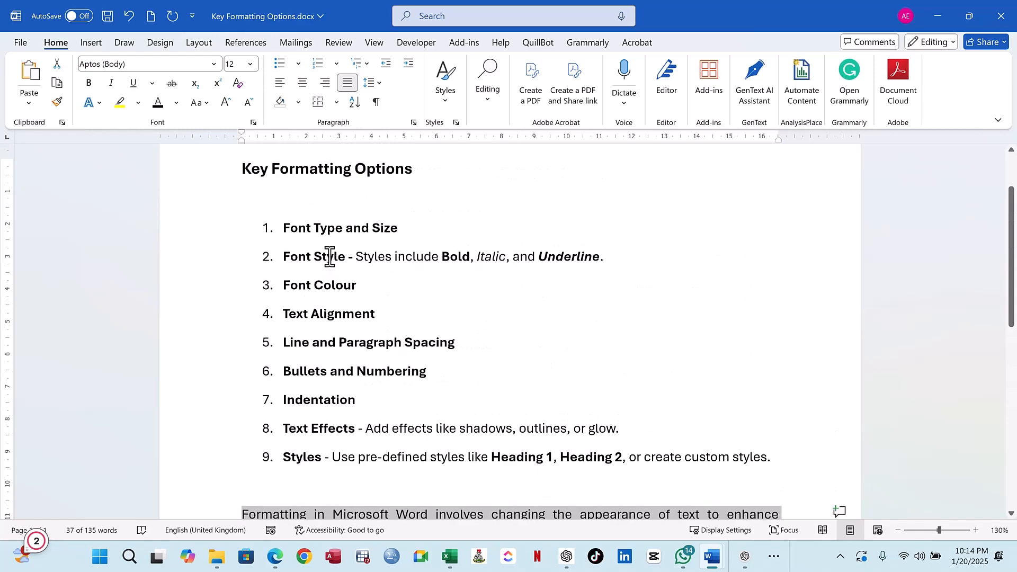
left_click(329, 242)
scroll(666, 394, "down", 2)
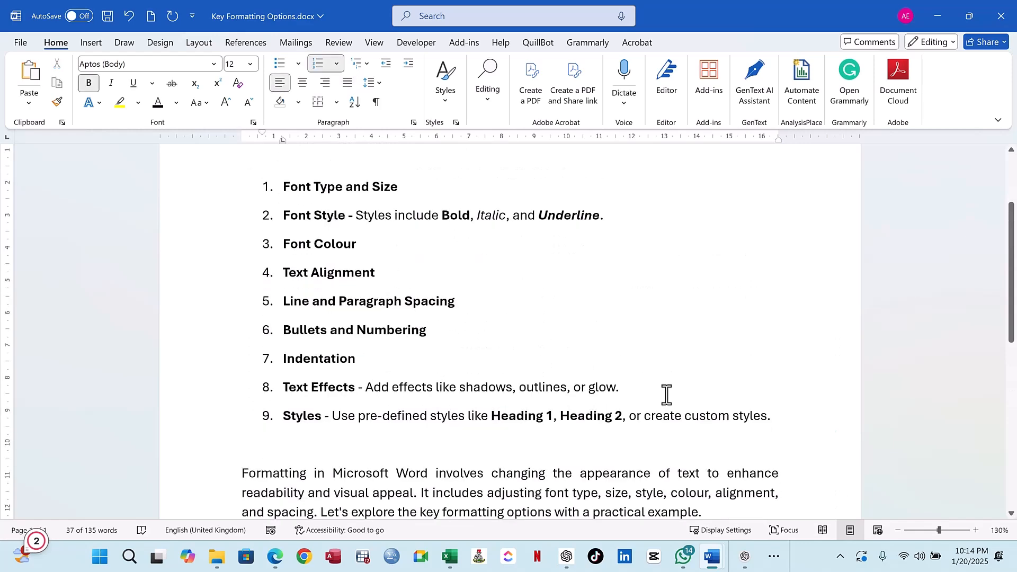
scroll(666, 393, "down", 3)
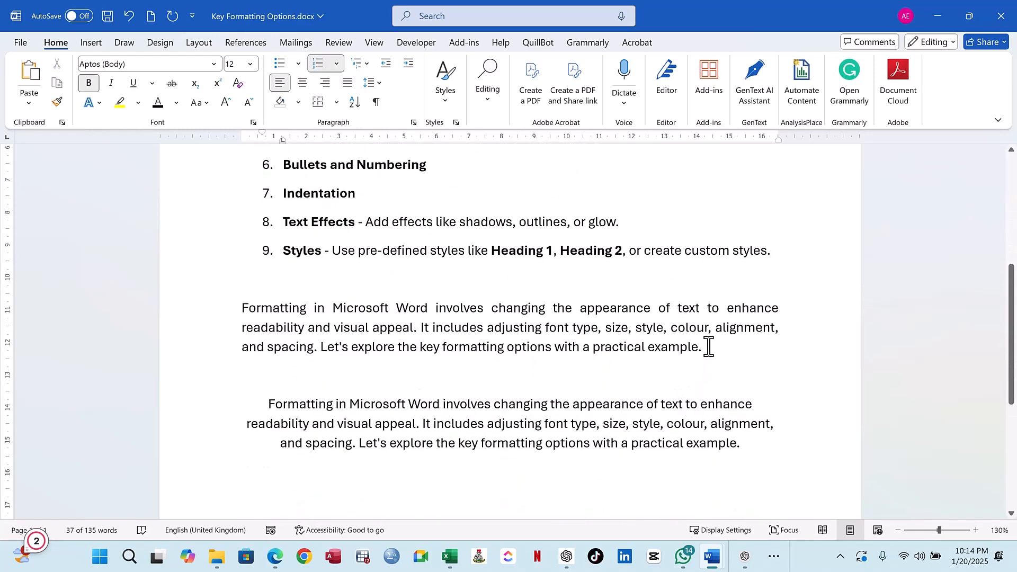
Step: Justify the lower sample paragraph
left_click_drag(663, 353, 253, 317)
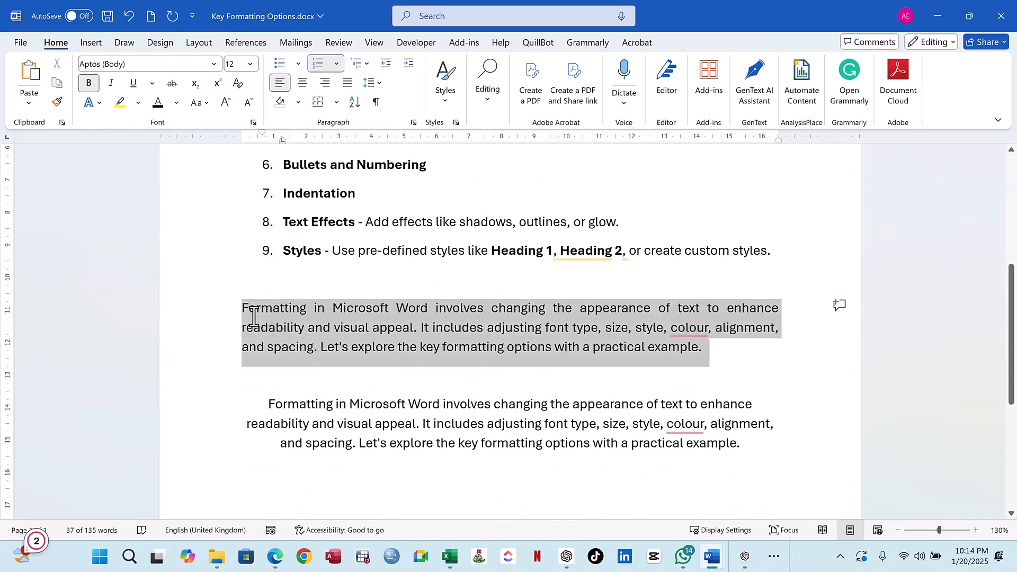
left_click_drag(768, 443, 308, 409)
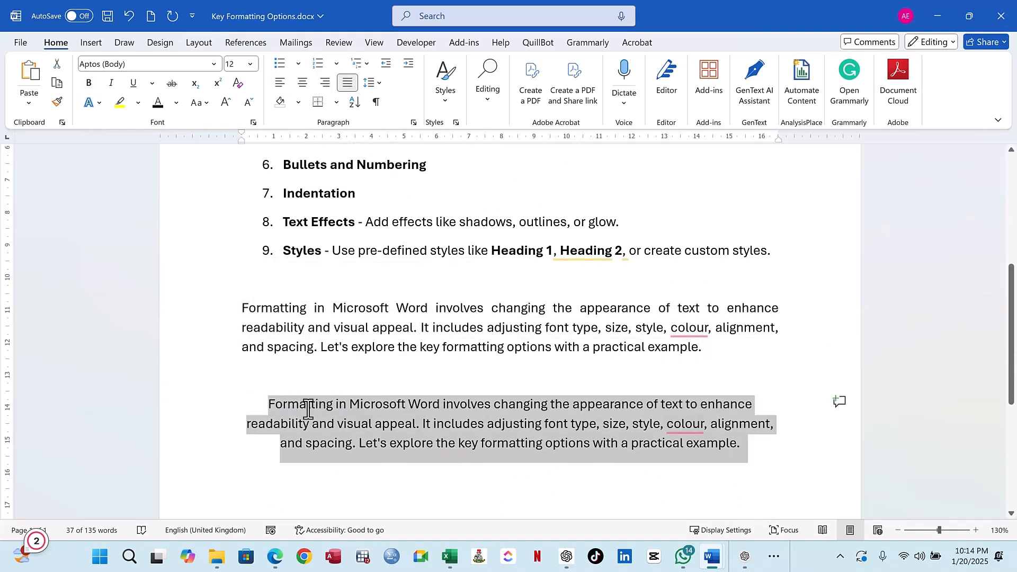
left_click(347, 84)
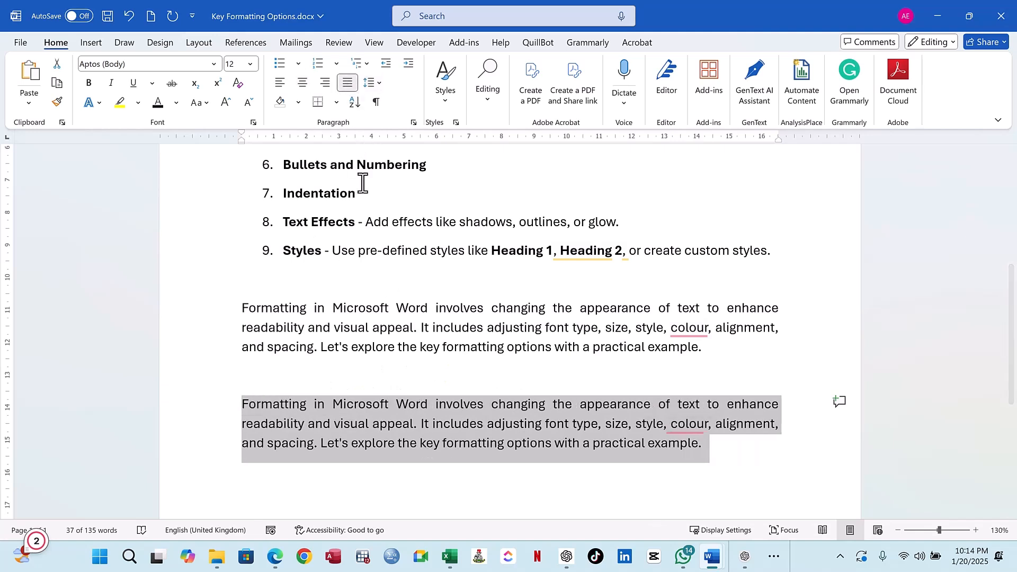
Step: Set the line spacing of the lower sample paragraph to 1.0
scroll(573, 391, "down", 1)
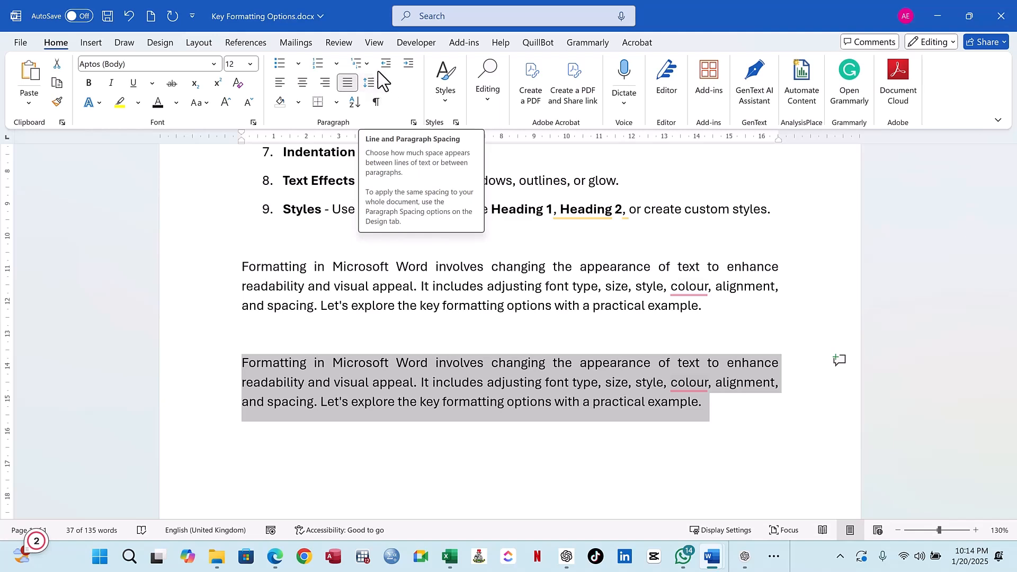
left_click(379, 83)
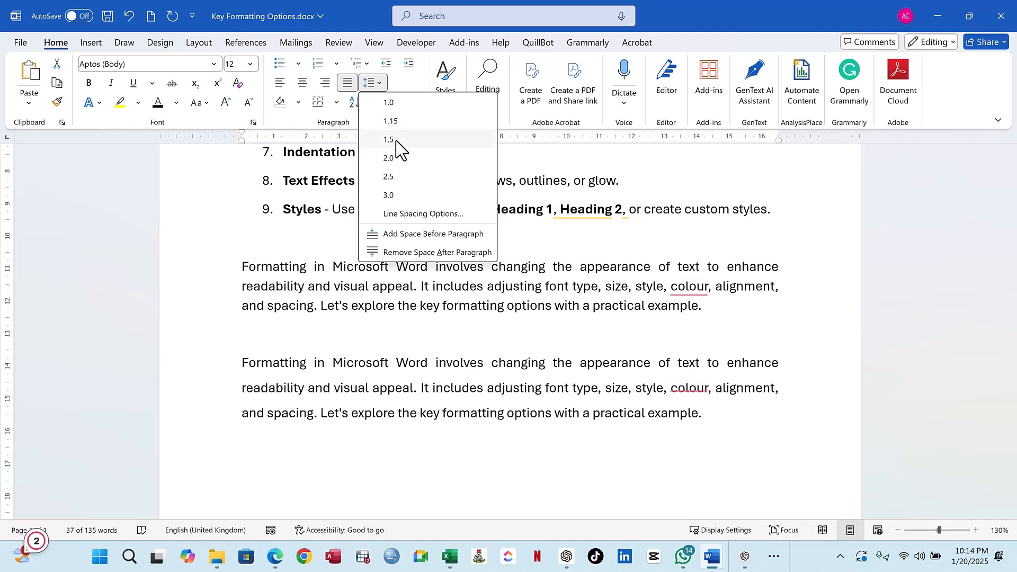
left_click(396, 105)
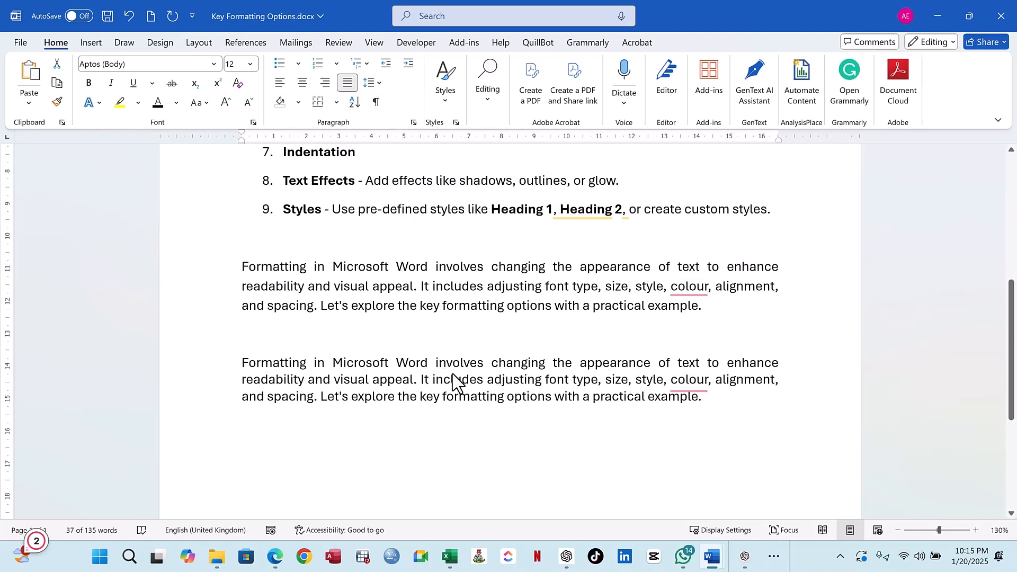
left_click(710, 401)
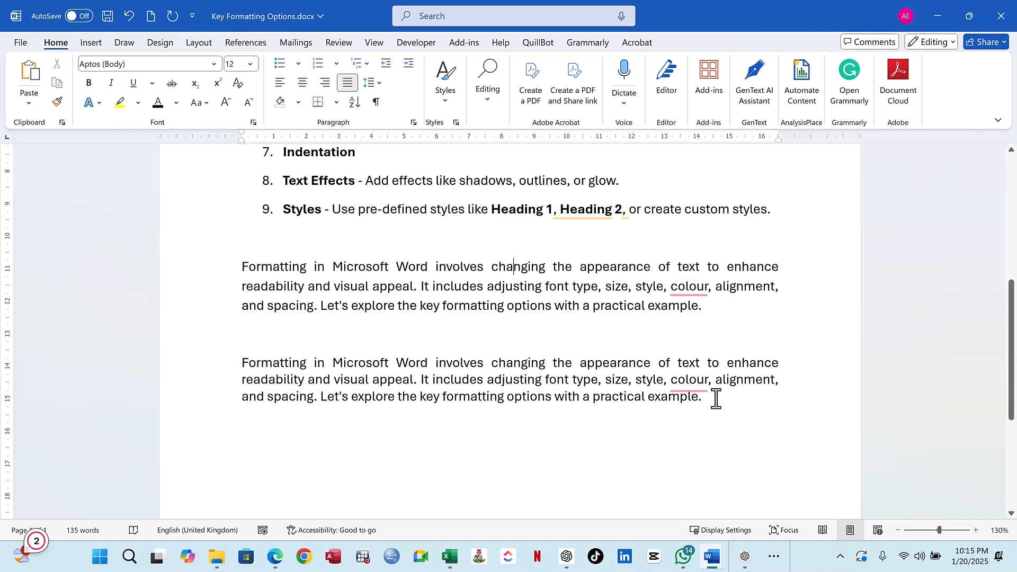
Step: Change the lower sample paragraph's line spacing to 1.15
left_click_drag(716, 398, 244, 364)
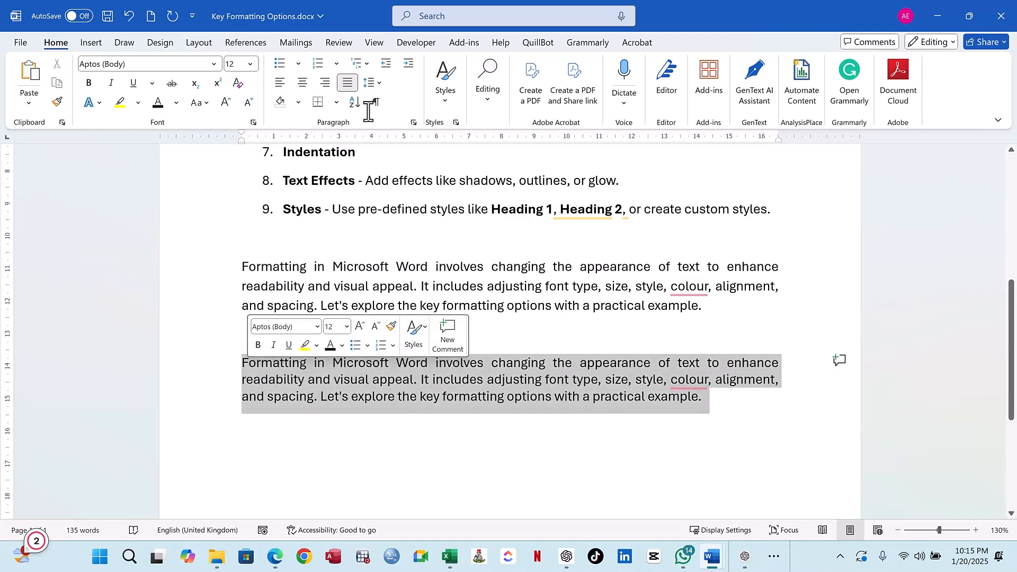
left_click(377, 85)
left_click(395, 123)
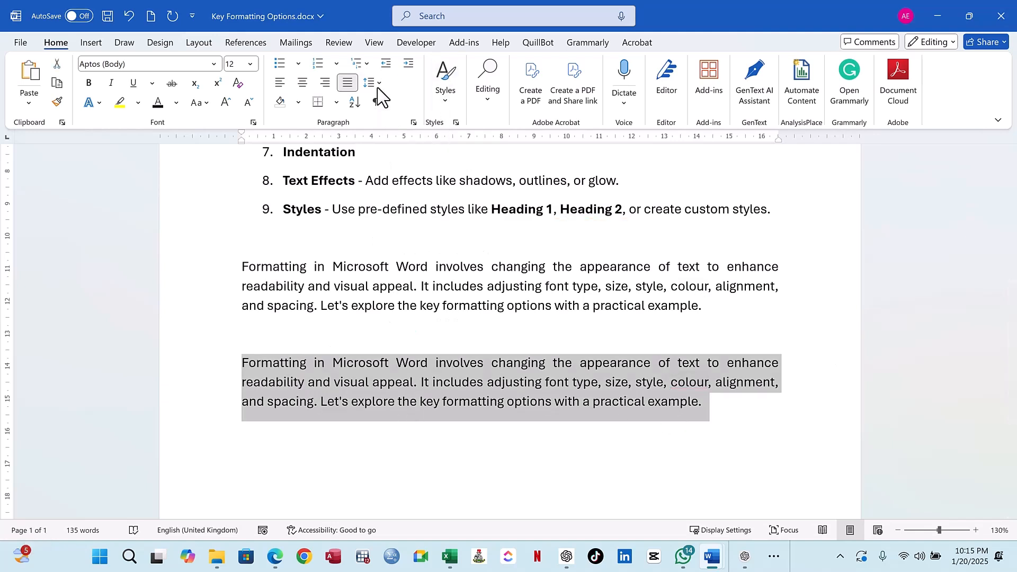
Step: Apply 1.5 line spacing to the lower sample paragraph and deselect it
left_click(378, 86)
left_click(389, 139)
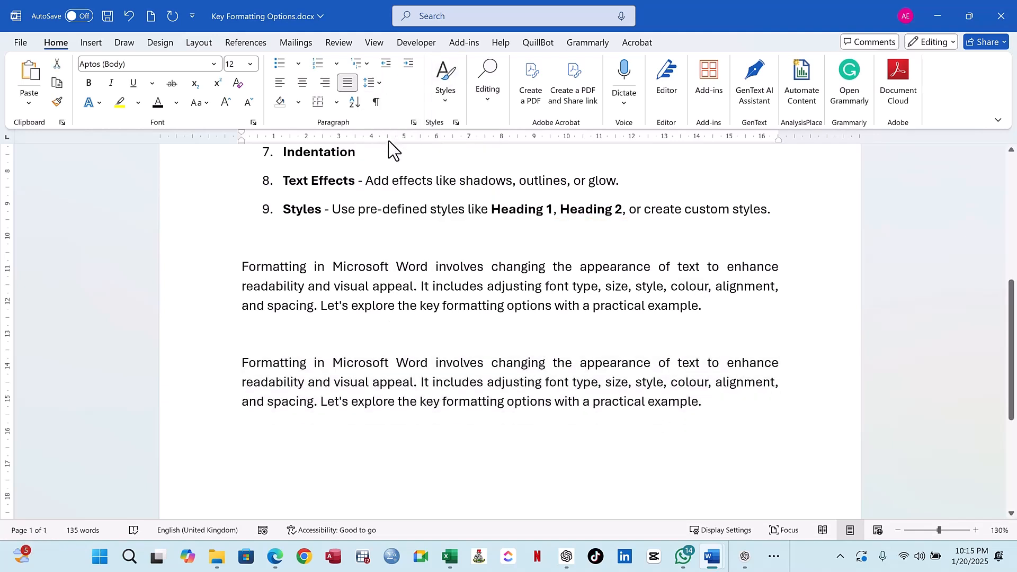
left_click(381, 86)
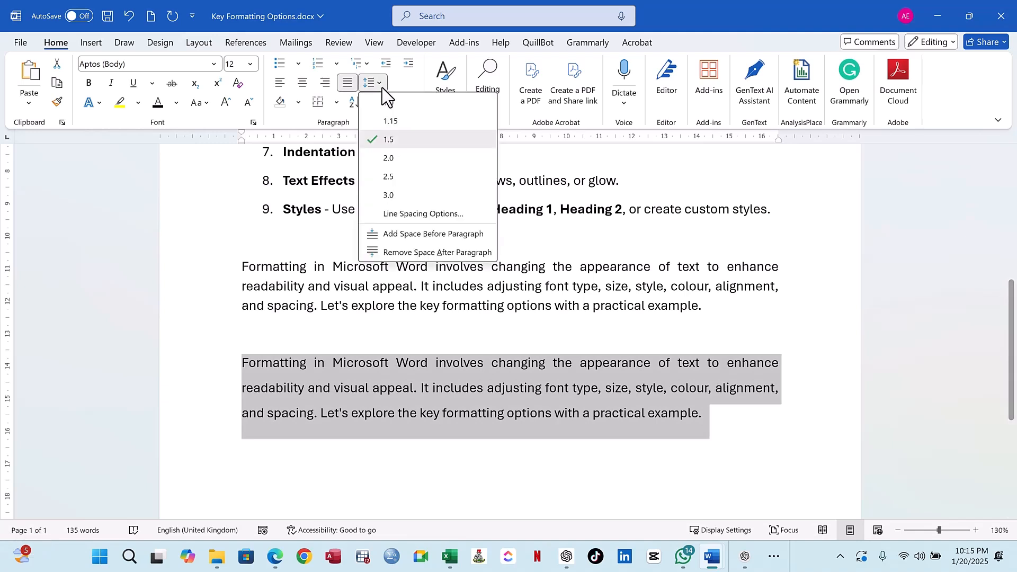
left_click(587, 308)
left_click(568, 310)
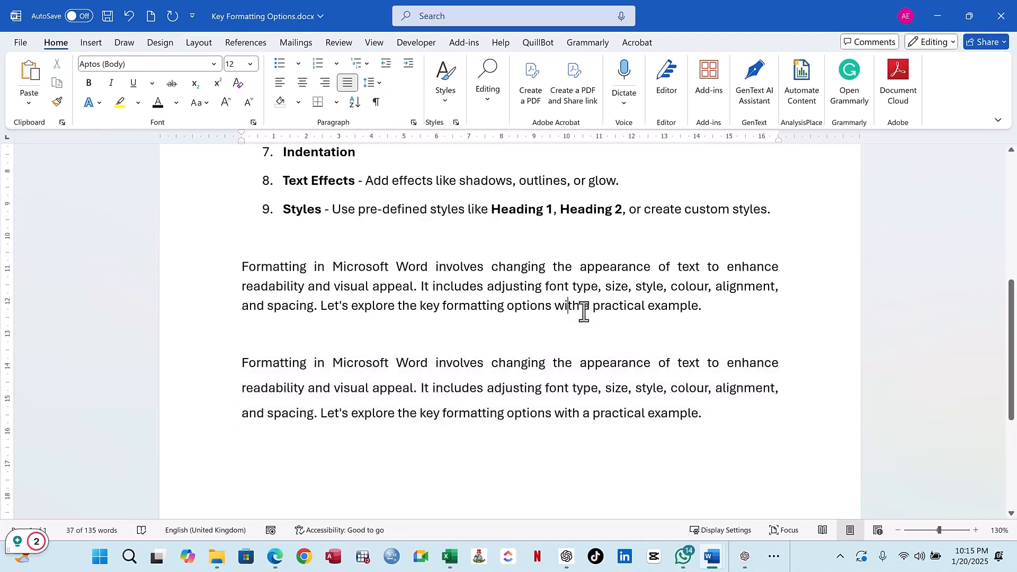
Step: Examine the line spacing choices and the options for adding or removing paragraph space for the lower sample paragraph
scroll(345, 221, "up", 3)
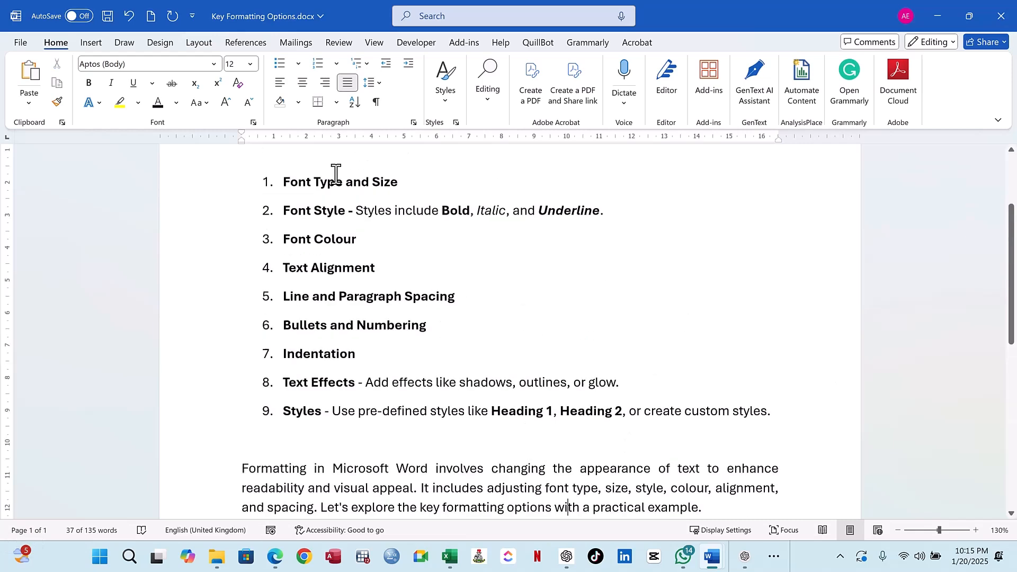
left_click(297, 200)
scroll(469, 301, "down", 4)
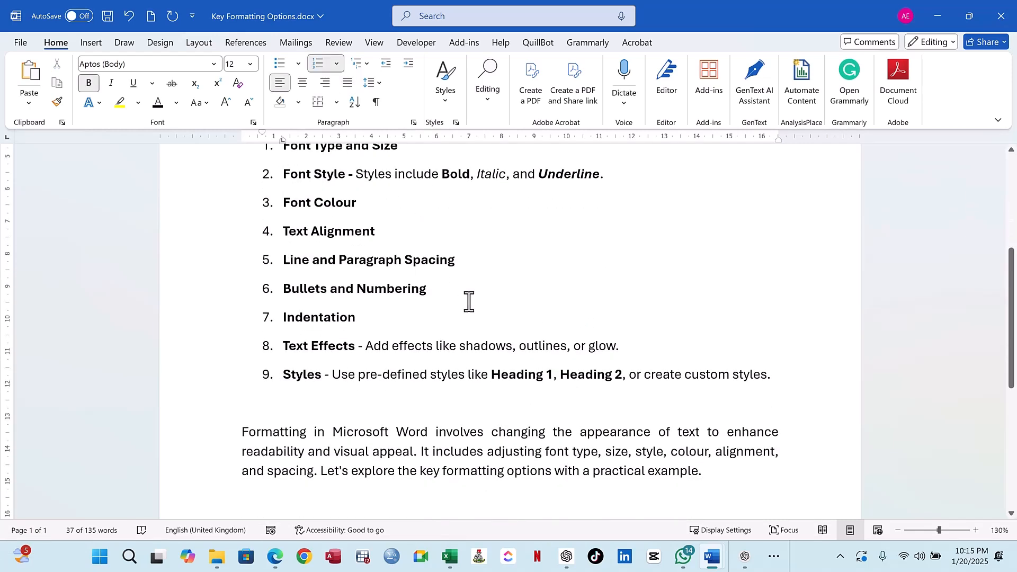
left_click(712, 332)
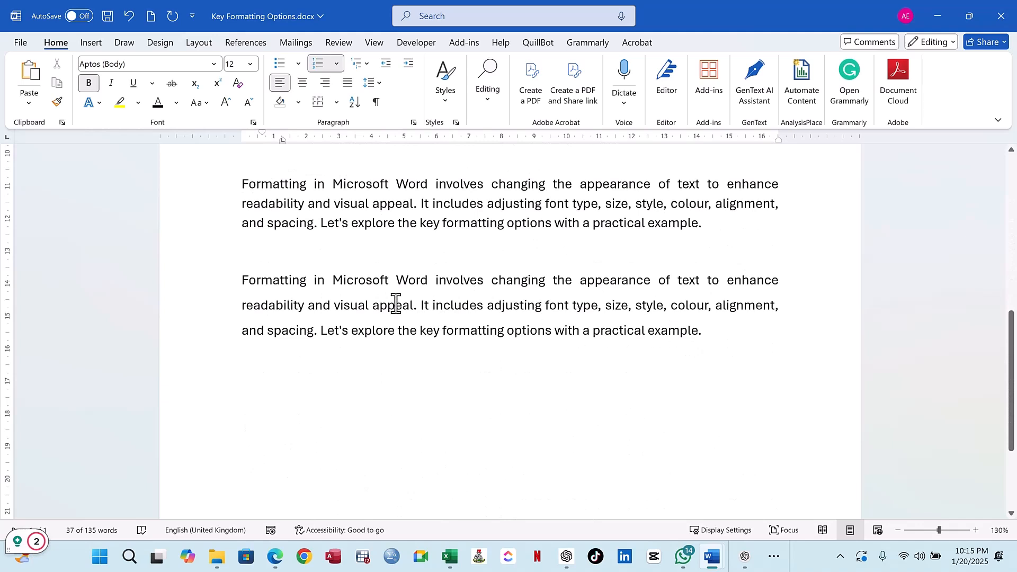
left_click(275, 284, "shift")
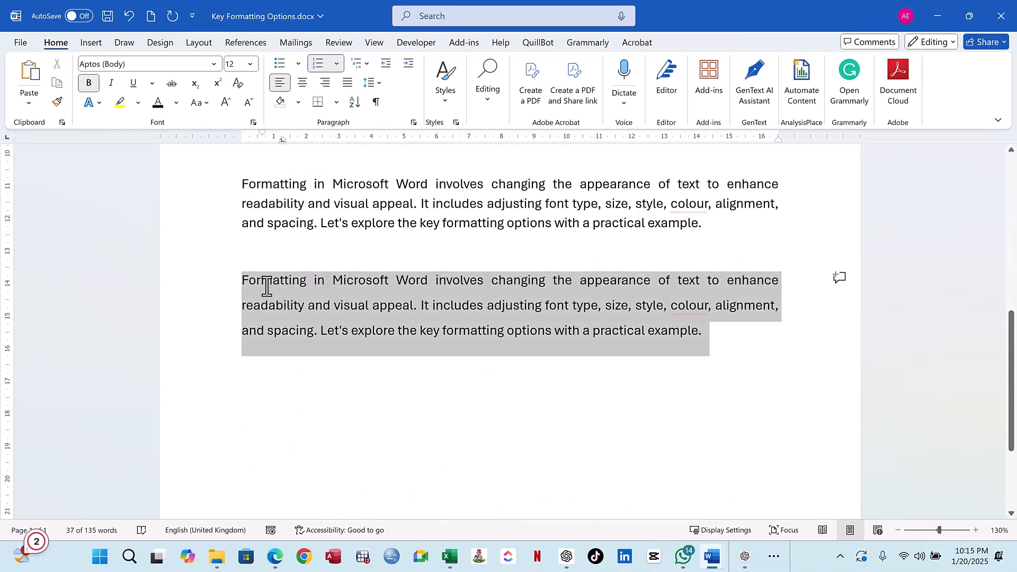
left_click(374, 82)
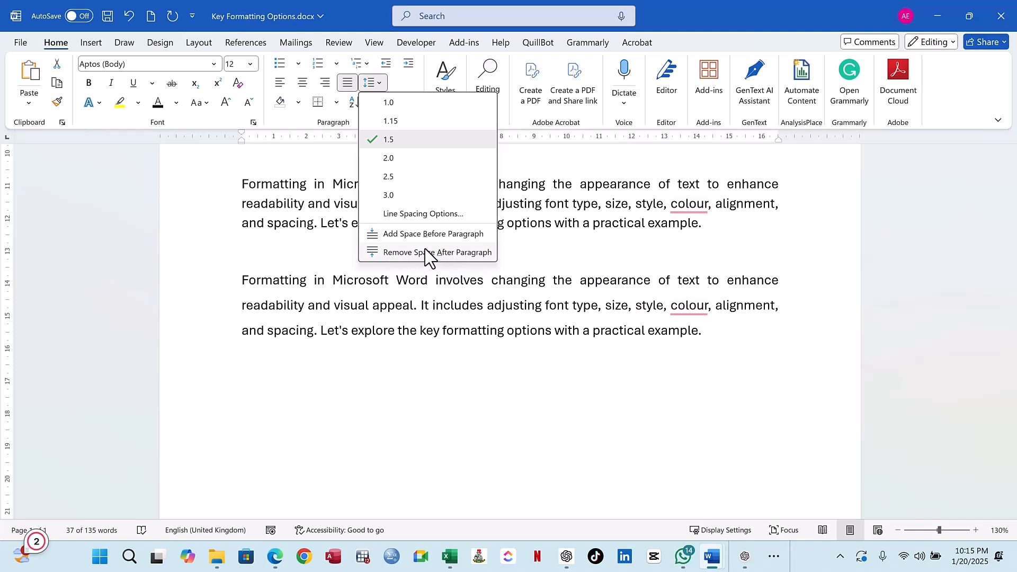
left_click(434, 353)
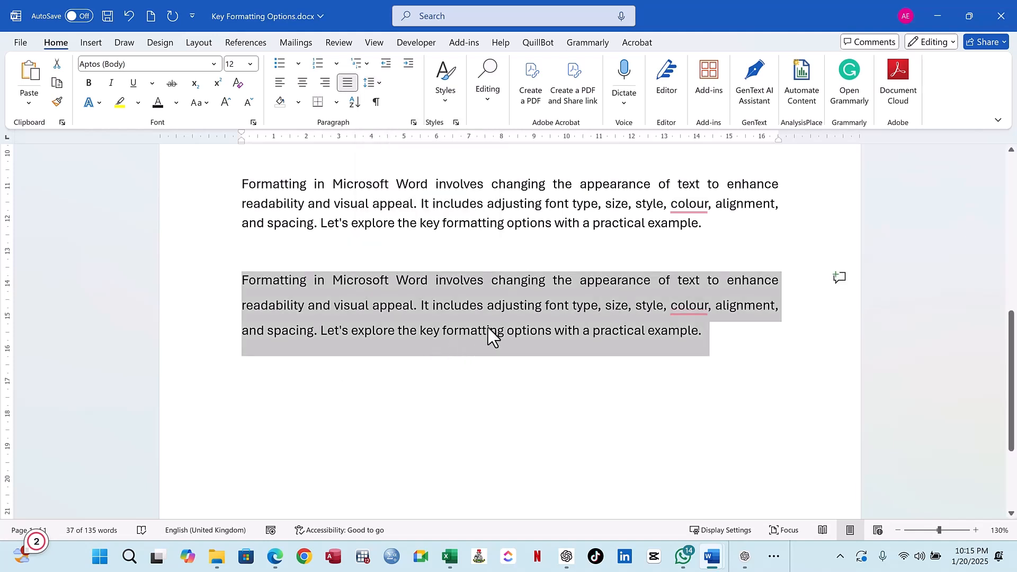
left_click(511, 339)
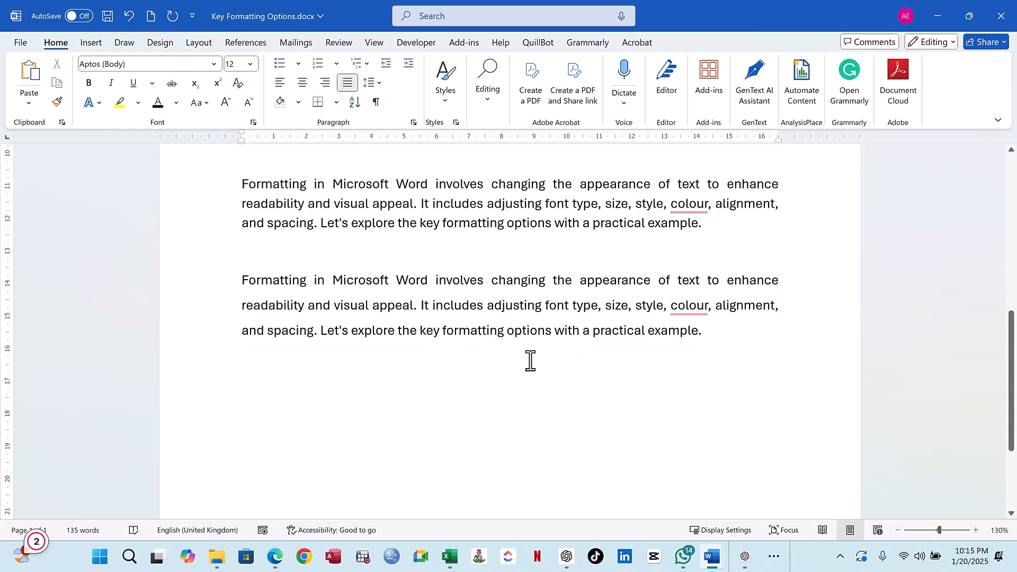
scroll(524, 356, "up", 5)
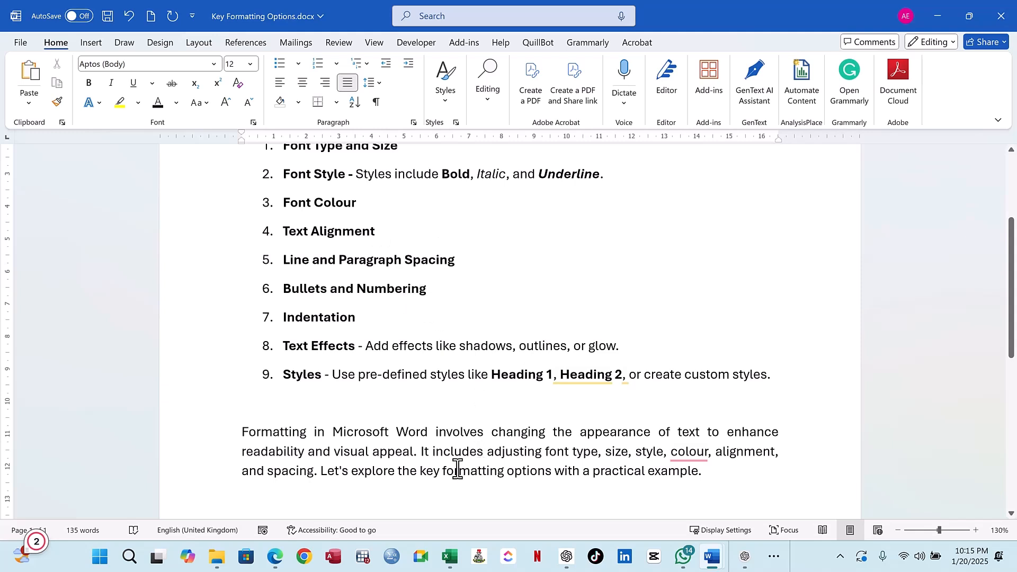
Step: Switch to the Chrome window showing the Lead Vision Academy channel and open the Google homepage in a new tab
left_click(773, 558)
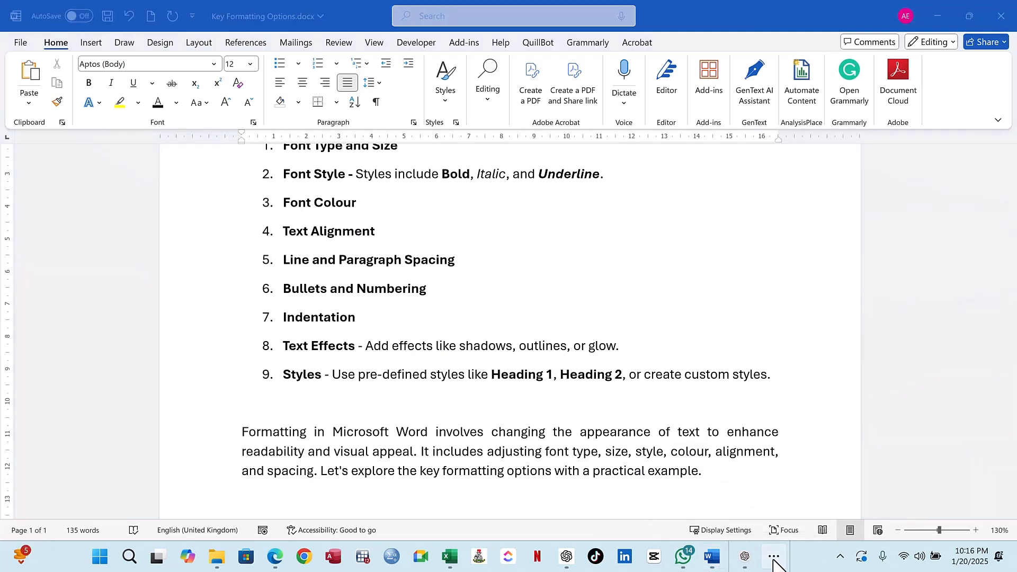
mouse_move(691, 513)
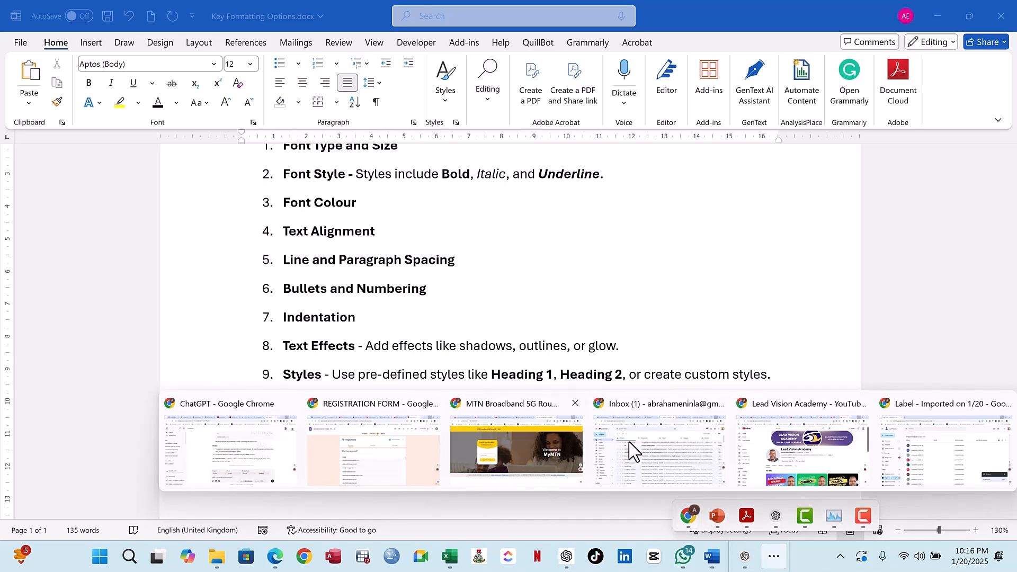
left_click(808, 459)
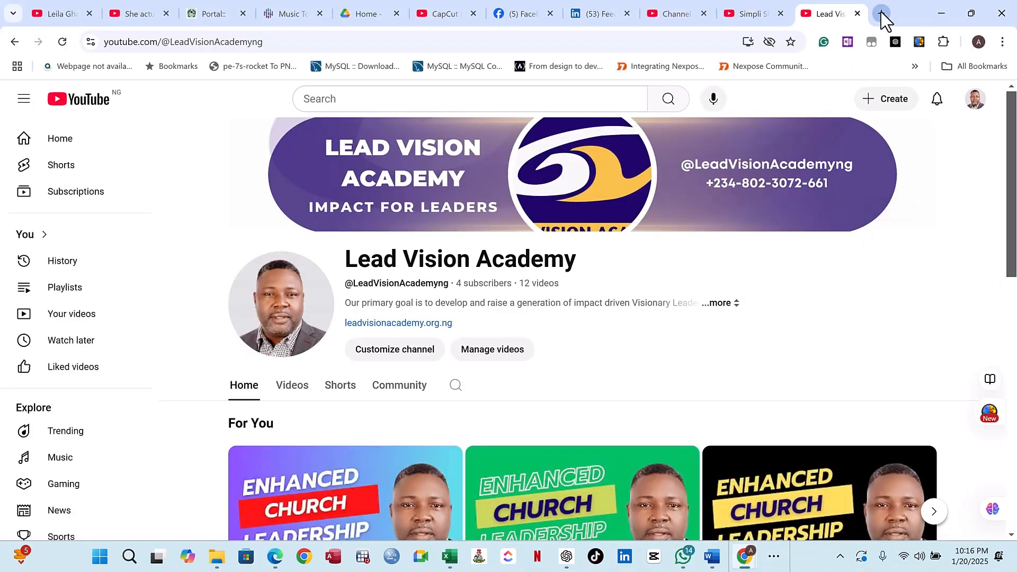
left_click(882, 13)
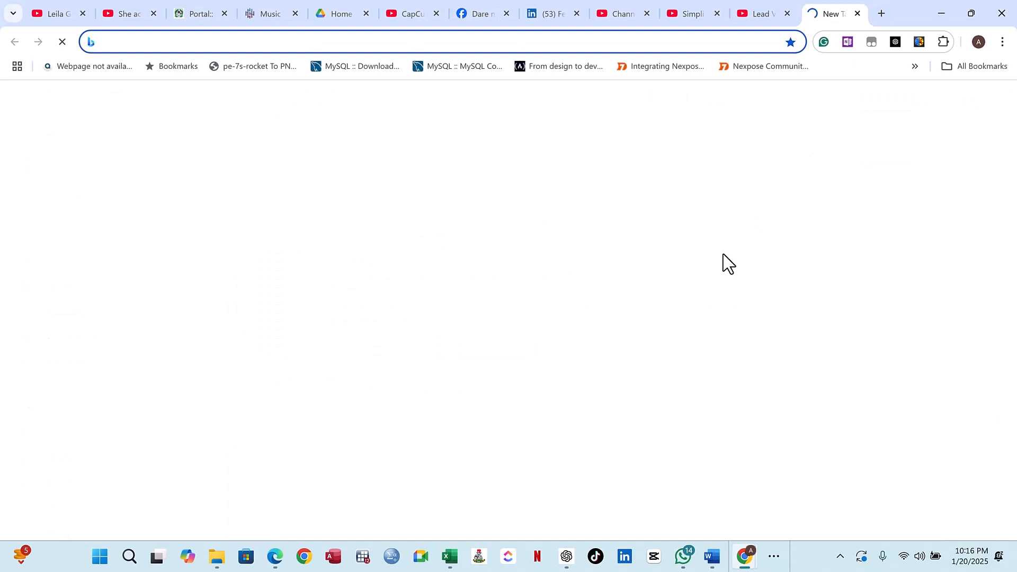
type("ww")
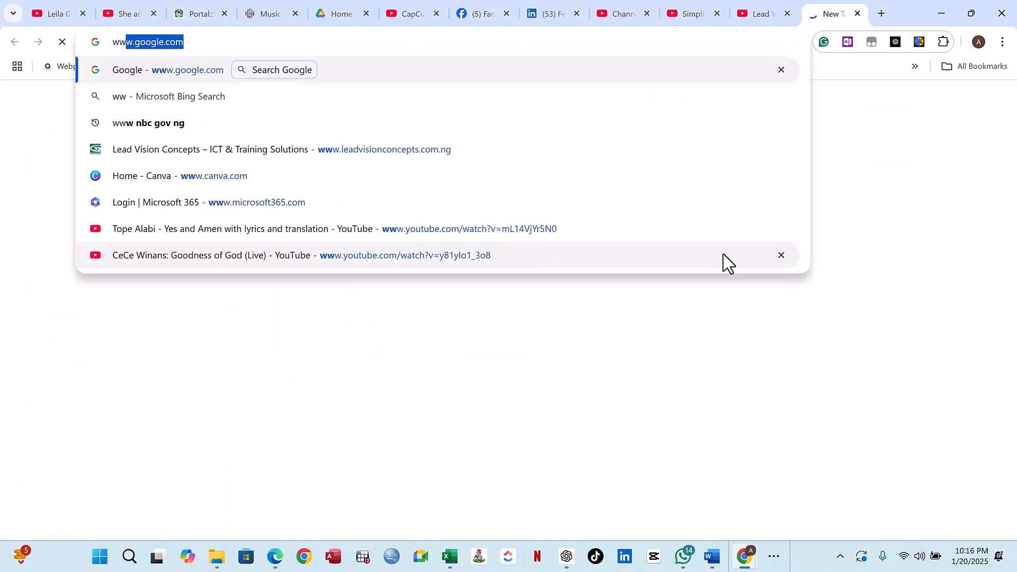
key("Return")
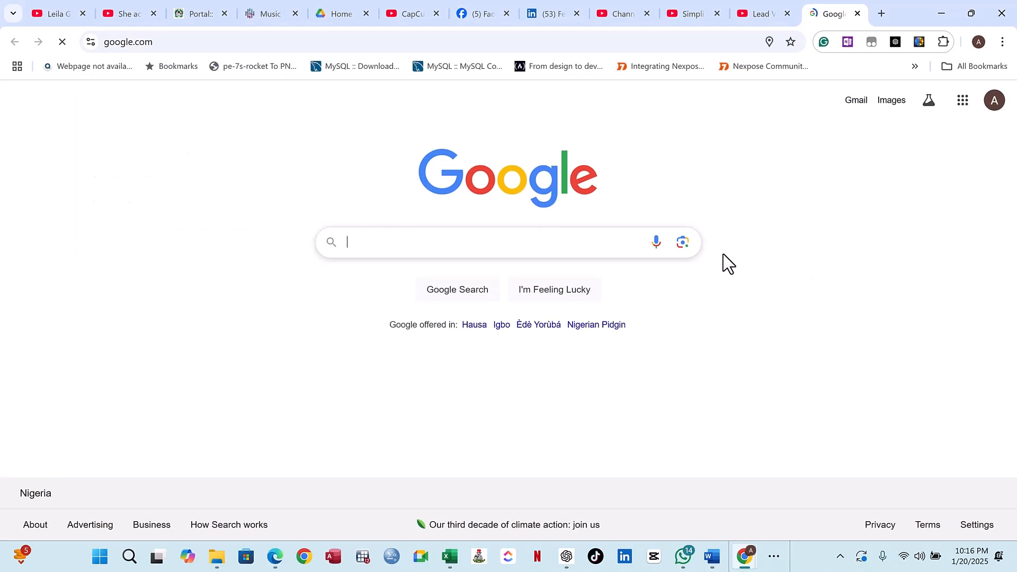
Step: Search Google for "Ms-Word" and open the BYJU'S article on what MS Word is
type("Ms")
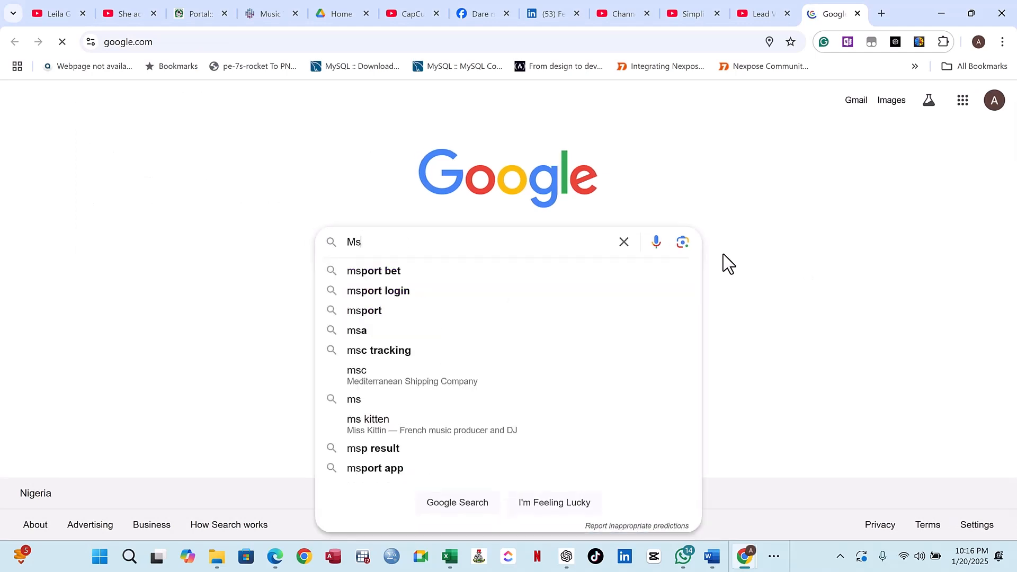
type("-Word")
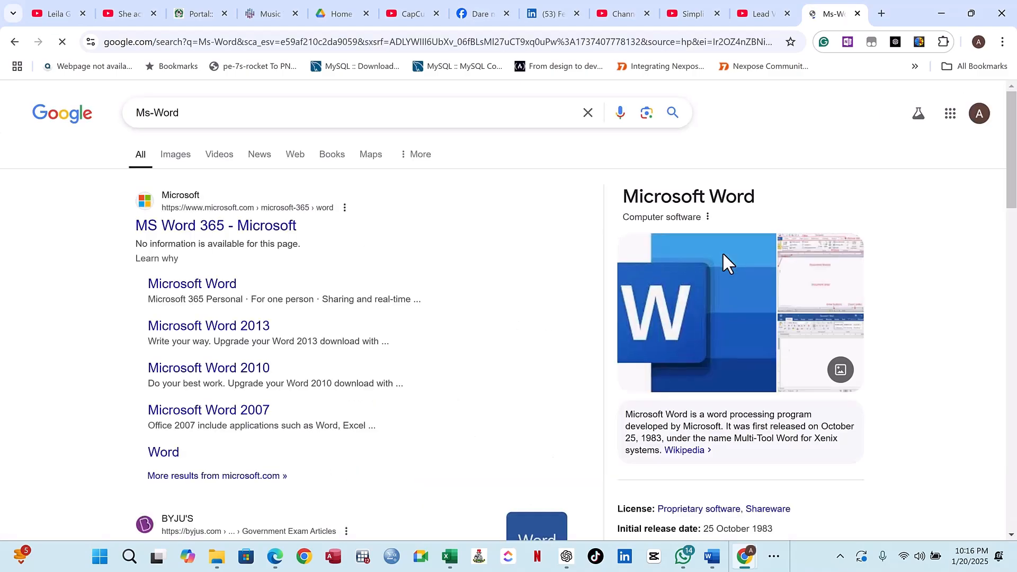
scroll(574, 289, "down", 3)
scroll(357, 331, "down", 7)
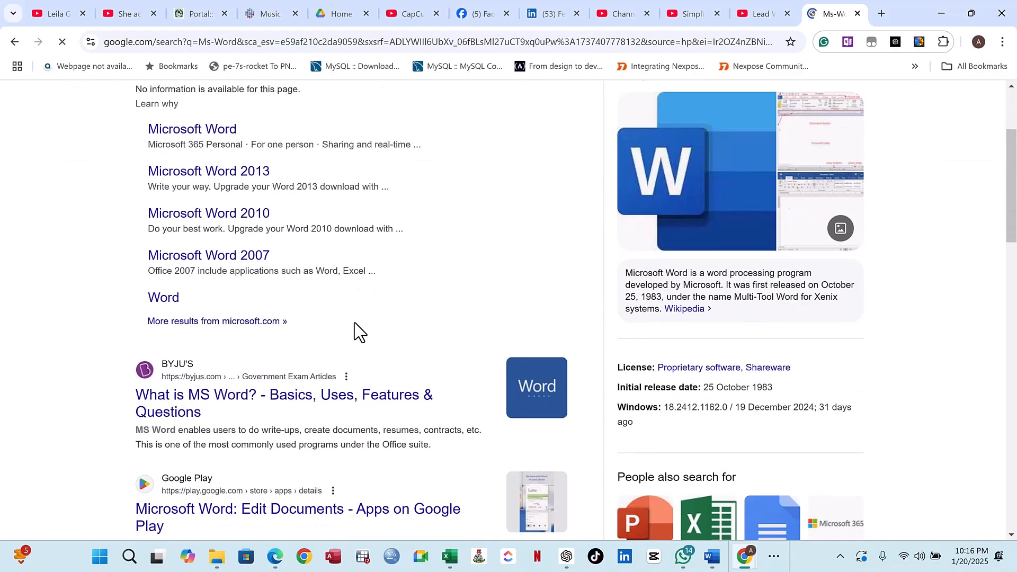
scroll(354, 322, "down", 14)
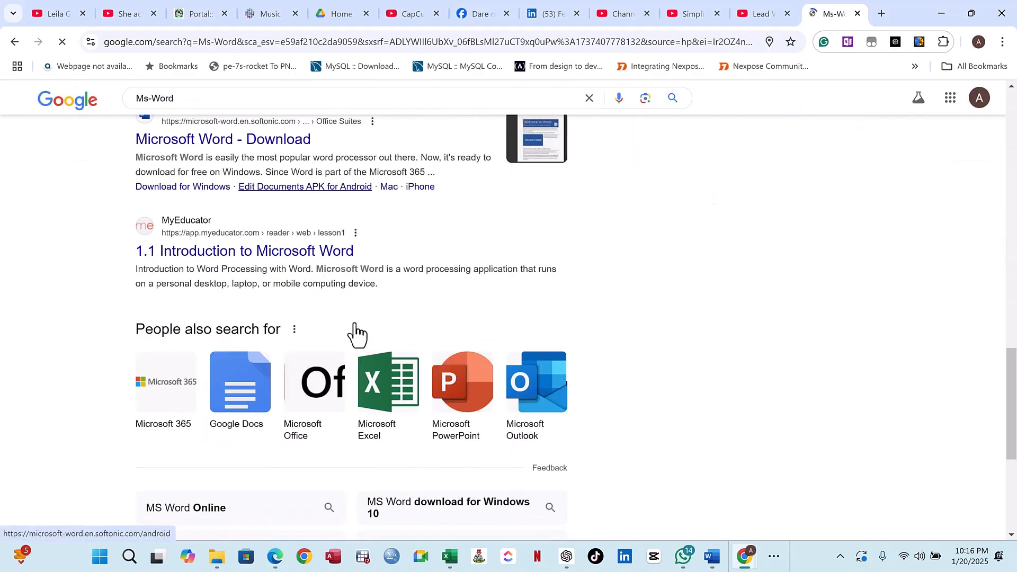
scroll(354, 323, "up", 18)
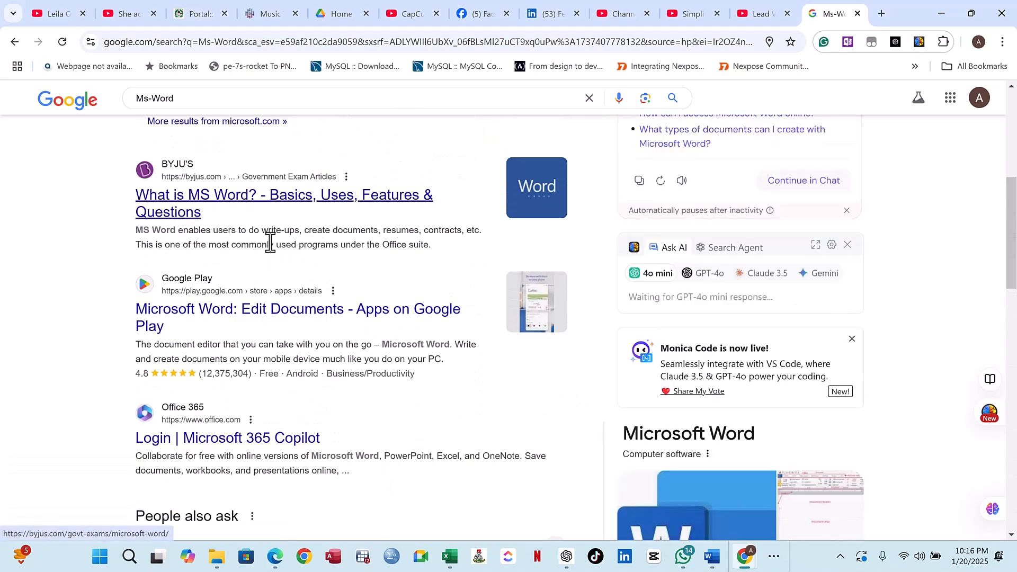
left_click(193, 209)
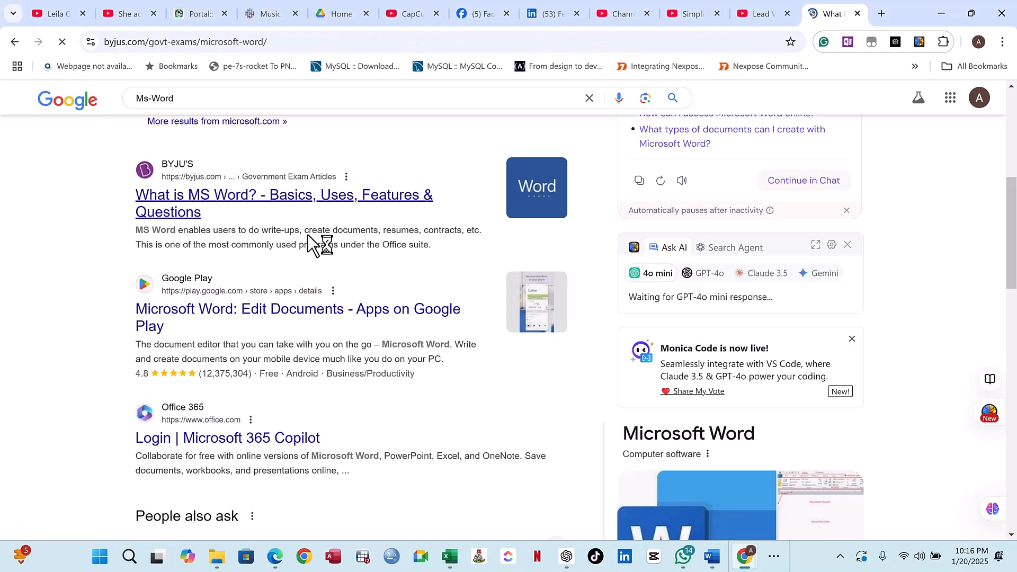
Step: Copy the three paragraphs under the heading "An Introduction to MS Word" in the article
scroll(400, 312, "down", 4)
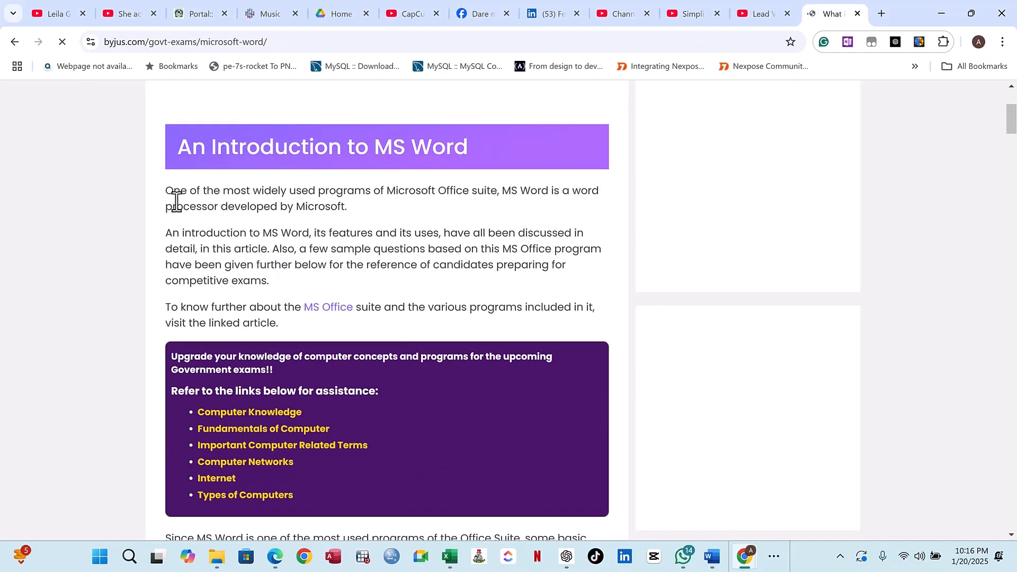
left_click_drag(167, 191, 345, 331)
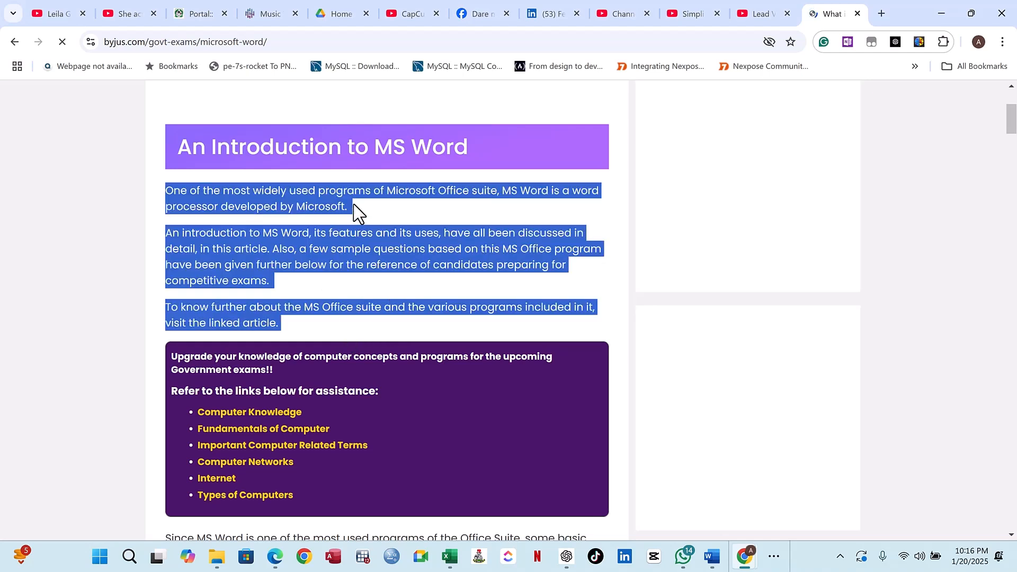
right_click(401, 202)
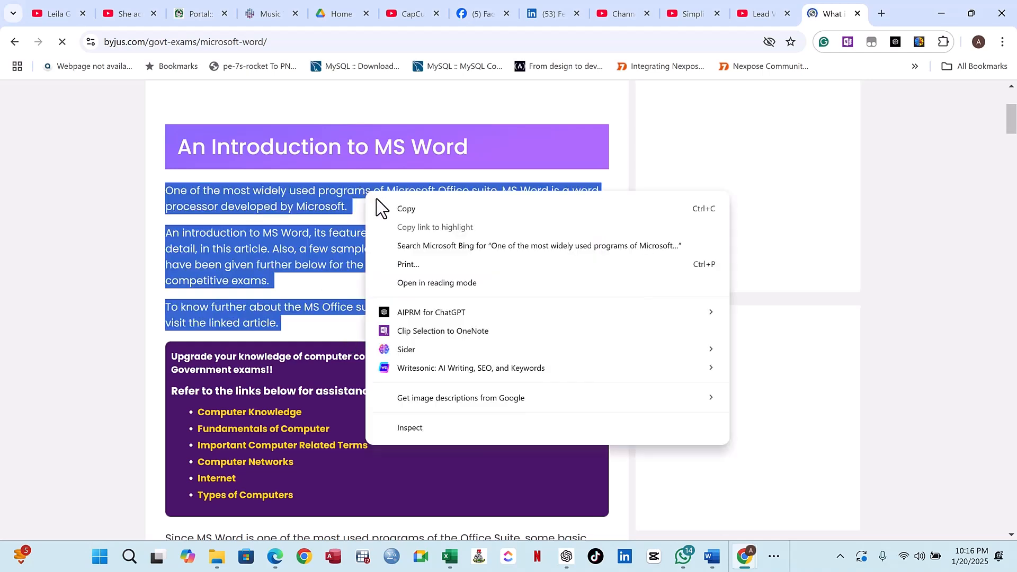
left_click(410, 209)
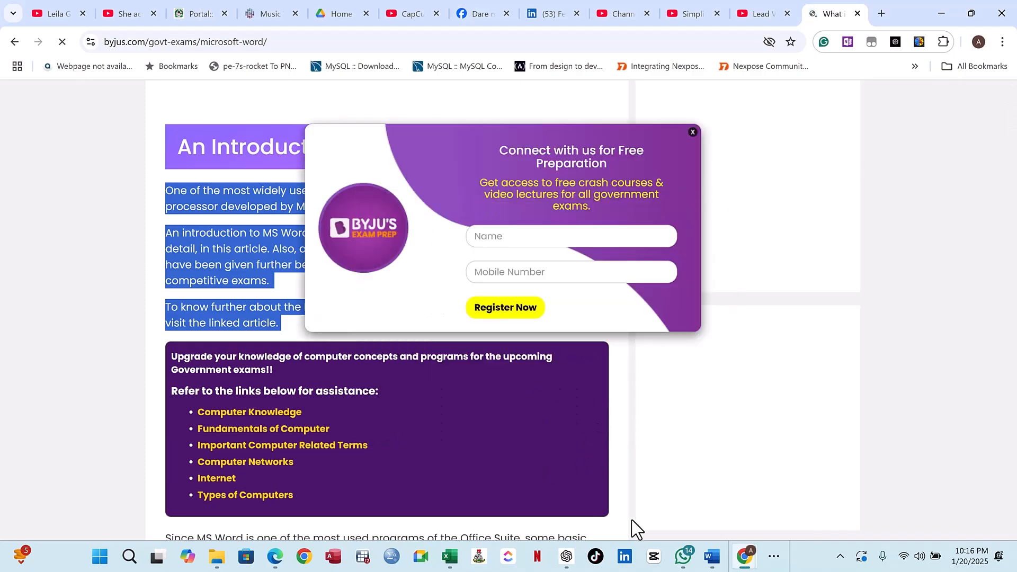
Step: Switch back to the Key Formatting Options document in Word and paste the copied paragraphs below the last sample paragraph
mouse_move(711, 556)
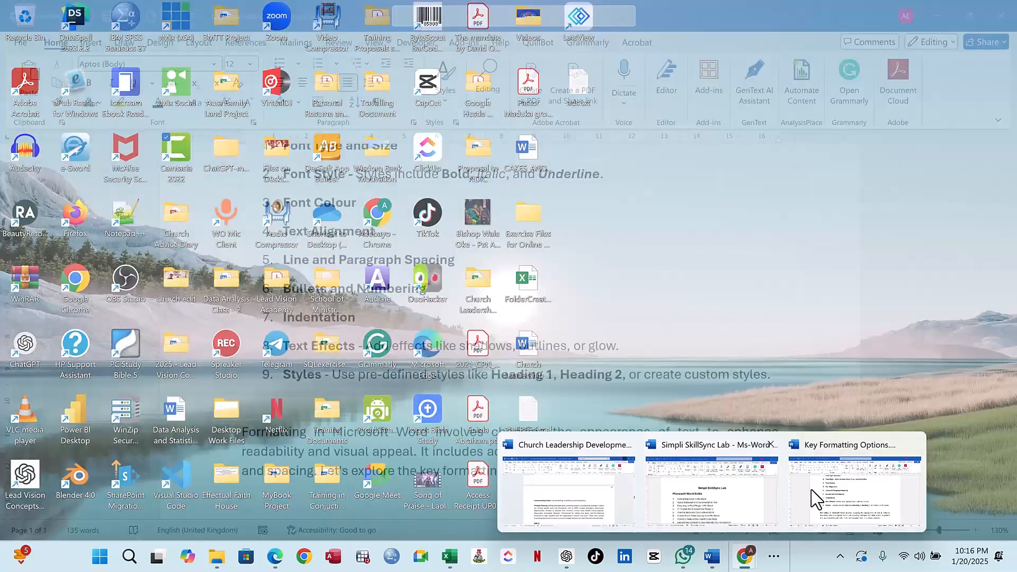
left_click(816, 498)
type("Formatting in Microsoft Word involves changing the appearance of text to enhance readability and visual appeal. It includes adjusting font type, size, style, colour, alignment, and spacing. Let's explore the key formatting options with a practical example.")
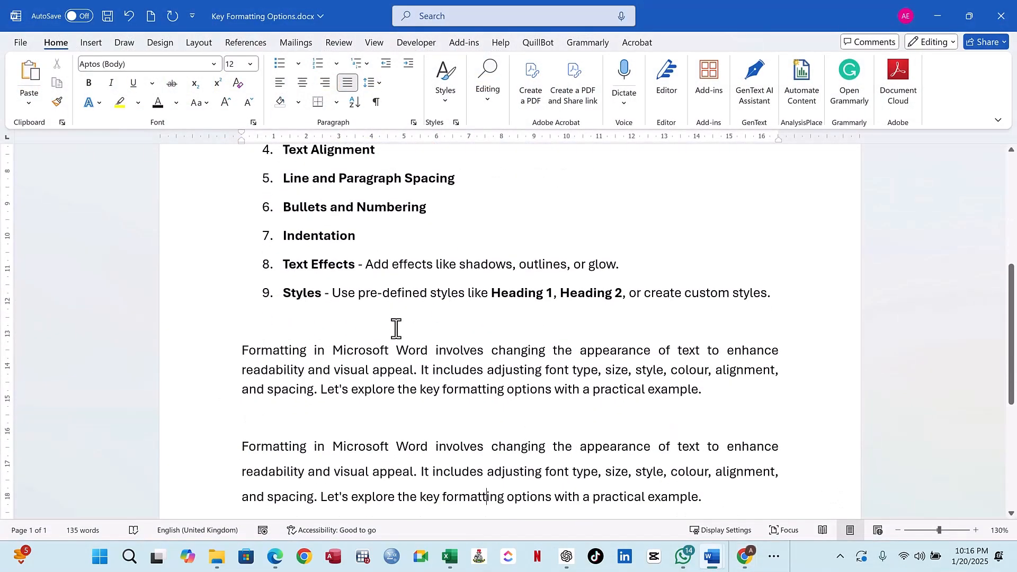
scroll(396, 328, "down", 5)
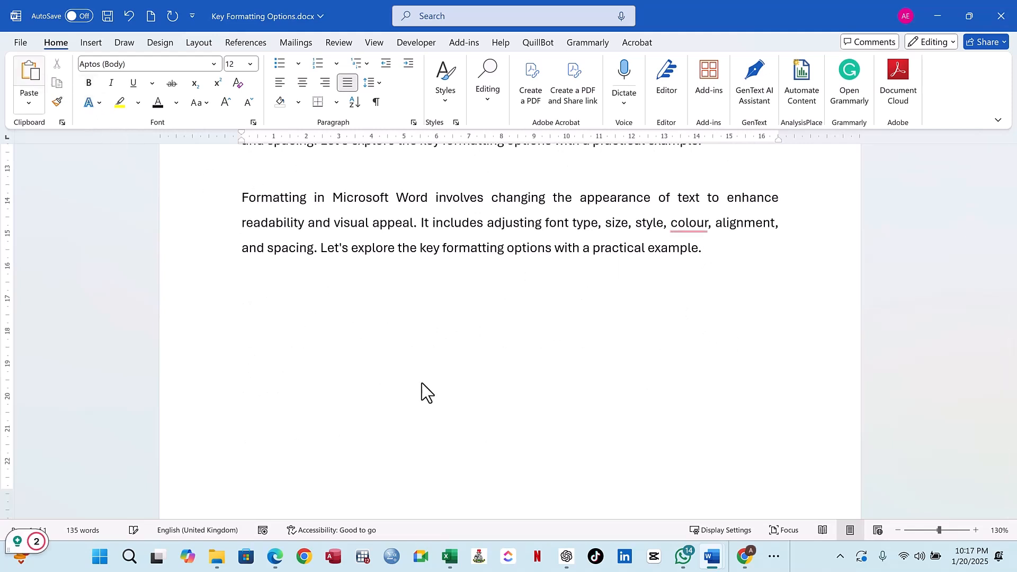
type("One of the most widely used programs of Microsoft Office suite, MS Word is a word processor developed by Microsoft. An introduction to MS Word, its features and its uses, have all been discussed in detail, in this article. Also, a few sample questions based on this MS Office program have been given further below for the reference of candidates preparing for competitive exams.")
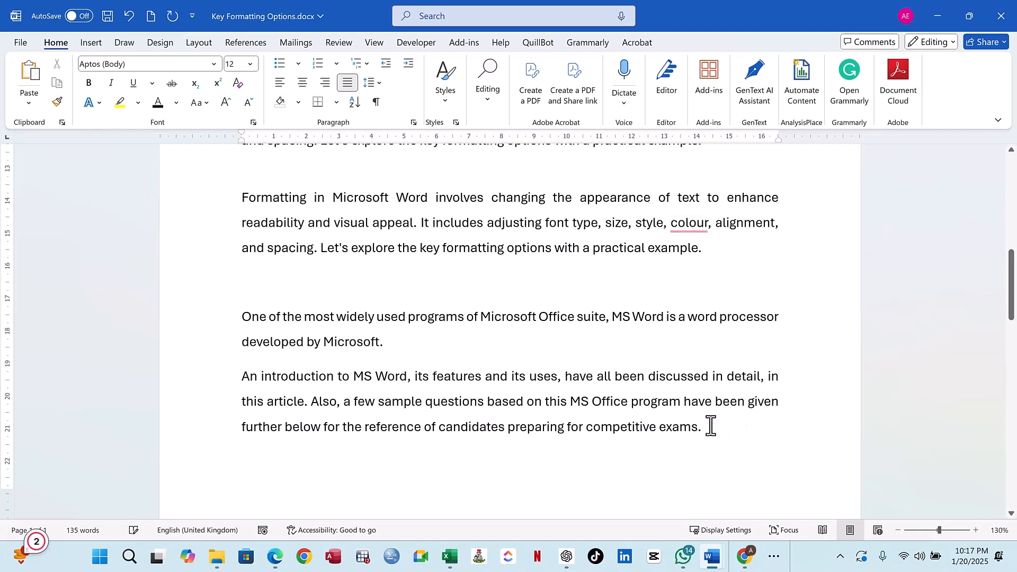
Step: Insert a blank line between the first and second pasted paragraphs, after "developed by Microsoft."
left_click_drag(711, 425, 243, 321)
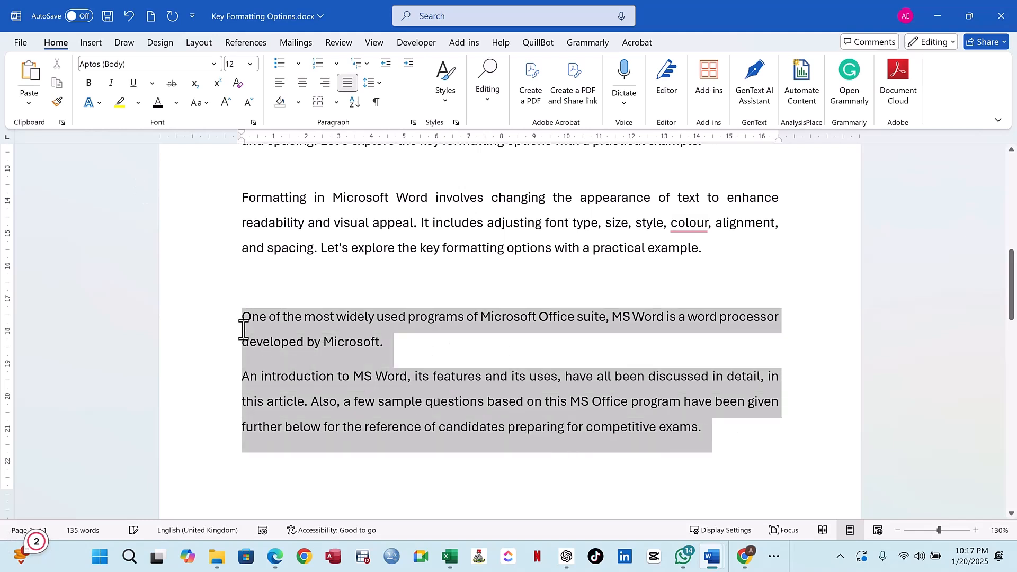
left_click(500, 346)
left_click_drag(712, 428, 387, 339)
left_click(337, 354)
left_click(388, 355)
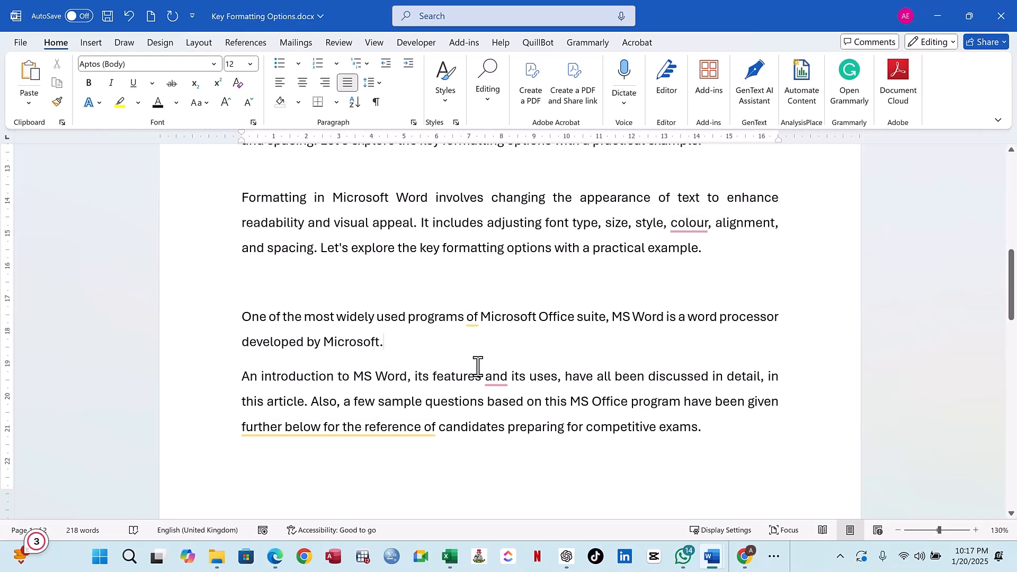
key("Return")
scroll(423, 344, "down", 1)
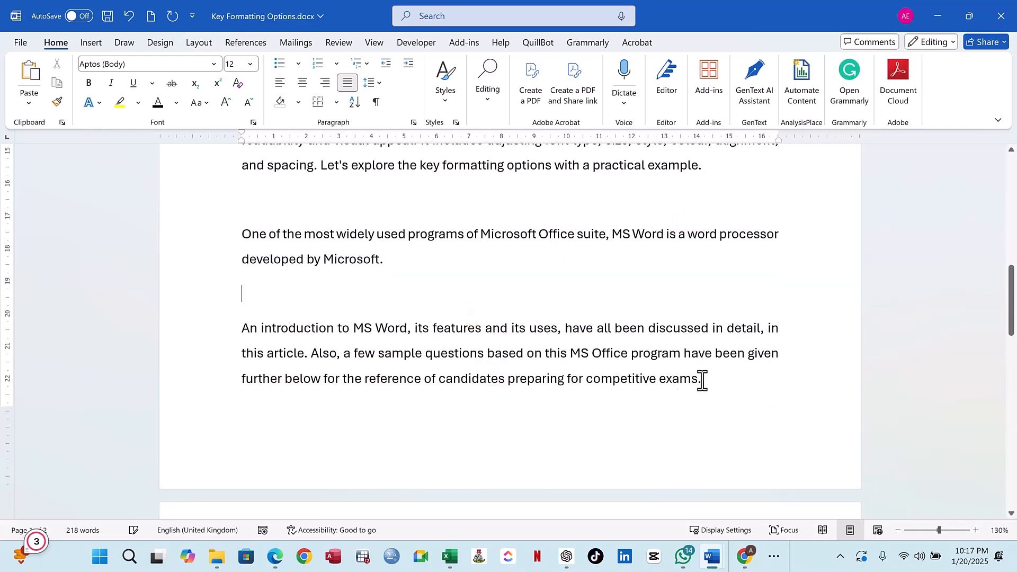
Step: Remove the space after paragraph from the first two pasted paragraphs and the blank line between them
left_click_drag(700, 379, 249, 245)
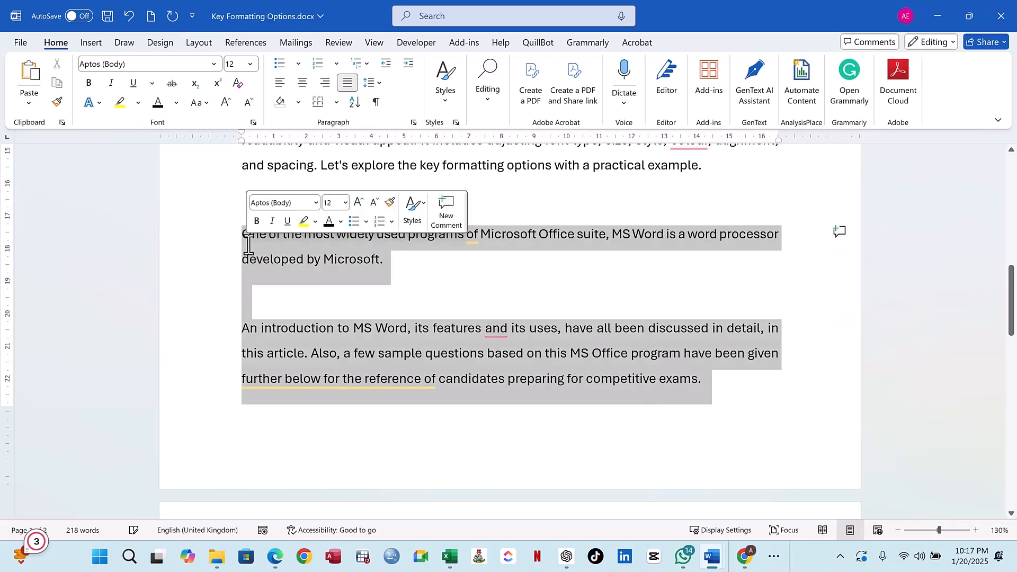
left_click(375, 83)
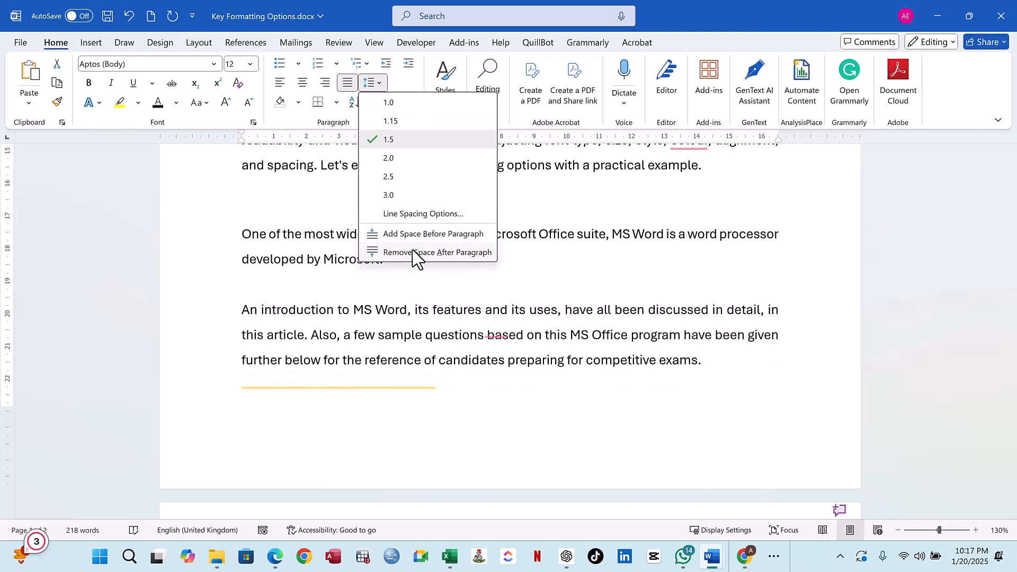
left_click(421, 251)
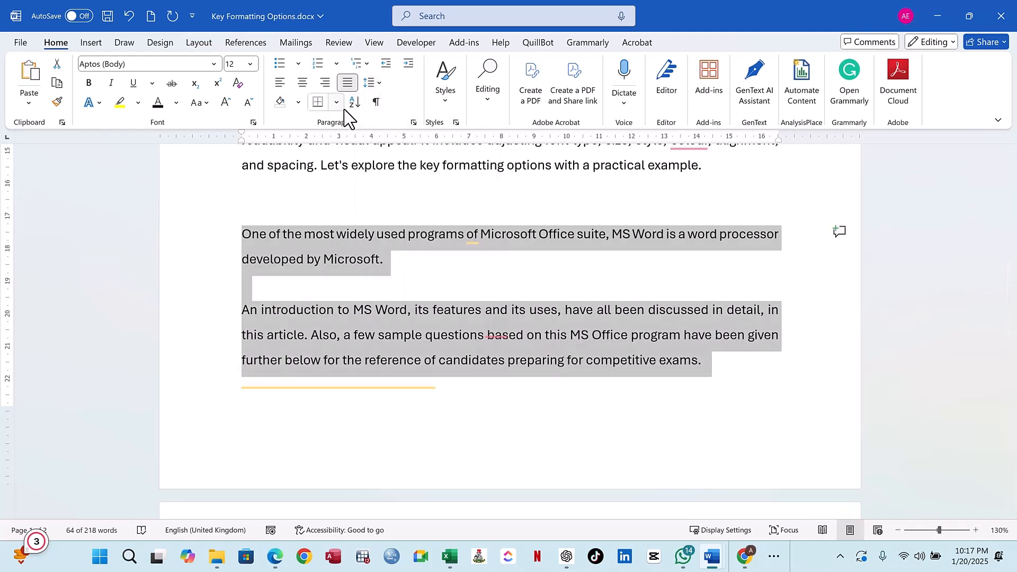
Step: Add space before the first two pasted paragraphs, and remove that space again
left_click(374, 86)
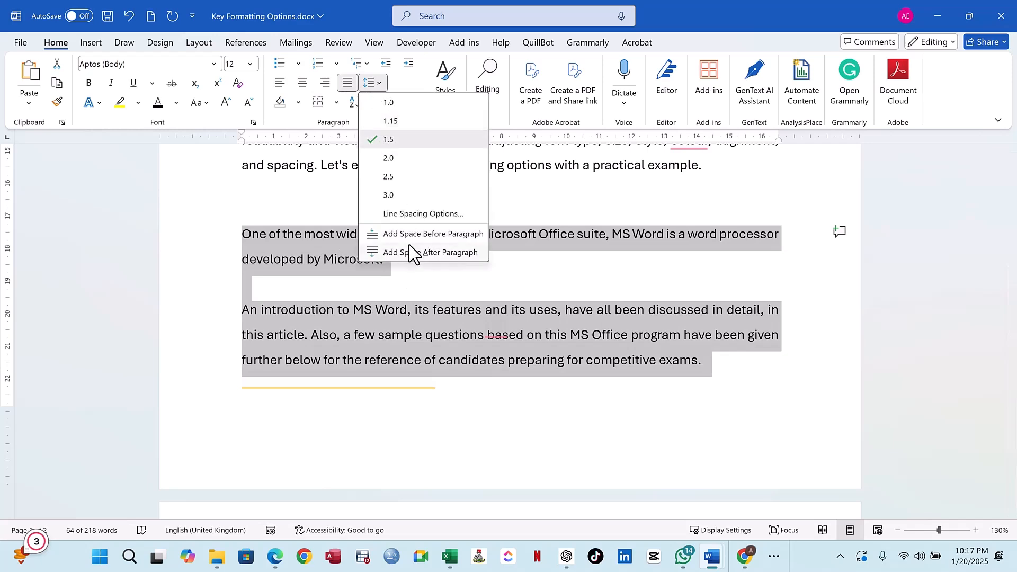
left_click(416, 234)
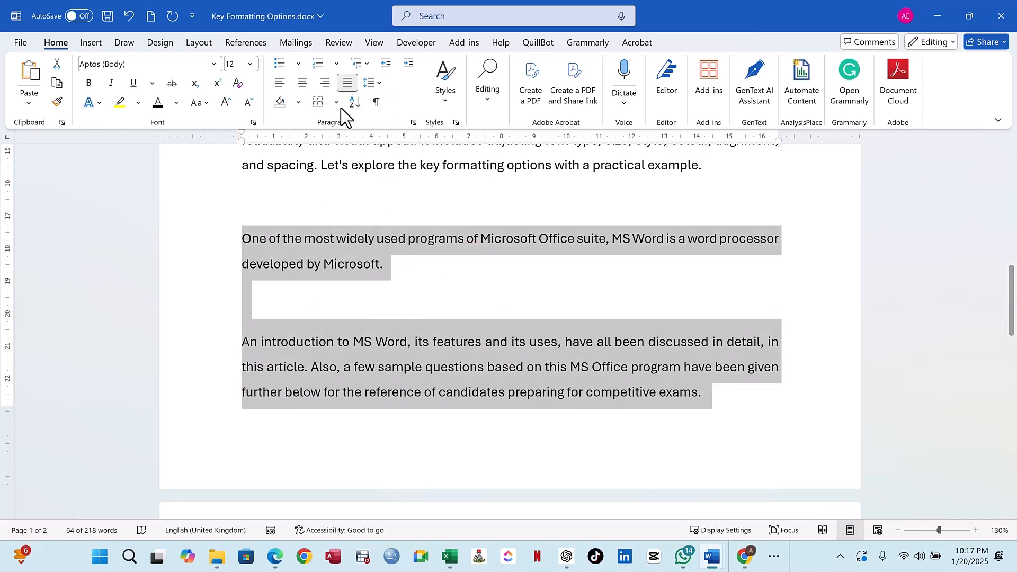
left_click(374, 86)
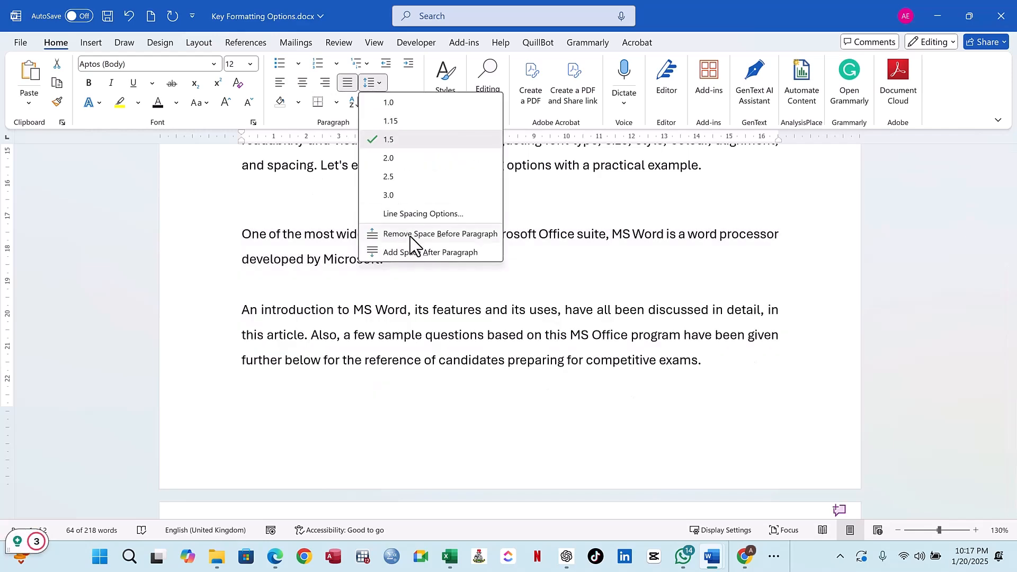
left_click(412, 235)
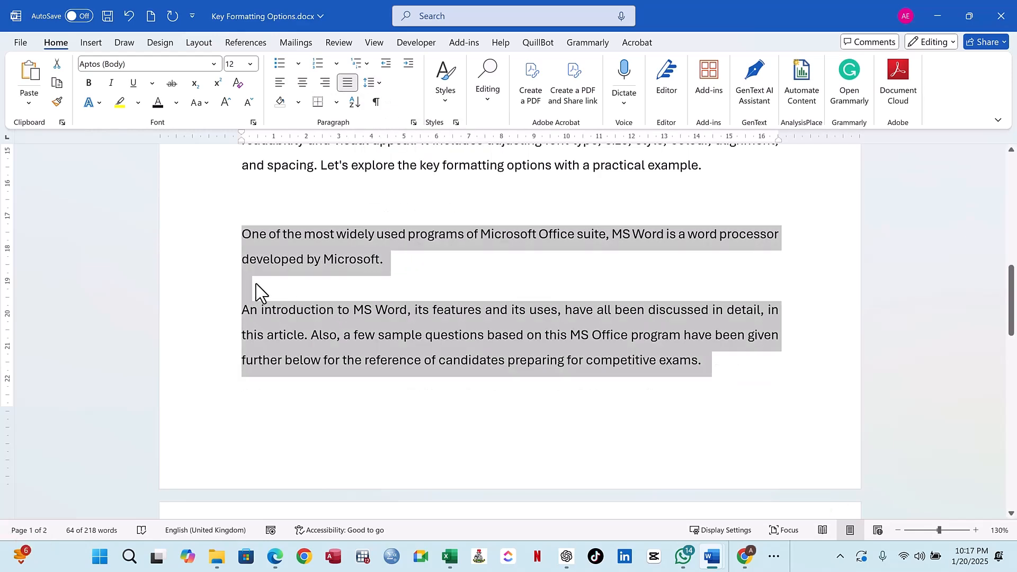
Step: Set the first two pasted paragraphs' line spacing to 1.15 and insert a blank line before the paragraph starting "To know further"
left_click(249, 291)
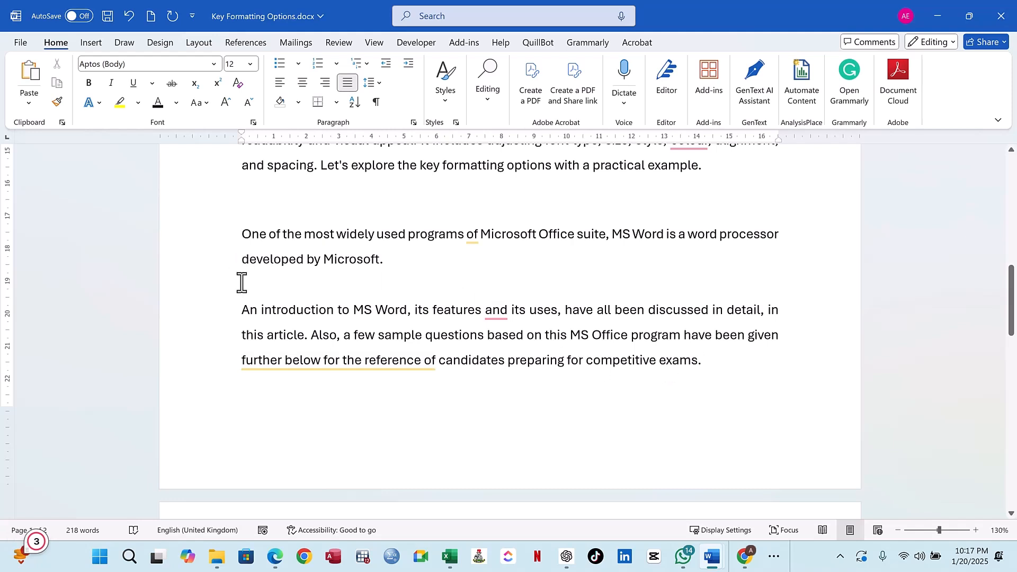
left_click_drag(710, 359, 250, 241)
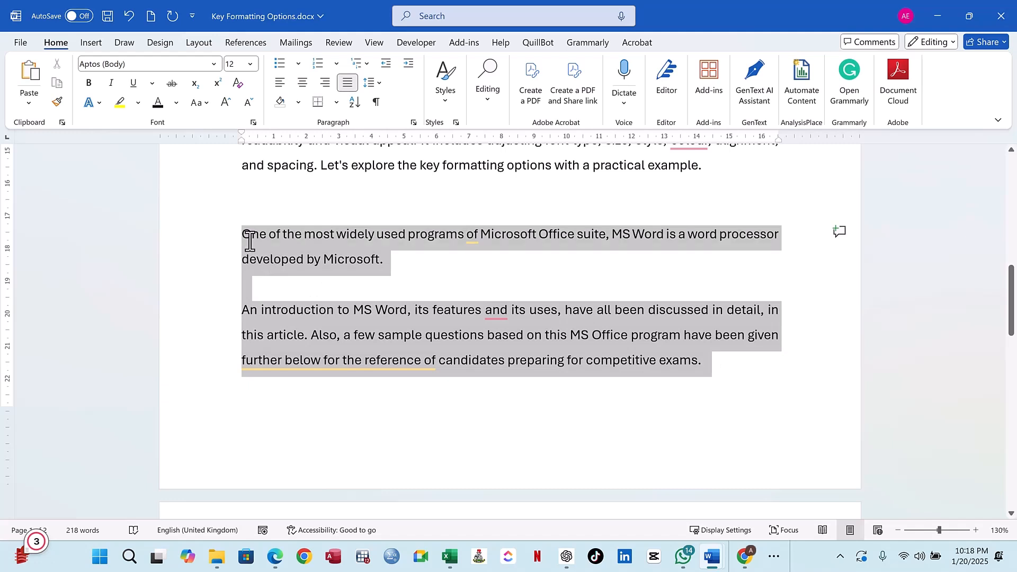
left_click(380, 84)
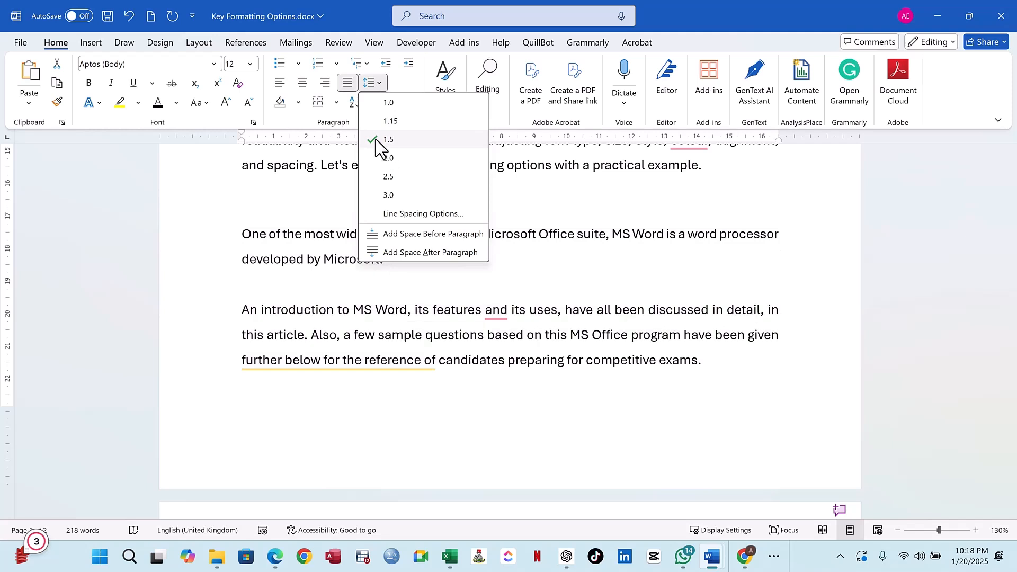
left_click(402, 123)
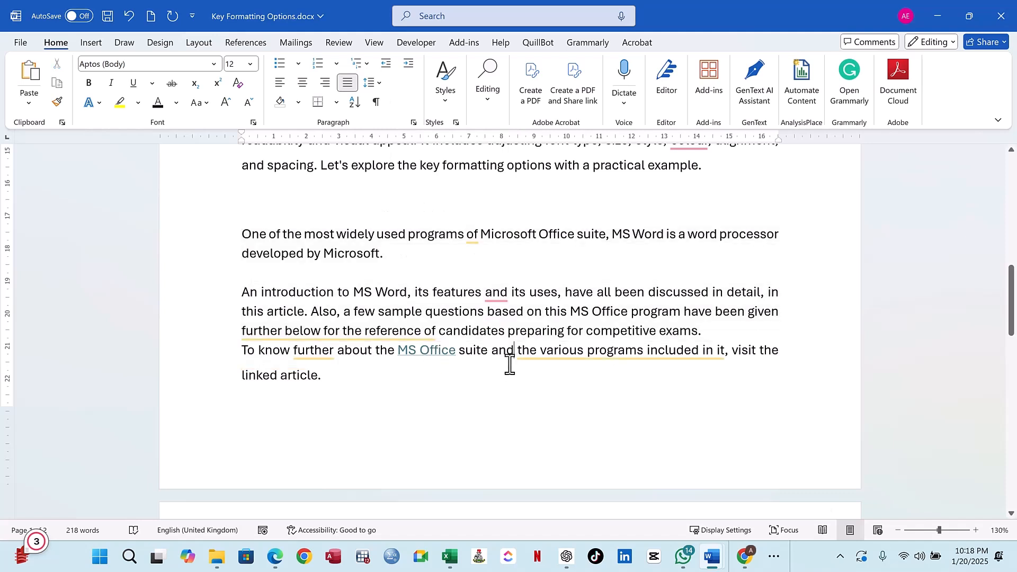
left_click(726, 329)
key("Return")
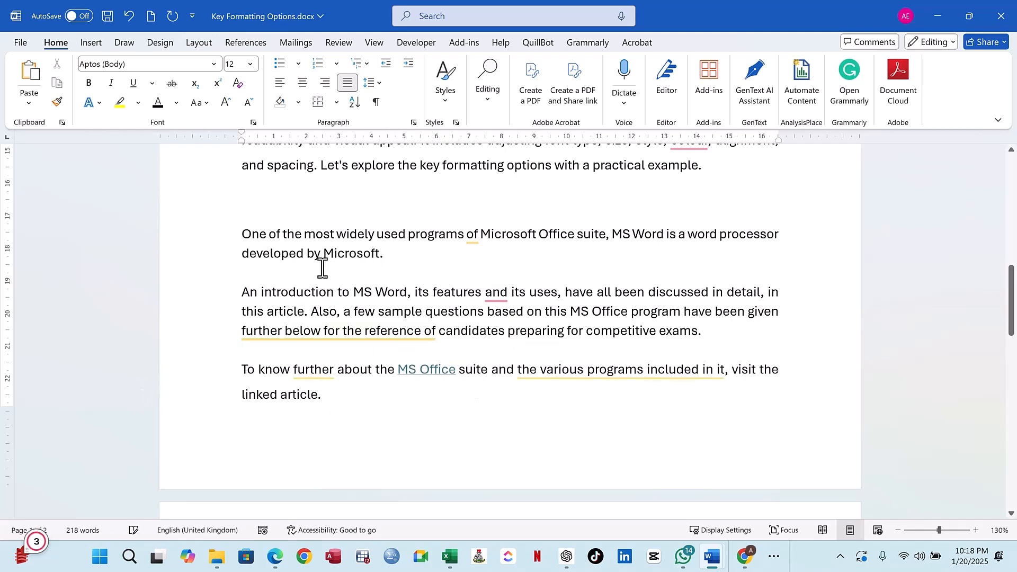
Step: Examine the line and paragraph spacing options for the three pasted paragraphs
left_click_drag(248, 234, 464, 394)
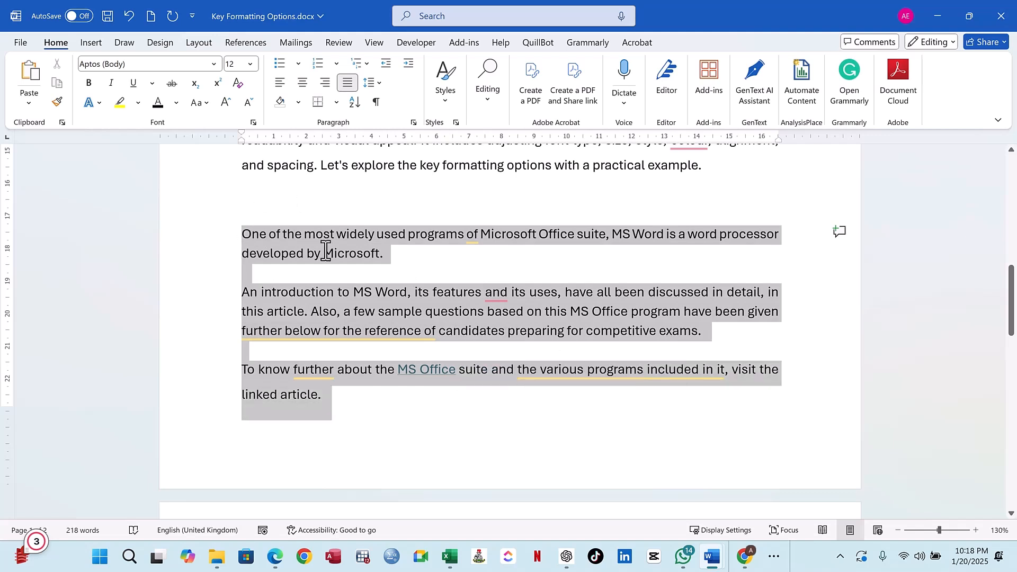
left_click(373, 83)
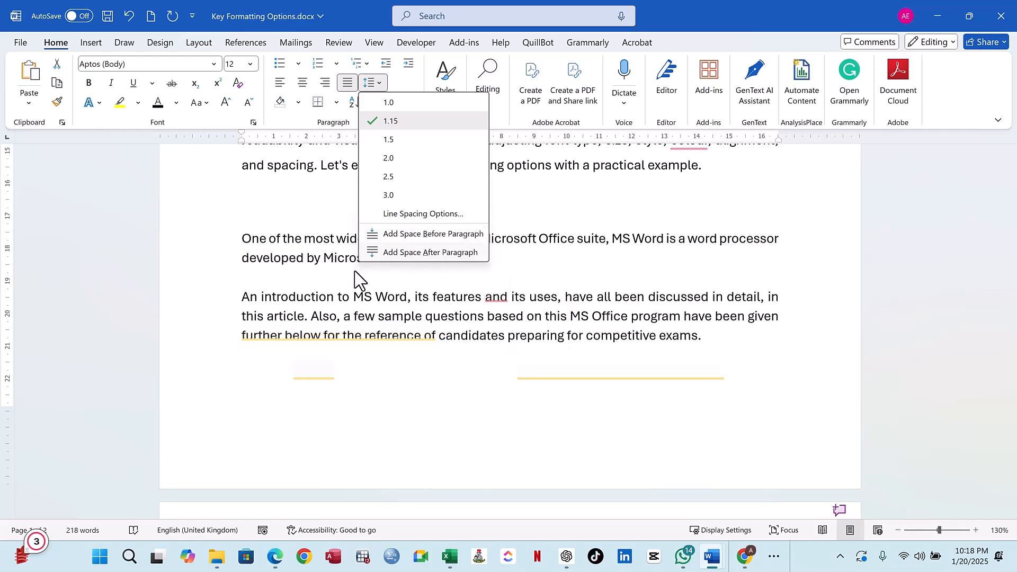
left_click(475, 340)
Step: Add the lines "Ordered List" and "Unordered List" at the start of the second page
scroll(477, 334, "up", 5)
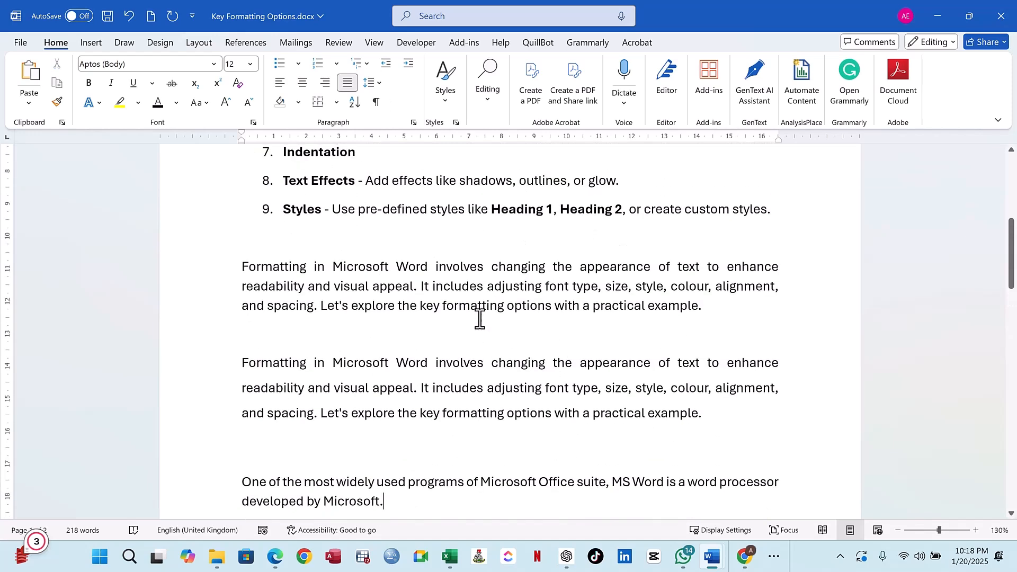
scroll(480, 319, "up", 3)
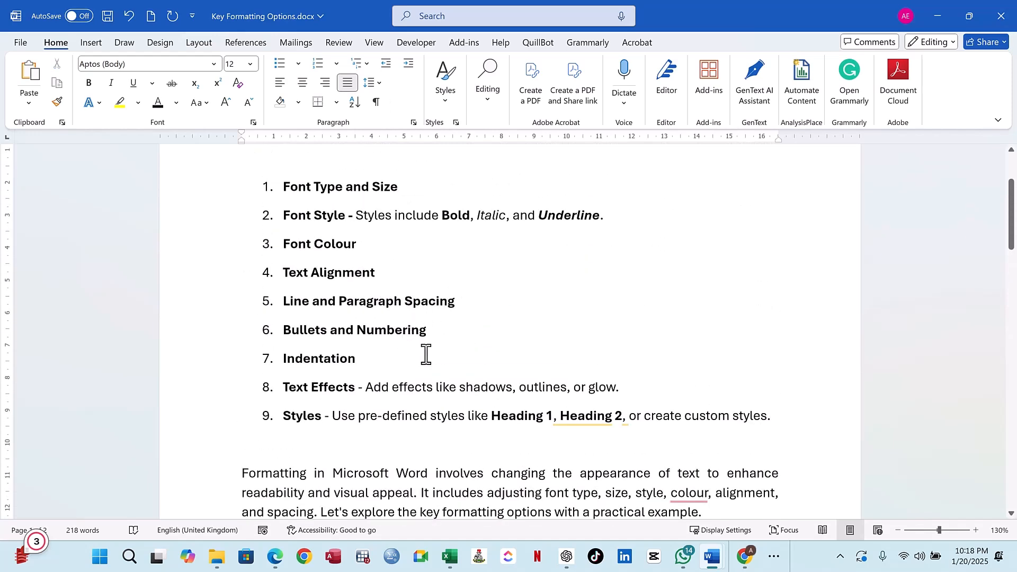
scroll(418, 347, "down", 1)
scroll(425, 328, "down", 10)
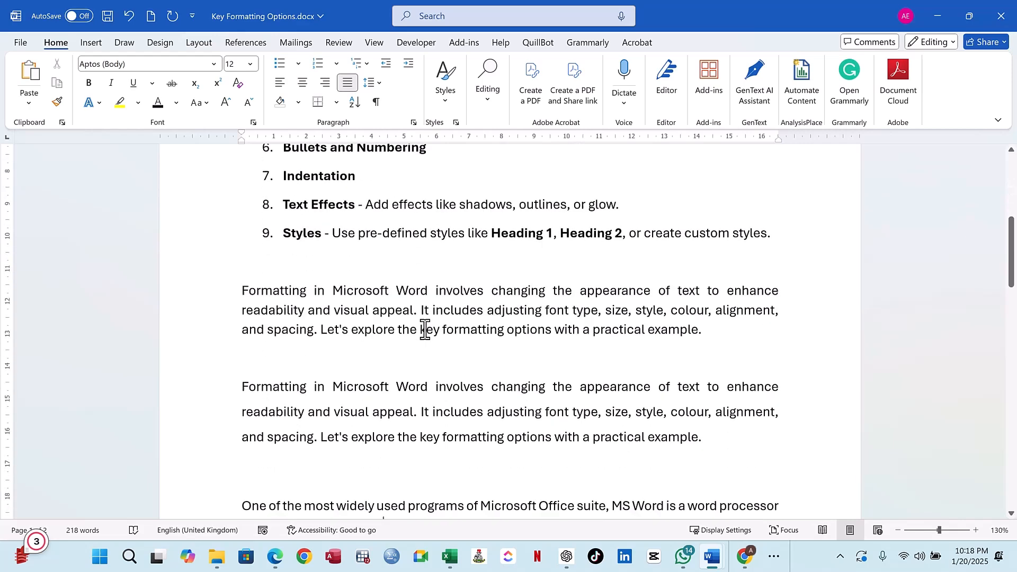
scroll(325, 368, "down", 3)
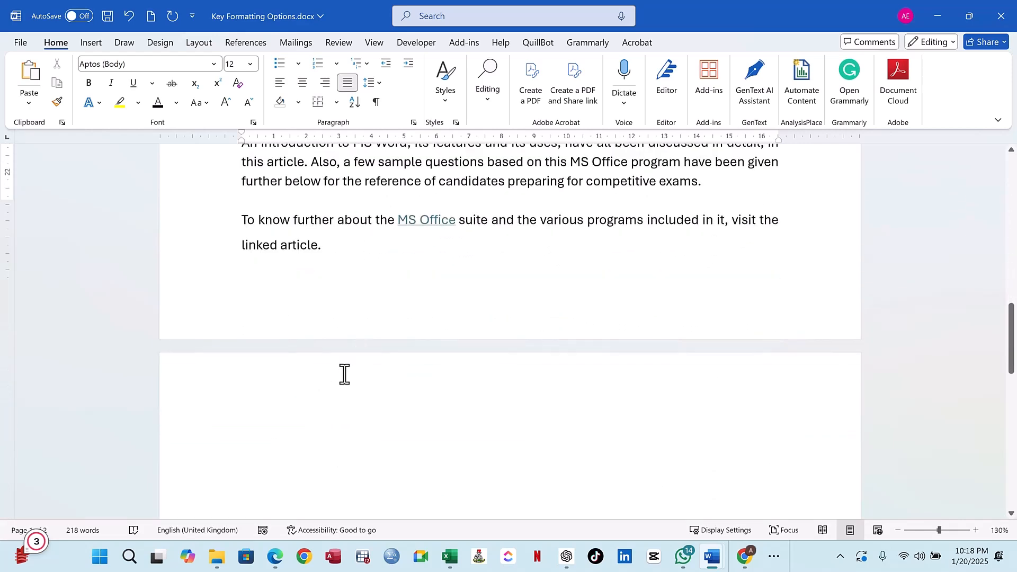
left_click(321, 359)
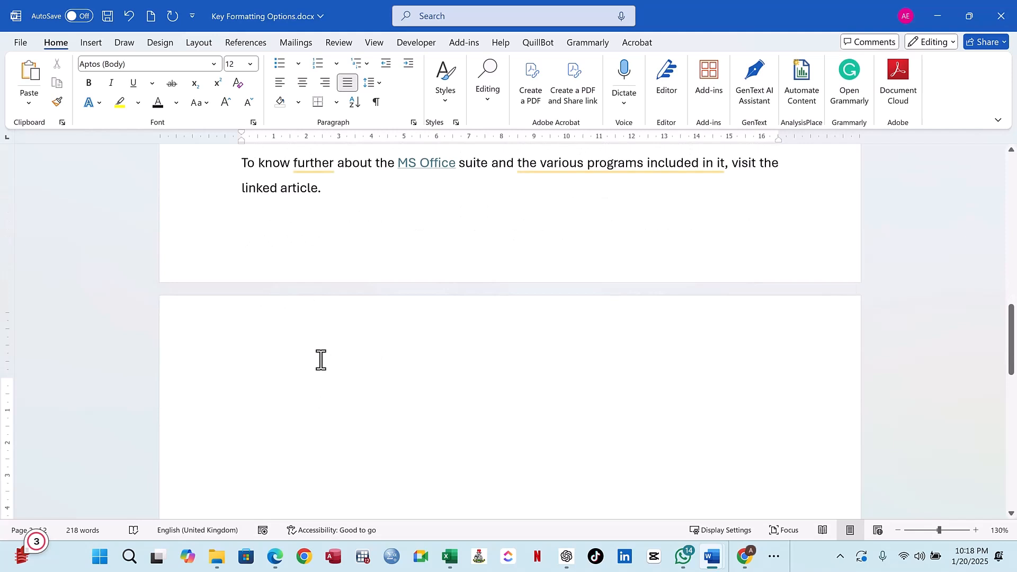
type("Ordered")
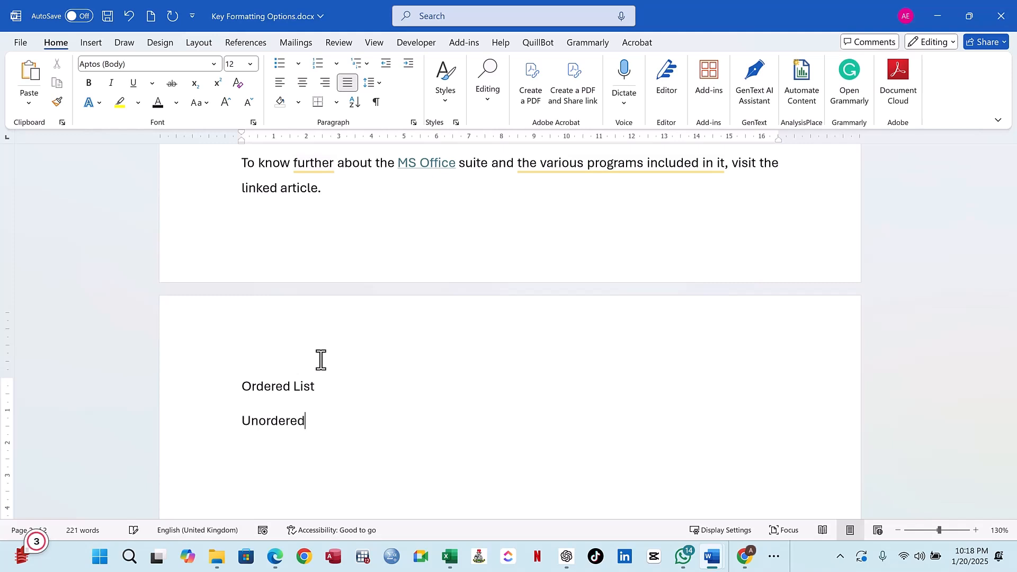
type("List")
Step: Enter Rice, Bean, Yam and Potato on separate lines below "Unordered List" and format them as a bulleted list
scroll(333, 424, "down", 2)
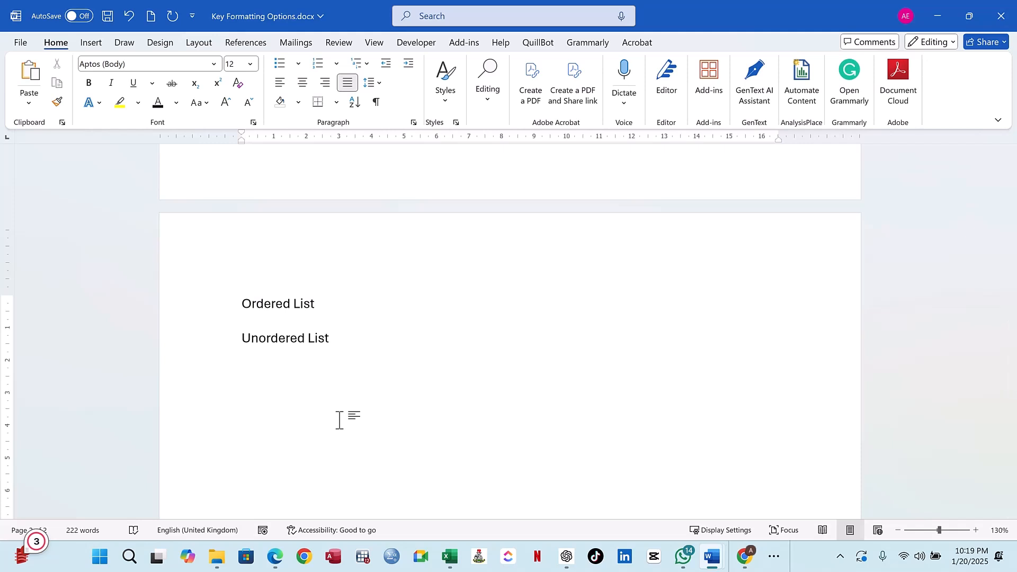
type("Rice")
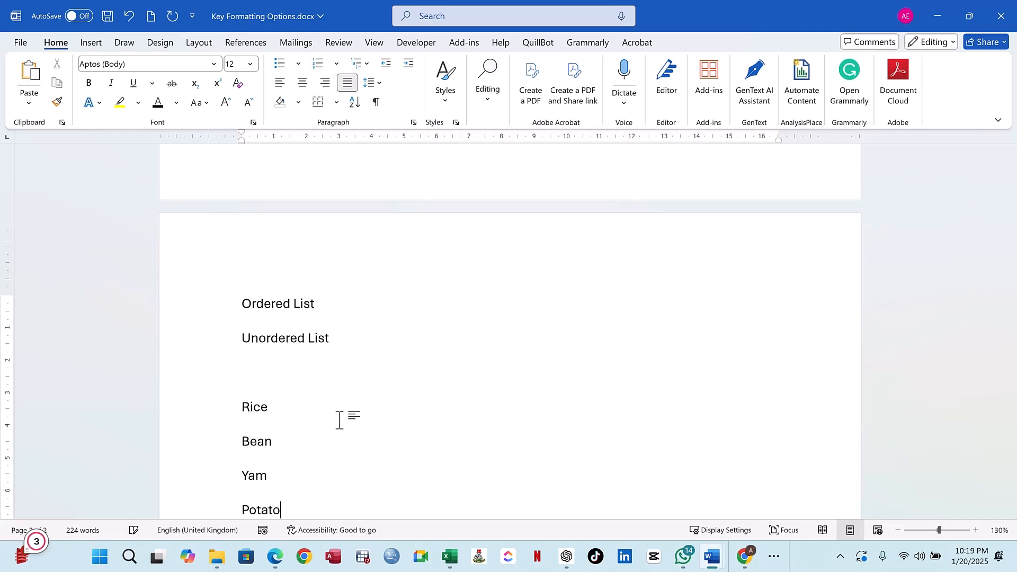
scroll(339, 420, "down", 2)
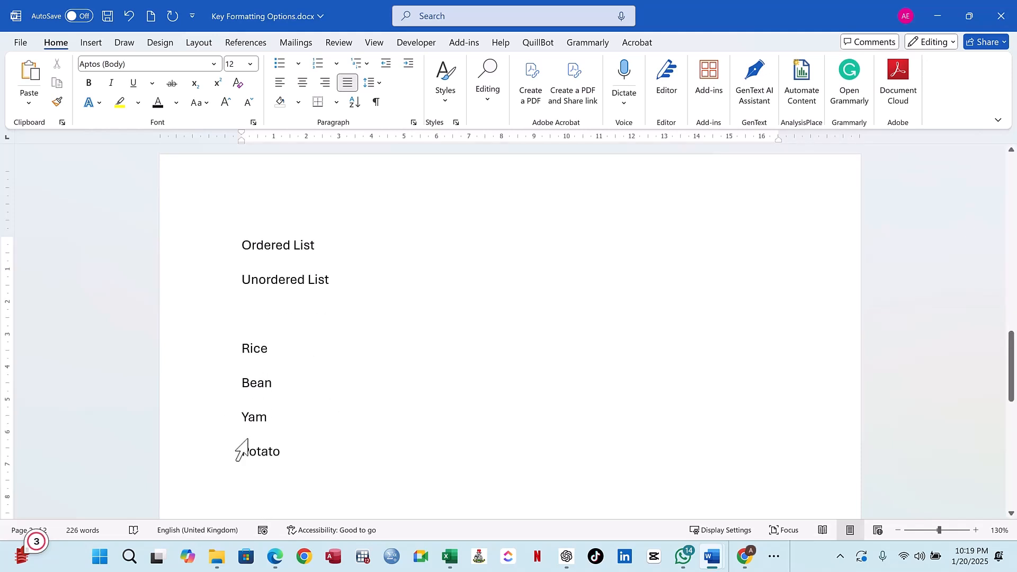
left_click_drag(288, 454, 238, 348)
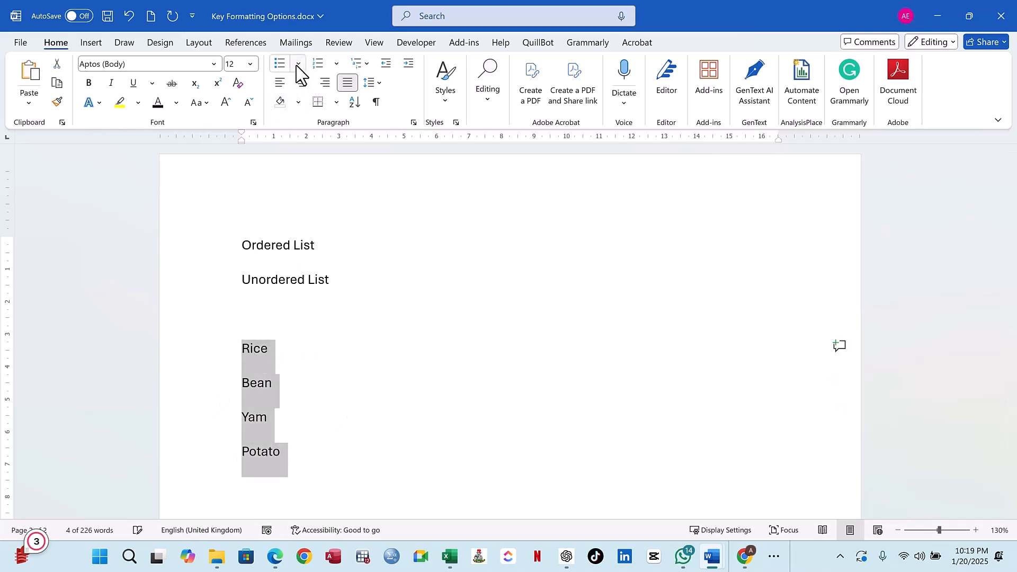
left_click(279, 67)
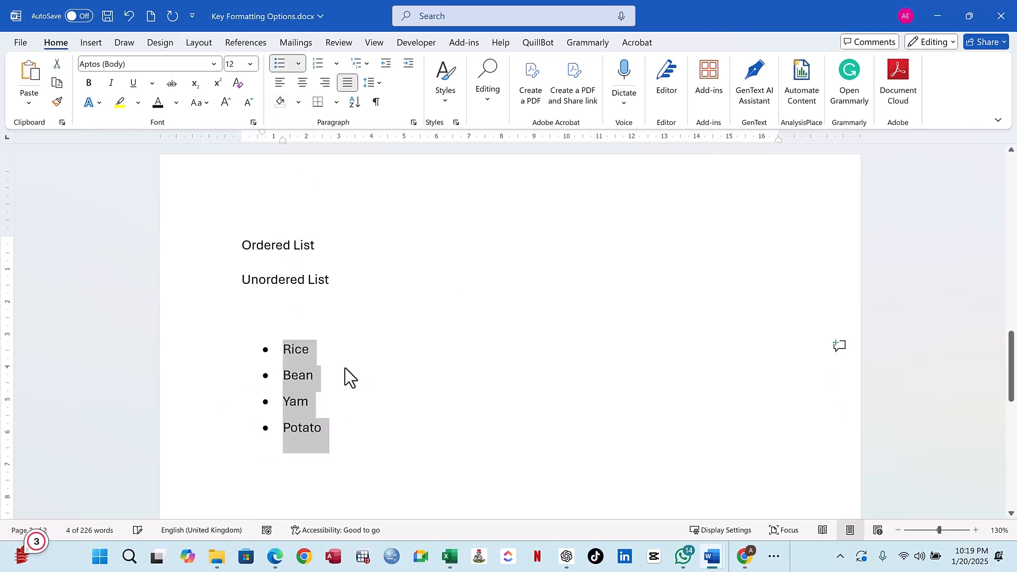
Step: Make the "Unordered List" line bold
left_click_drag(335, 283, 263, 280)
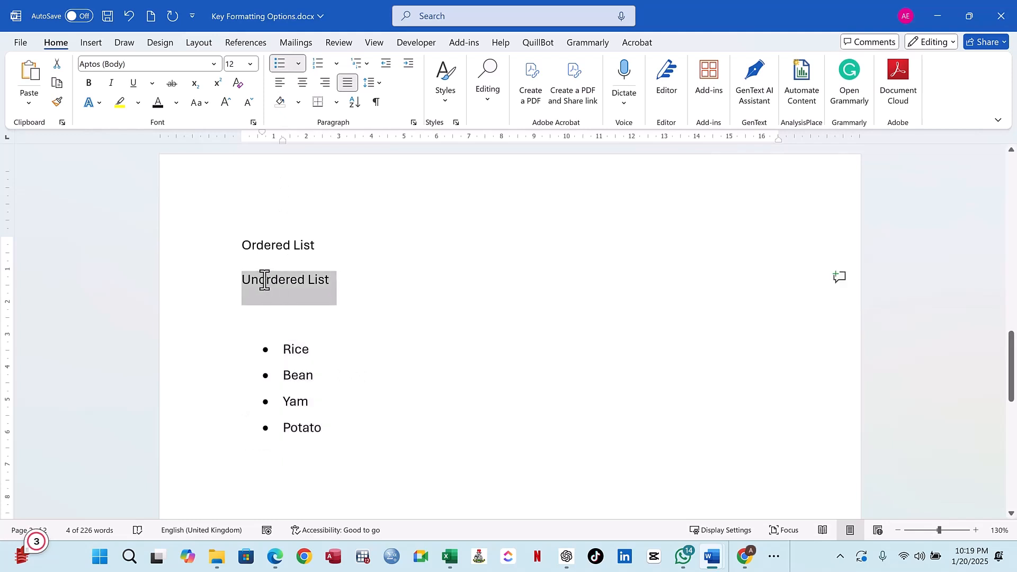
left_click(271, 256)
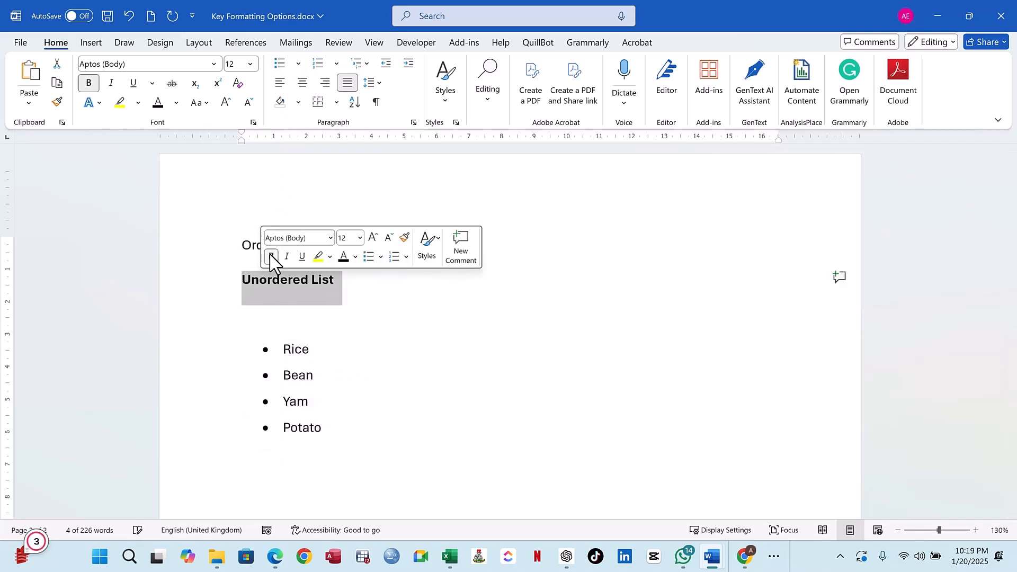
left_click(348, 356)
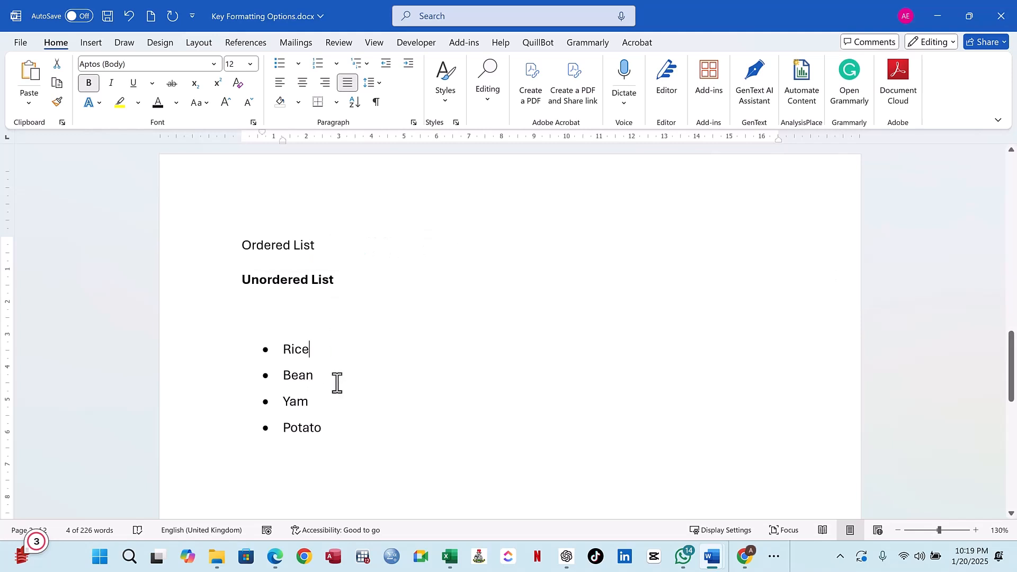
Step: Replace the four bulleted foods with plain lines "Wake up", "Brush your Teeth", "Take Bath", "Wear Your Cloths" and "Go to Work"
left_click_drag(333, 430, 280, 354)
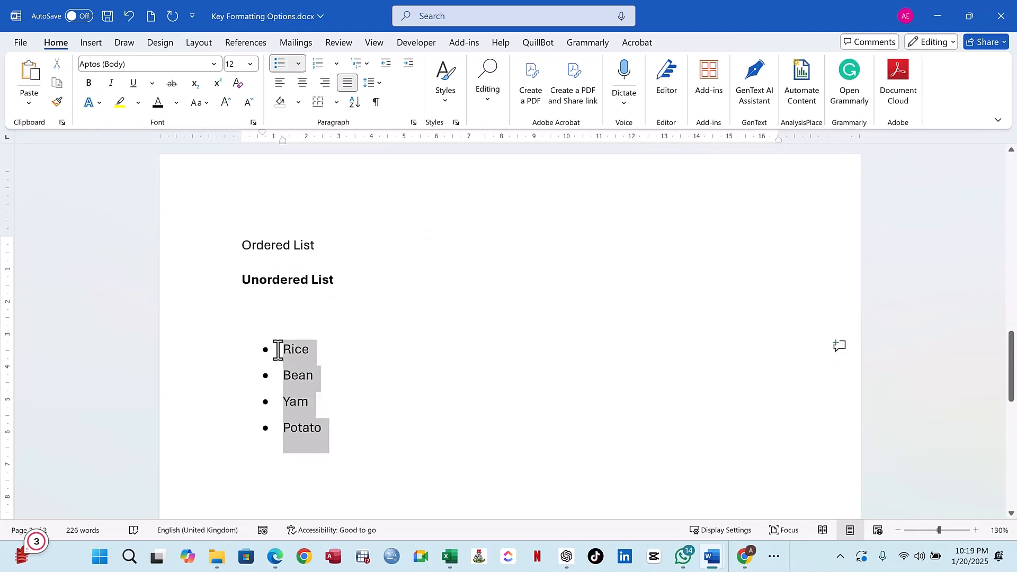
left_click(339, 377)
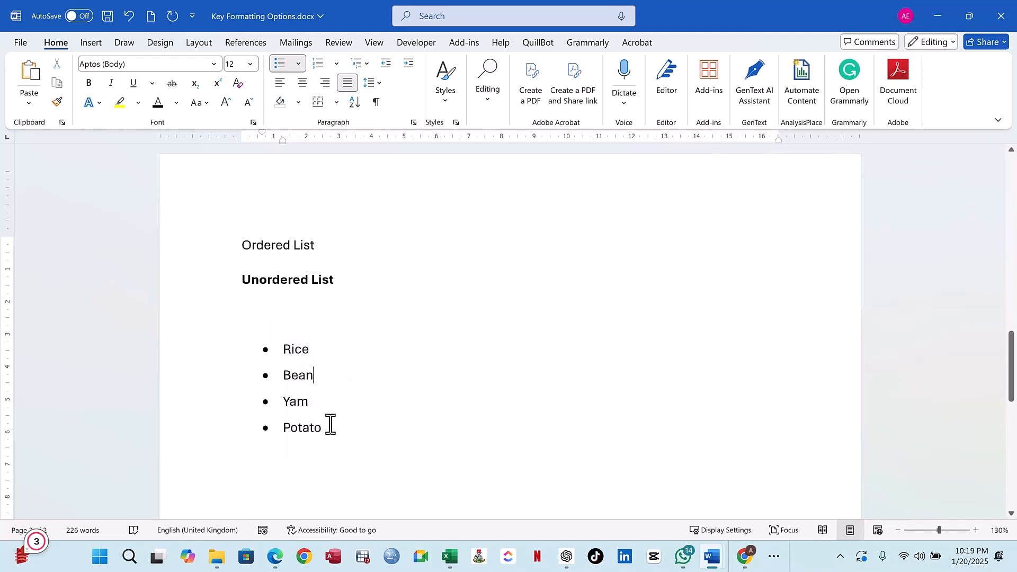
left_click_drag(331, 425, 284, 345)
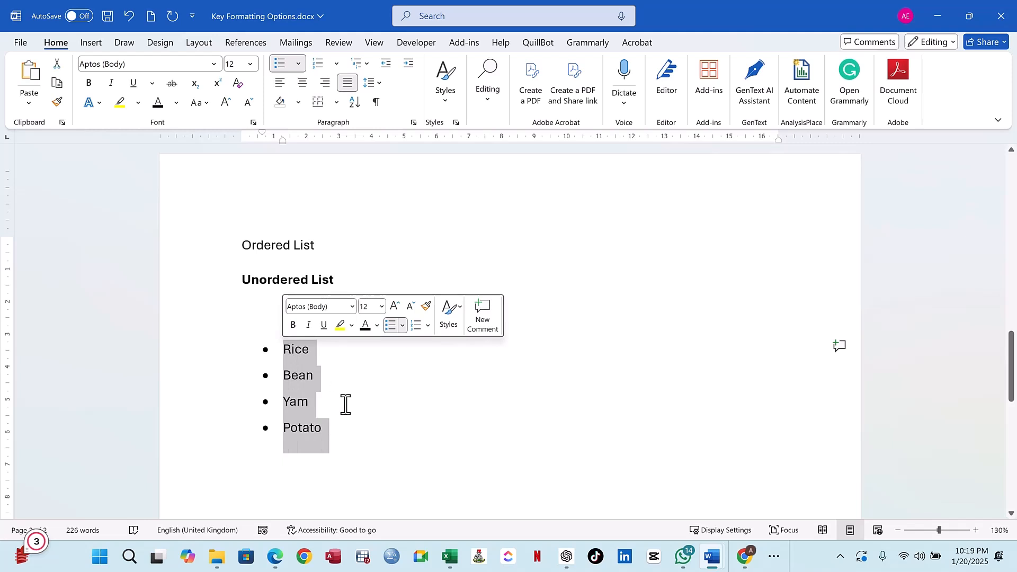
type("Wake up")
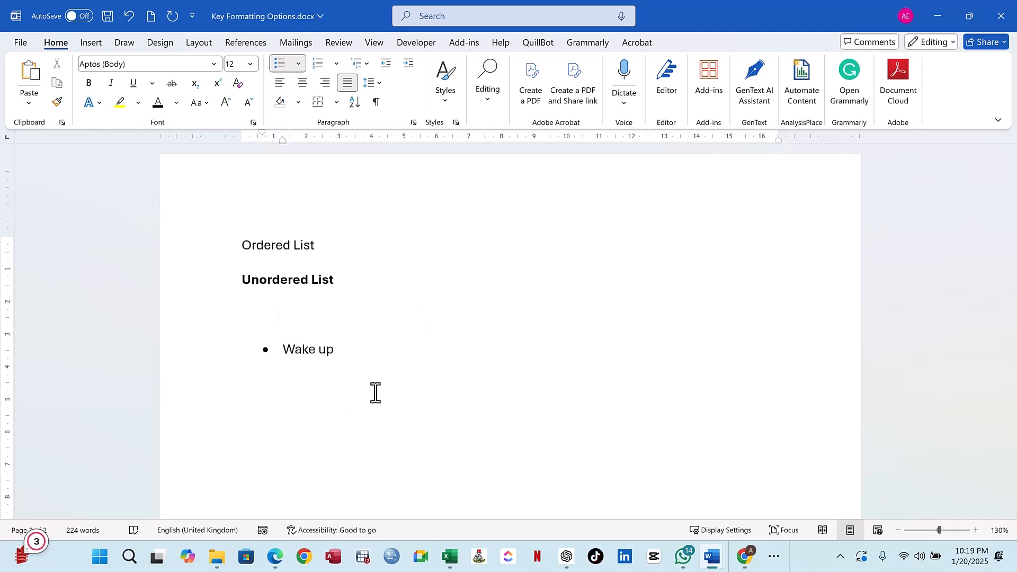
left_click(284, 349)
key("BackSpace")
key("BackSpace")
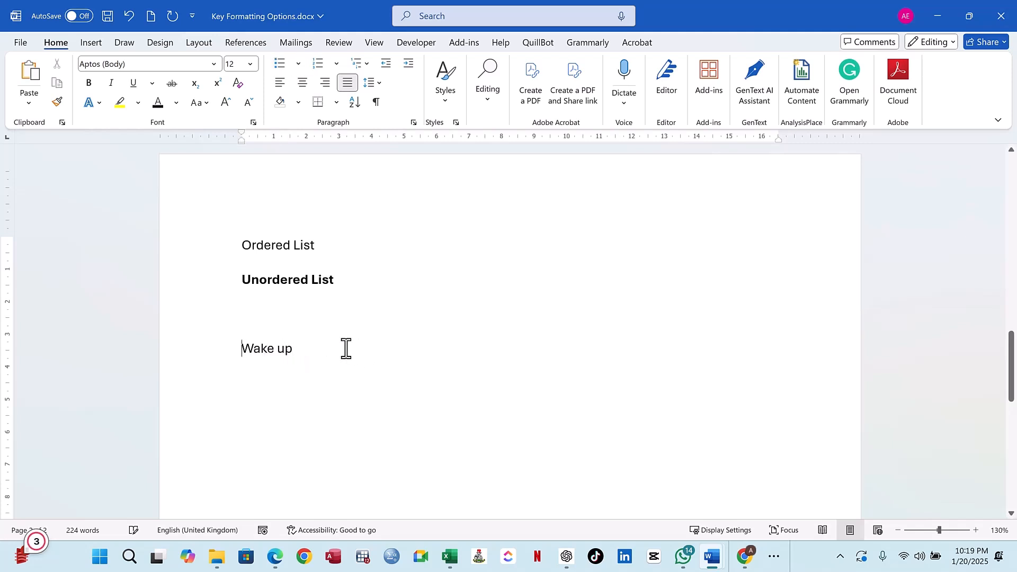
key("Return")
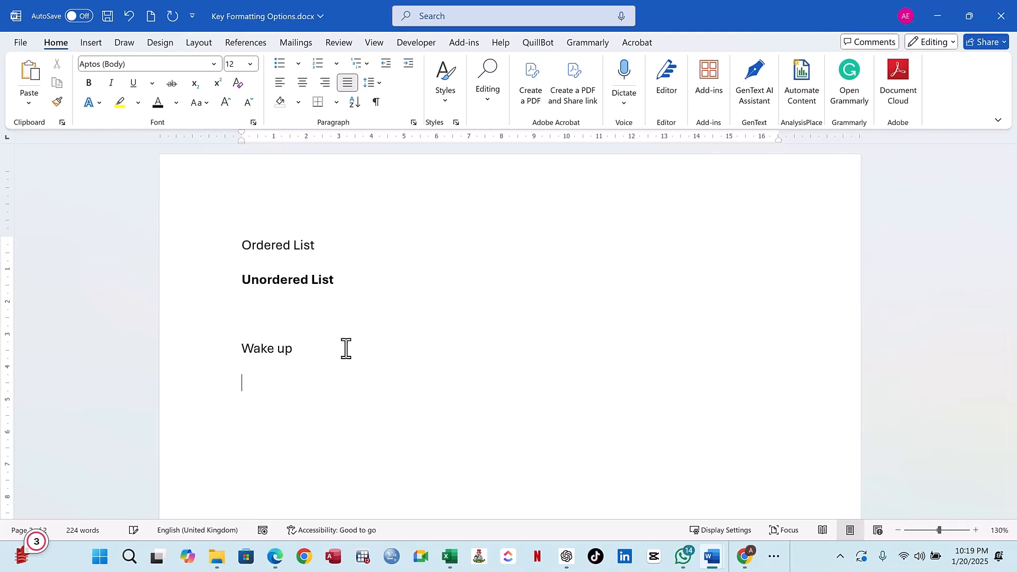
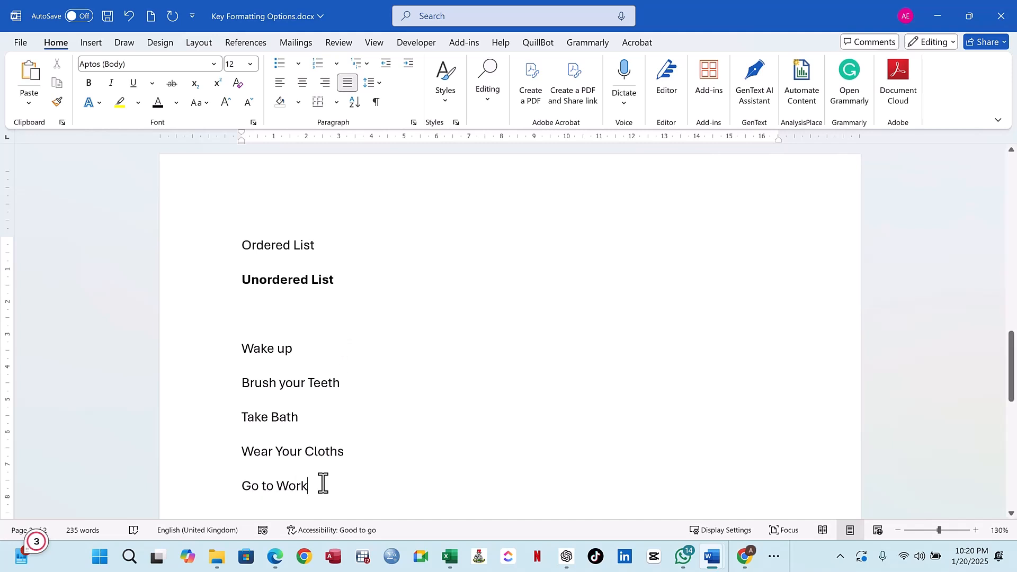
Step: Format the five lines from "Wake up" to "Go to Work" as a numbered list and correct "Cloths" to "Clothes"
left_click_drag(311, 484, 239, 359)
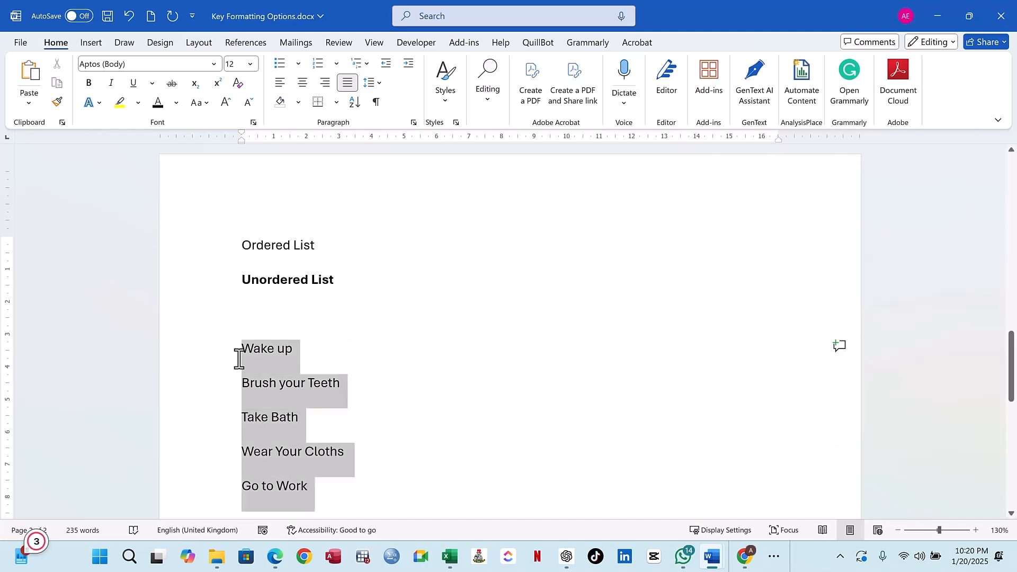
left_click(318, 64)
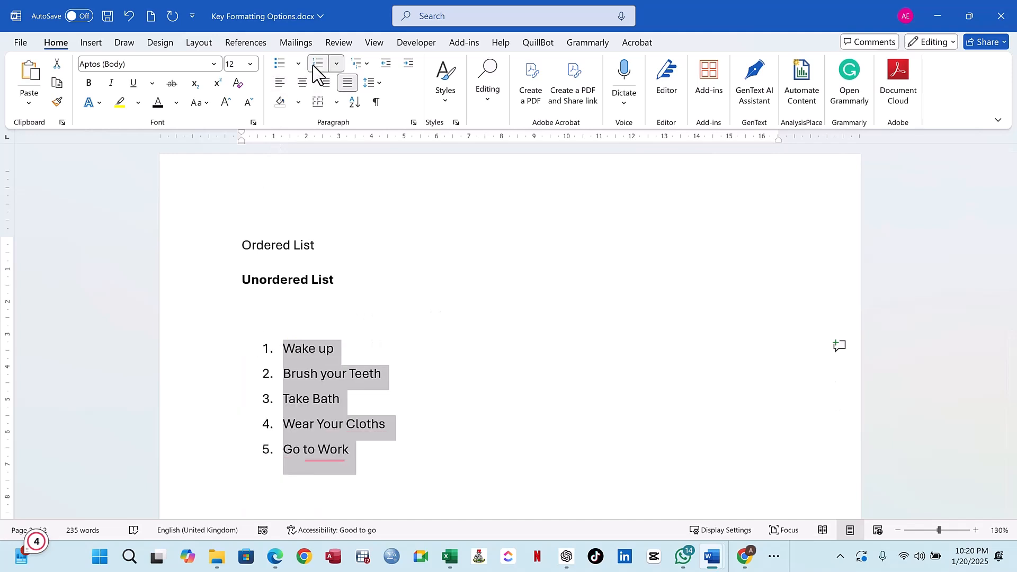
left_click(297, 354)
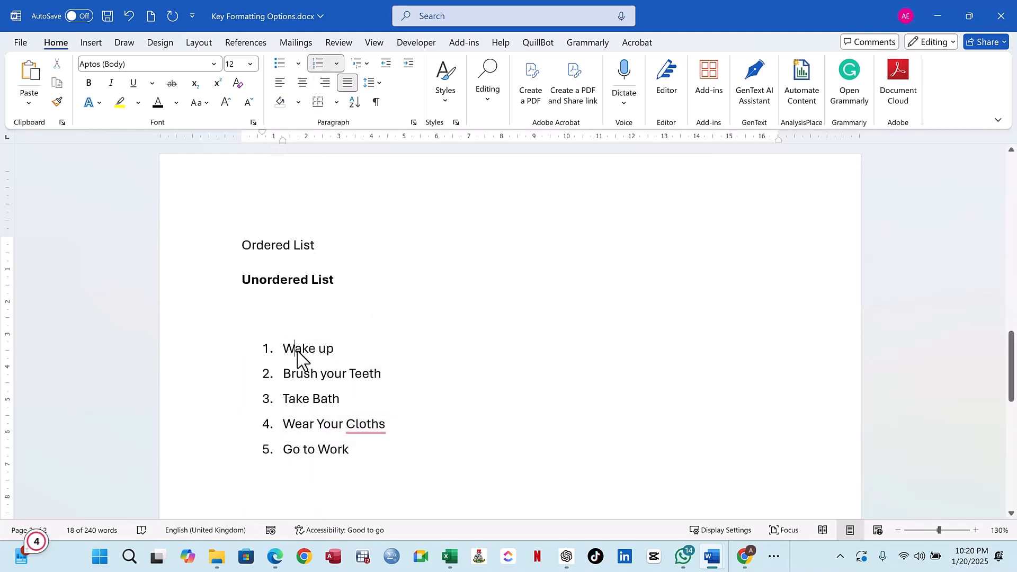
left_click(387, 375)
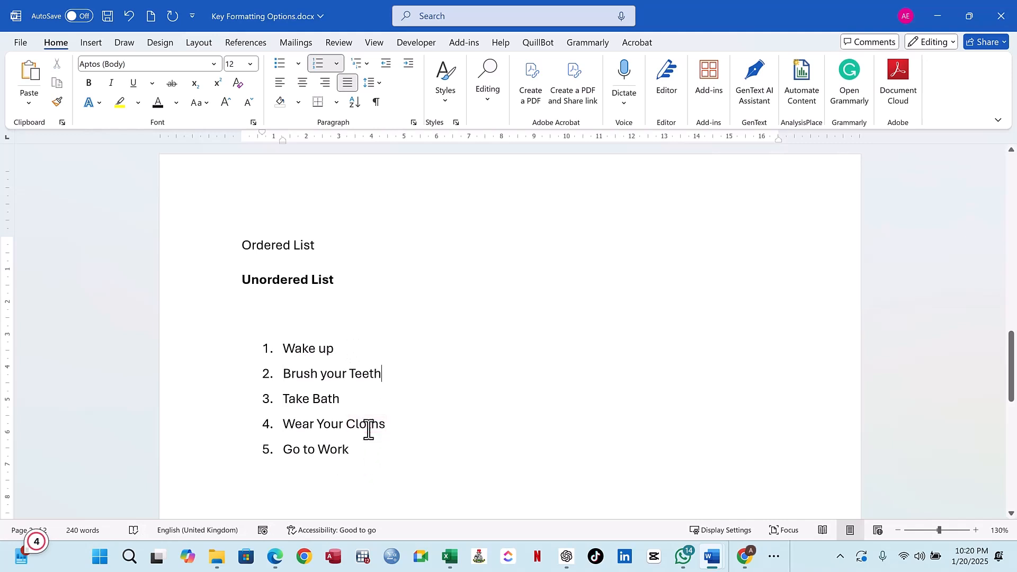
mouse_move(365, 429)
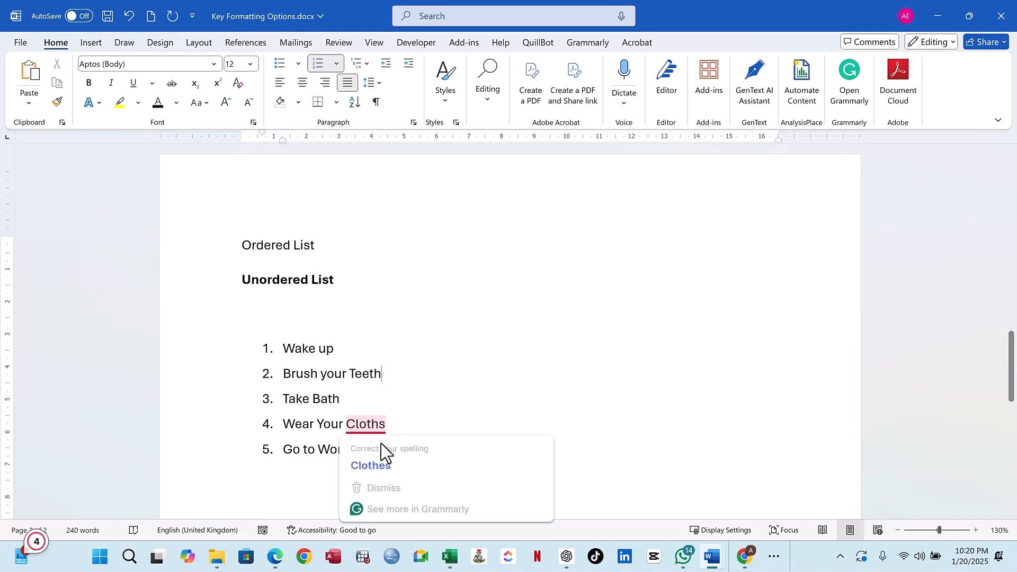
left_click(375, 464)
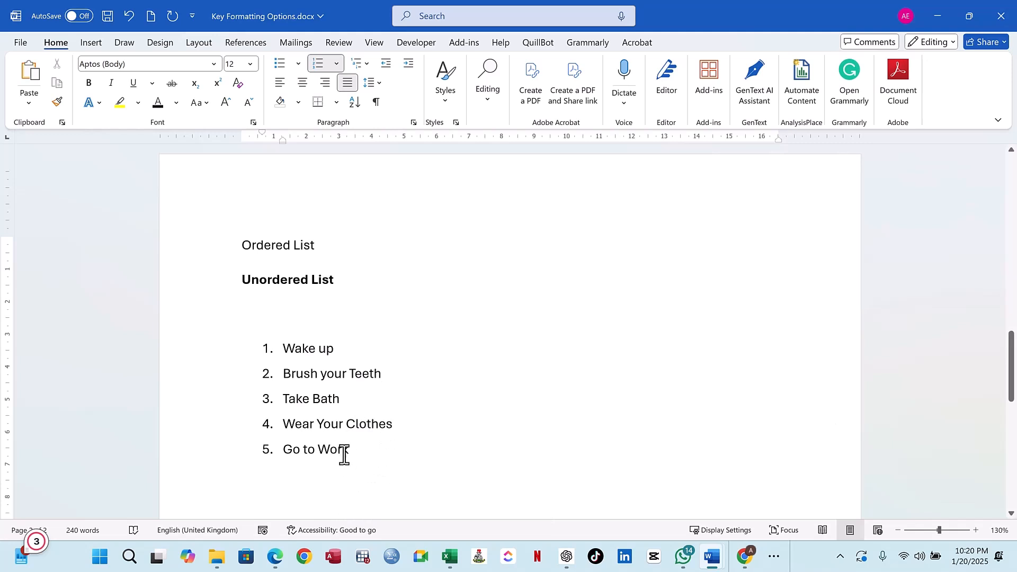
Step: Switch the five-item daily routine list to bullets and back to numbering, checking the bullet library in between
left_click_drag(358, 449, 273, 353)
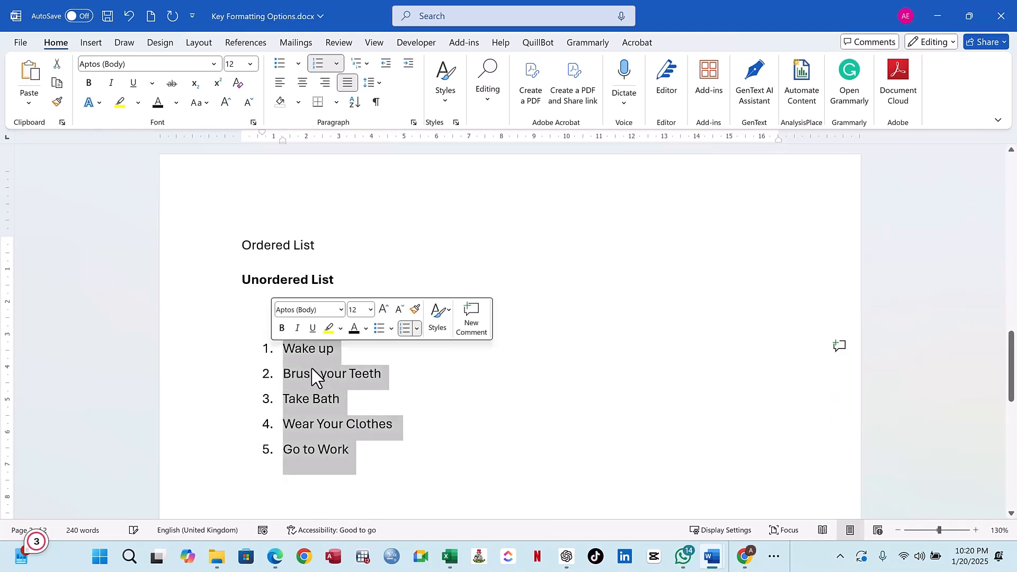
left_click(280, 66)
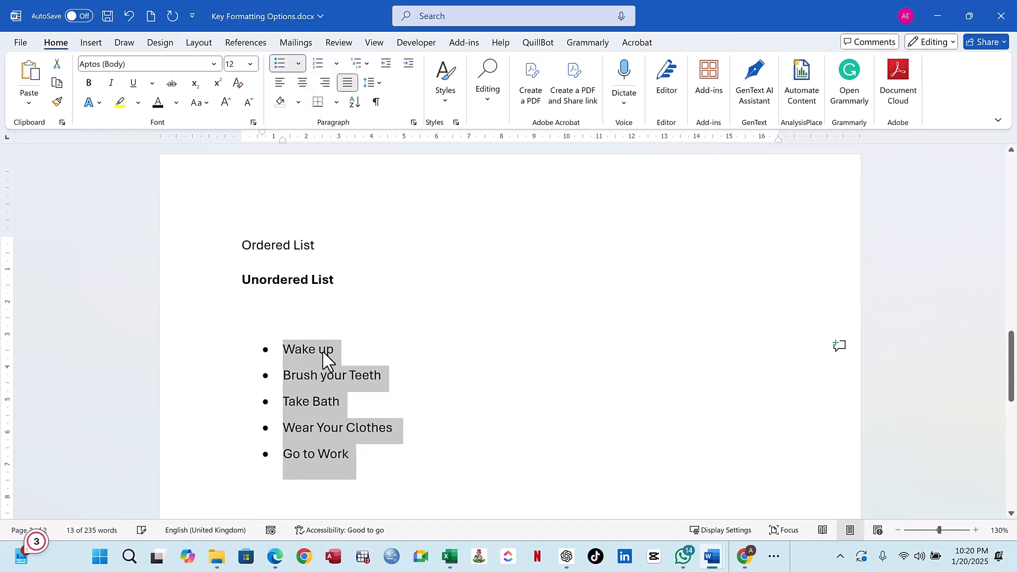
left_click(299, 65)
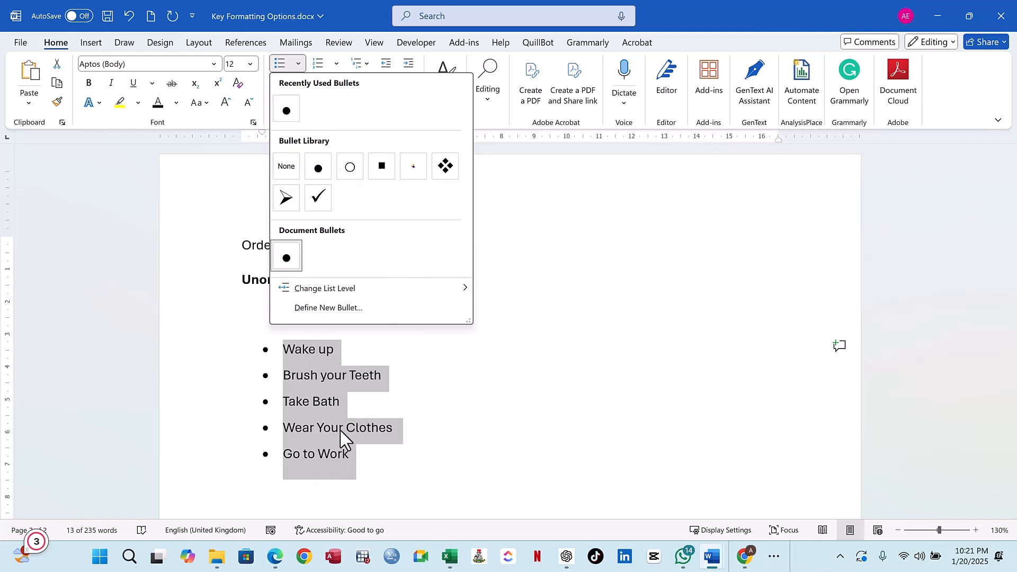
left_click(408, 448)
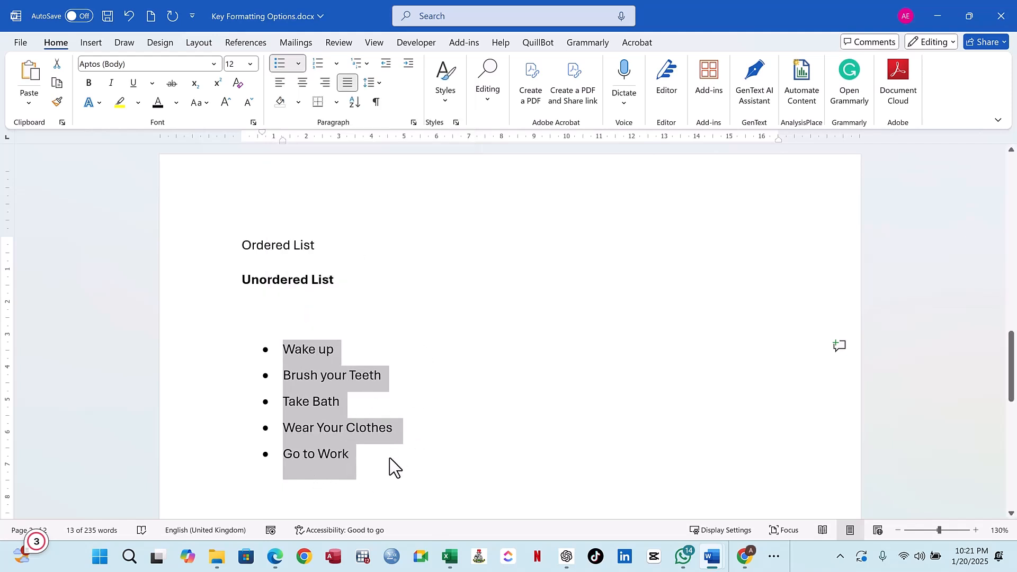
left_click(366, 465)
left_click_drag(349, 454, 286, 358)
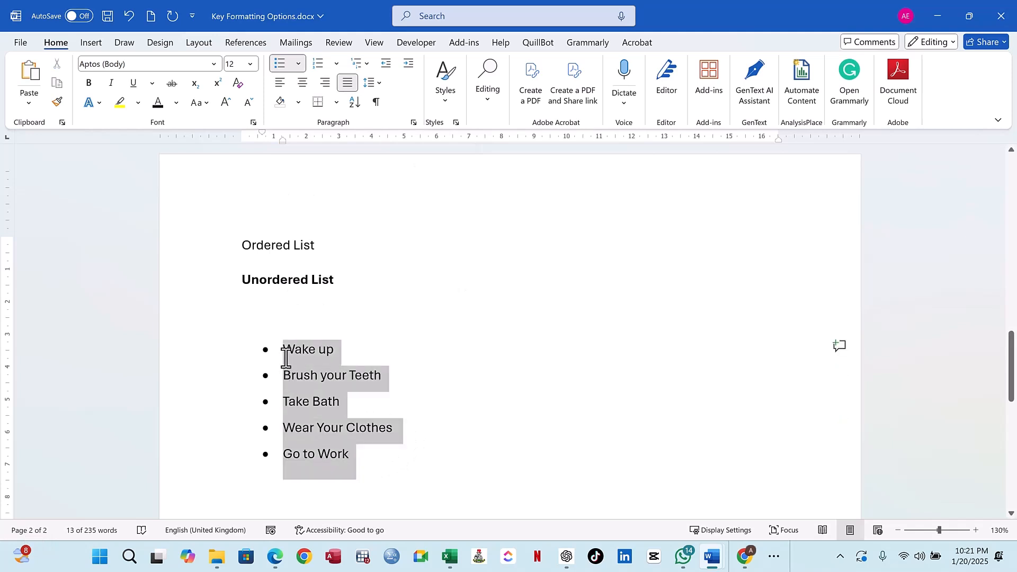
left_click(316, 64)
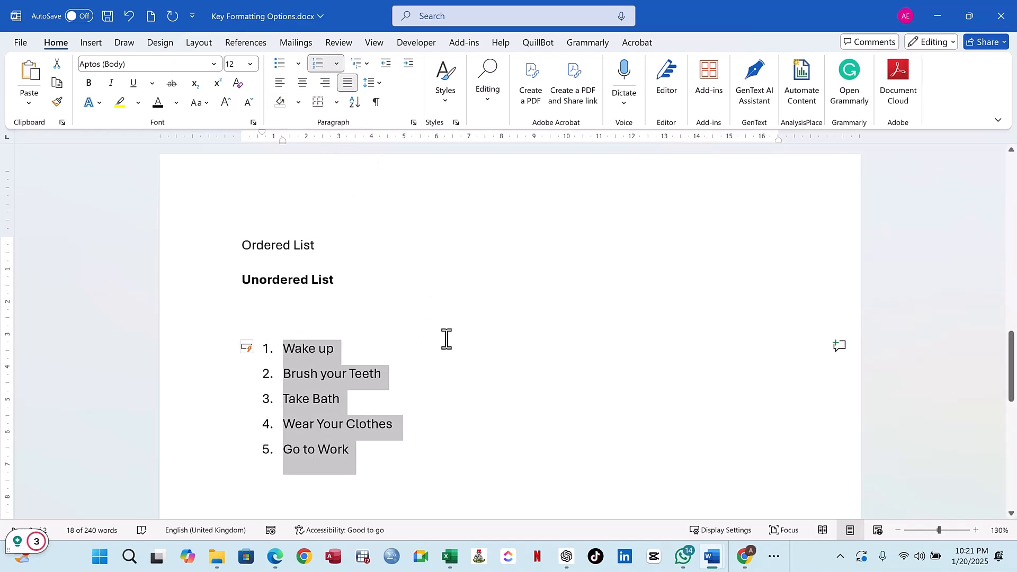
Step: Review the list of key formatting options and the available number formats for the five-item daily routine list
scroll(446, 339, "up", 10)
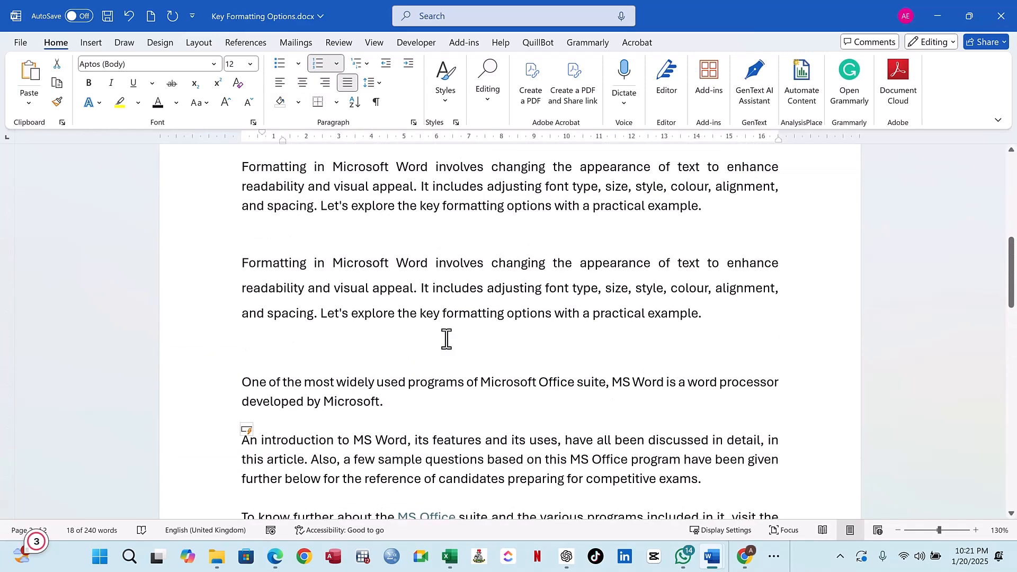
scroll(447, 339, "up", 5)
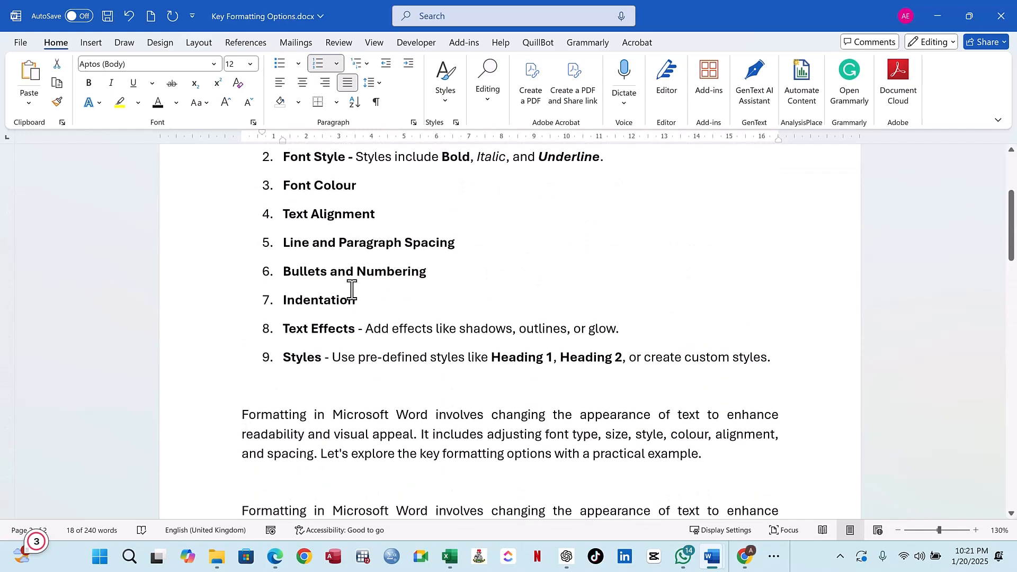
scroll(366, 315, "down", 6)
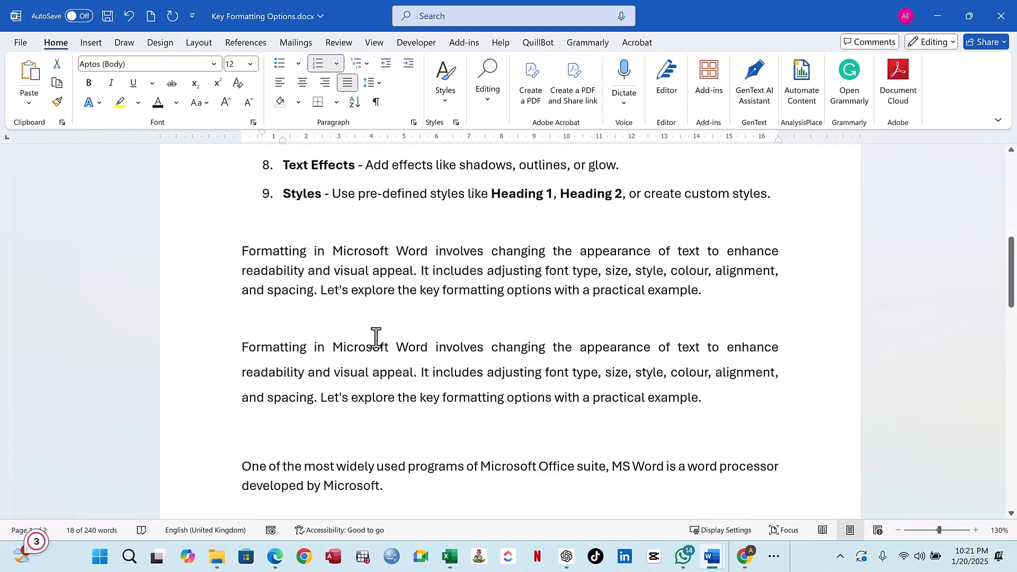
scroll(376, 339, "down", 8)
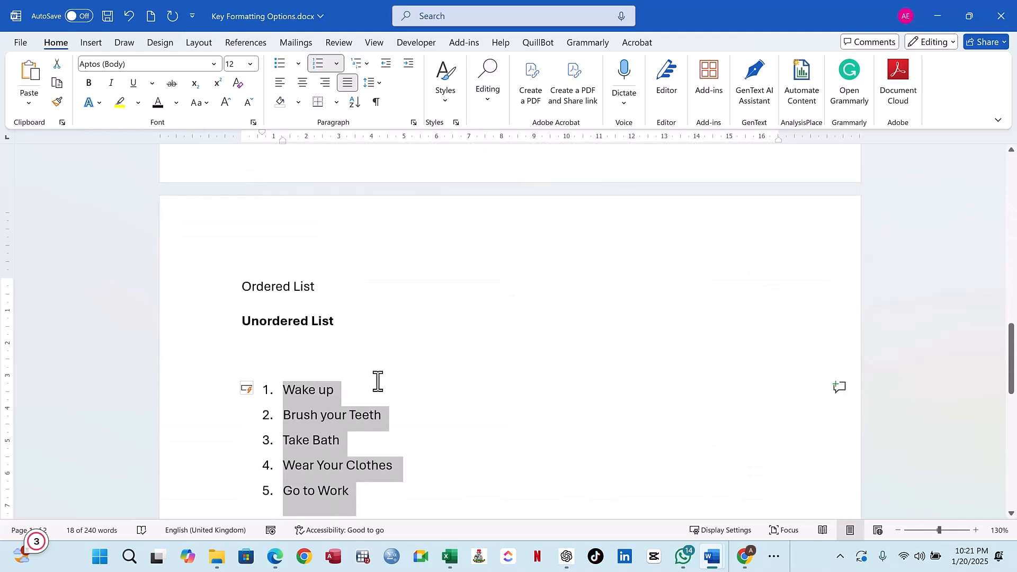
left_click(336, 64)
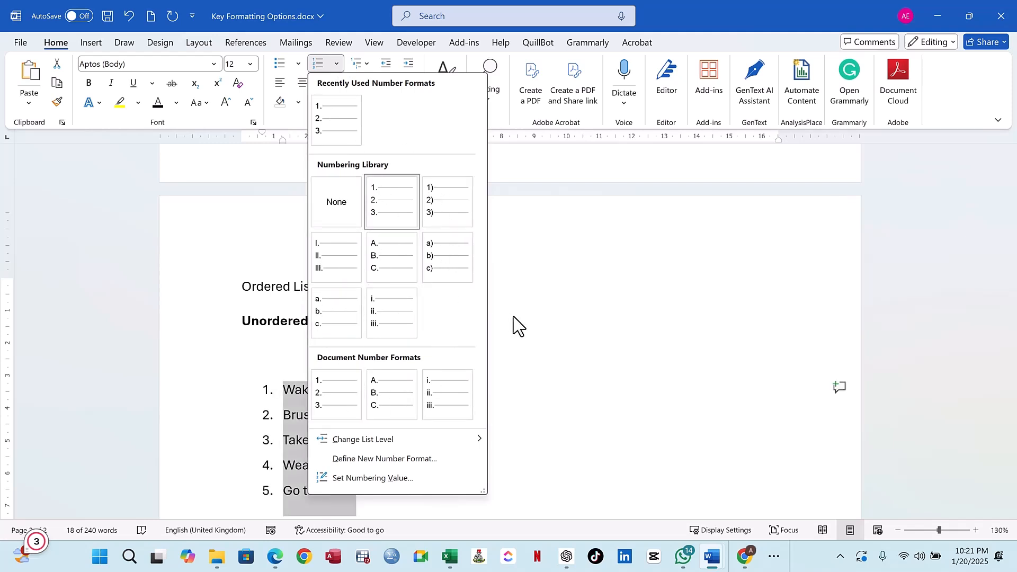
left_click(546, 315)
scroll(413, 359, "down", 1)
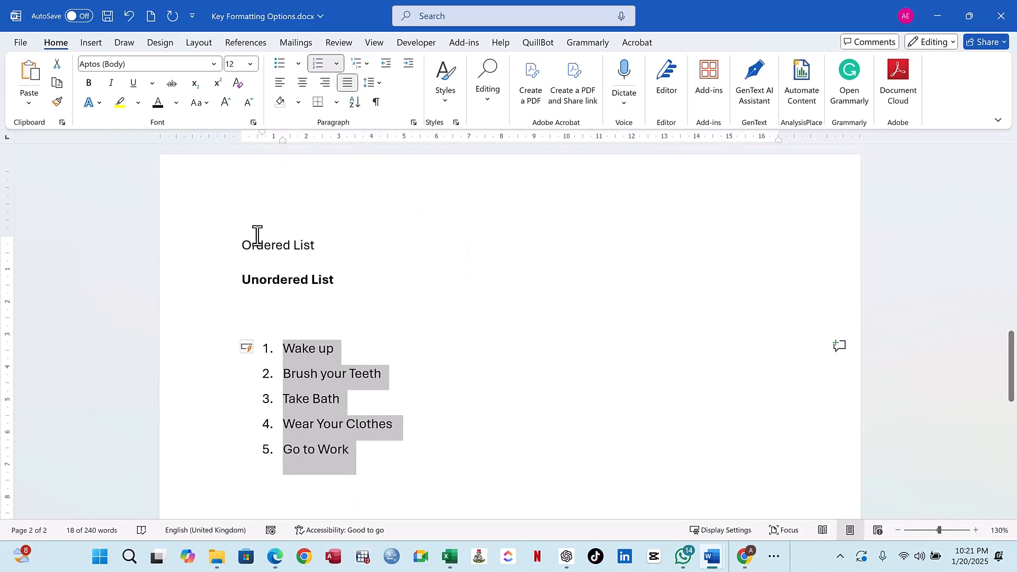
Step: Increase the indent of the first "Formatting in Microsoft Word" paragraph below the options list by four levels
scroll(369, 325, "up", 5)
scroll(369, 325, "up", 15)
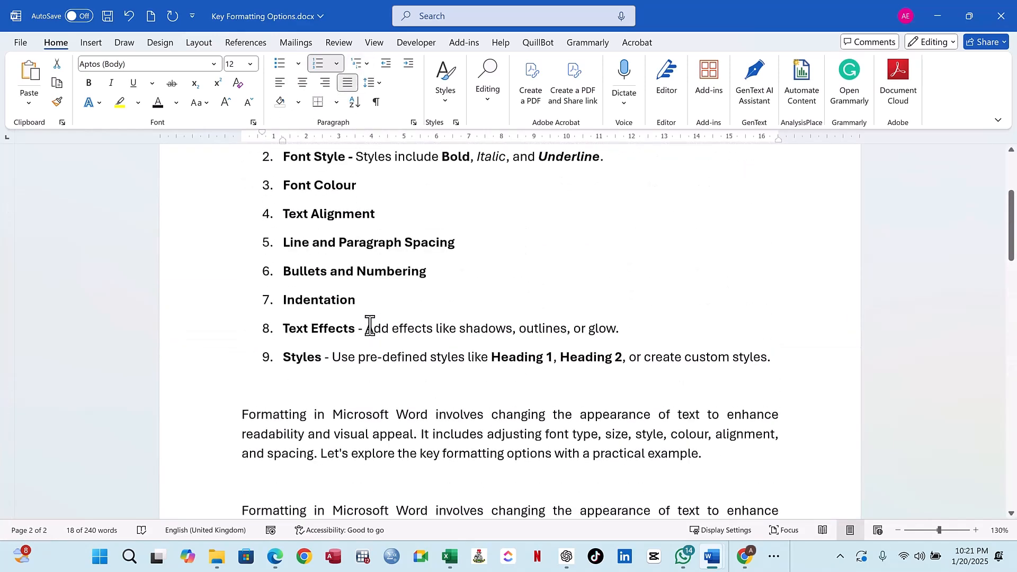
scroll(370, 325, "down", 2)
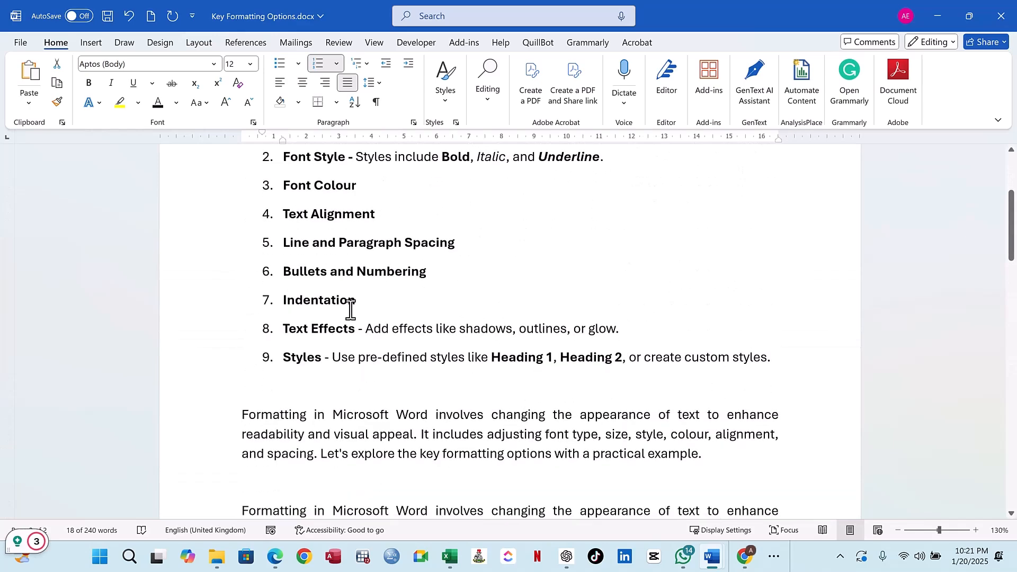
left_click(245, 417)
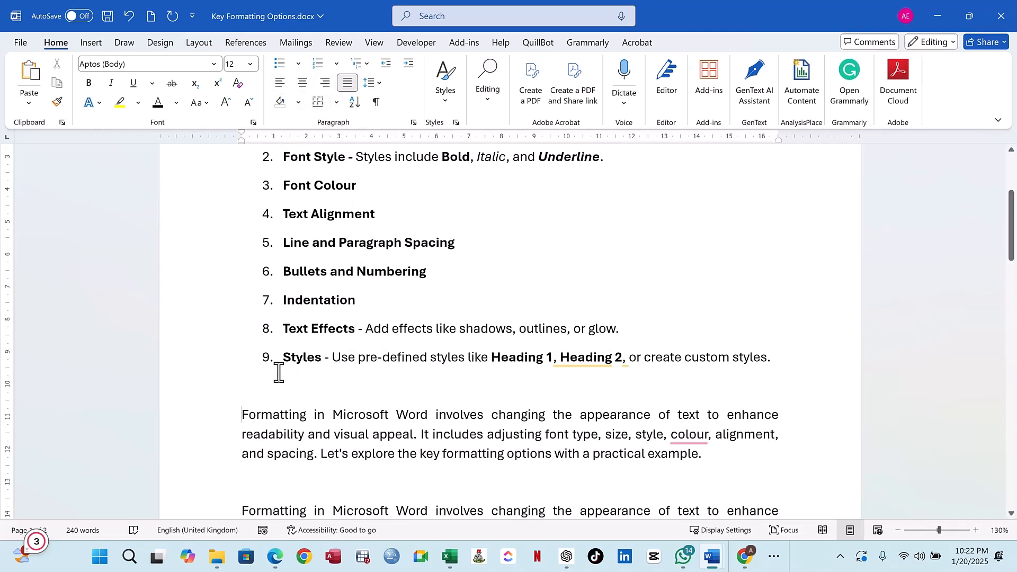
left_click(410, 63)
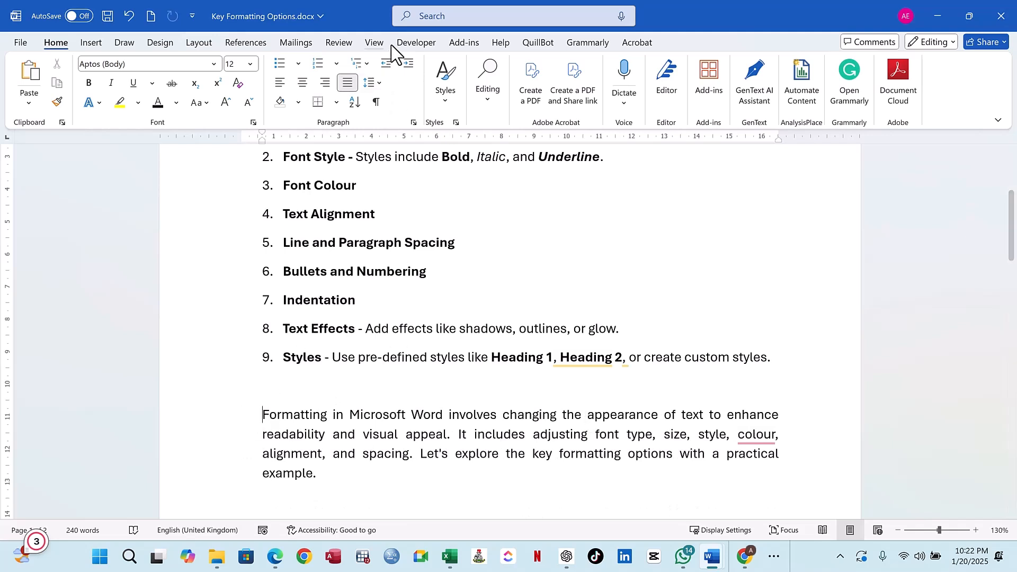
left_click(409, 64)
left_click(409, 63)
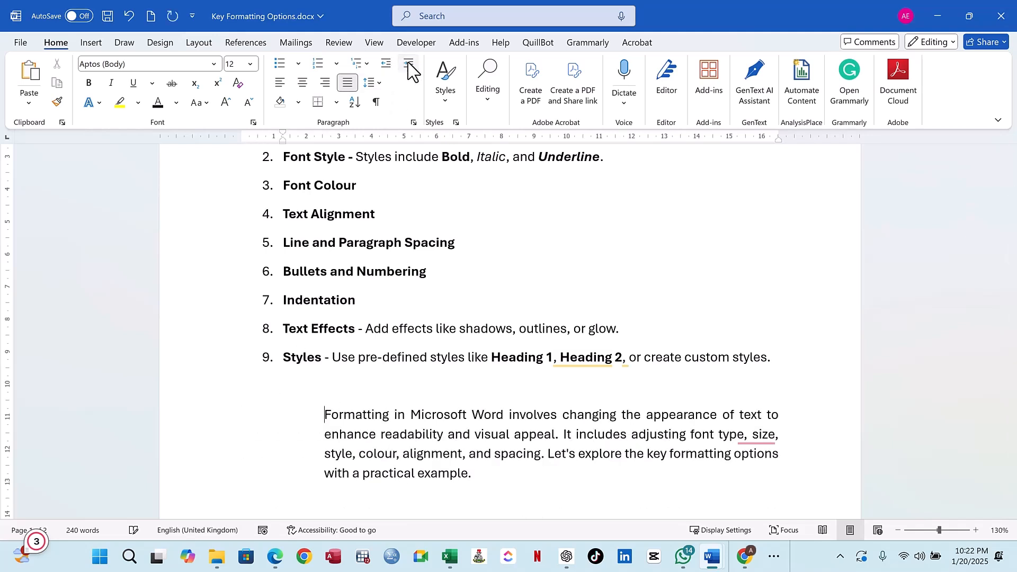
left_click(409, 64)
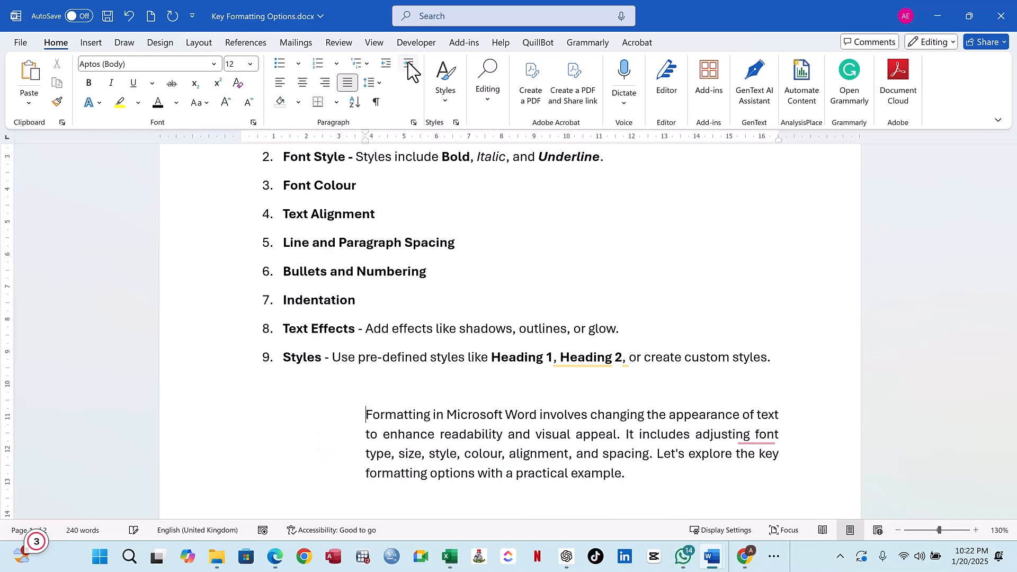
Step: Decrease the indent of the first "Formatting in Microsoft Word" paragraph four times to bring it back to the page margin
left_click(450, 453)
scroll(530, 408, "down", 2)
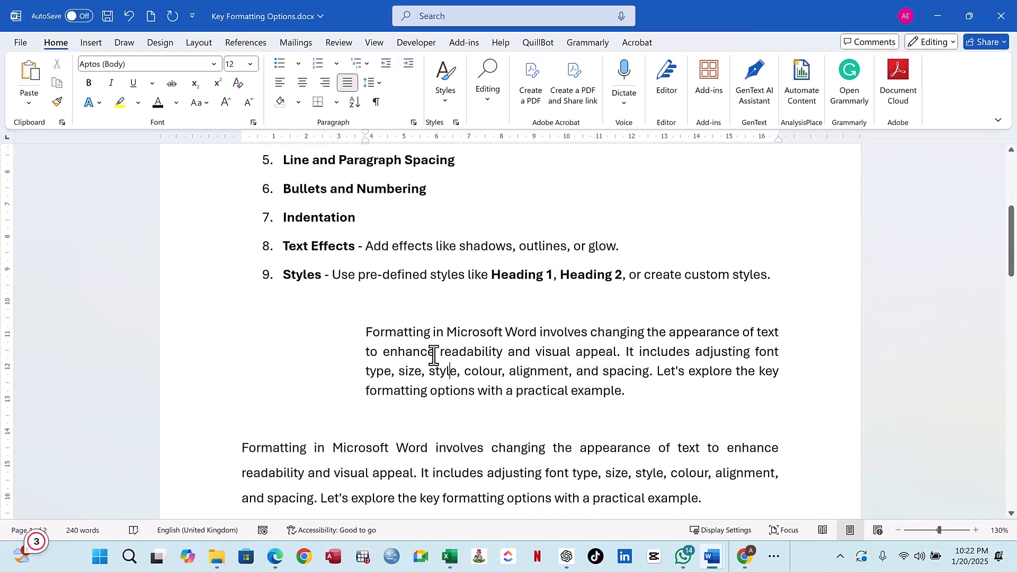
triple_click(390, 345)
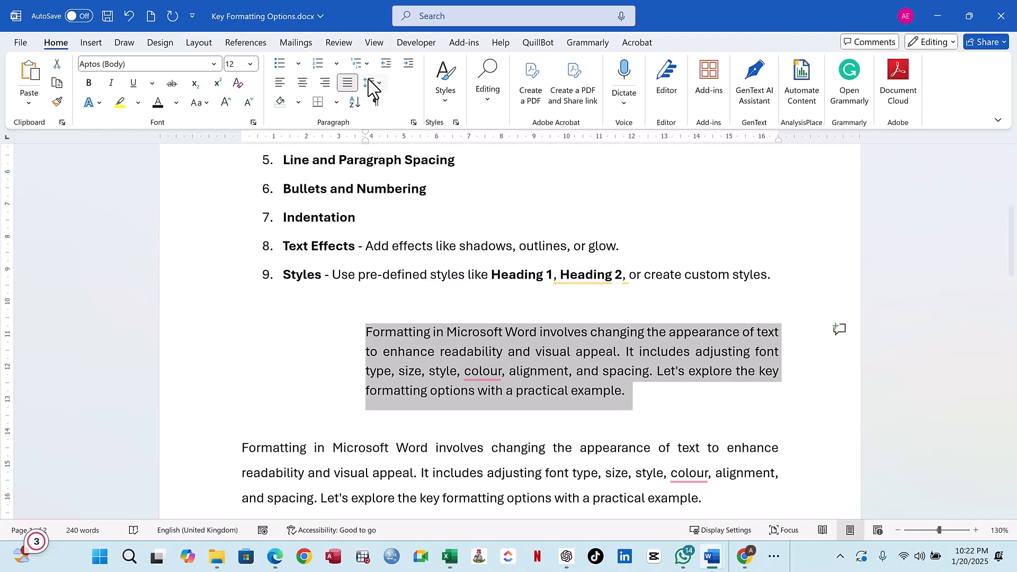
left_click(385, 63)
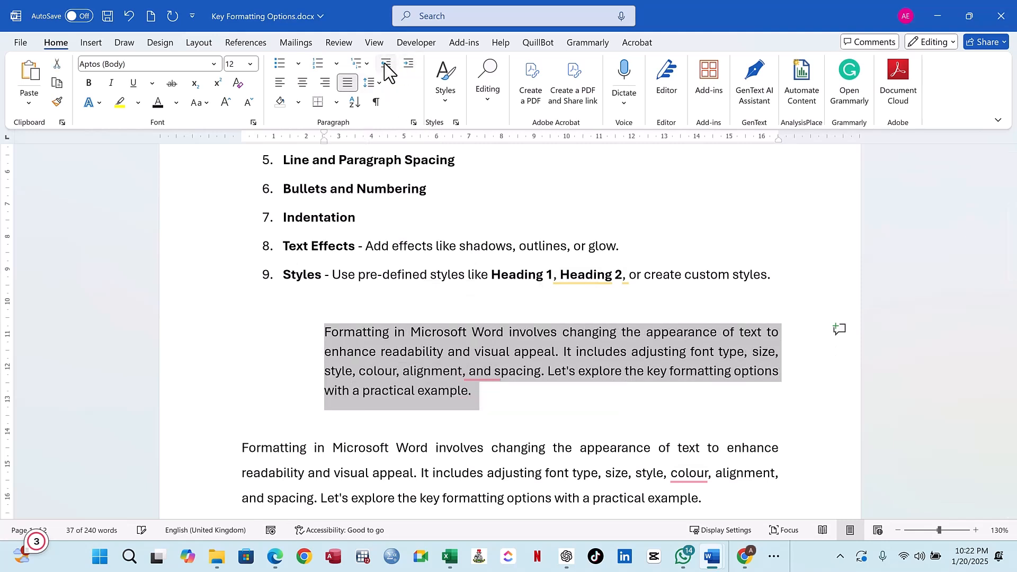
left_click(386, 64)
left_click(386, 64)
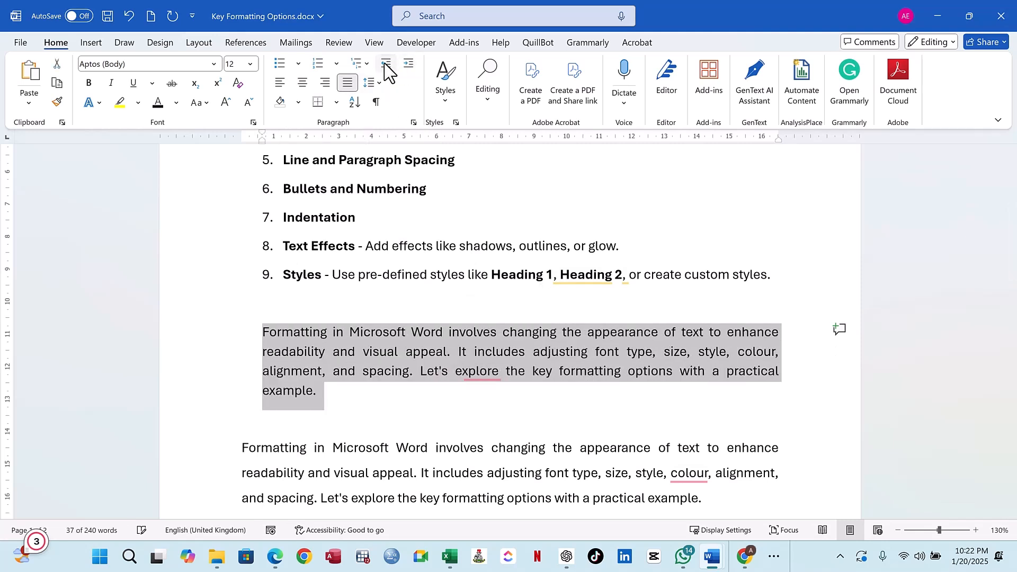
left_click(403, 335)
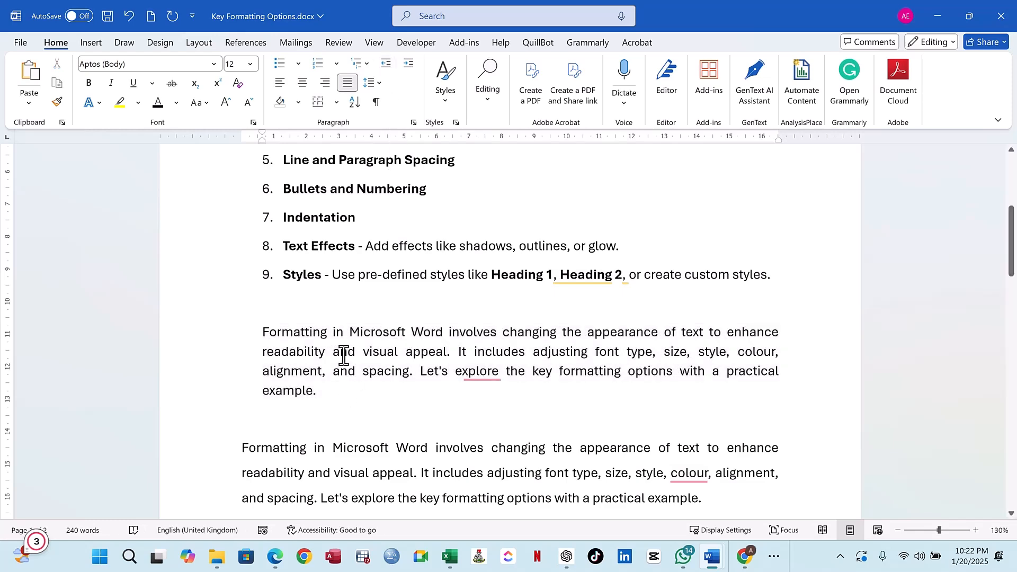
scroll(343, 355, "down", 3)
scroll(343, 355, "up", 3)
left_click(386, 64)
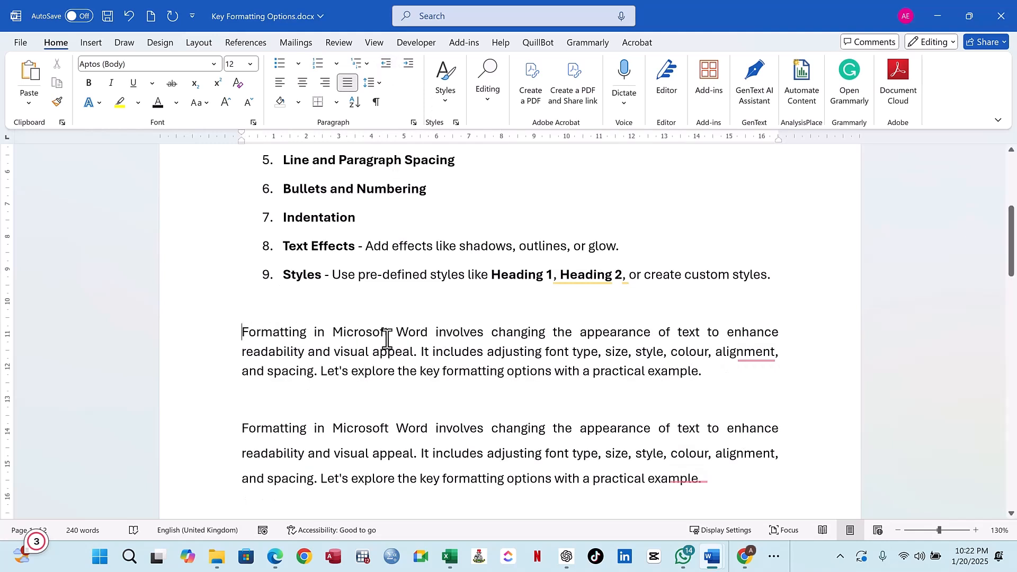
left_click_drag(428, 333, 274, 330)
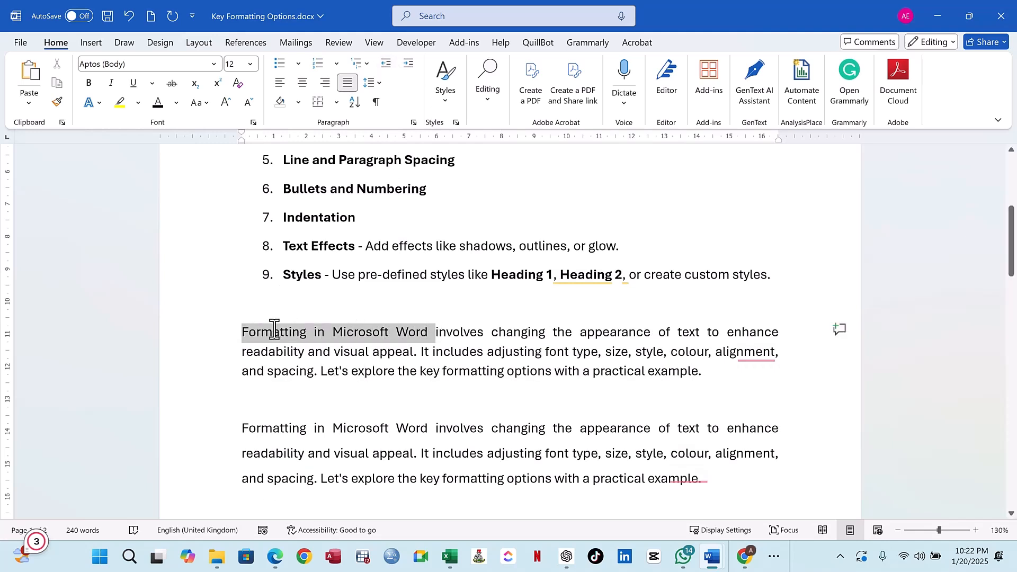
left_click(99, 104)
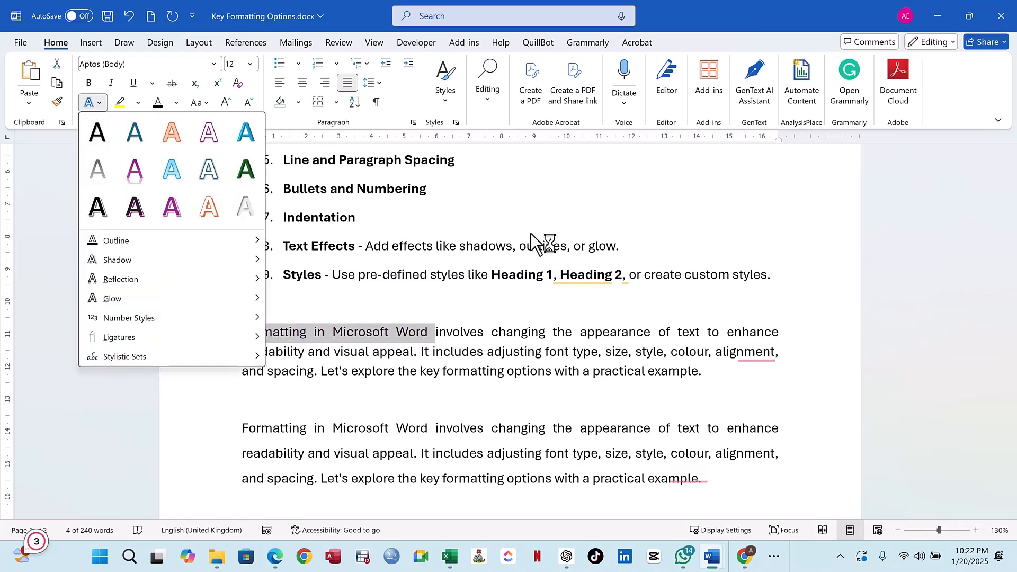
left_click(522, 213)
Step: Center the "Key Formatting Options" title at the start of the document and change it to uppercase
scroll(522, 213, "up", 5)
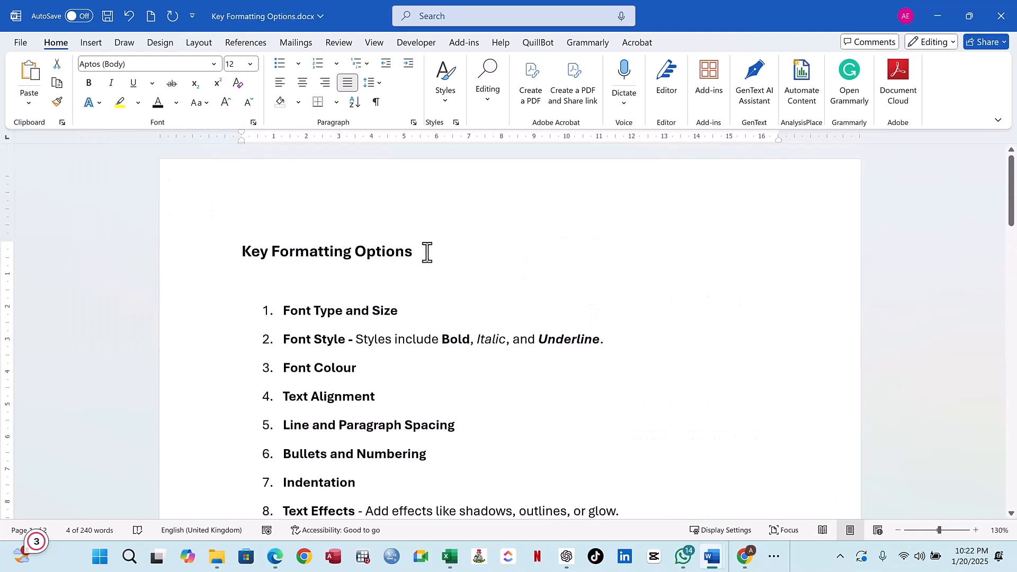
triple_click(323, 253)
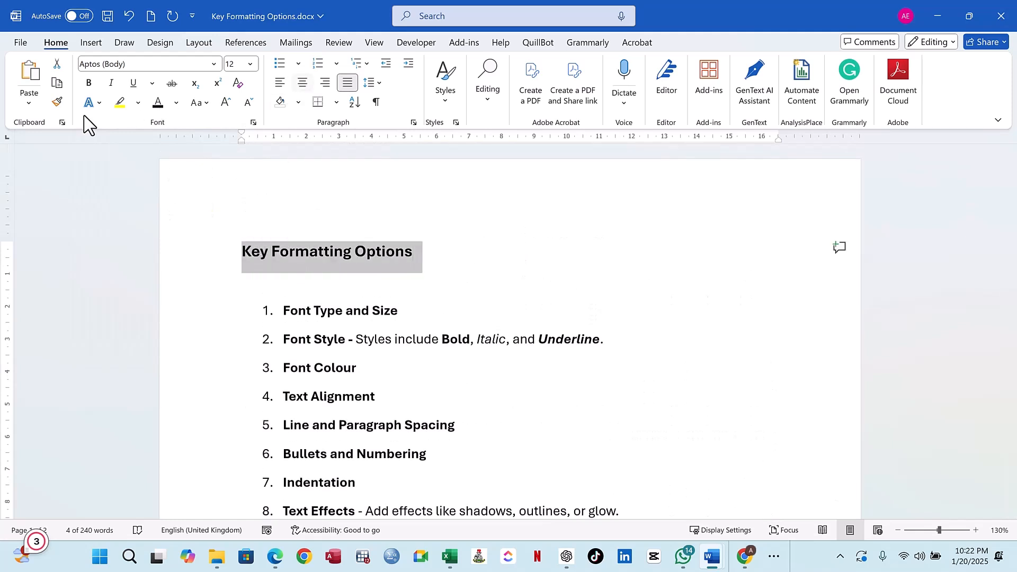
left_click(302, 83)
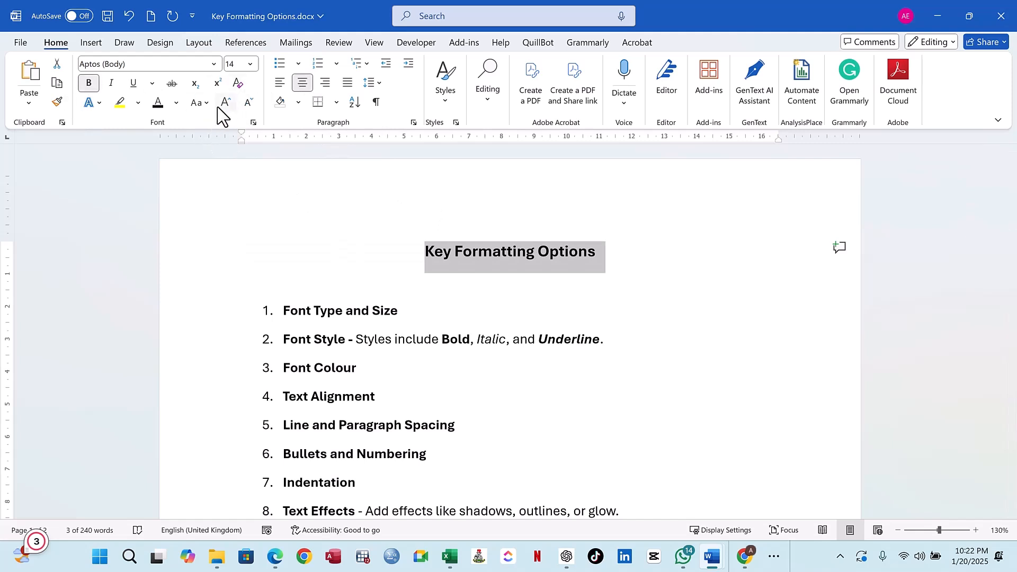
left_click(199, 103)
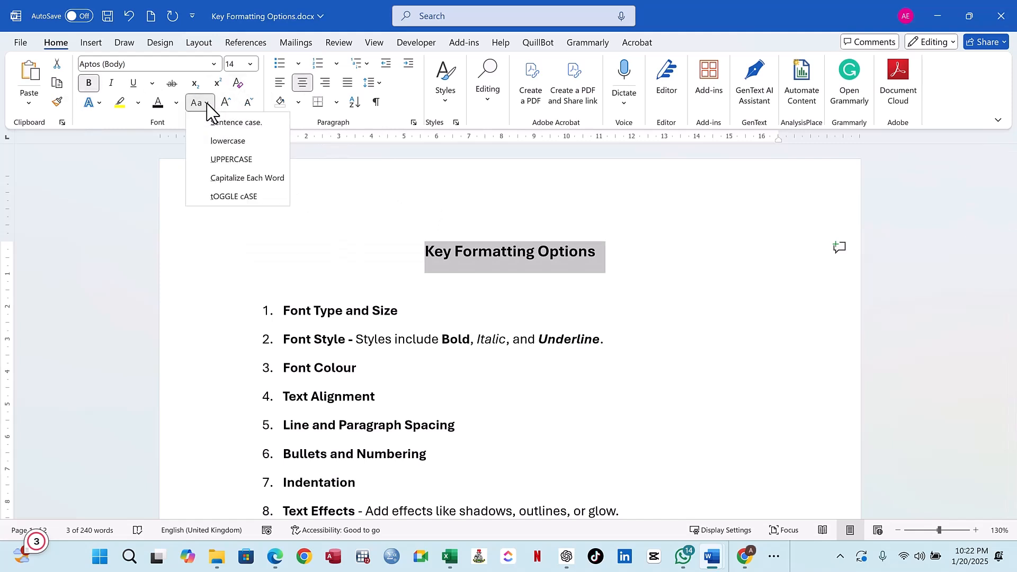
left_click(234, 159)
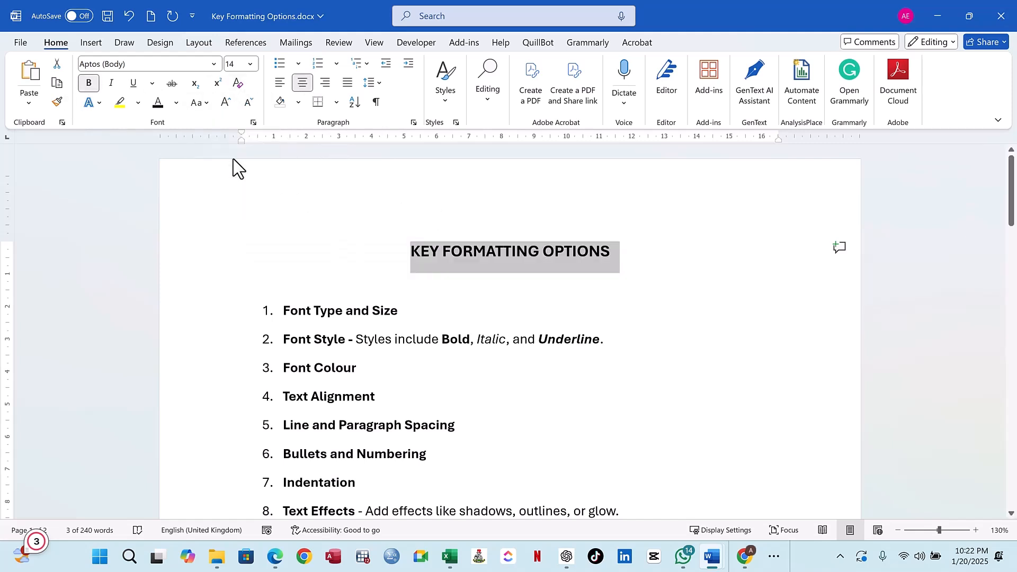
Step: Set the title's font size to 22 and apply the "Gradient Fill: Plum, Accent color 5; Reflection" text effect
left_click(251, 64)
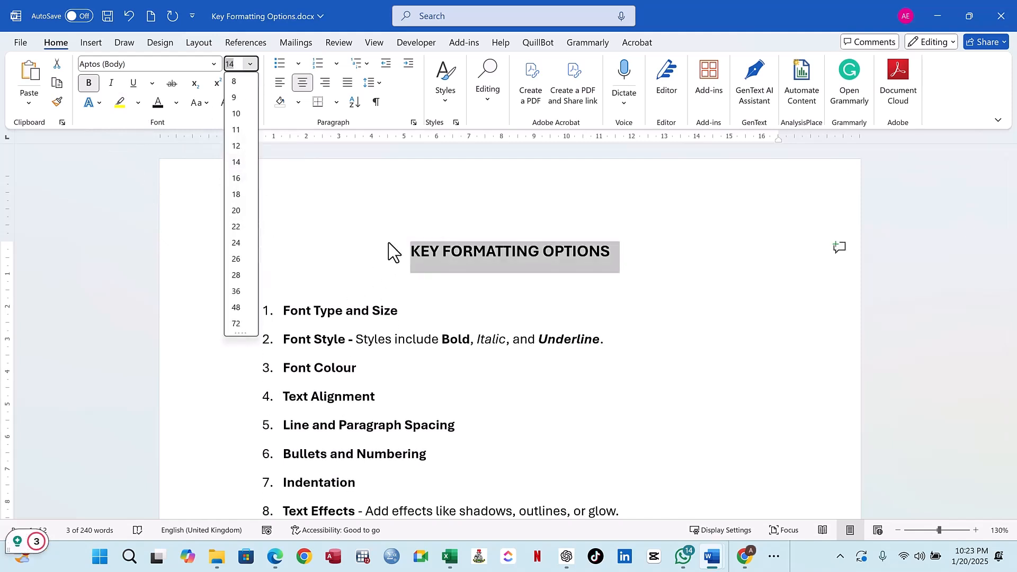
left_click(237, 228)
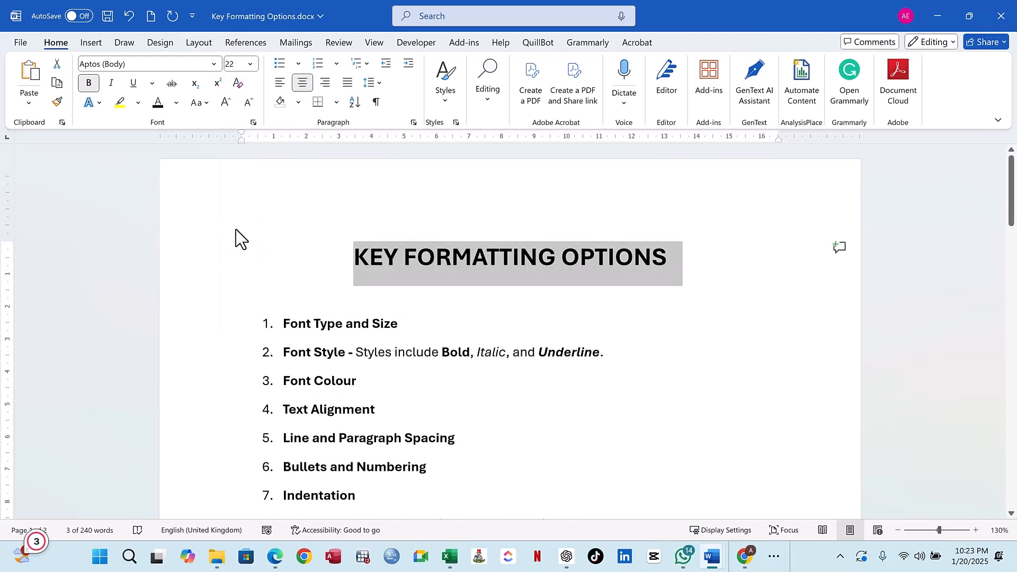
left_click(98, 103)
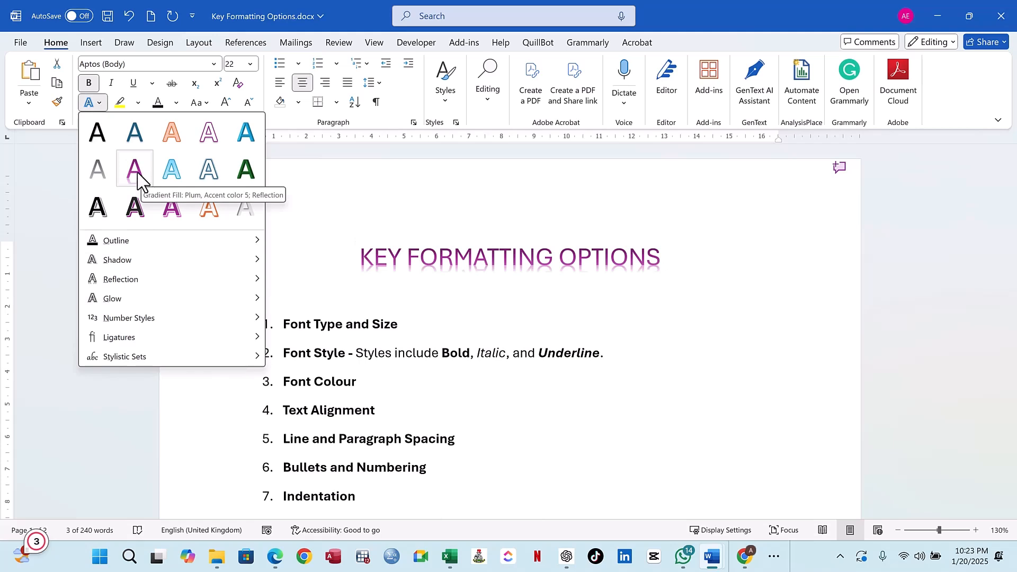
left_click(135, 174)
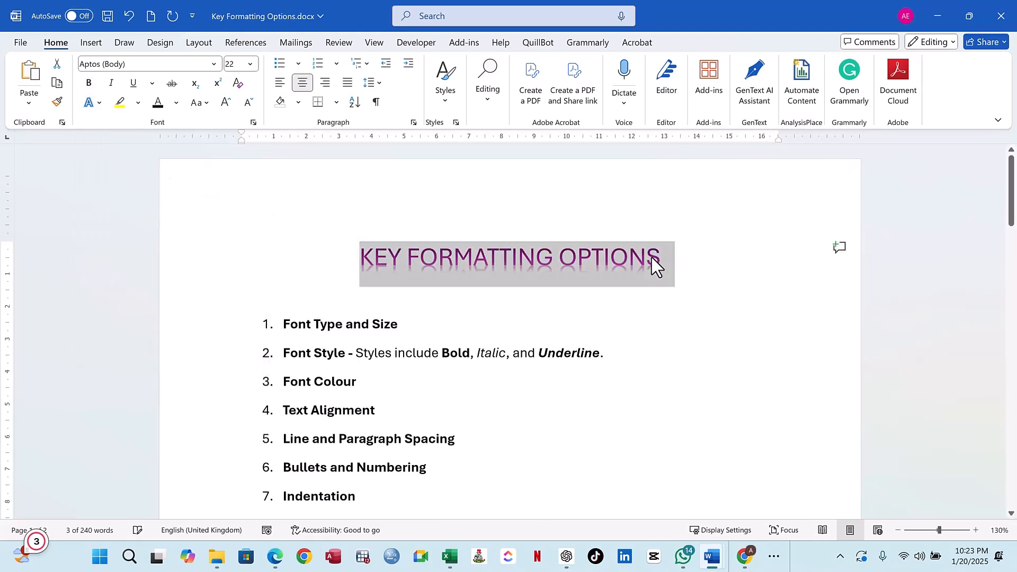
Step: Apply the black text effect with a light outline and shadow to the "KEY FORMATTING OPTIONS" title
left_click(675, 268)
mouse_move(690, 270)
left_mouse_down()
mouse_move(643, 257)
mouse_move(357, 257)
left_mouse_up()
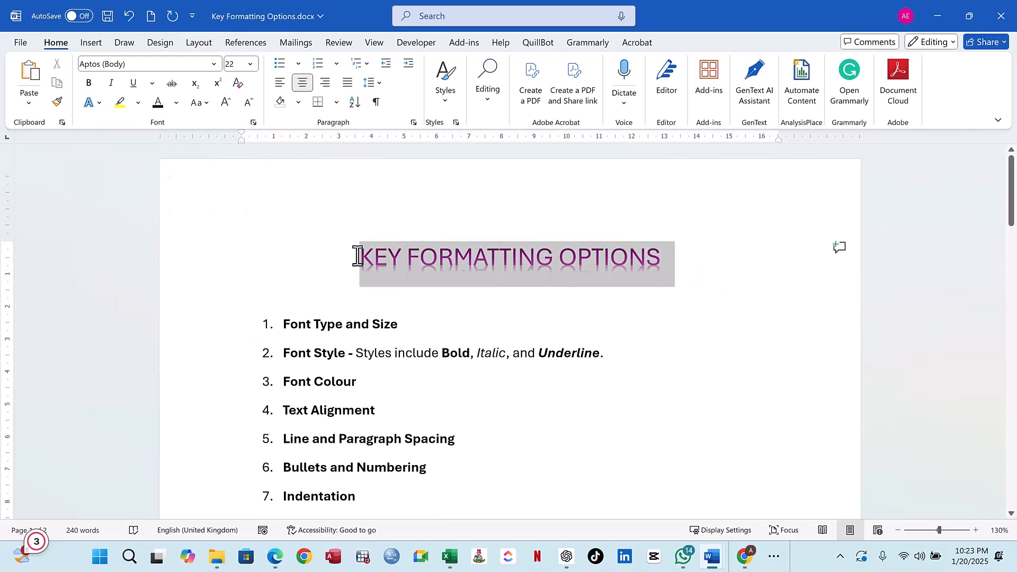
left_click(98, 103)
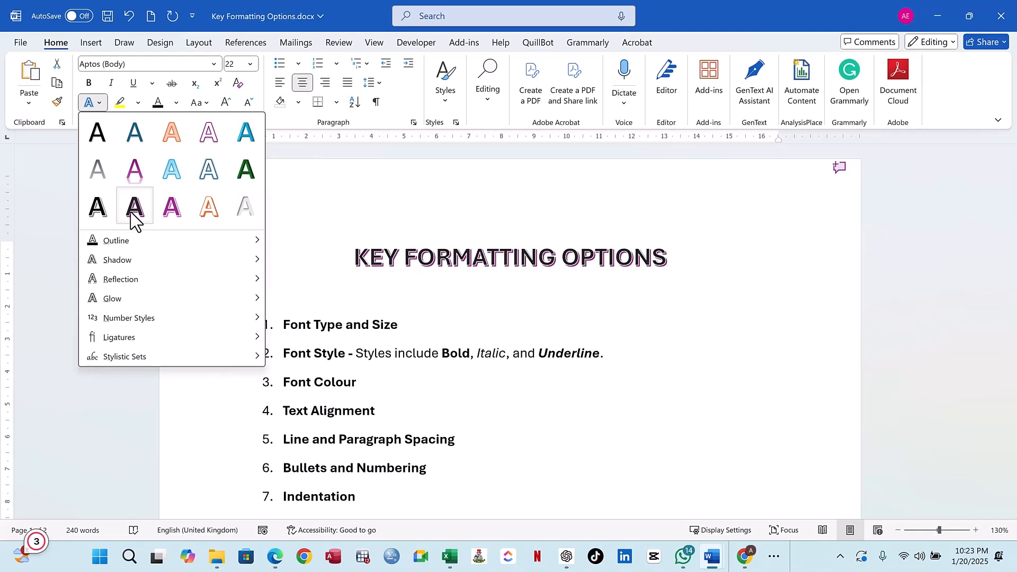
left_click(104, 214)
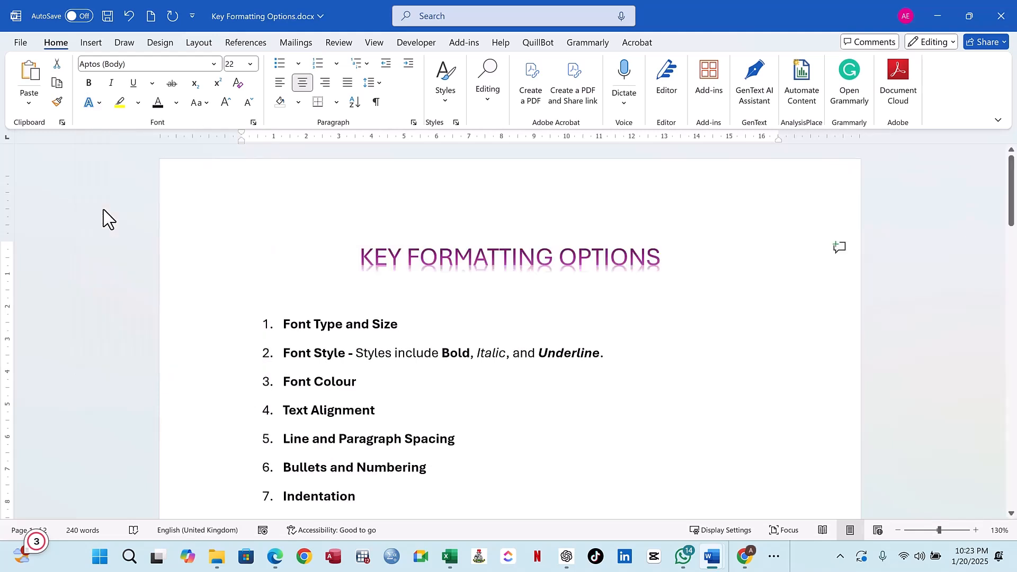
Step: Set the font size of the "KEY FORMATTING OPTIONS" title to 36 and deselect it
left_click(250, 64)
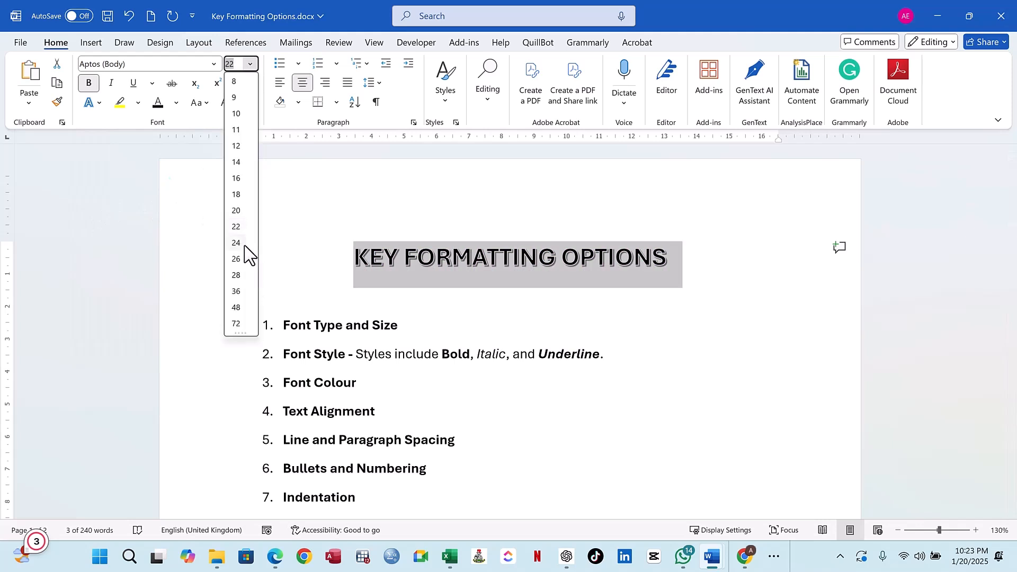
left_click(236, 292)
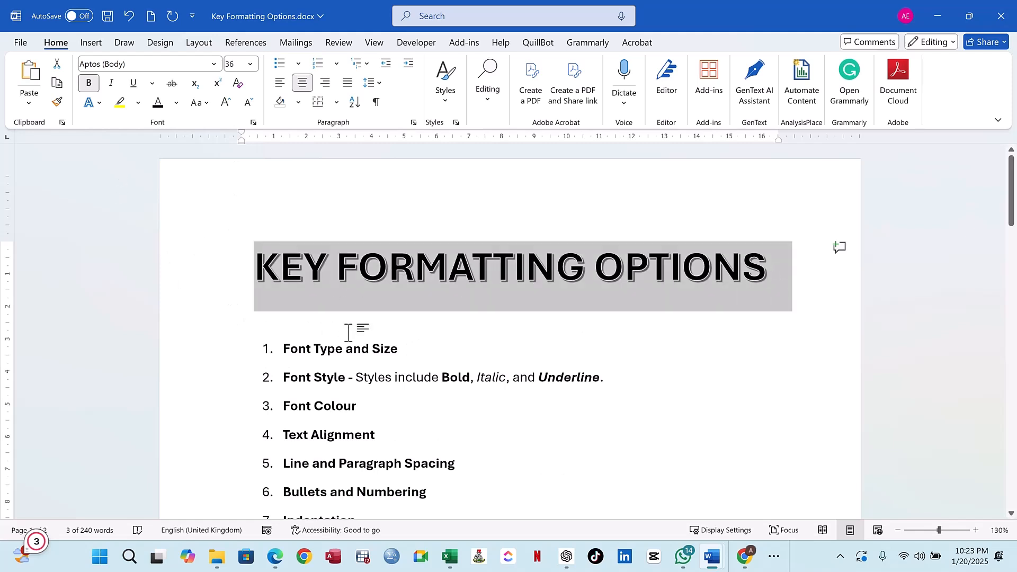
left_click(424, 318)
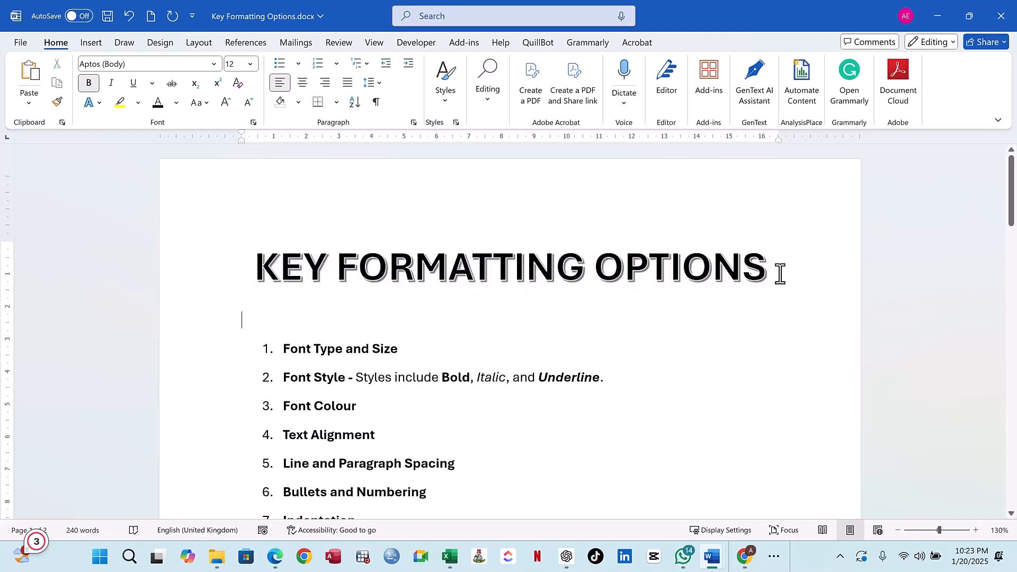
Step: Apply the light grey text effect with an inner shadow to the "KEY FORMATTING OPTIONS" title and deselect it
left_click_drag(779, 273, 260, 265)
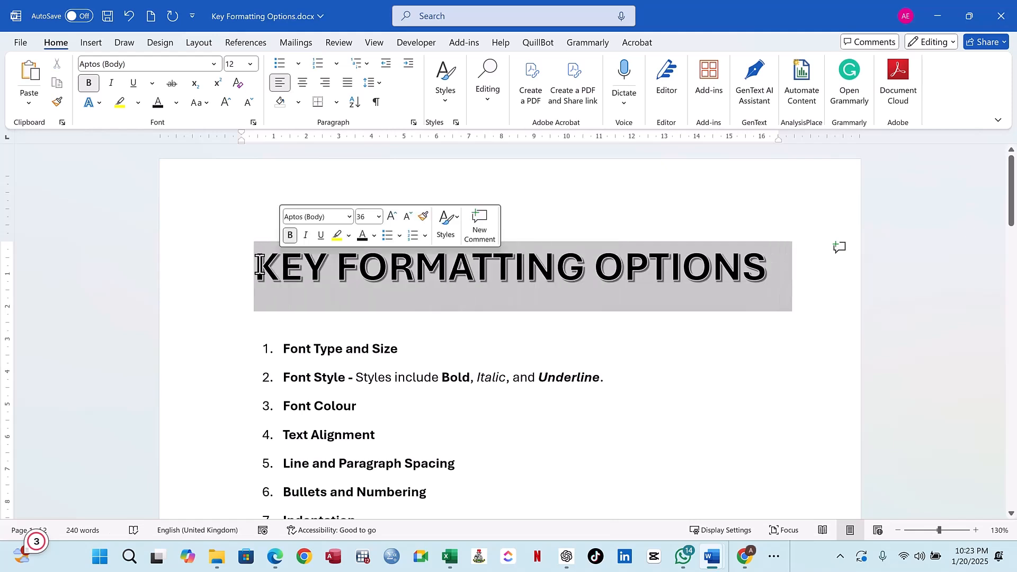
left_click(99, 103)
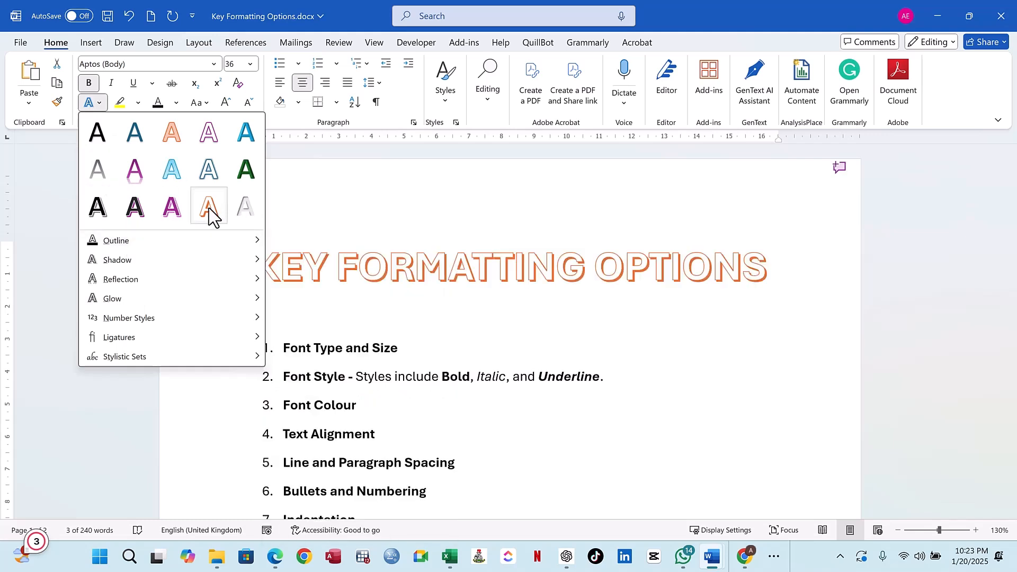
left_click(245, 208)
left_click(550, 284)
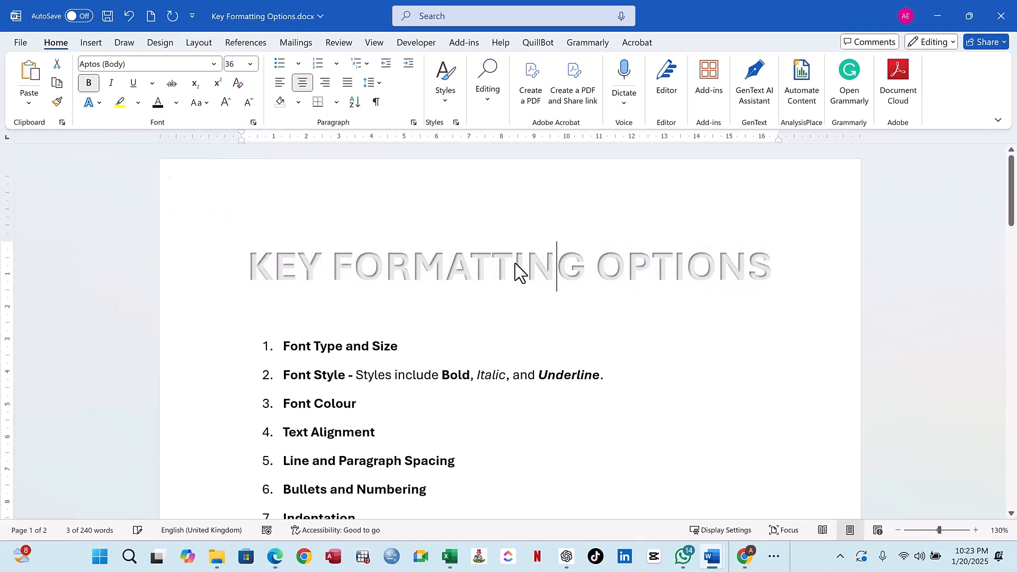
Step: Apply the black text effect with a light outline and hard shadow to the document title
left_click_drag(250, 263, 691, 260)
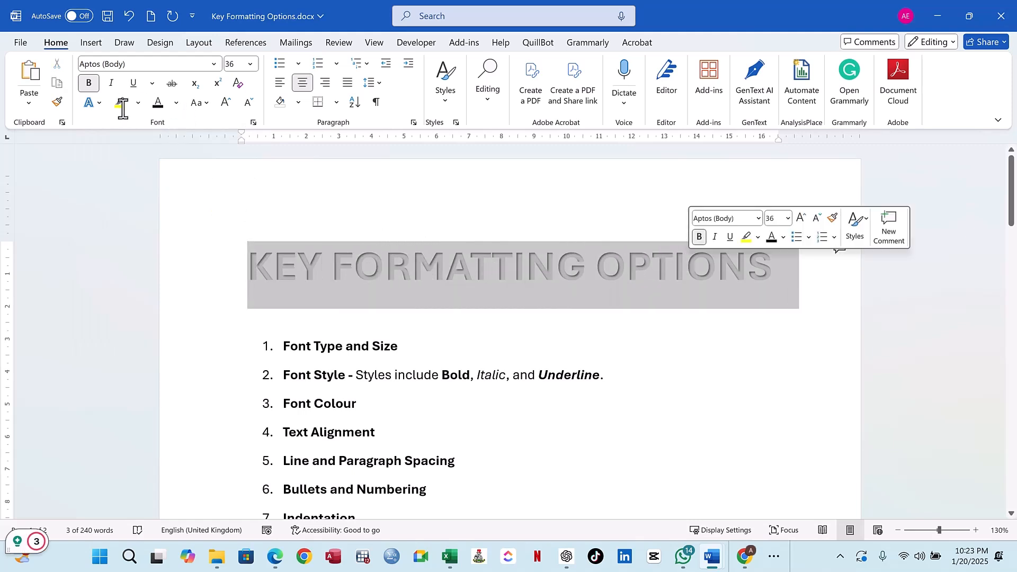
scroll(431, 298, "down", 2)
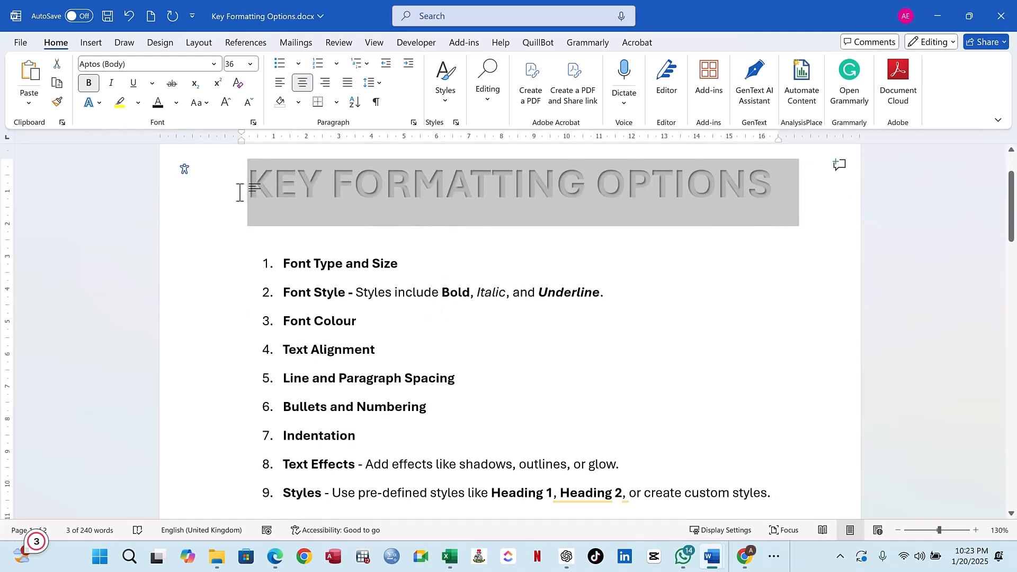
left_click(99, 102)
mouse_move(142, 309)
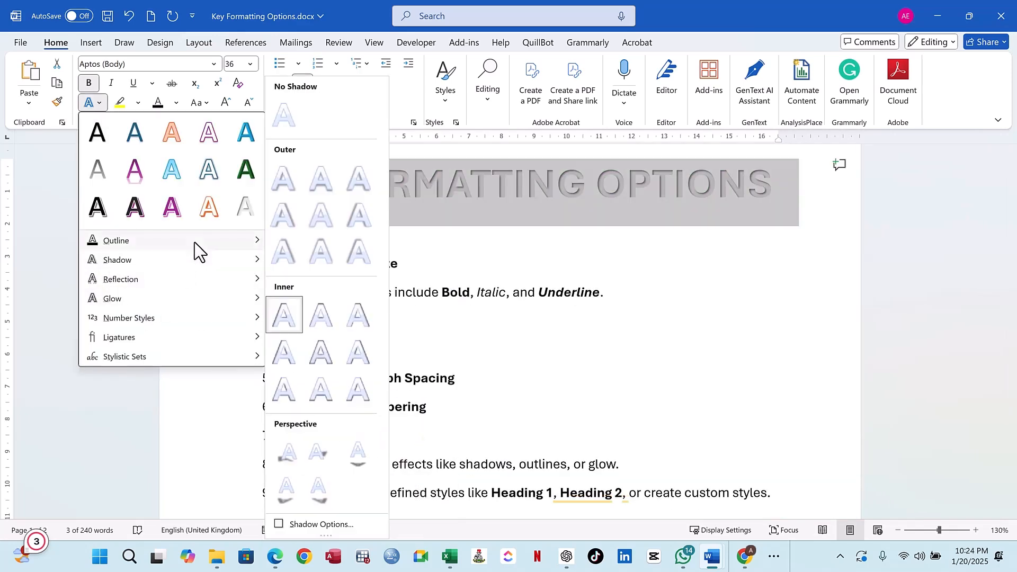
mouse_move(212, 244)
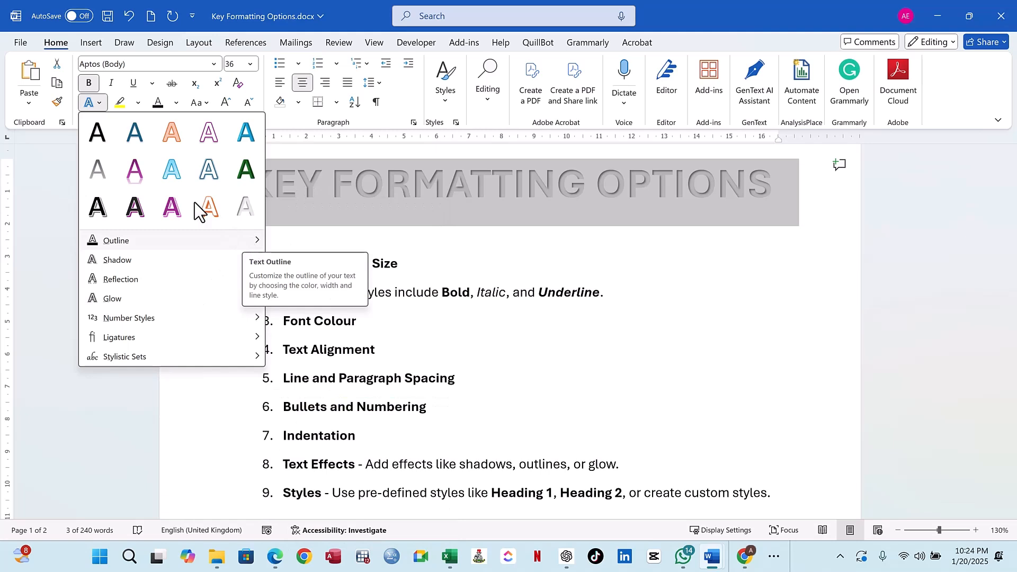
left_click(99, 205)
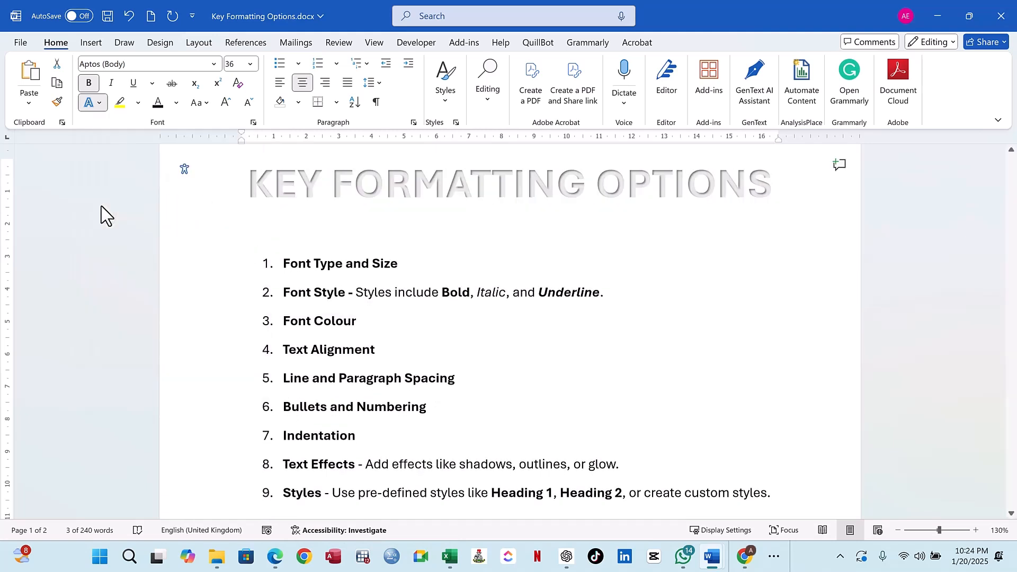
Step: Add an outer shadow that falls above the letters of the document title, and deselect the title
left_click(99, 101)
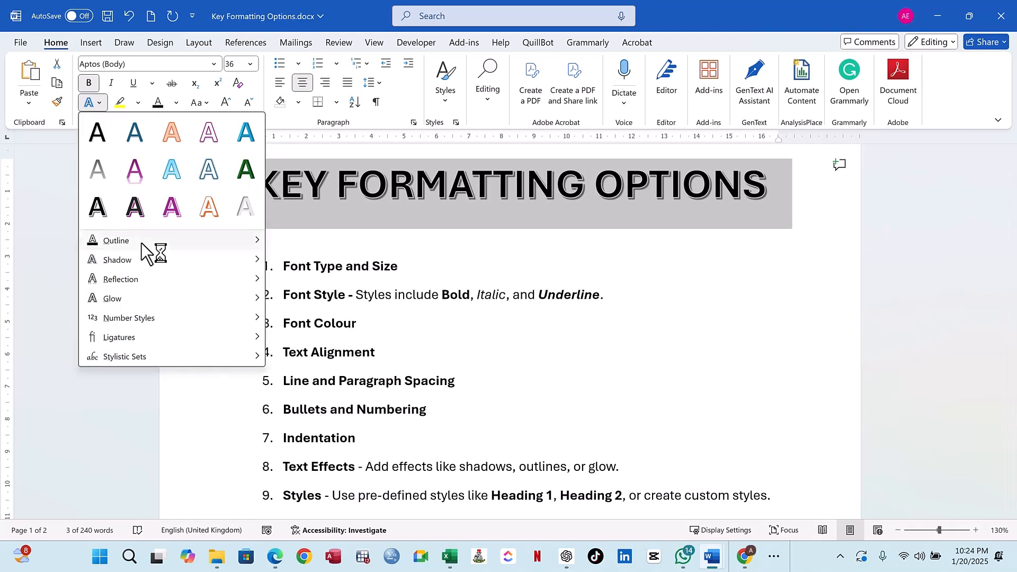
mouse_move(141, 242)
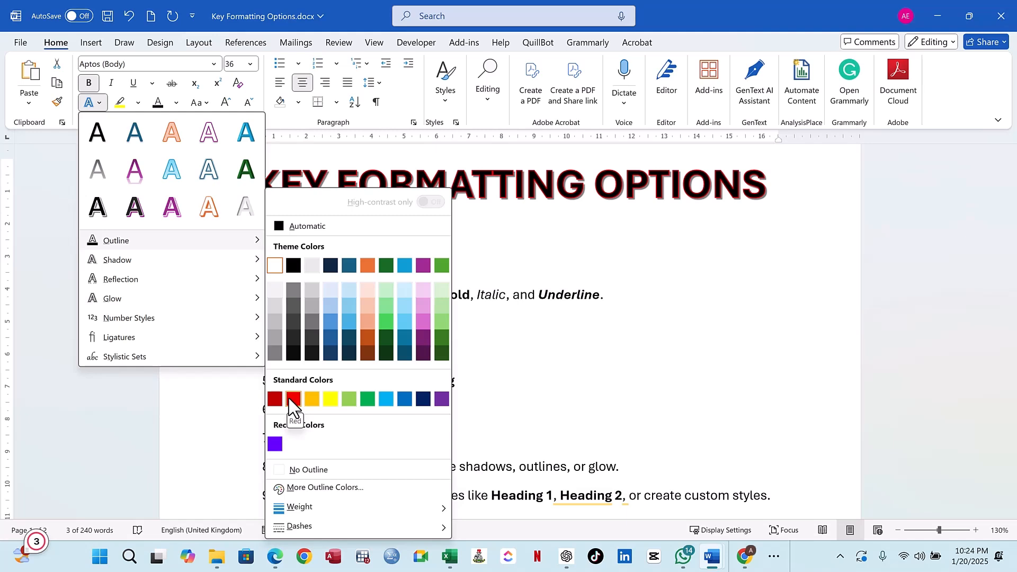
mouse_move(154, 268)
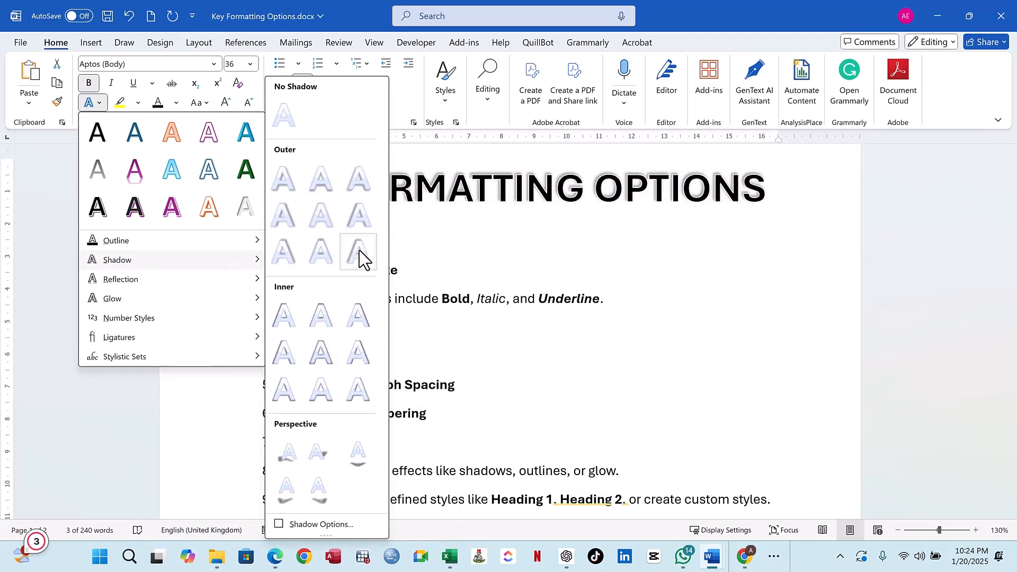
left_click(331, 264)
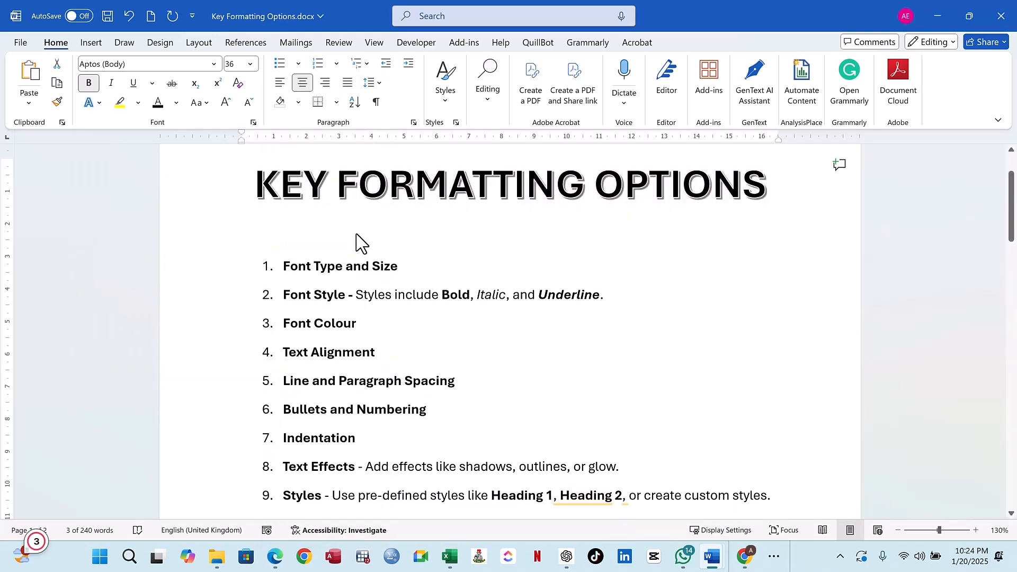
left_click(418, 238)
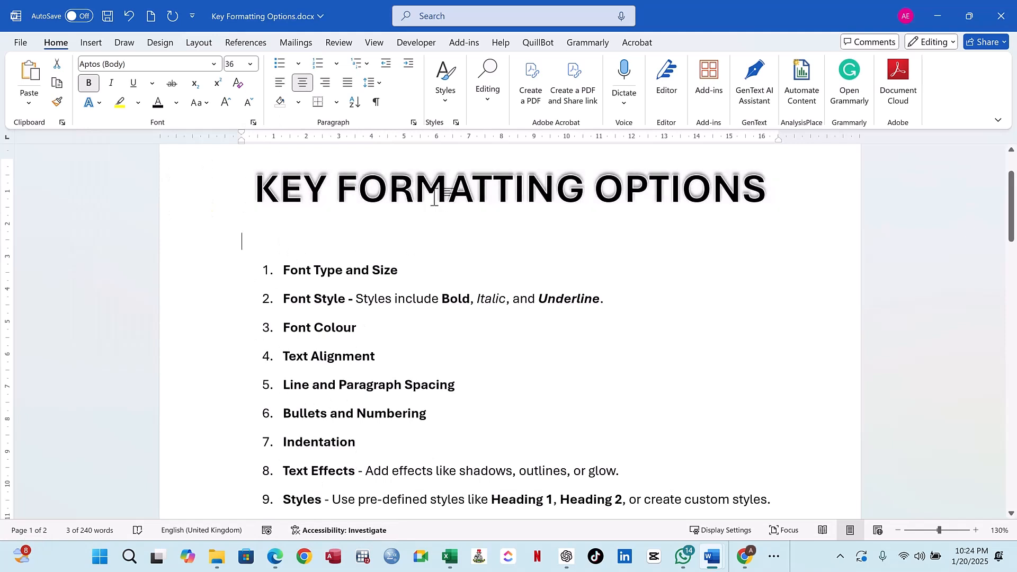
left_click(98, 102)
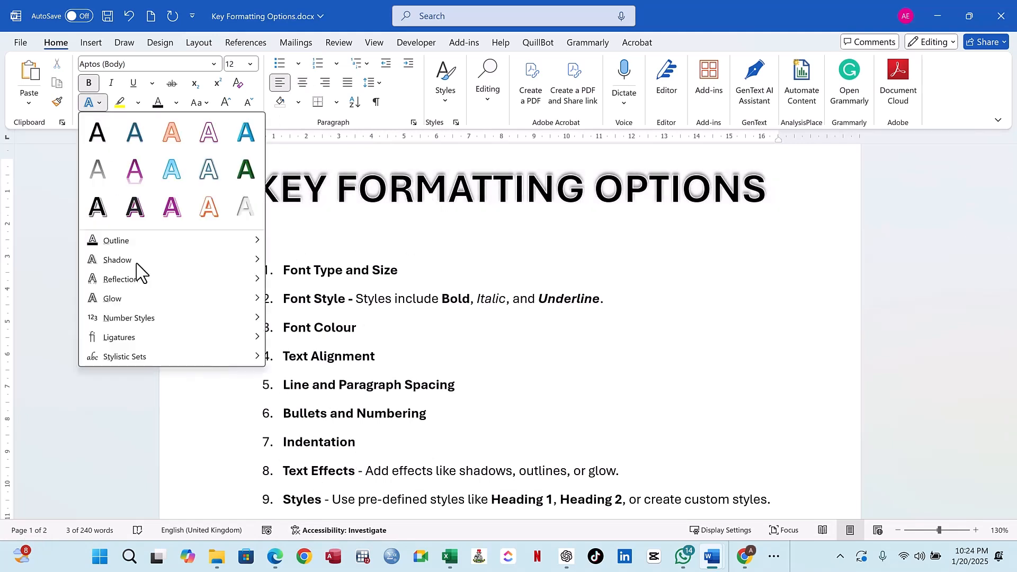
left_click(445, 310)
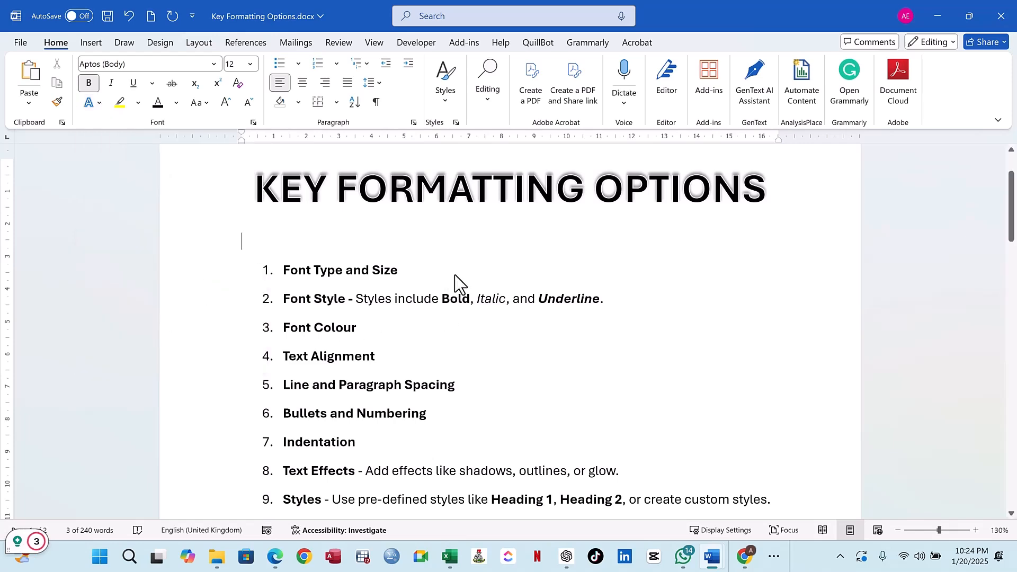
scroll(458, 303, "down", 2)
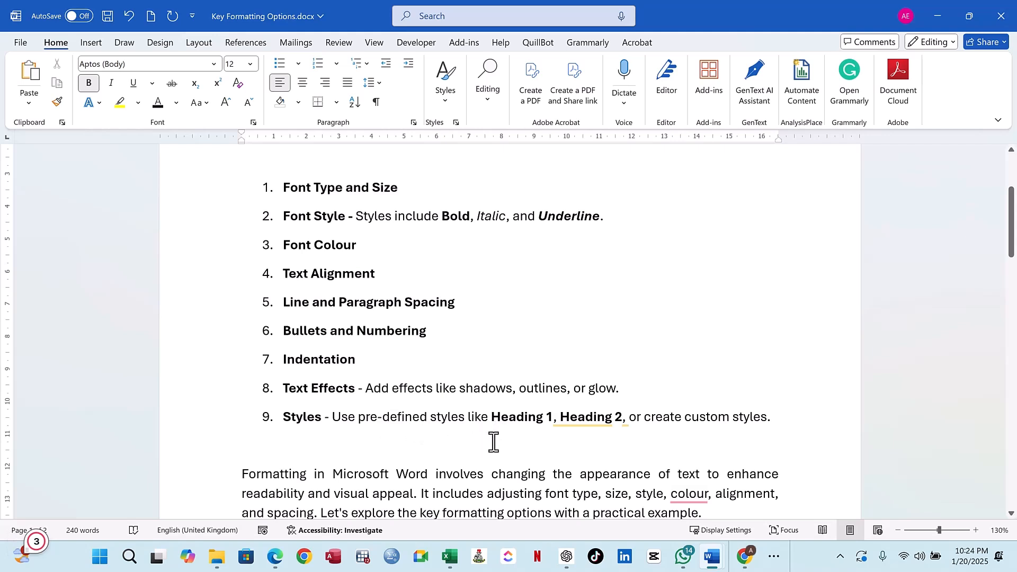
scroll(483, 418, "up", 4)
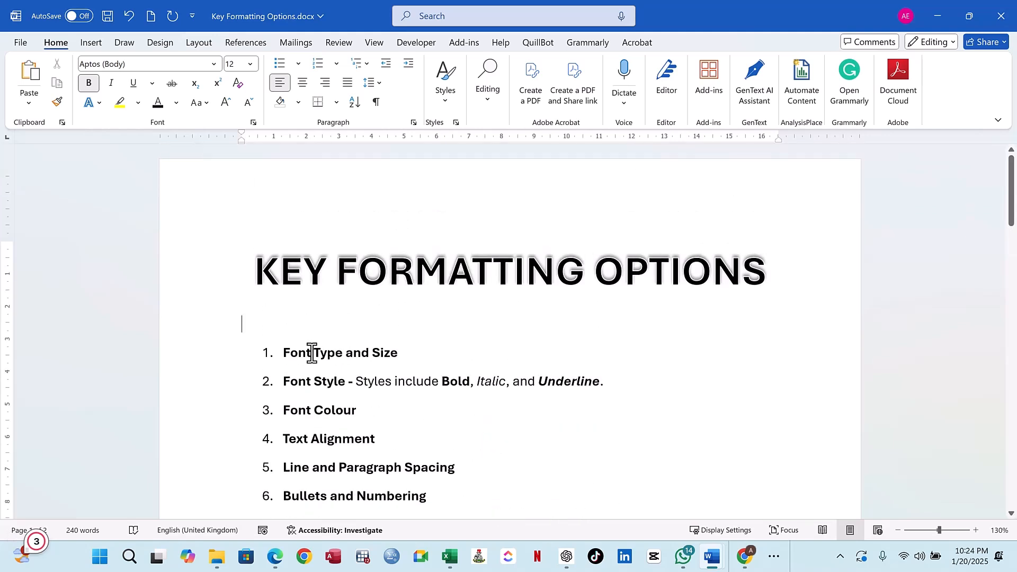
Step: Enter "Heading" on the blank line below the title and apply the Intense Quote style to it
left_click(281, 323)
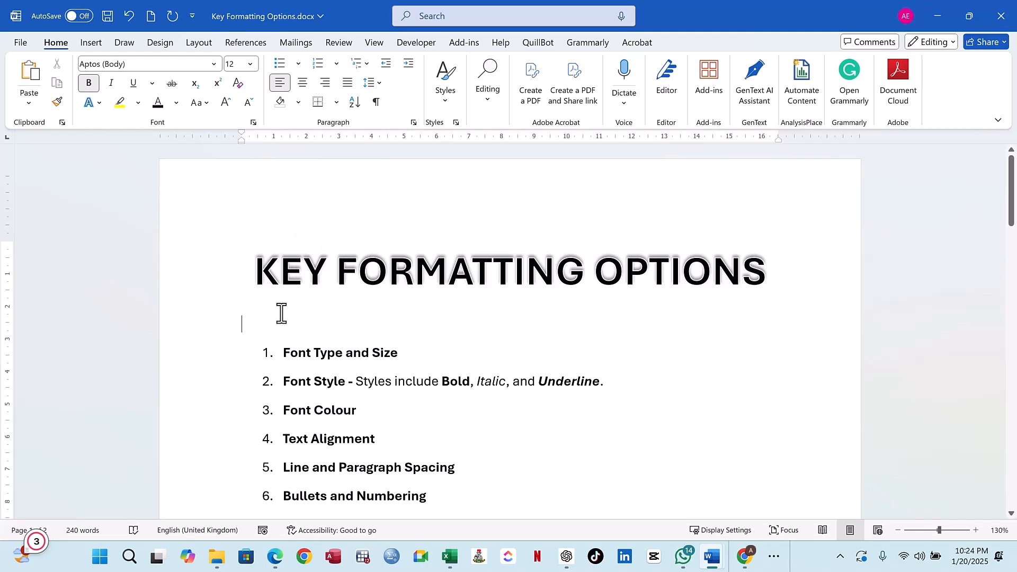
type("Heading")
left_click_drag(249, 323, 209, 327)
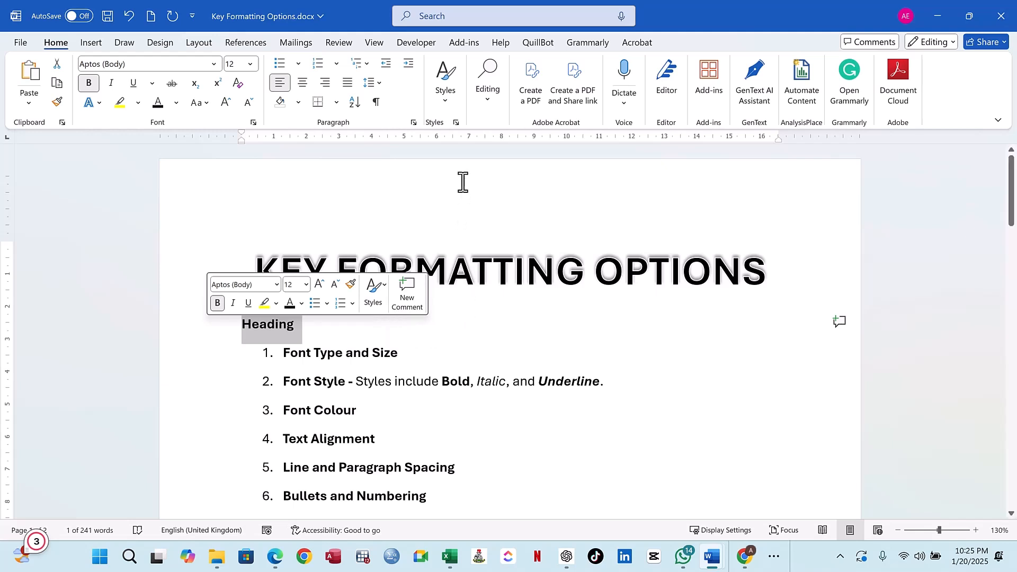
left_click(485, 101)
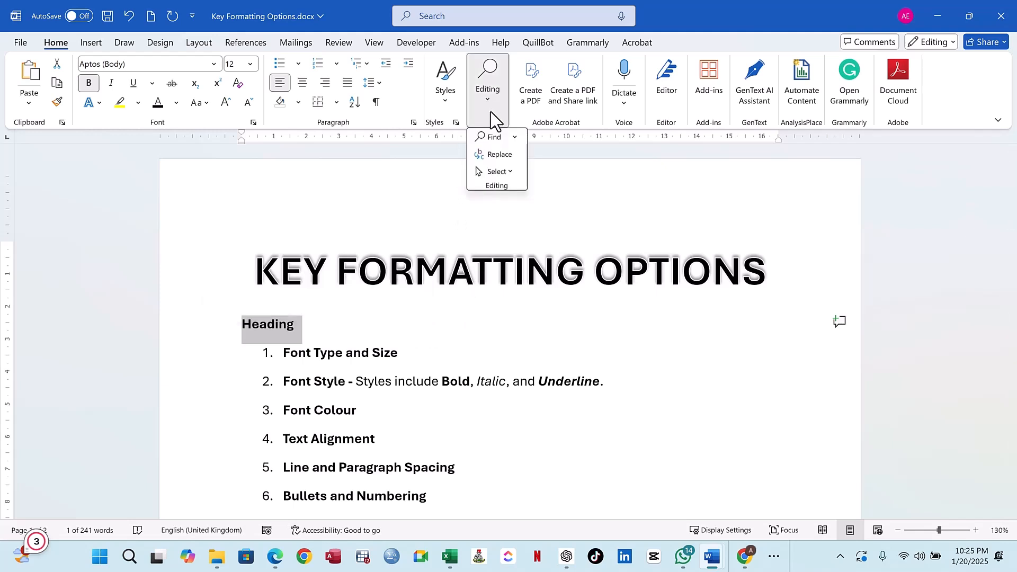
left_click(445, 101)
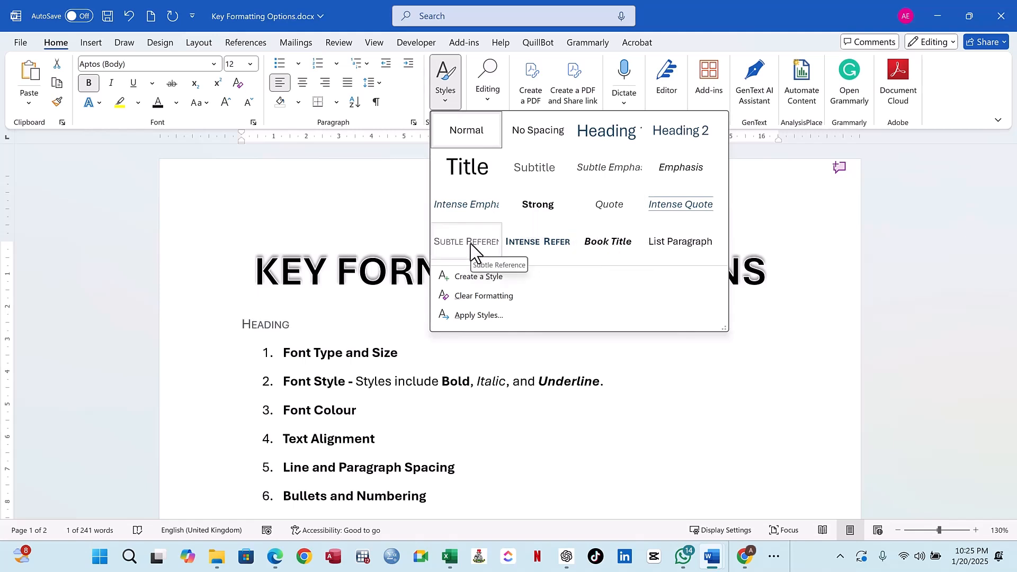
left_click(676, 207)
Step: Replace the "Heading" text in the quote line with "Formating is key to change in text life"
double_click(529, 348)
left_click(536, 349)
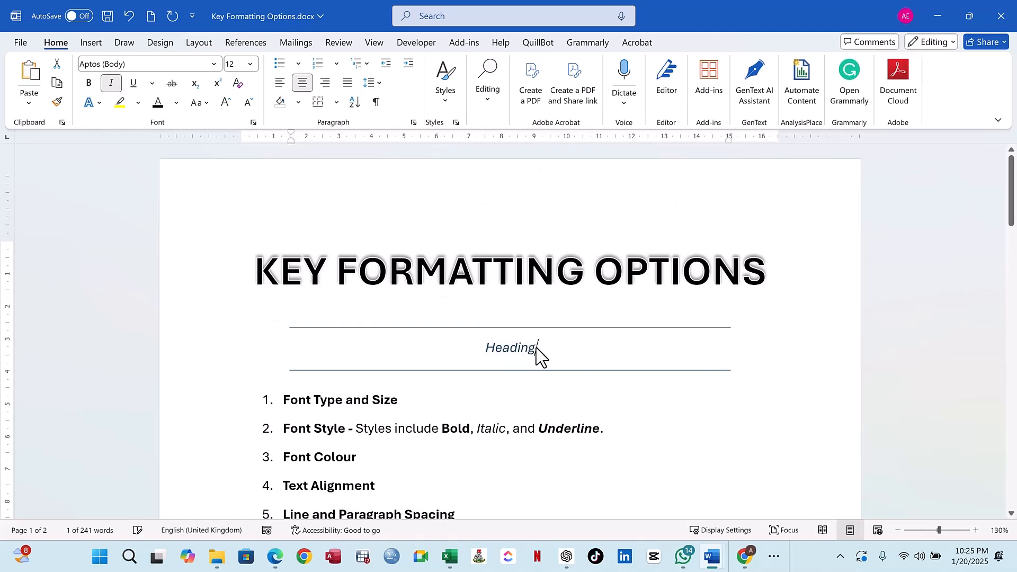
key("BackSpace")
key("BackSpace")
key("BackSpace")
key("BackSpace")
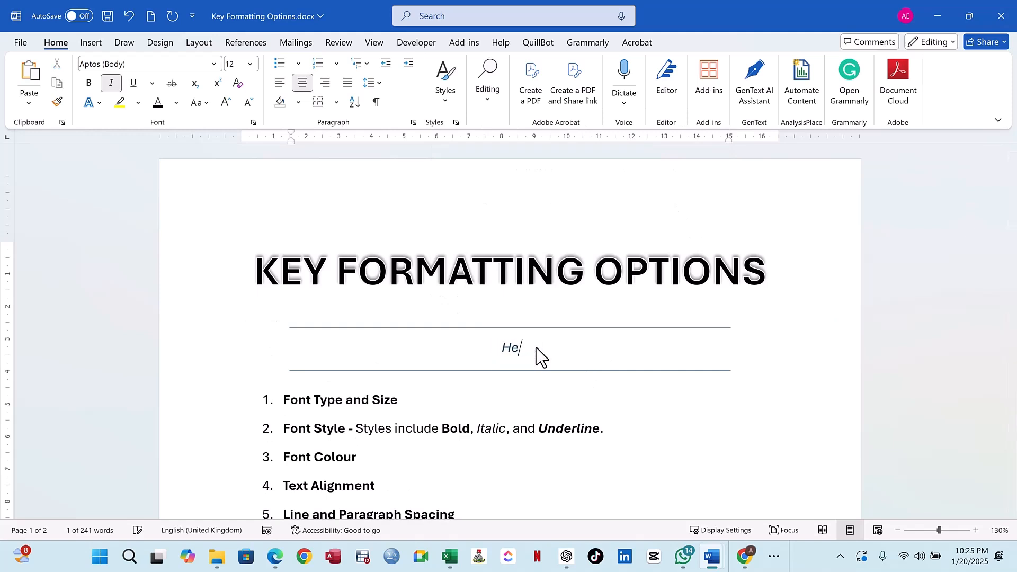
key("BackSpace")
type("For")
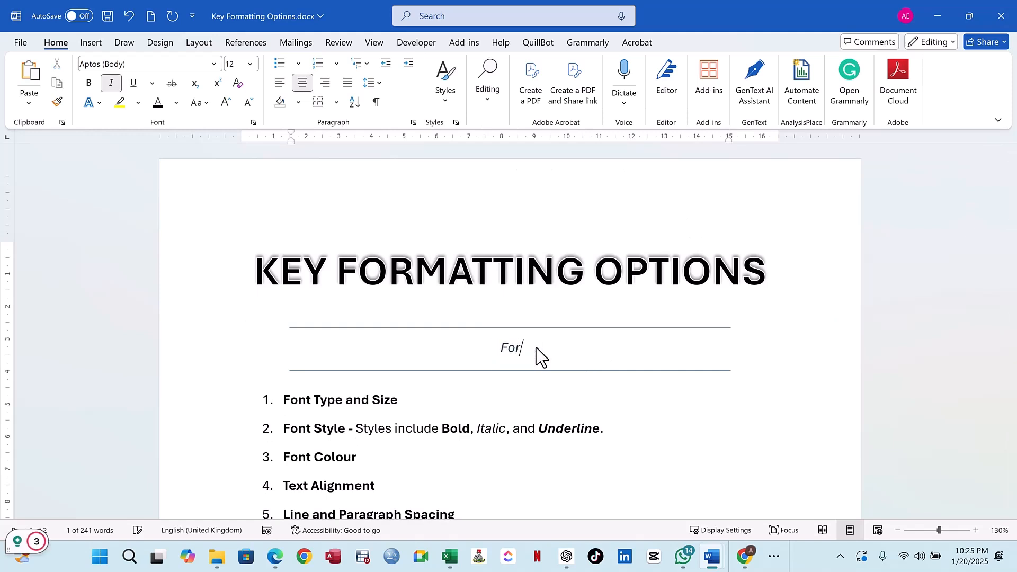
type("mat")
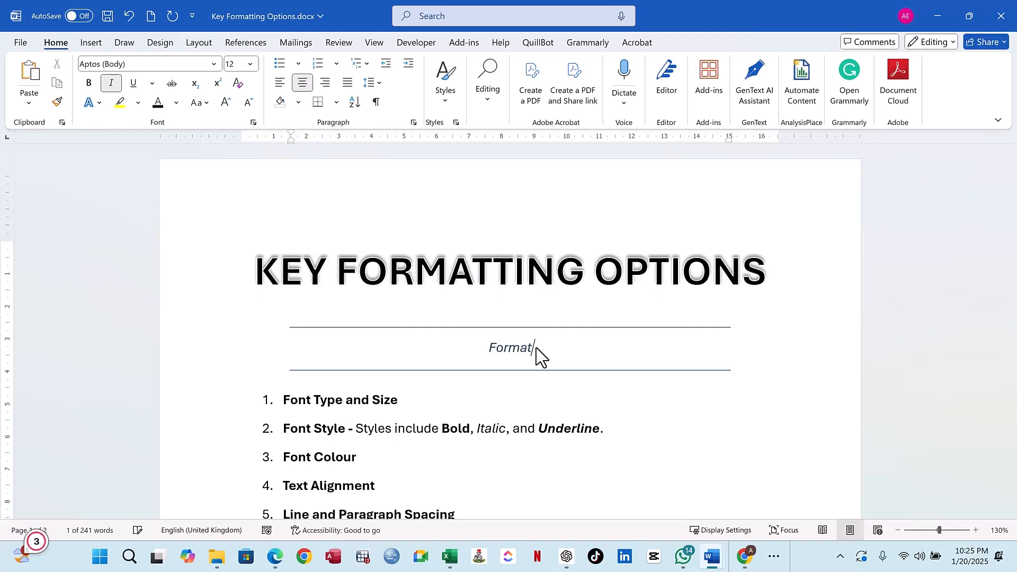
type("ing is key")
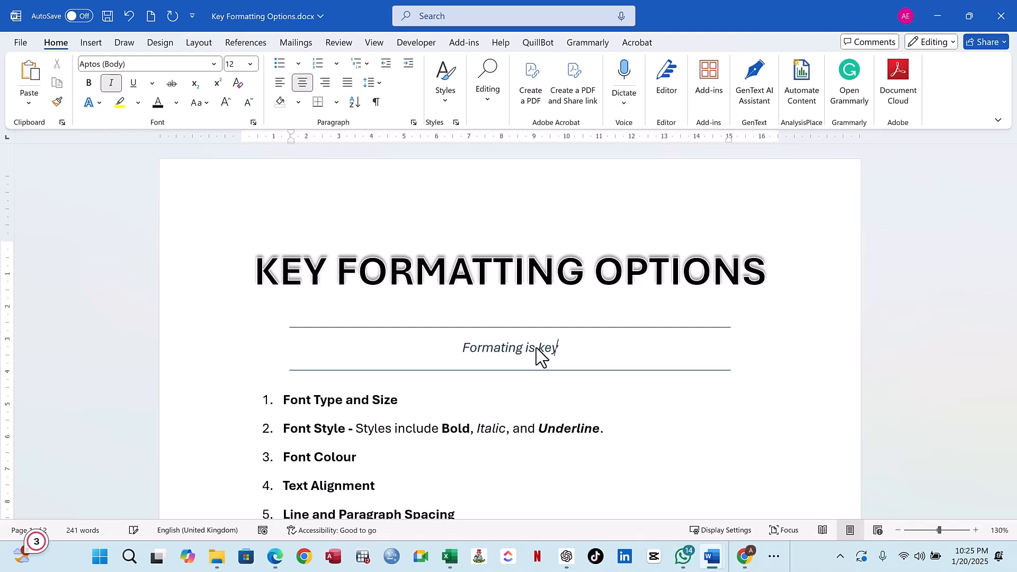
type(" to chang")
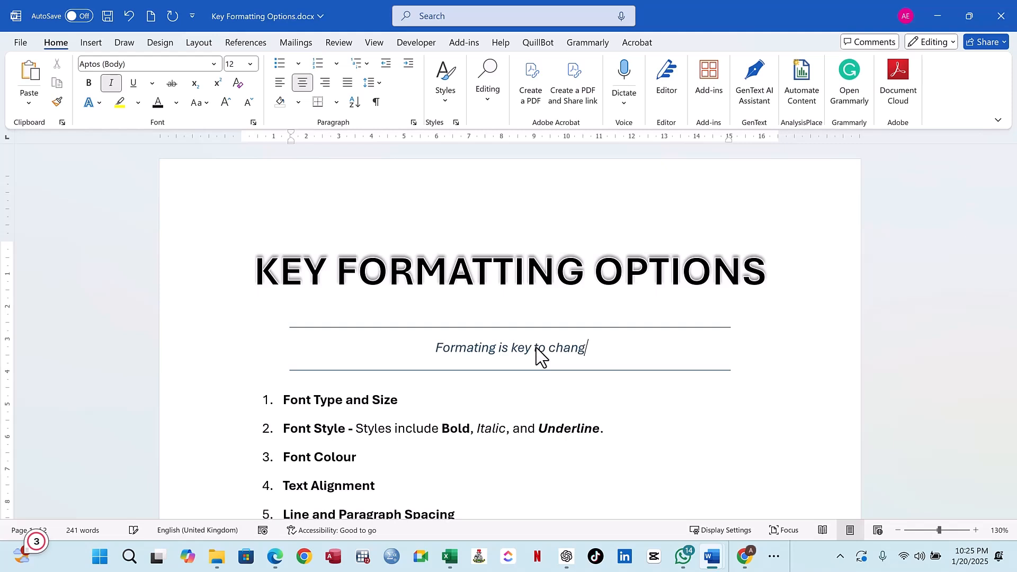
type("e in text")
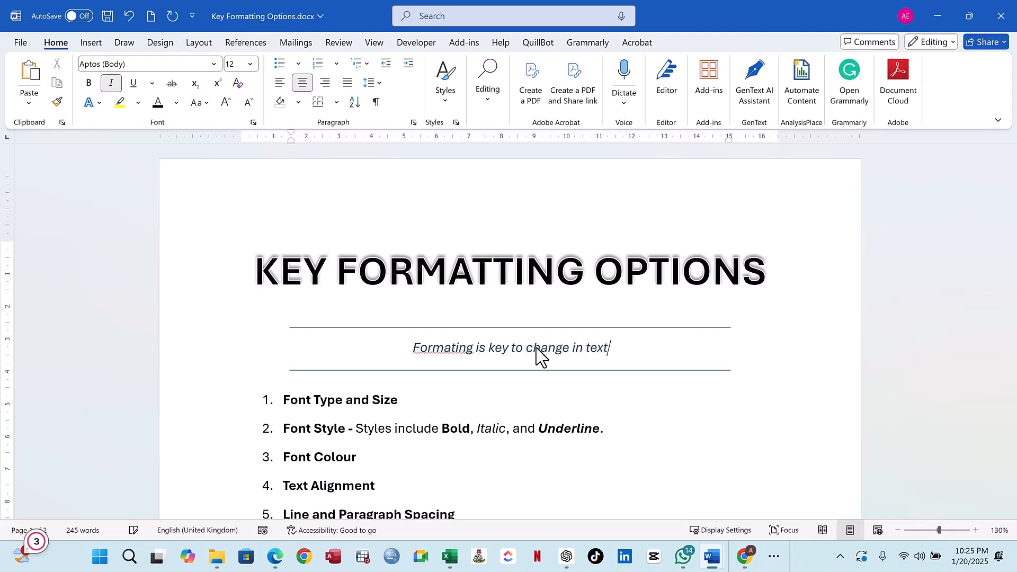
type(" life")
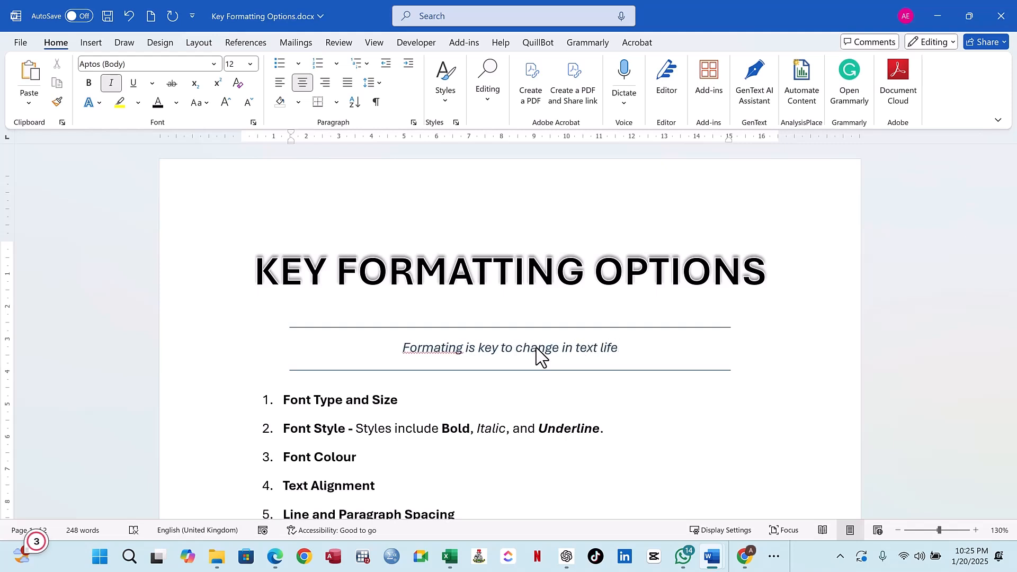
Step: Correct the misspelled first word of the quote line to the suggested spelling "Formatting"
double_click(410, 350)
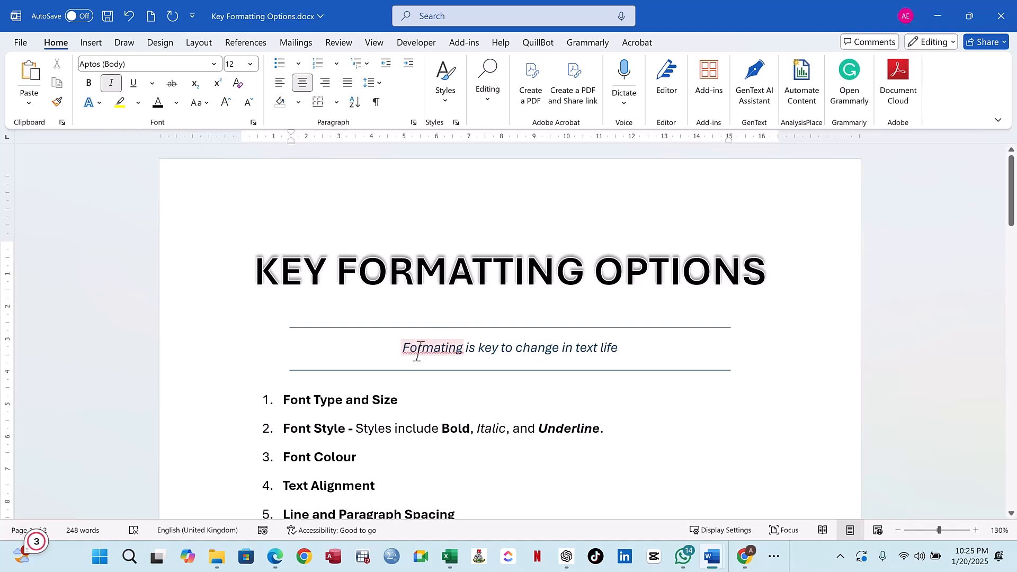
right_click(418, 351)
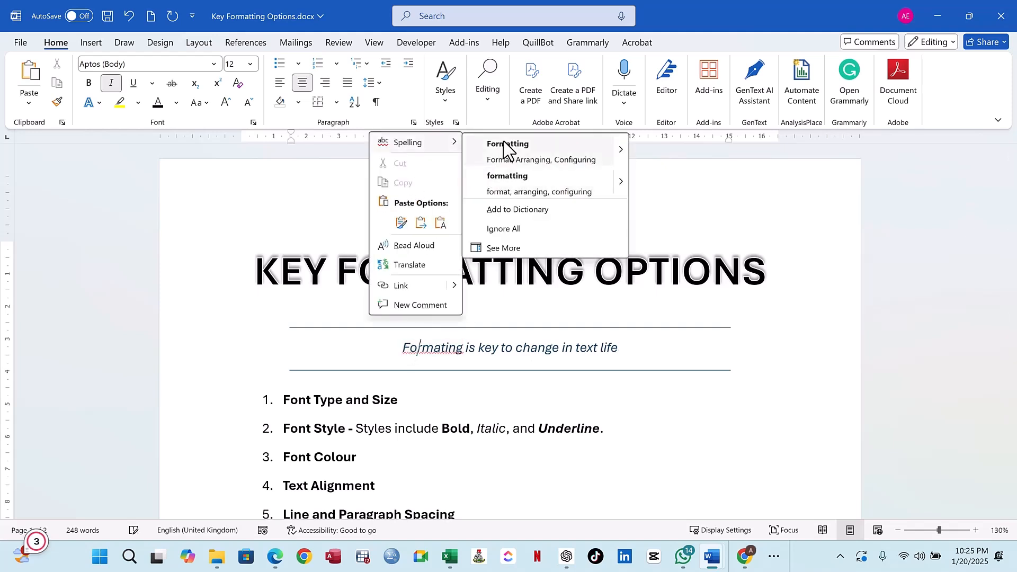
left_click(508, 145)
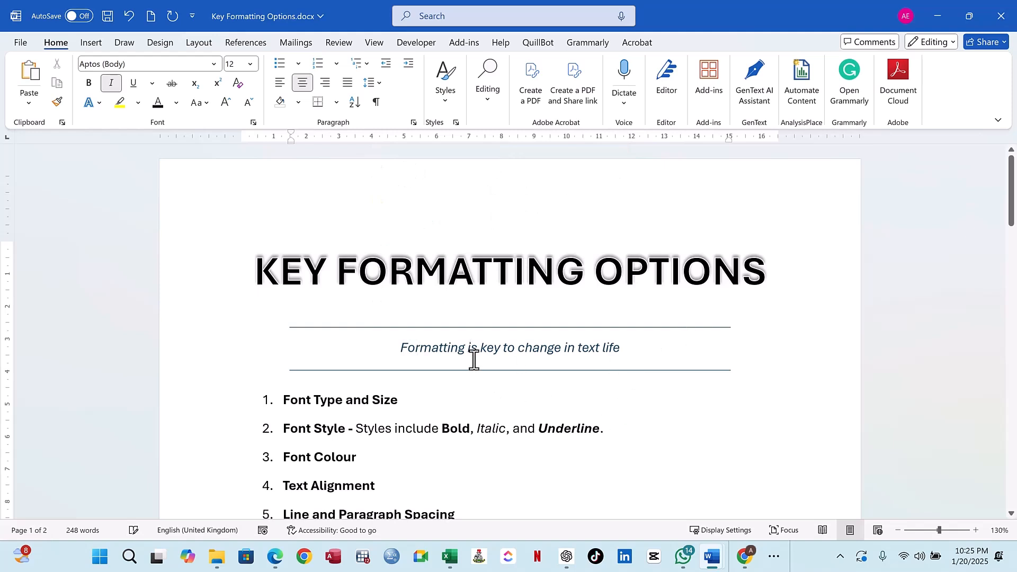
left_click(446, 97)
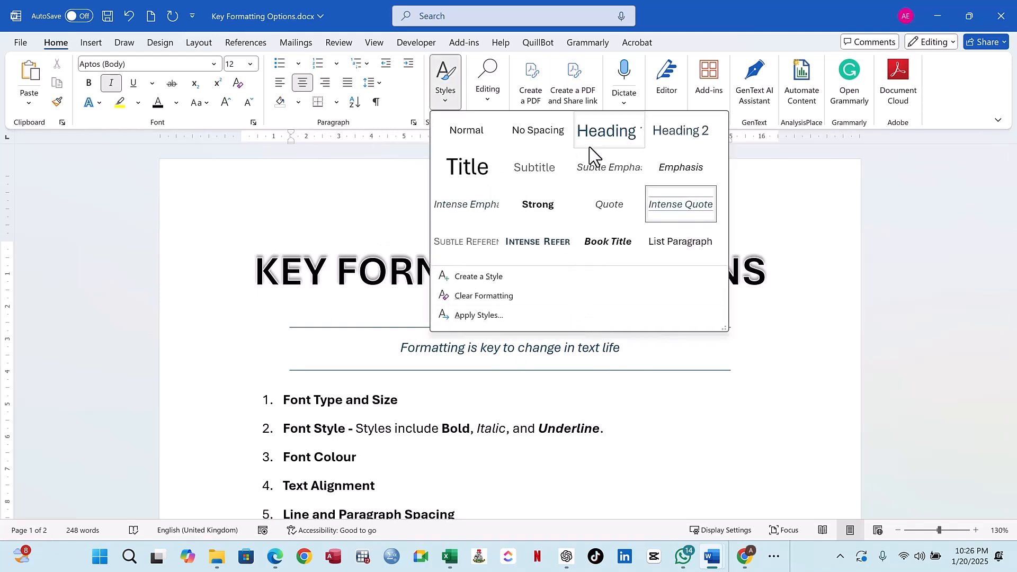
left_click(467, 409)
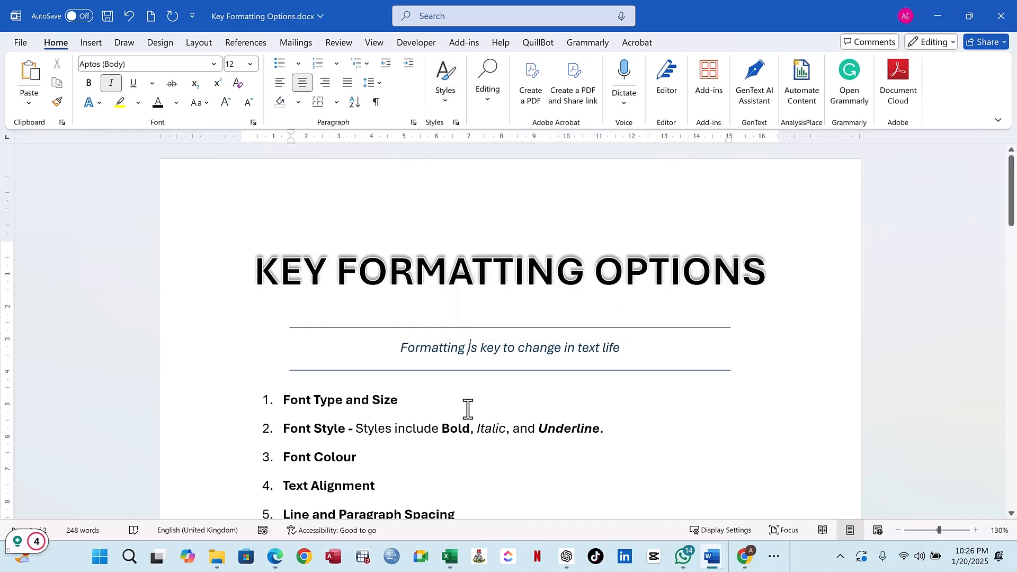
scroll(467, 409, "down", 5)
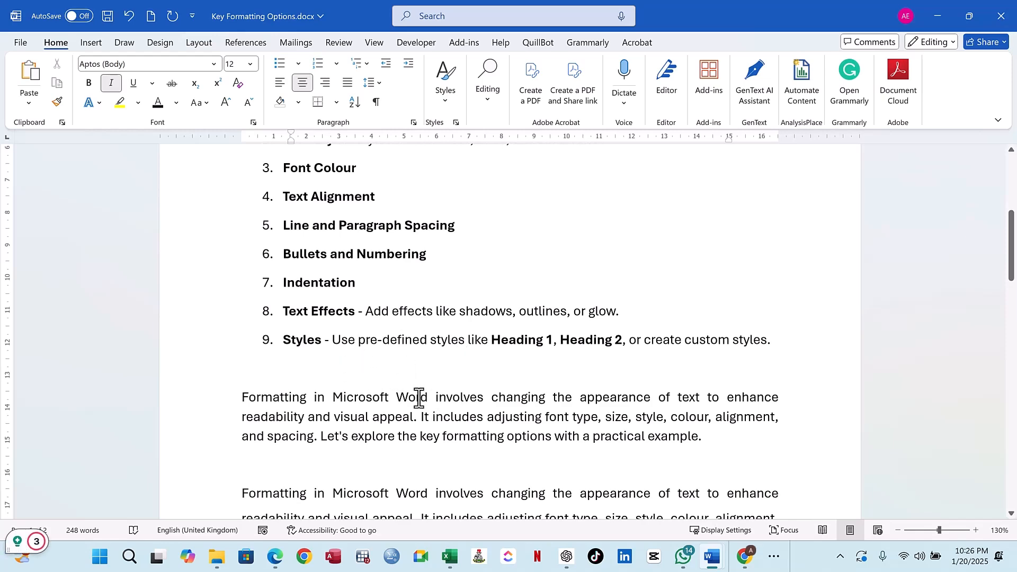
scroll(414, 386, "up", 5)
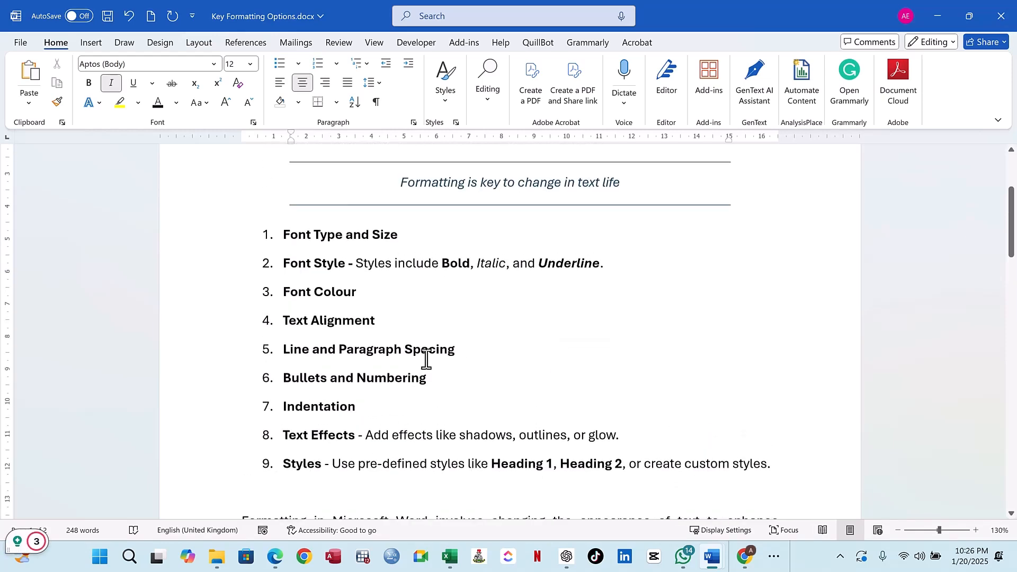
scroll(391, 321, "up", 1)
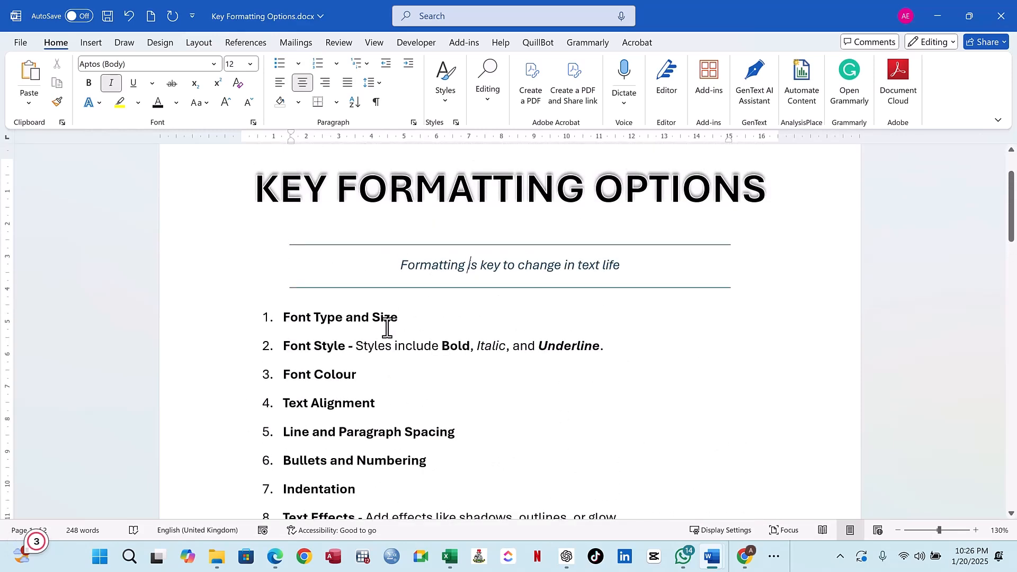
scroll(387, 328, "down", 6)
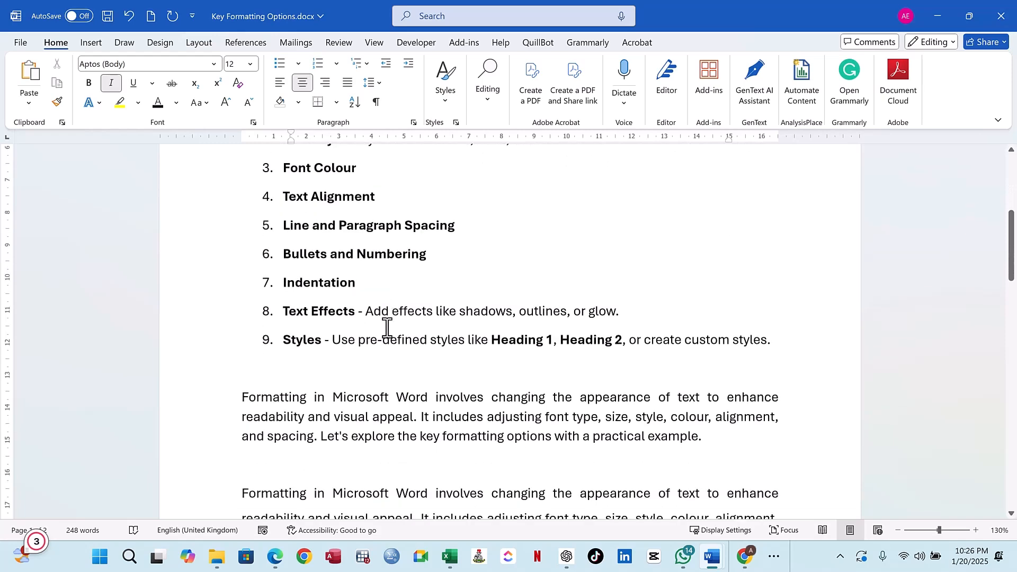